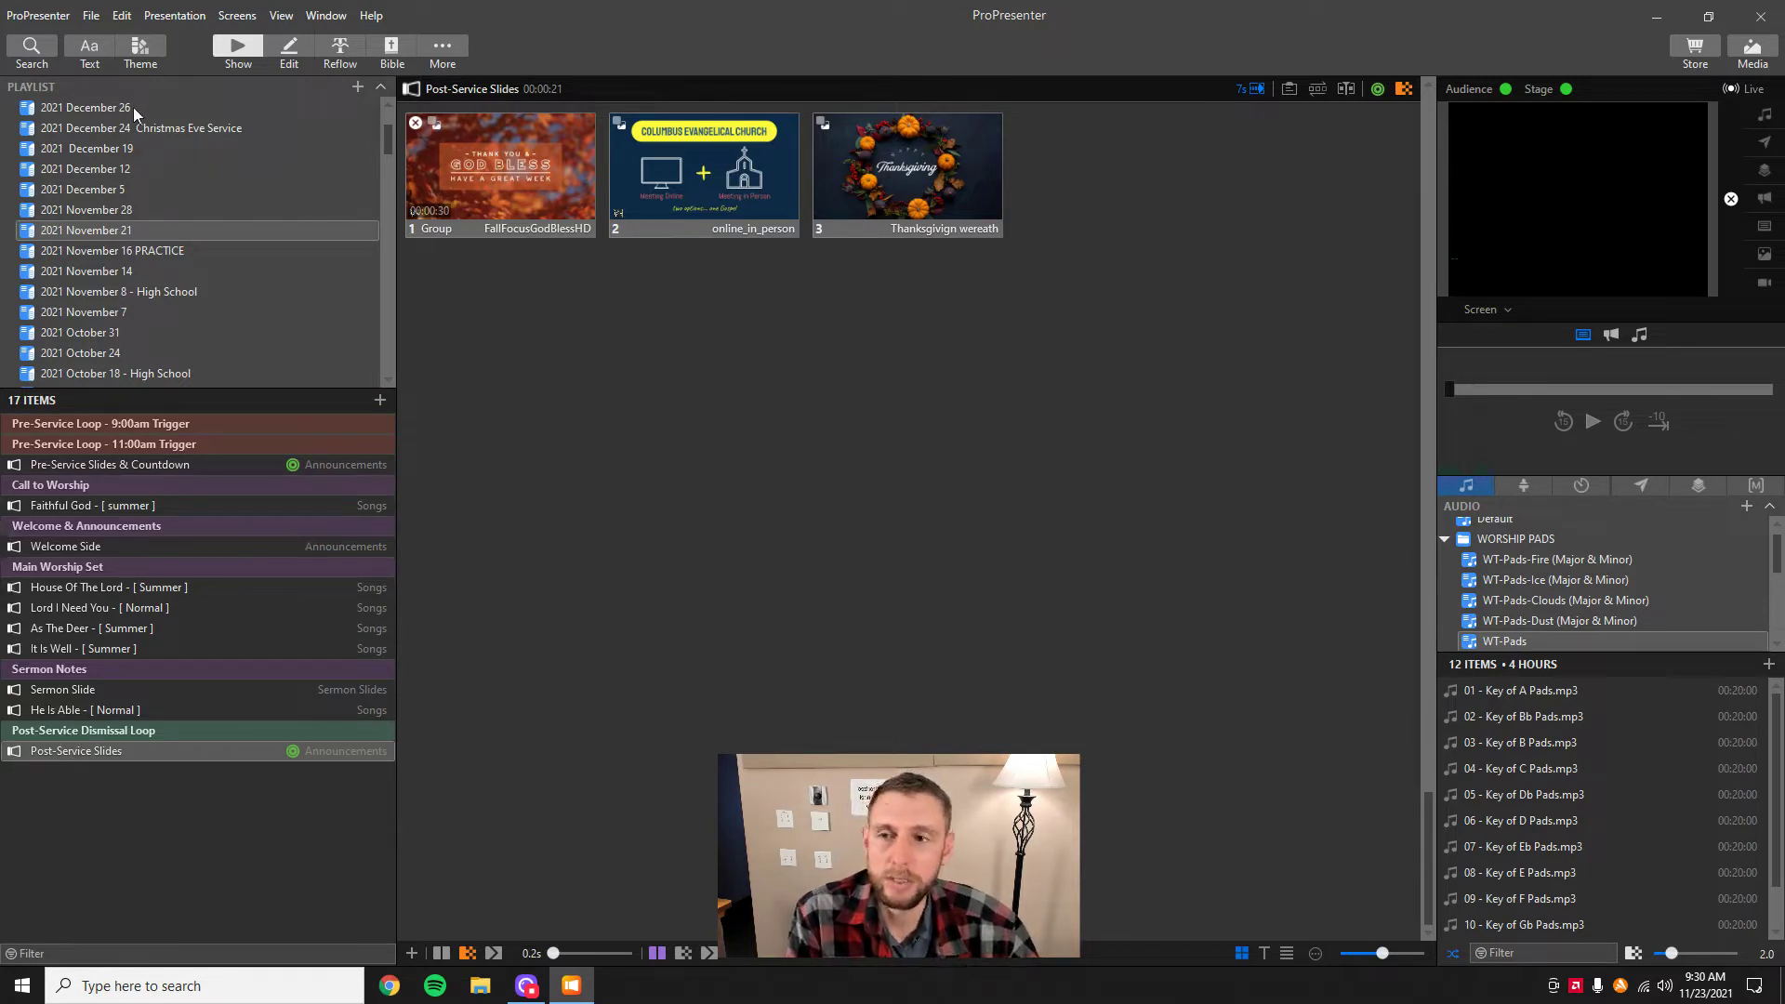
# - Browse the dated service playlists, viewing November 28, December 5 and December 12, and skim the older services
pyautogui.scroll(2, 167, 332)
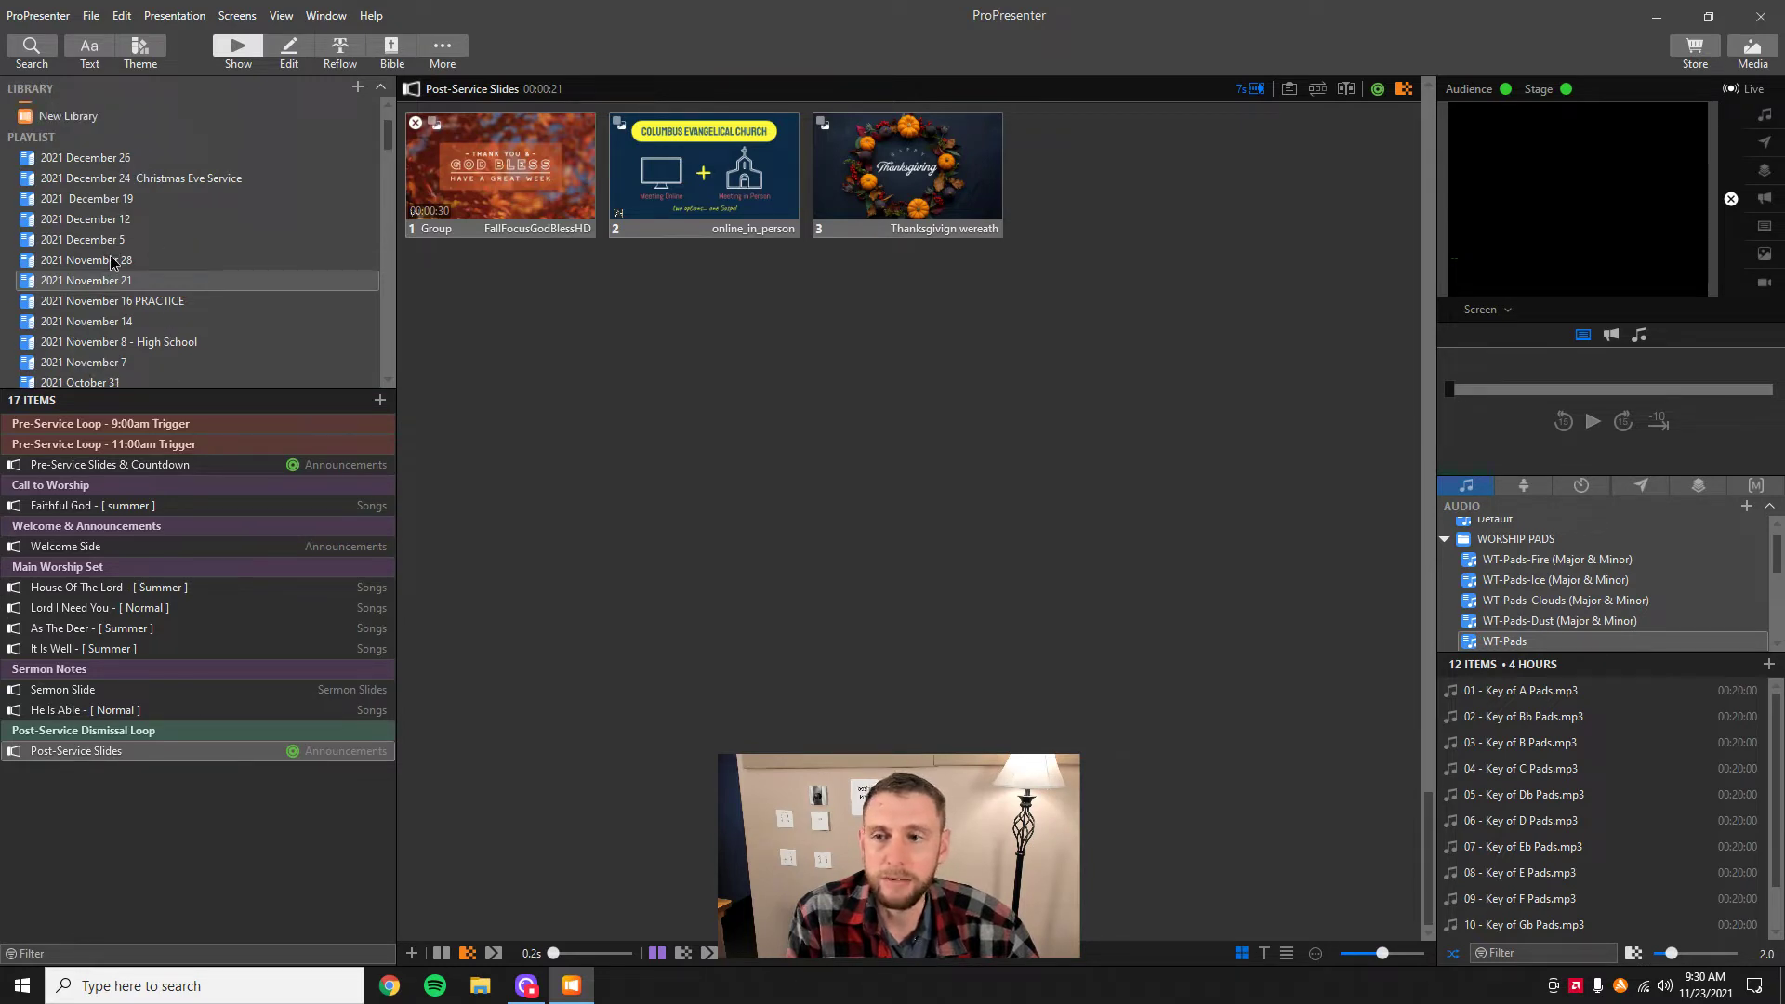
pyautogui.click(112, 261)
pyautogui.click(117, 243)
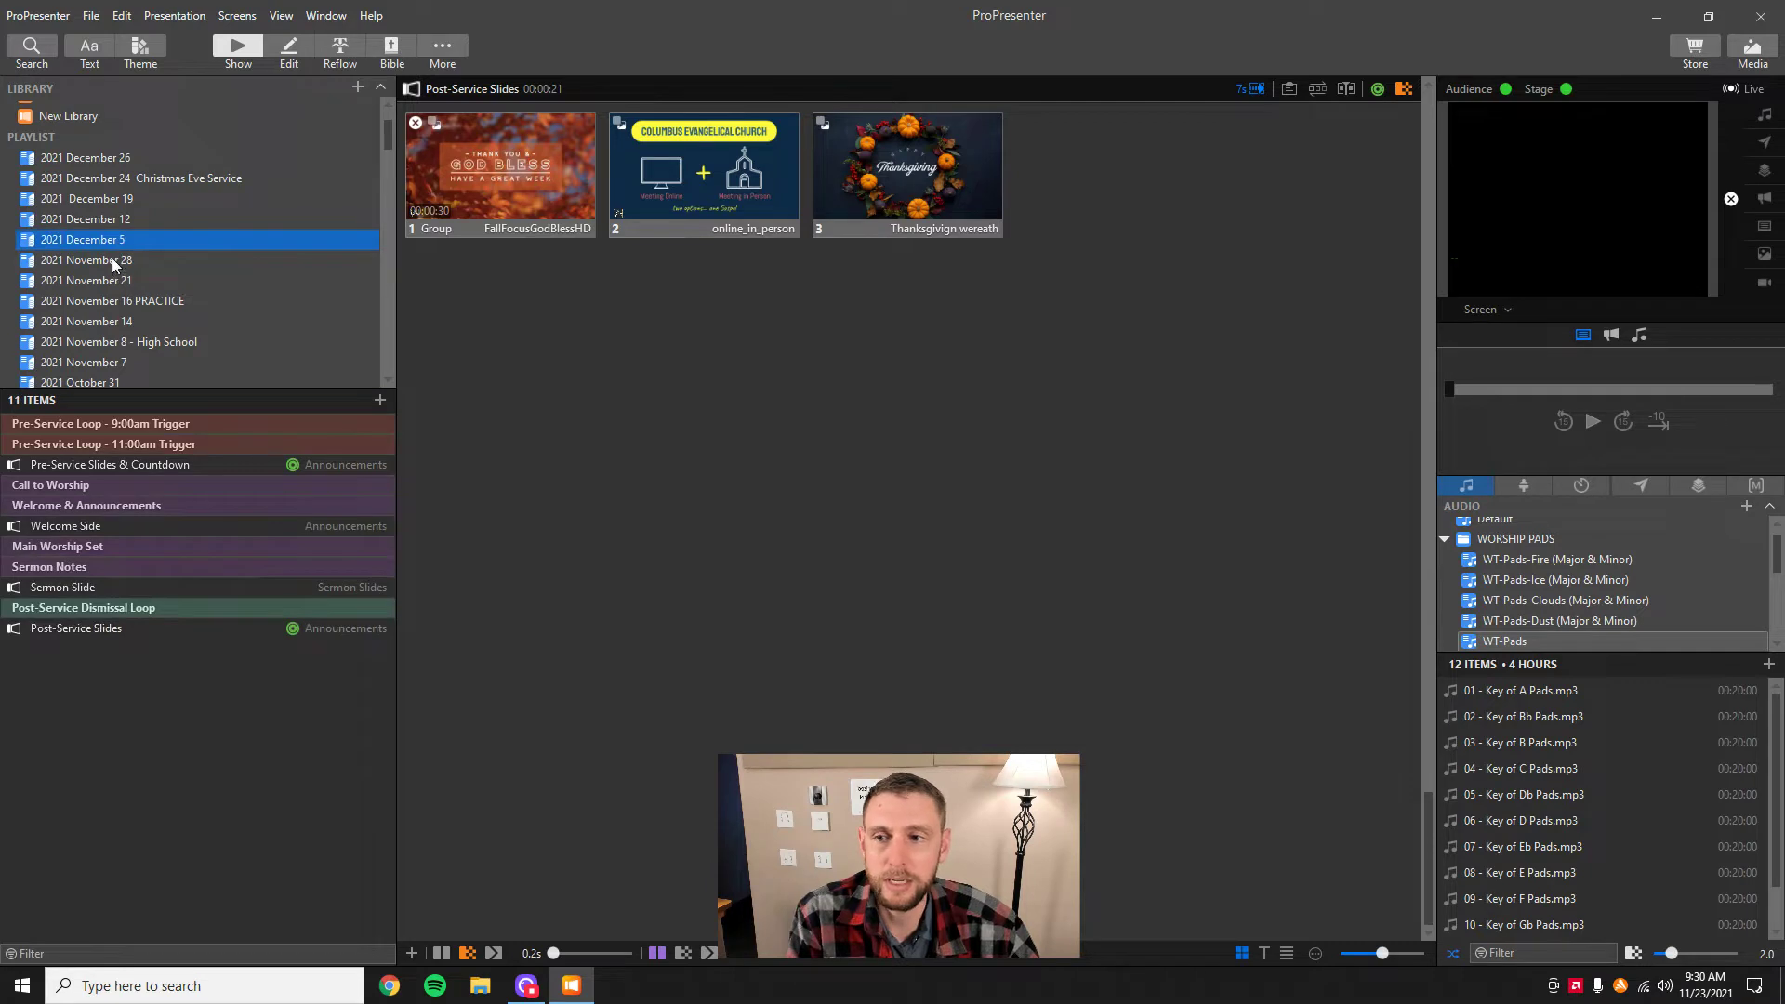
pyautogui.click(114, 262)
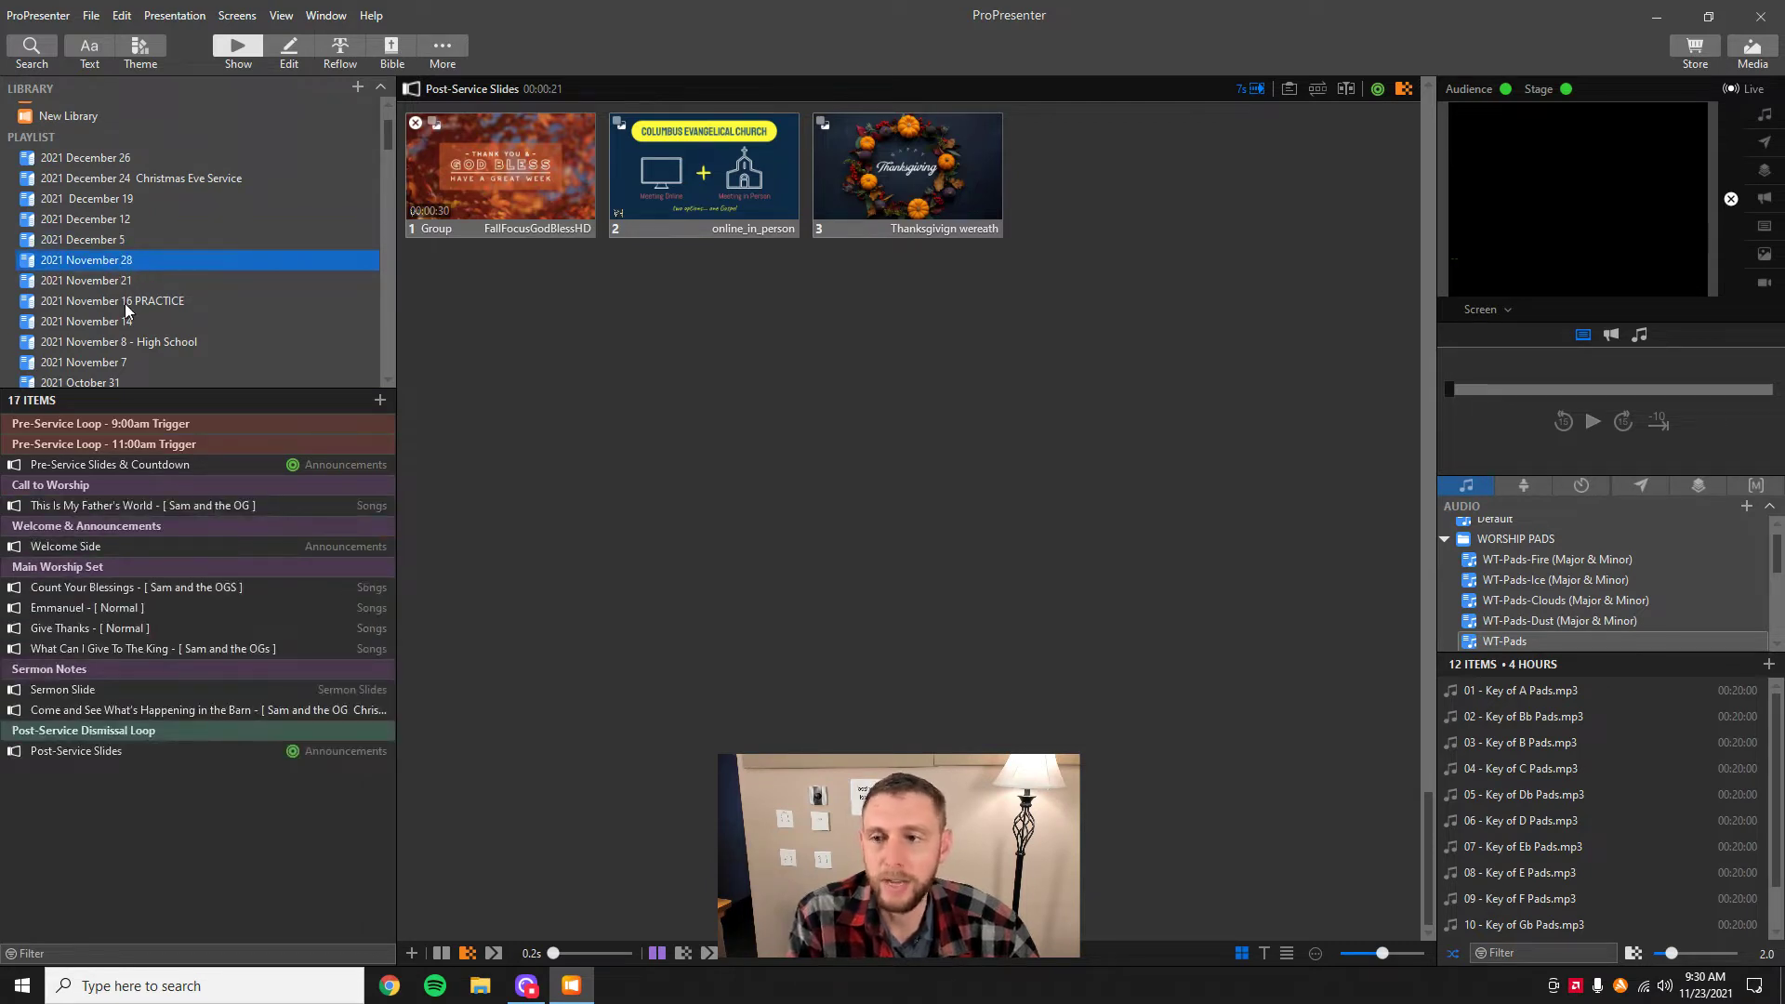
pyautogui.click(110, 239)
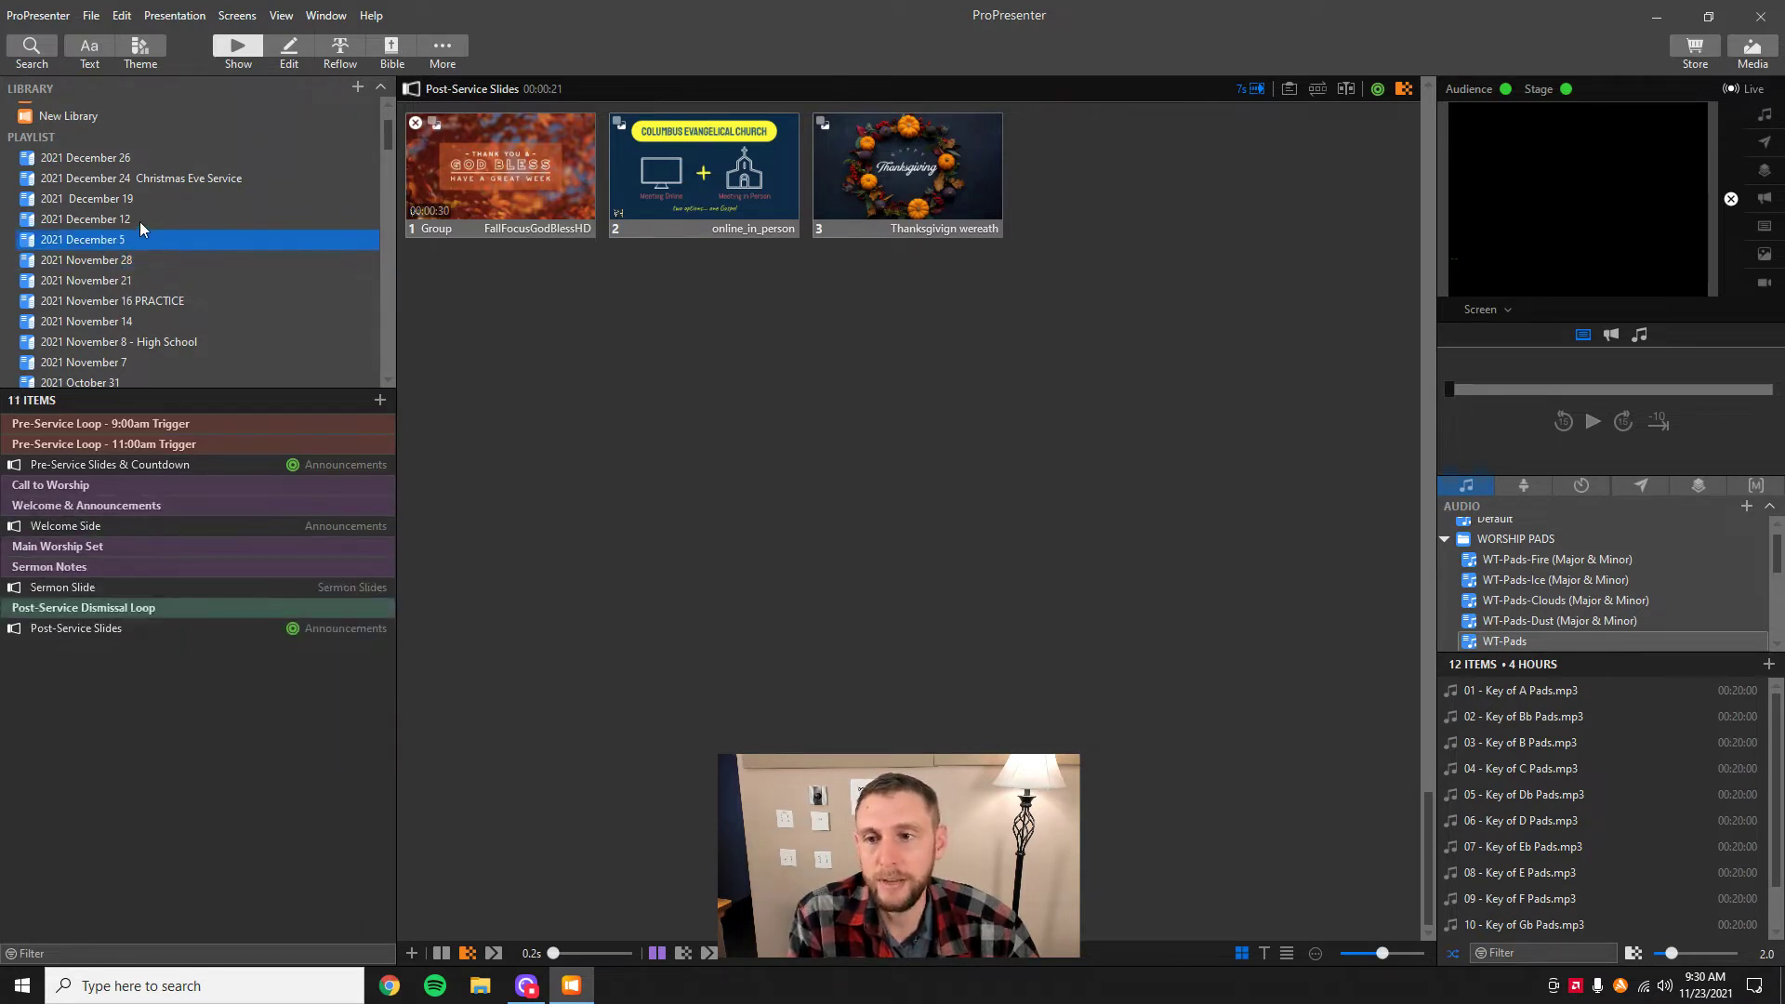
pyautogui.click(124, 221)
pyautogui.scroll(-8, 132, 315)
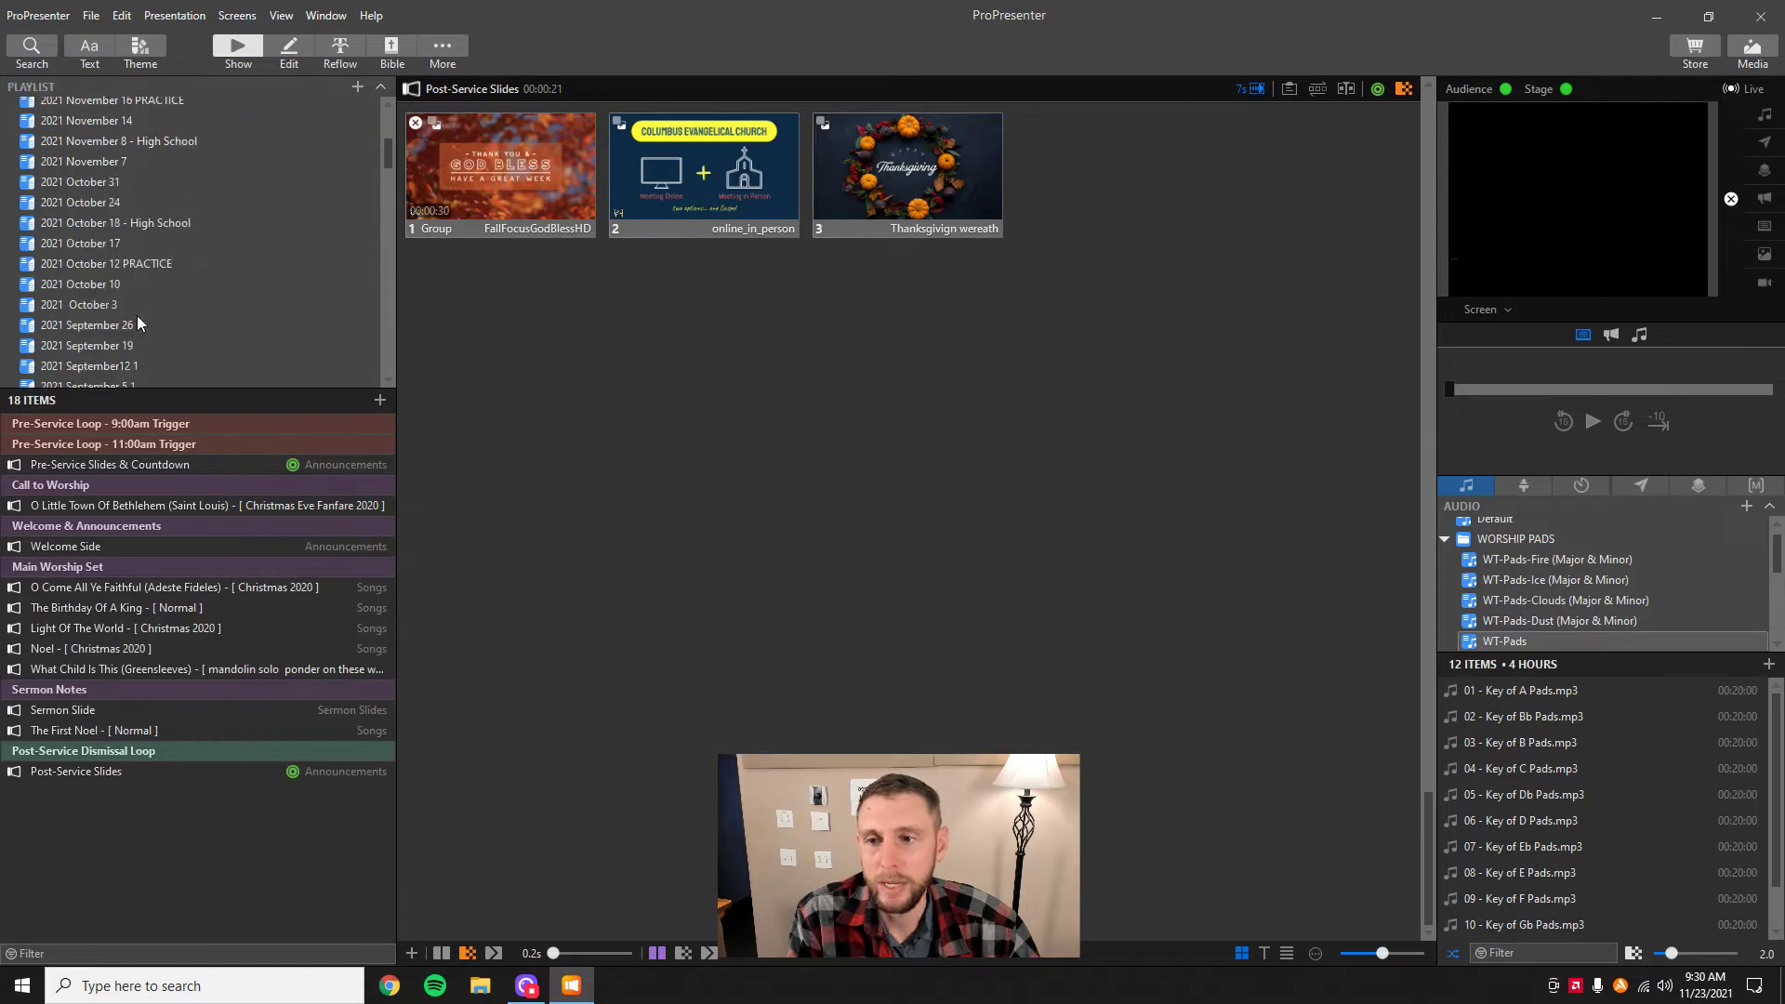
pyautogui.scroll(5, 138, 320)
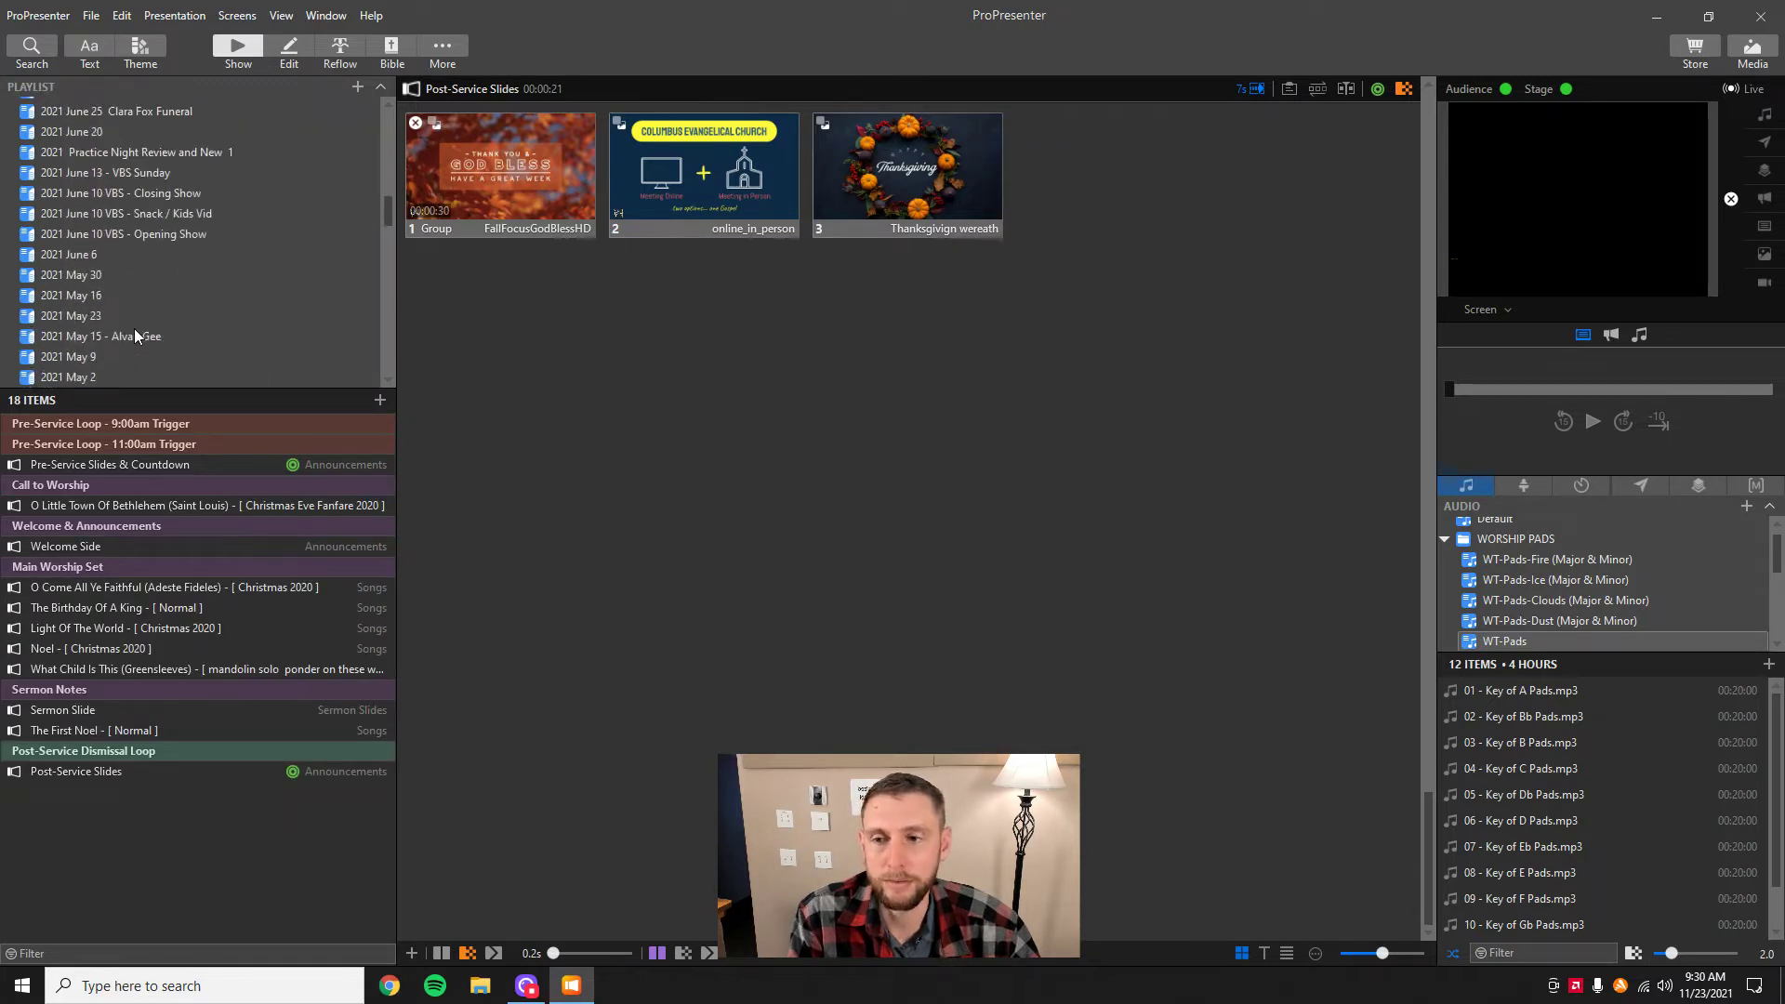
pyautogui.scroll(10, 134, 327)
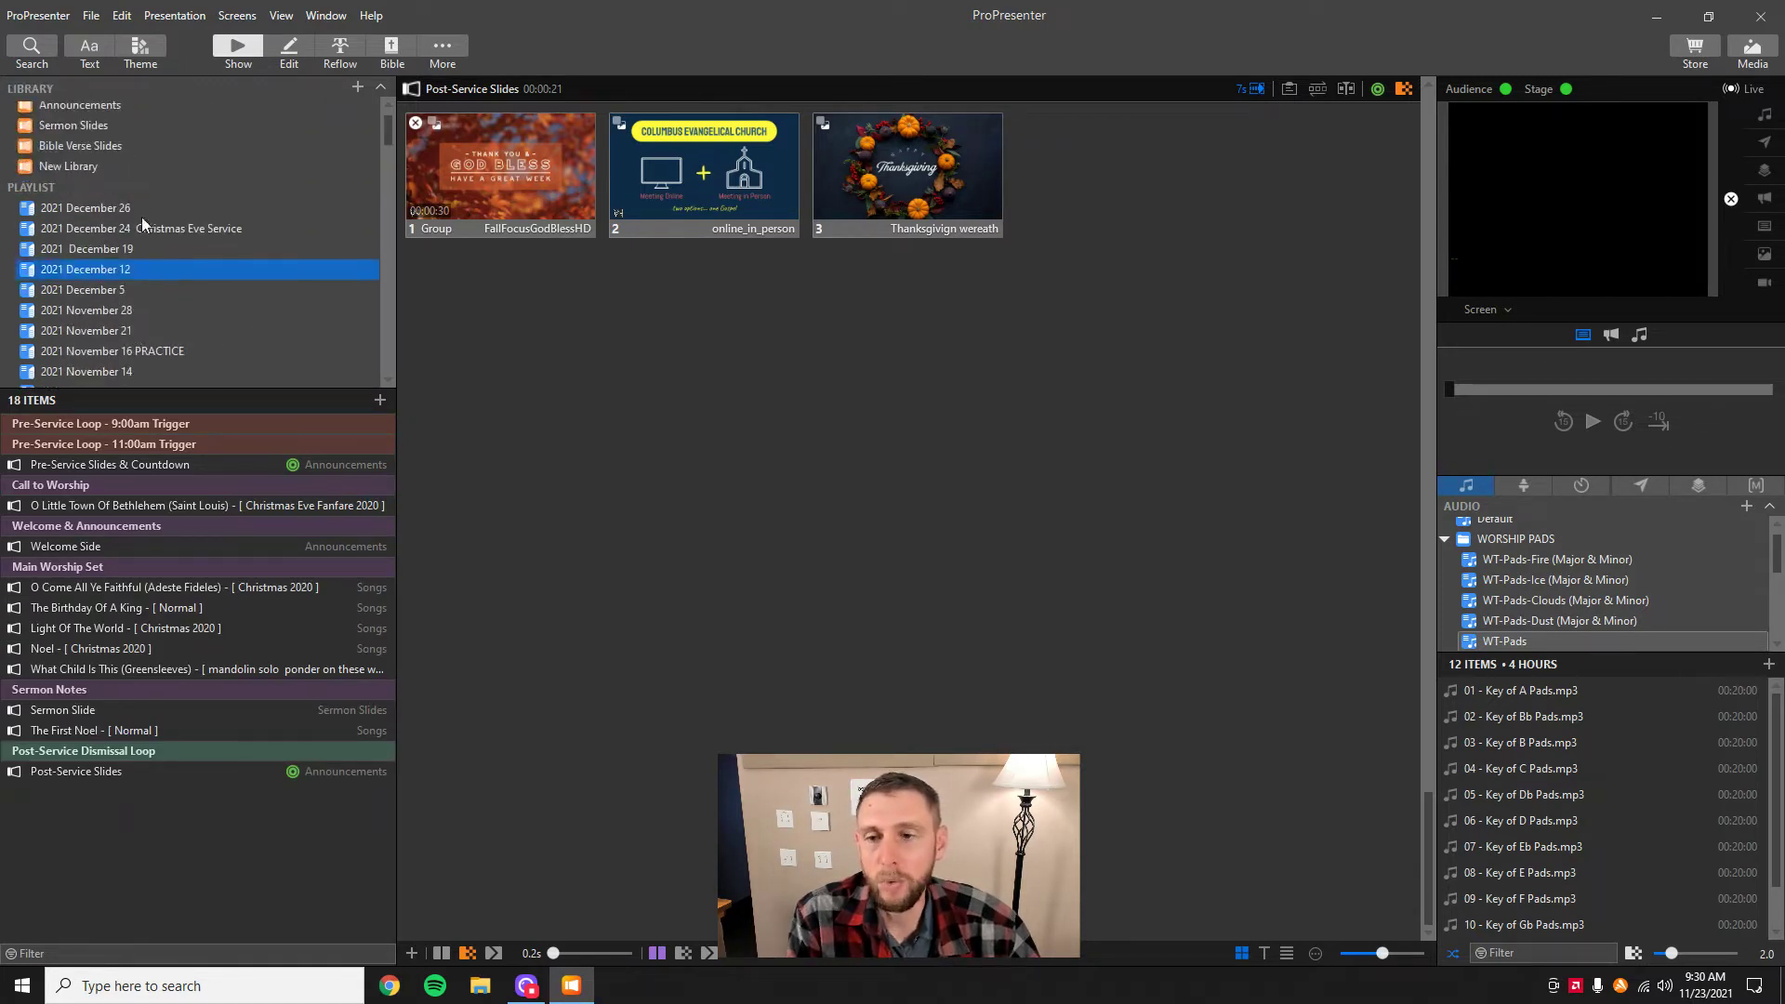
pyautogui.scroll(-2, 103, 273)
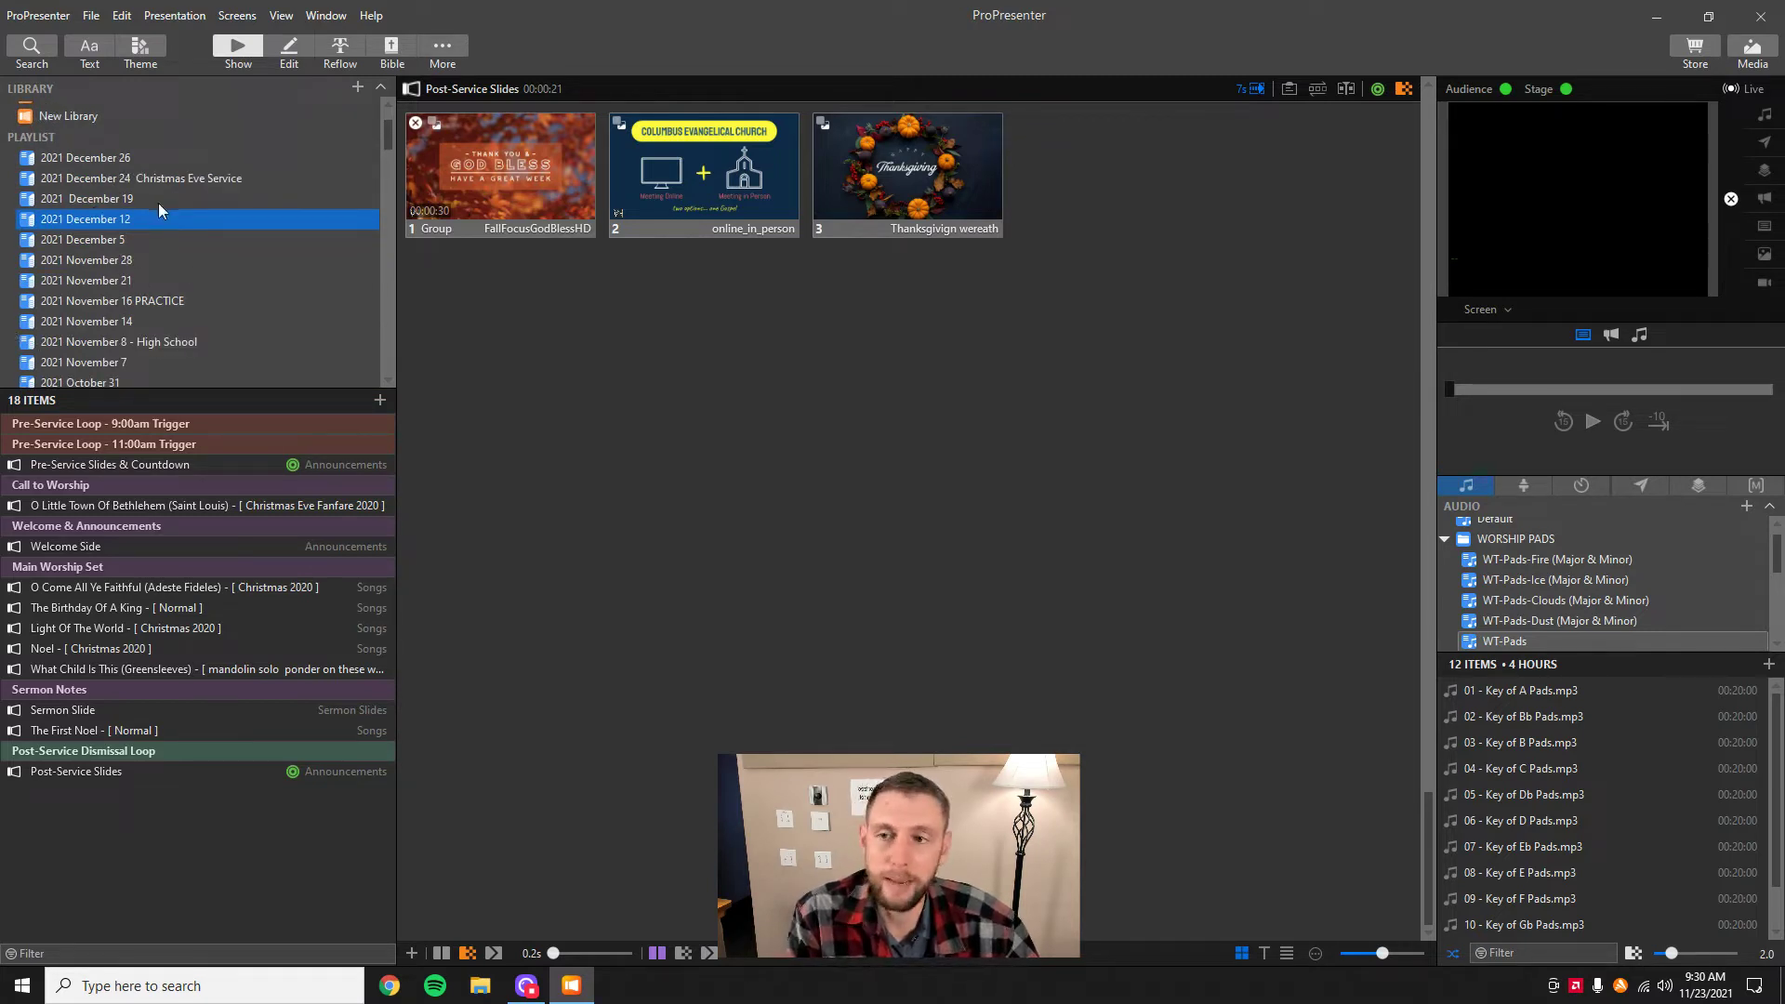
# - Compare the item lists of the December 5, November 28 and November 21 playlists, finishing on 2021 November 28
pyautogui.click(128, 242)
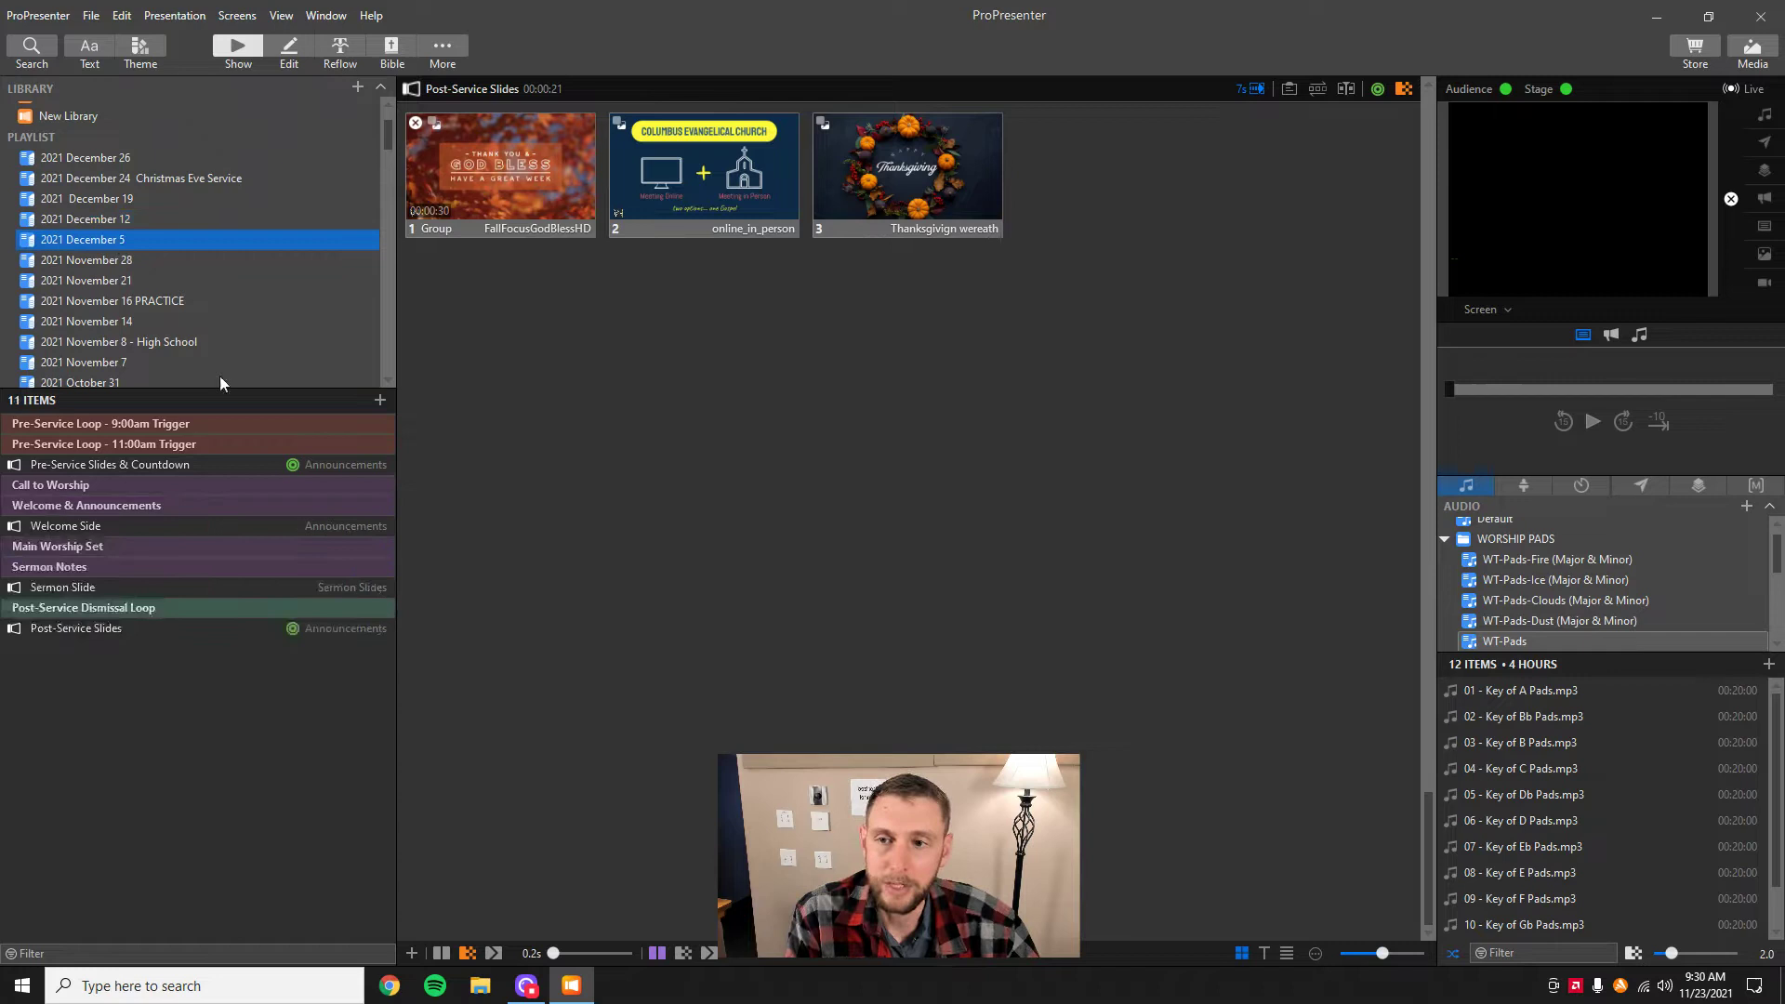
pyautogui.click(123, 262)
pyautogui.click(139, 281)
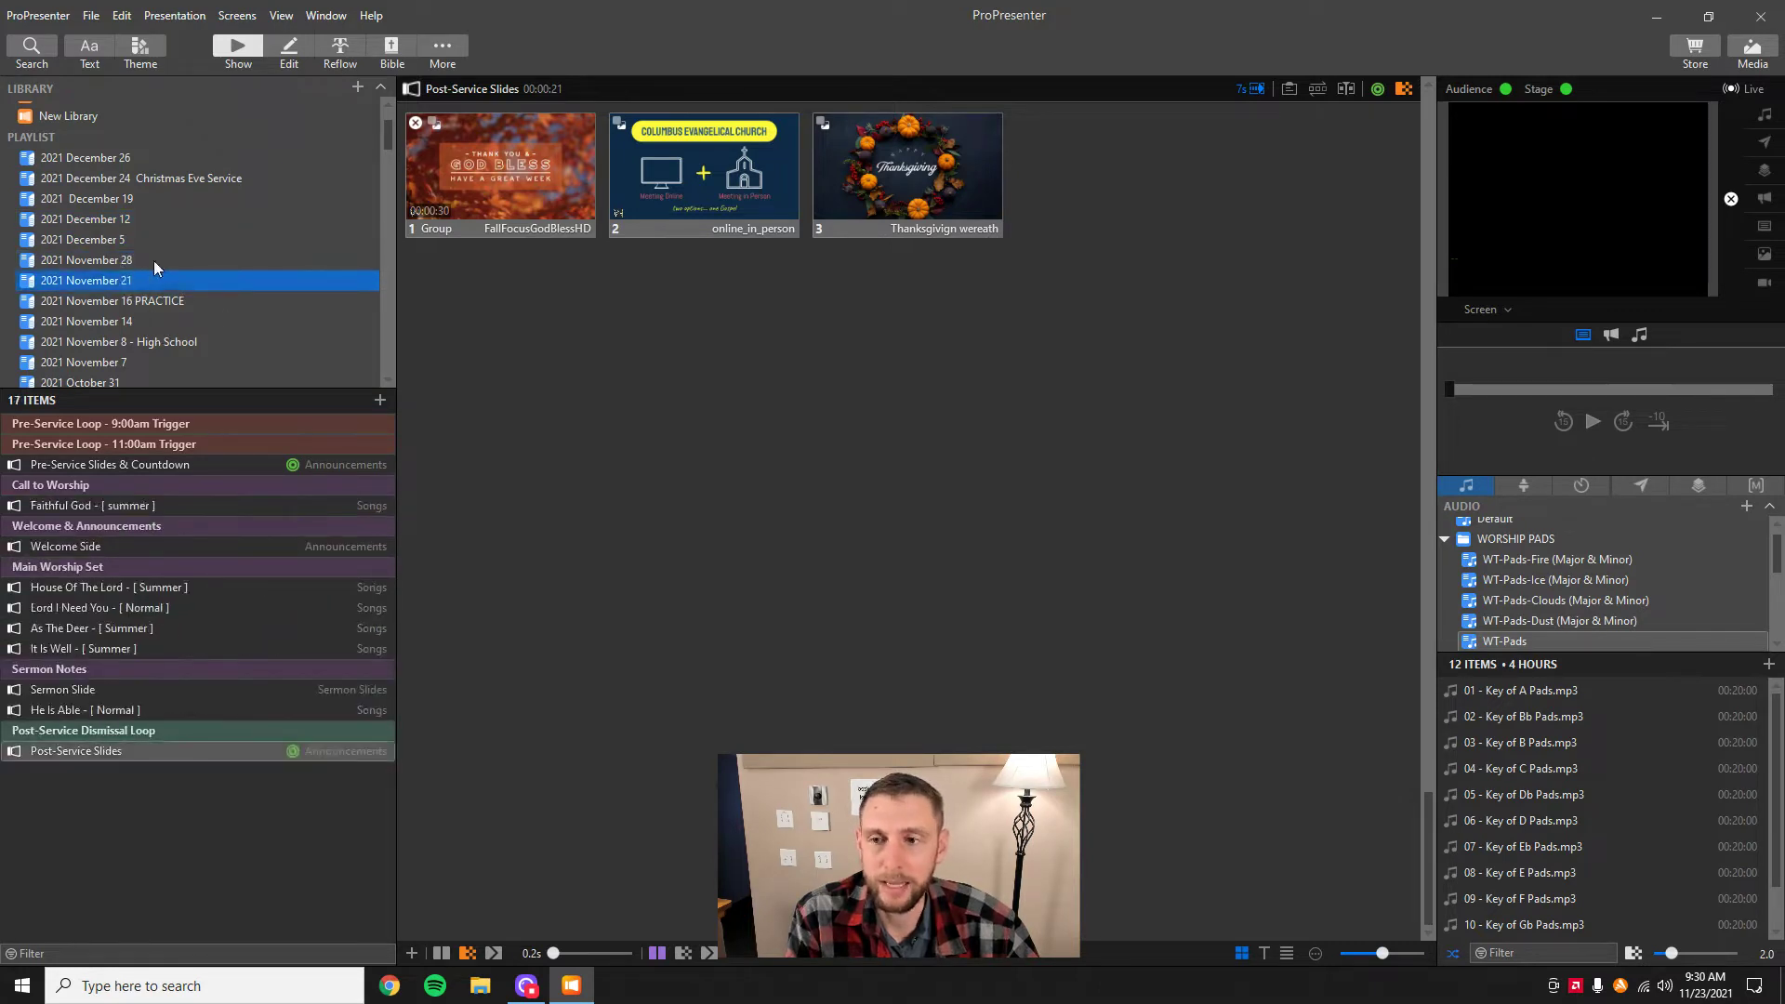
pyautogui.click(154, 260)
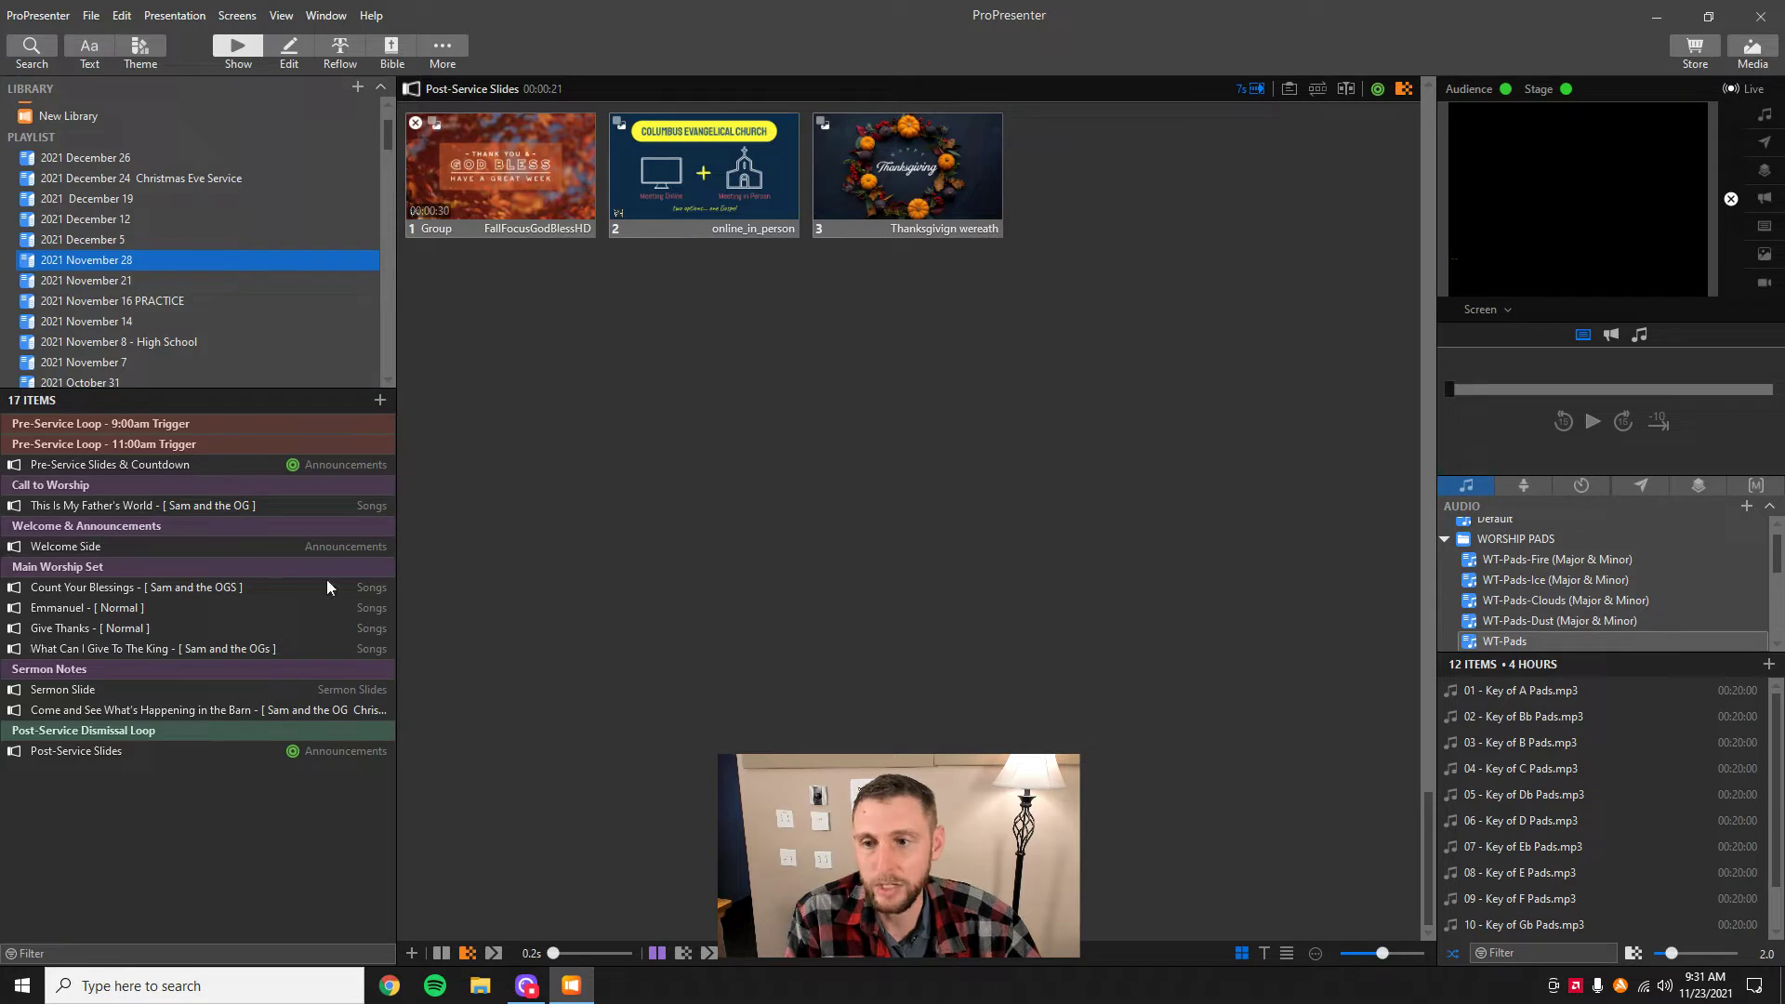
pyautogui.click(118, 281)
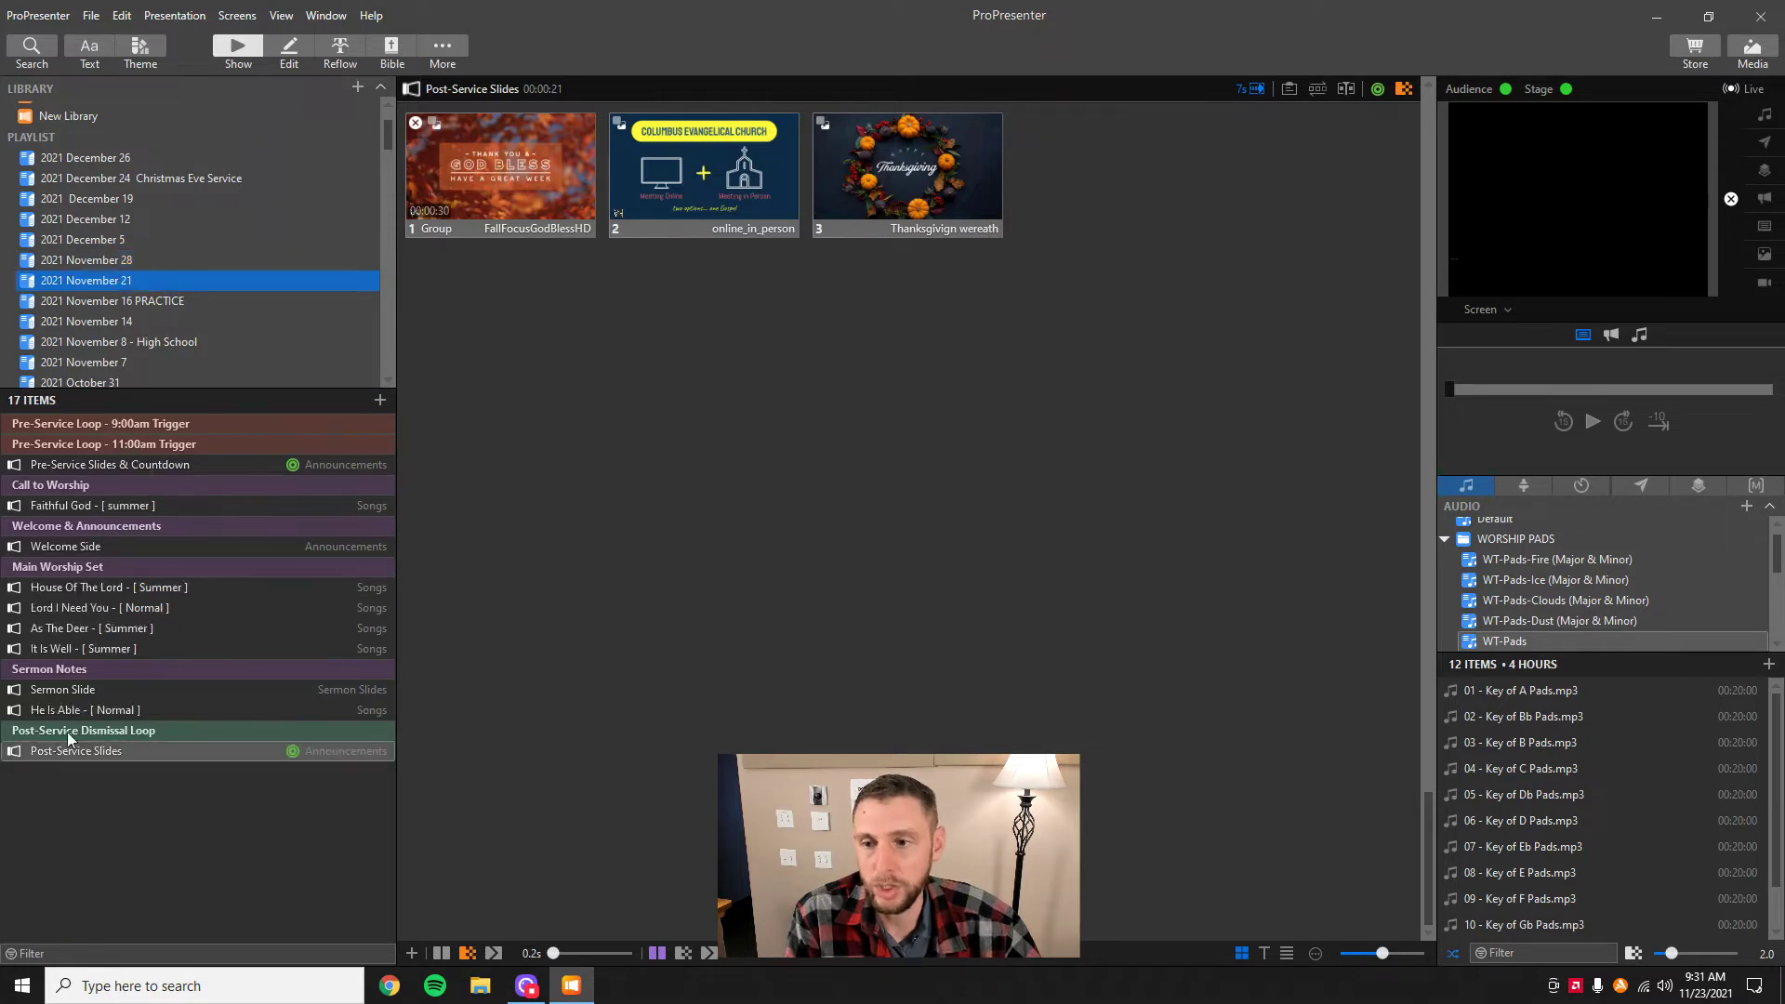
pyautogui.click(131, 261)
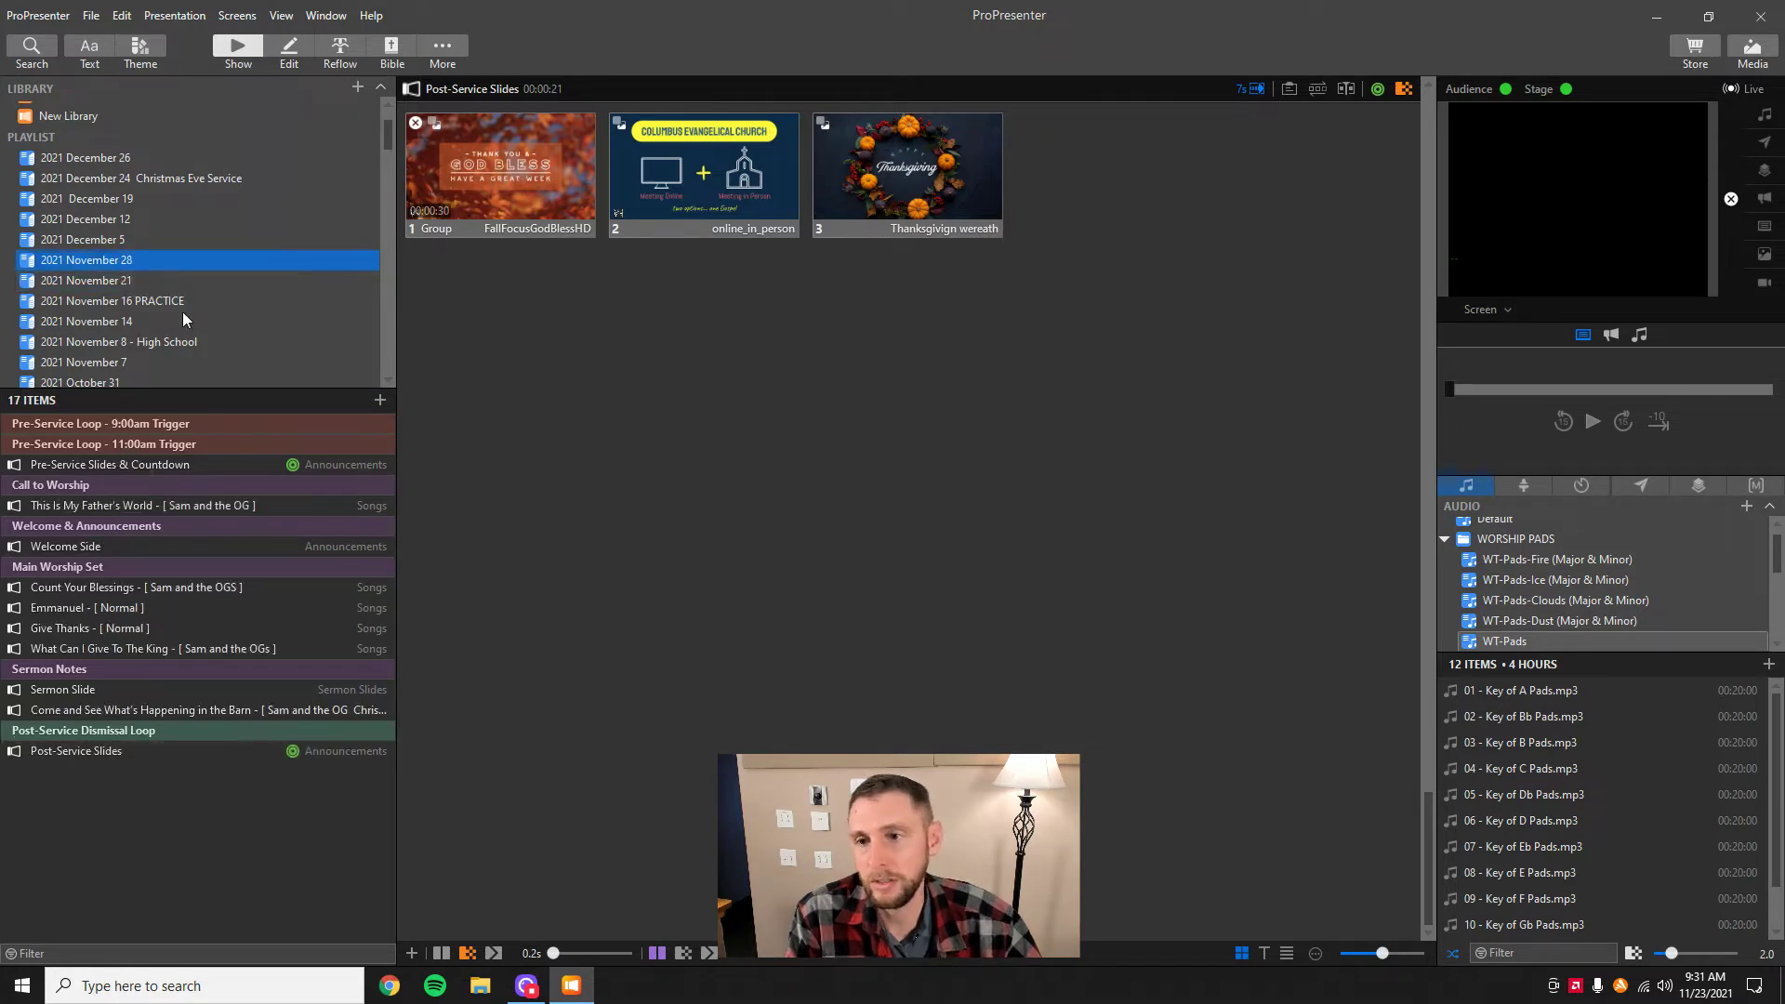
pyautogui.click(114, 241)
pyautogui.click(118, 261)
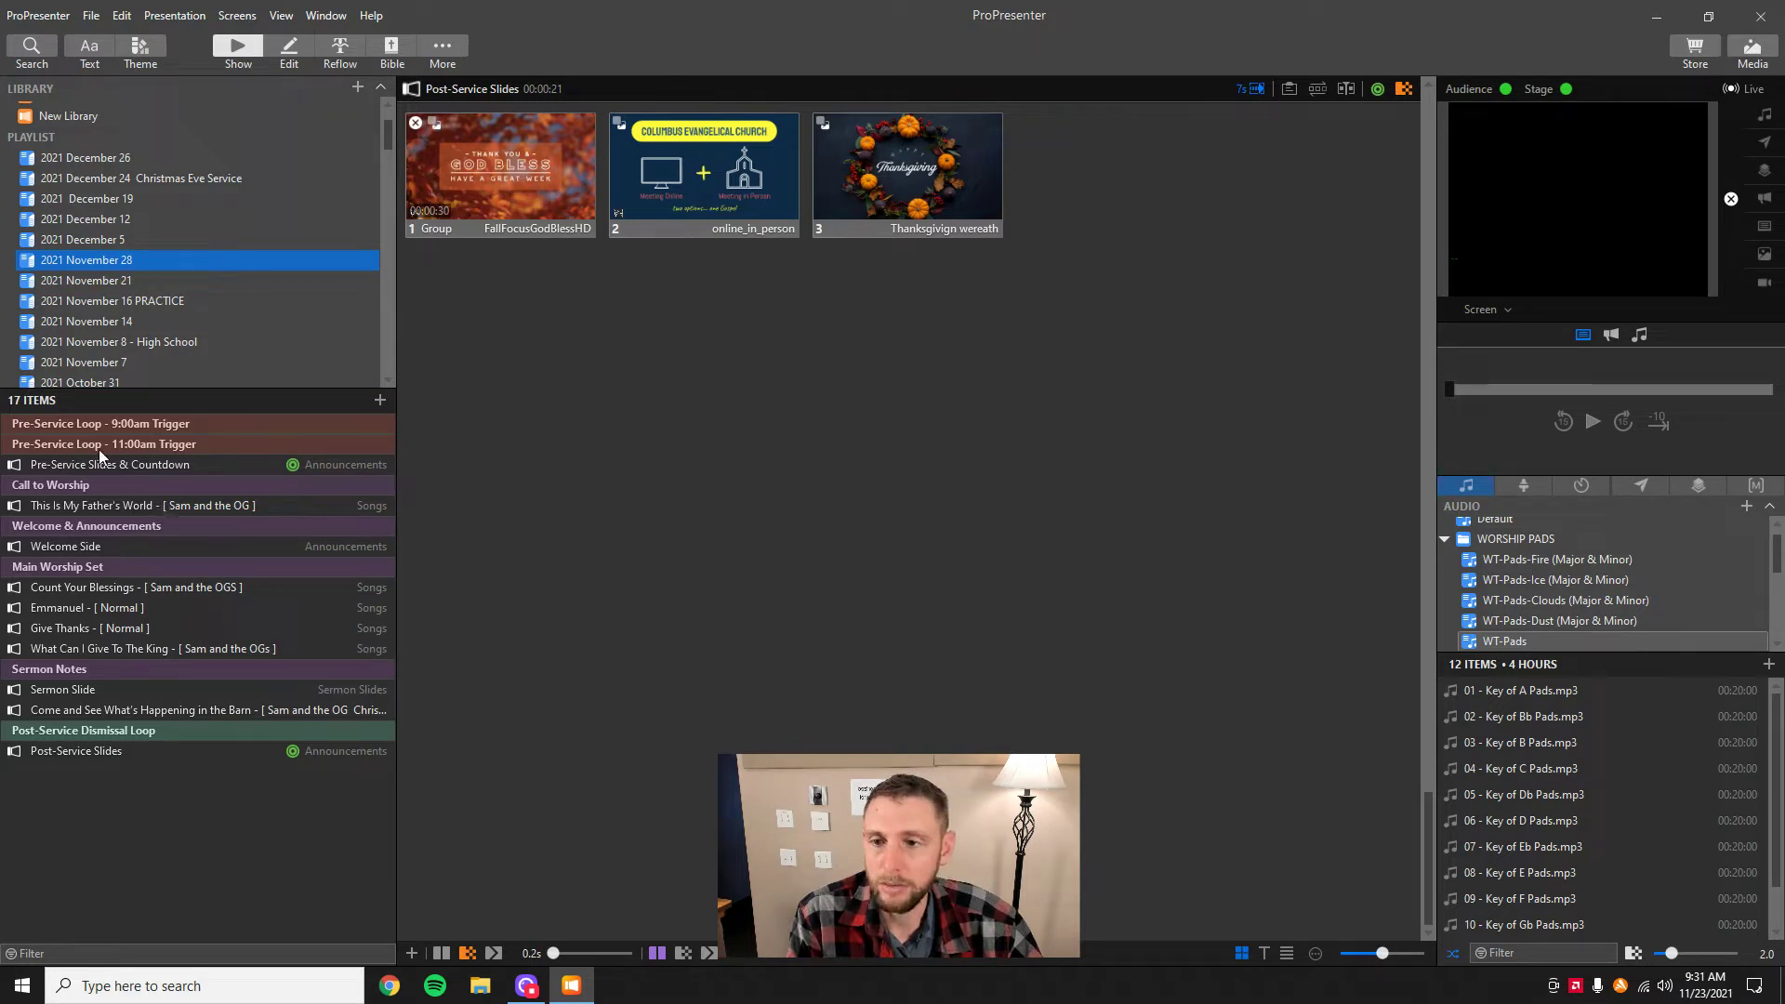
# - Open "This Is My Father's World" in the November 28 playlist and review the slides around it through the Main Worship Set
pyautogui.click(162, 510)
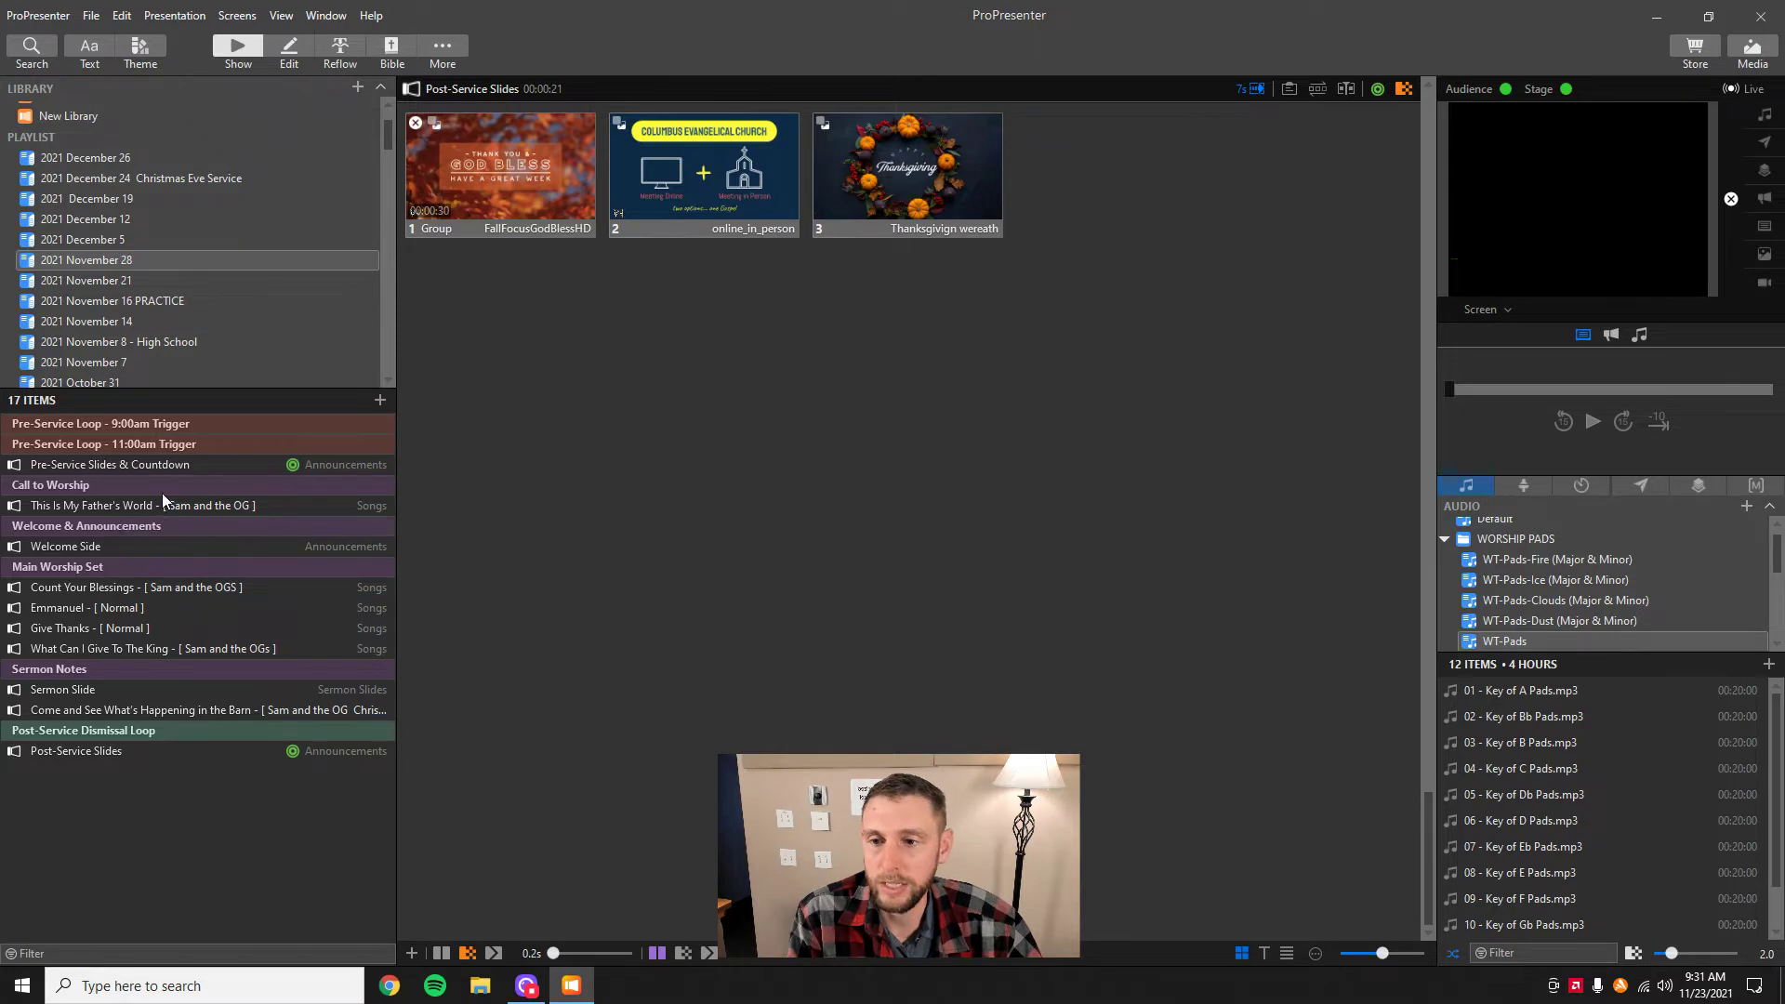
pyautogui.click(133, 506)
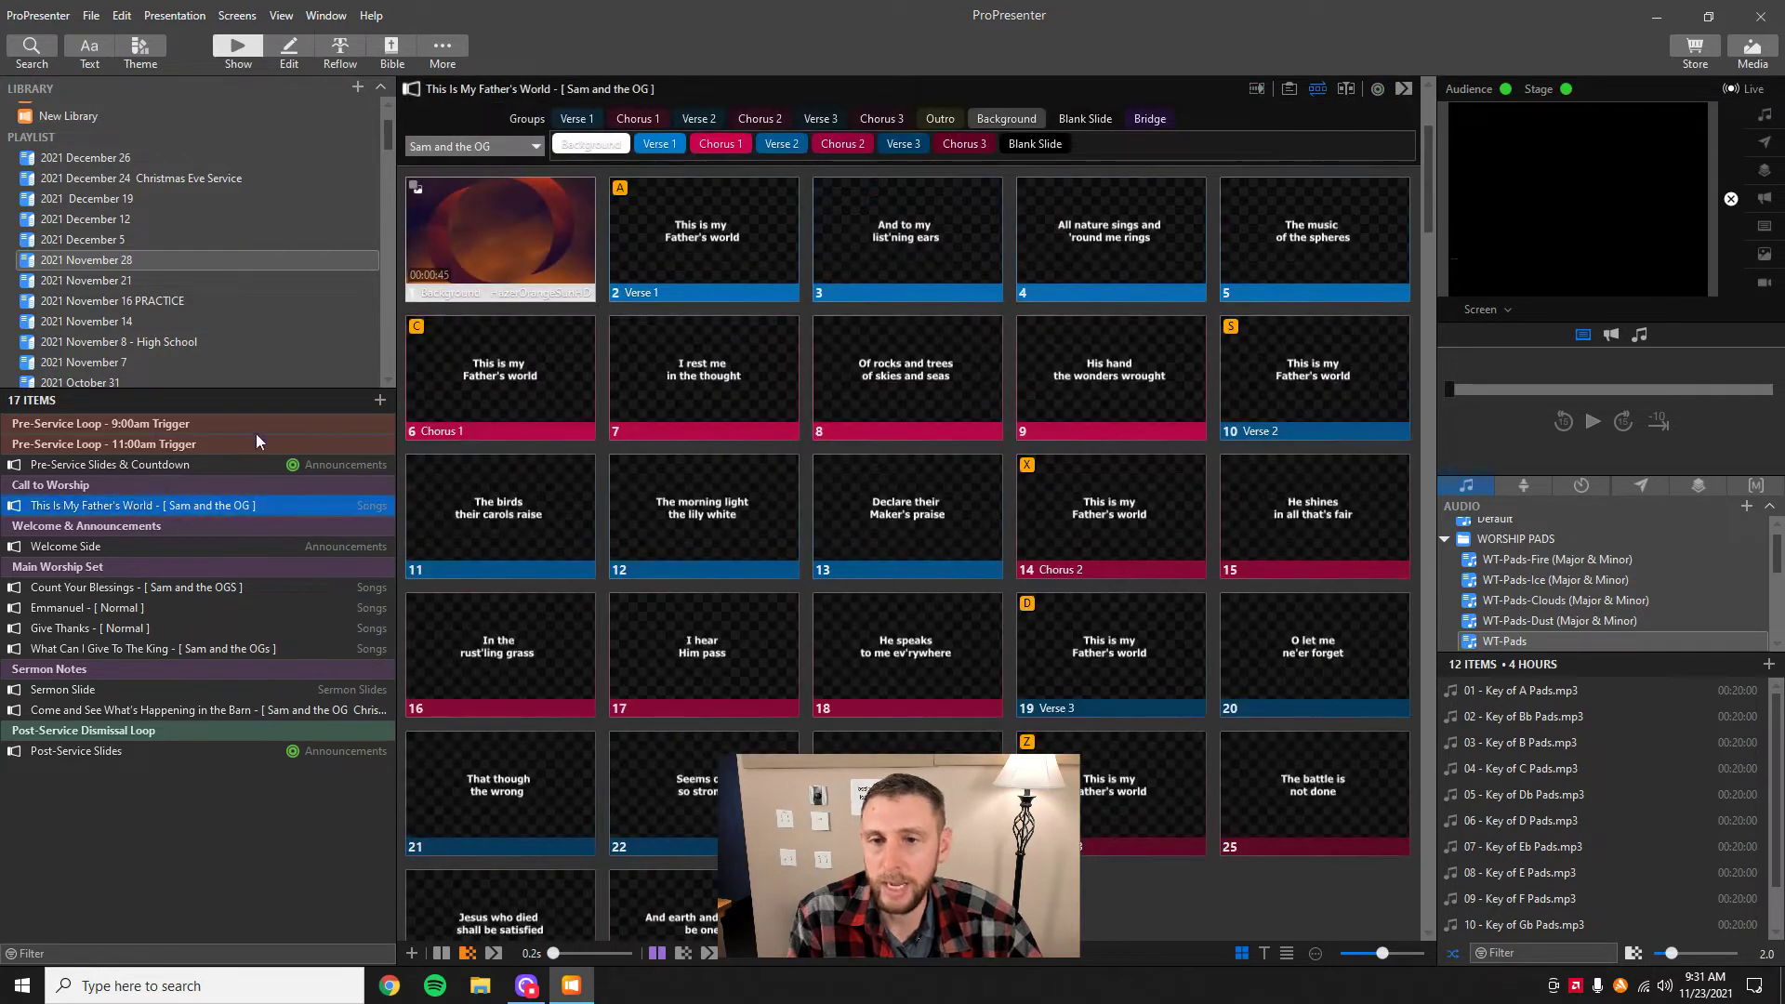
pyautogui.scroll(3, 673, 343)
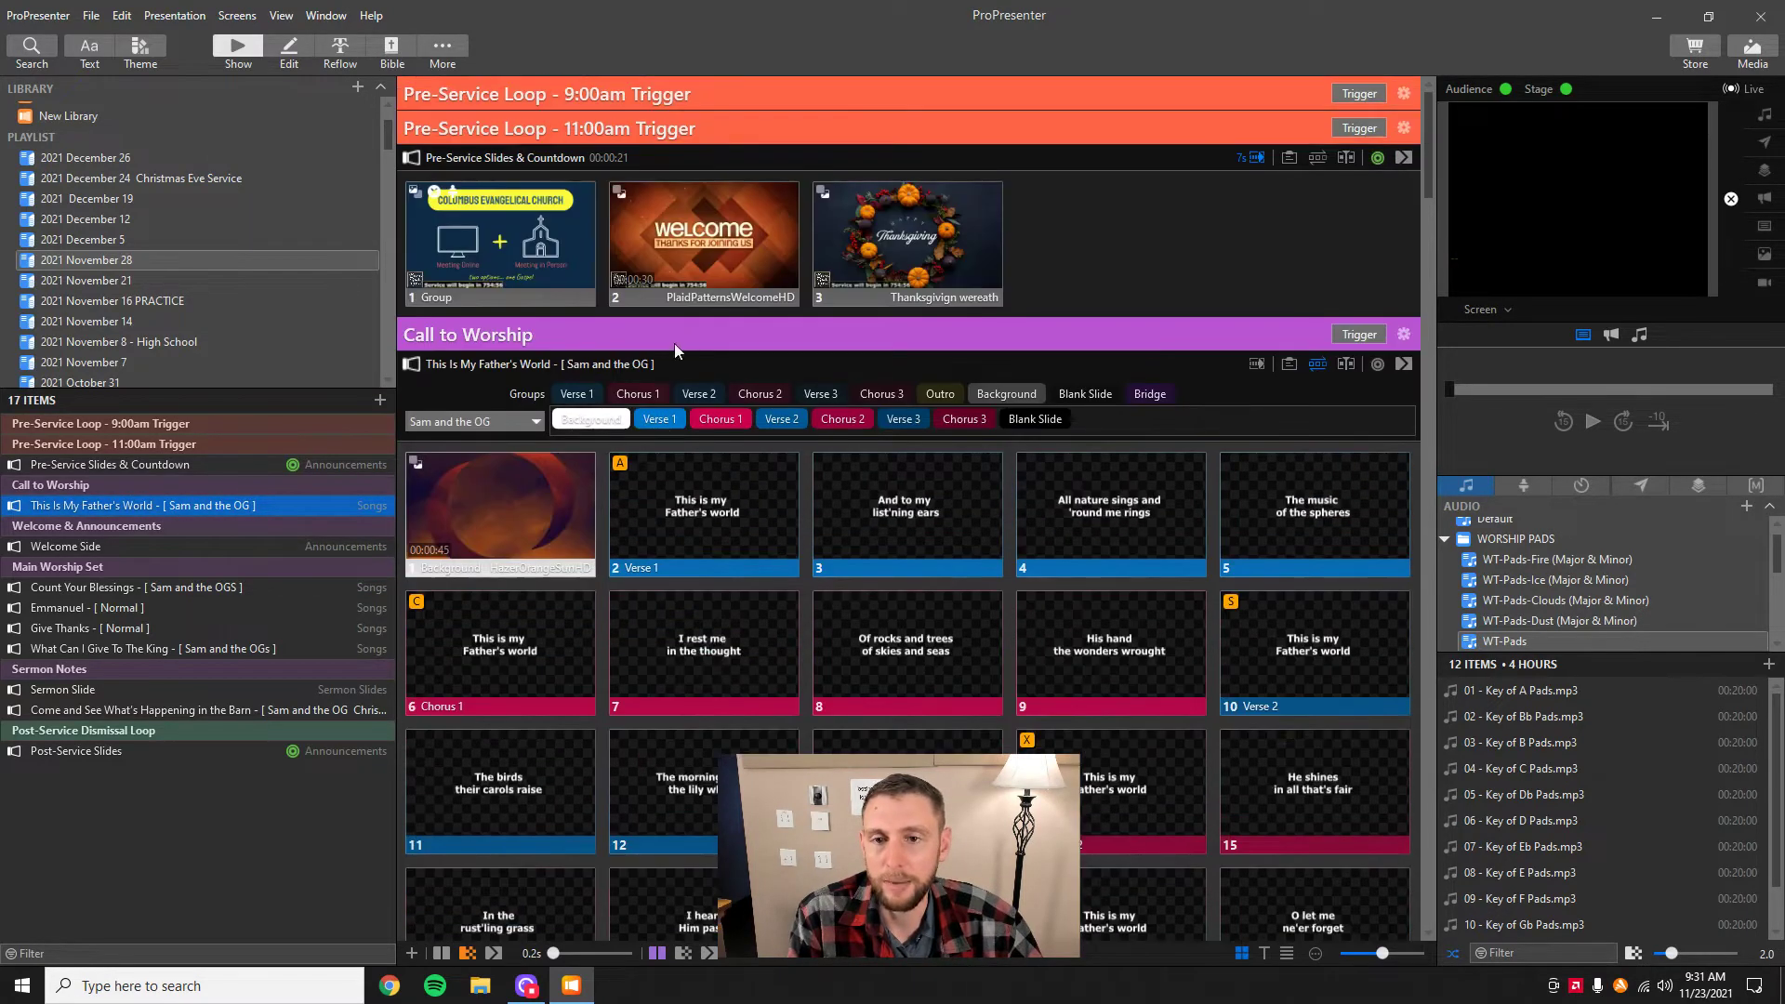
pyautogui.scroll(-7, 712, 366)
pyautogui.scroll(-7, 872, 472)
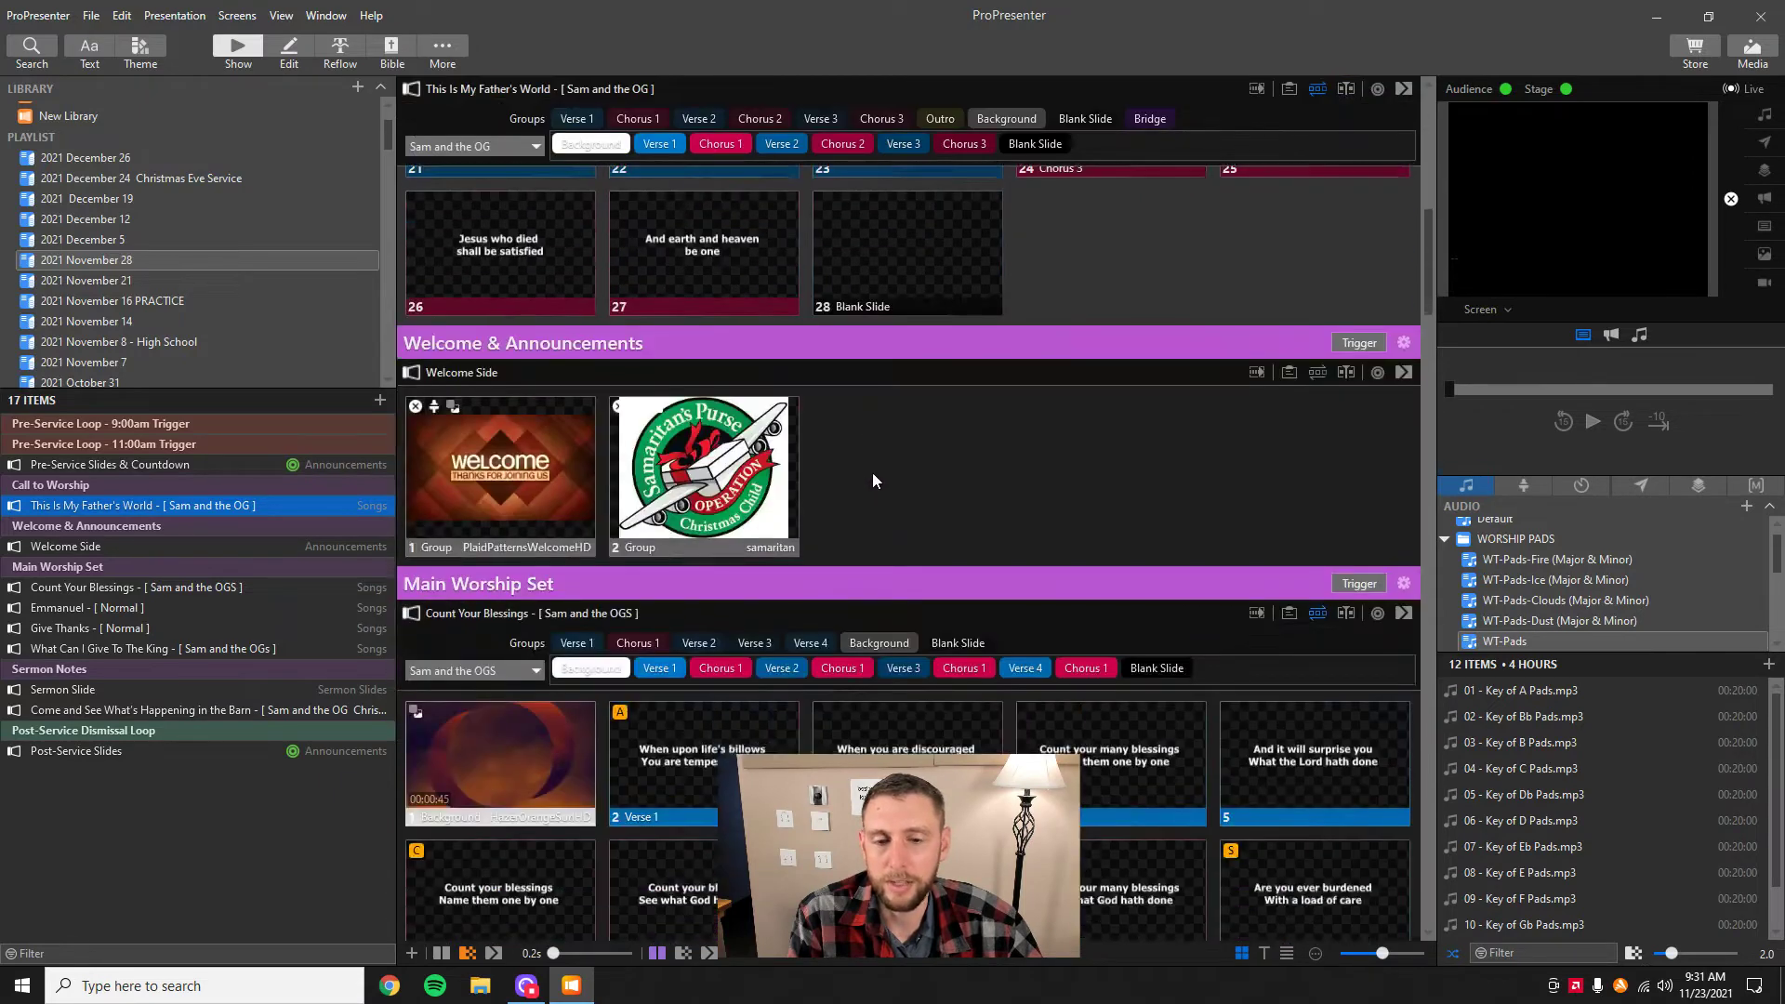
pyautogui.scroll(5, 877, 478)
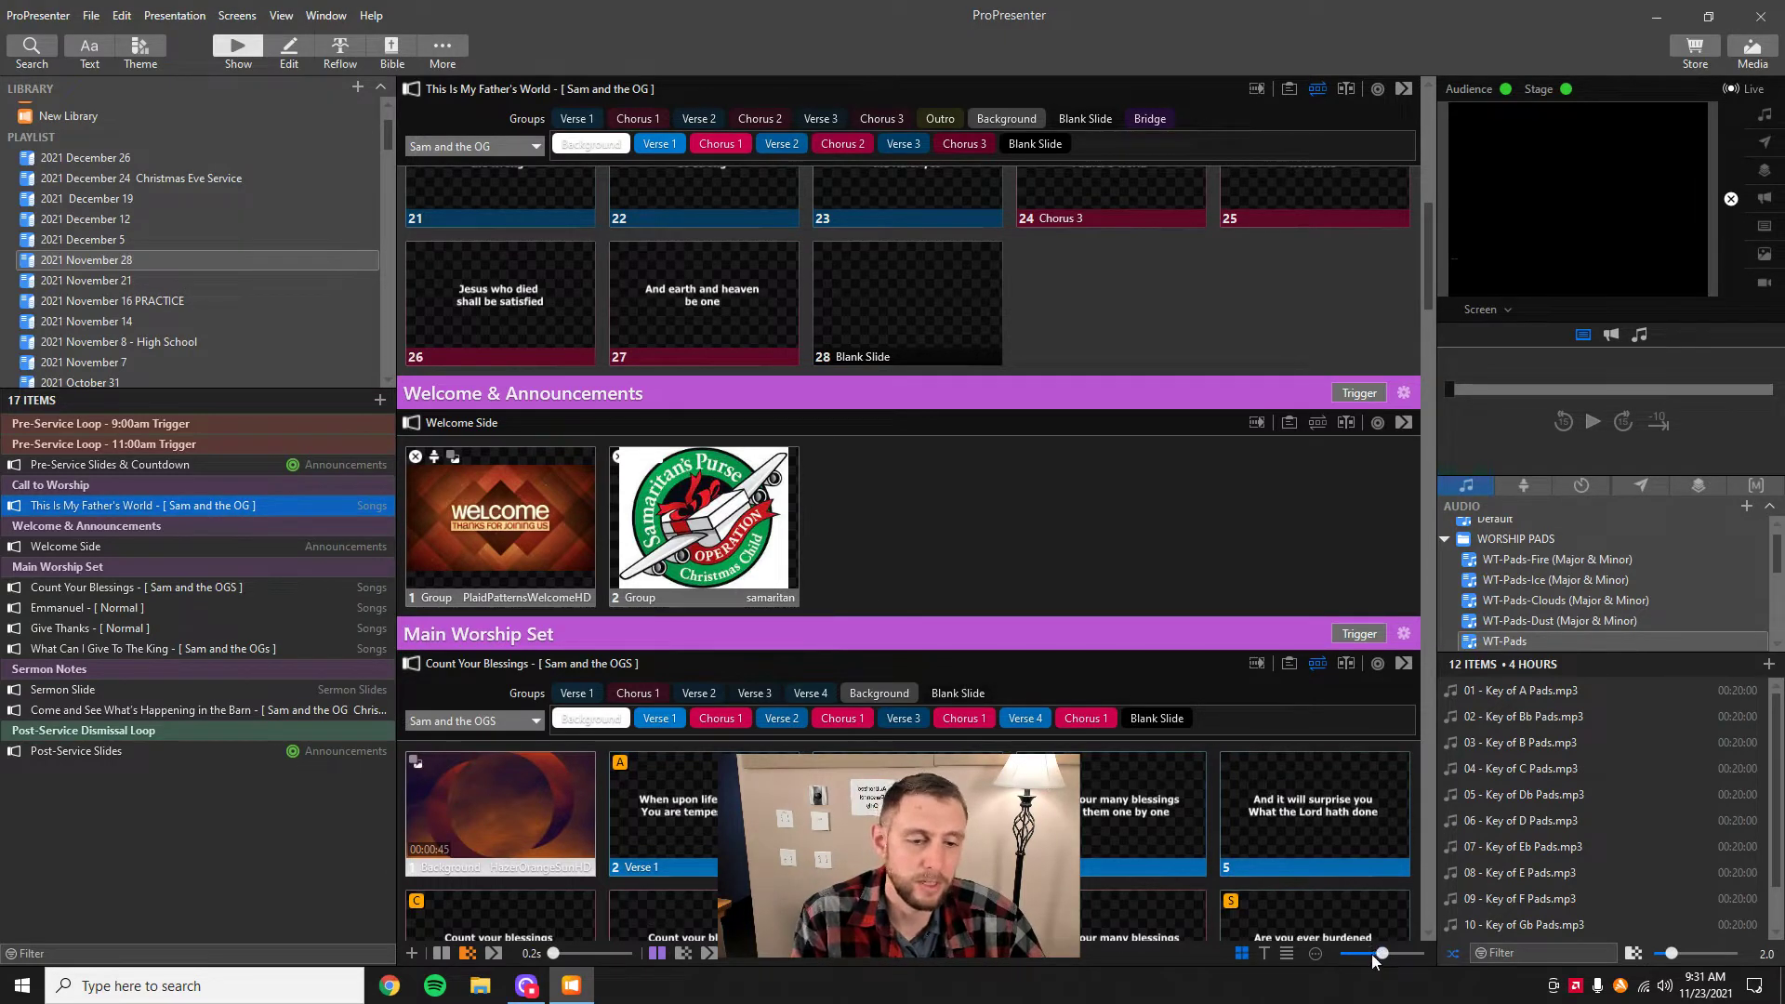
# - Examine the continuous slide layout from the Main Worship Set back to the pre-service loop triggers
pyautogui.moveTo(1378, 958); pyautogui.dragTo(1379, 954)
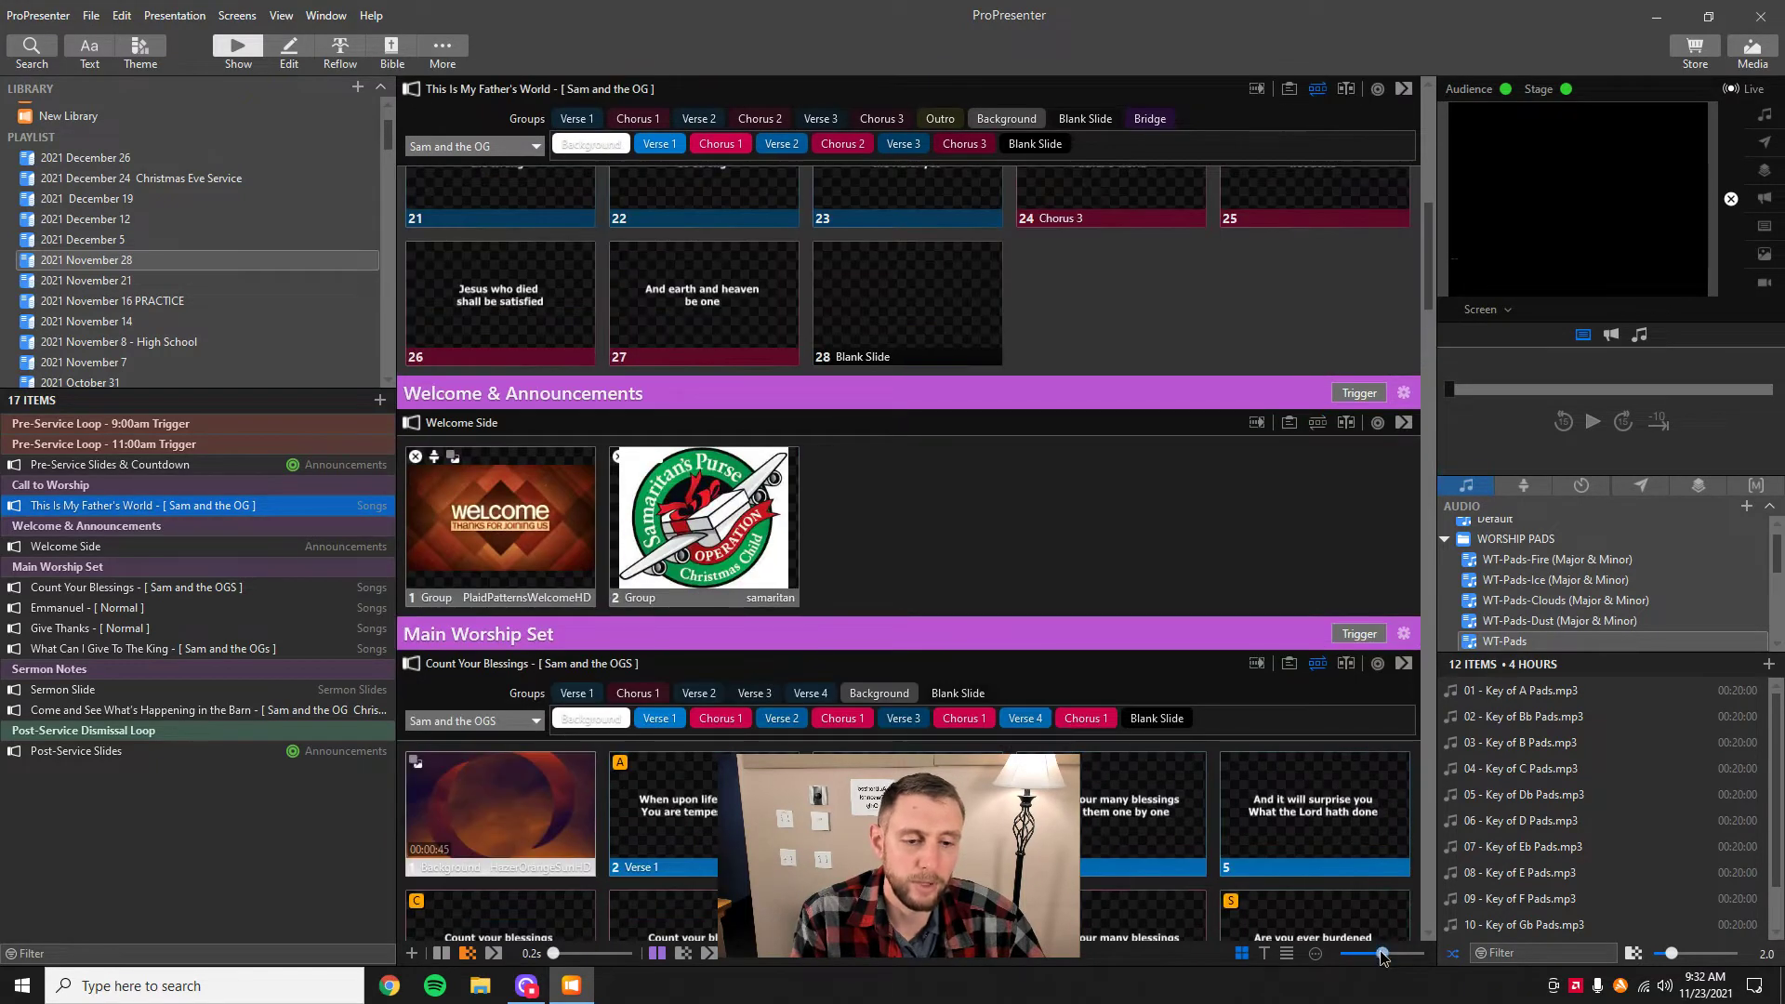
pyautogui.moveTo(1379, 954); pyautogui.dragTo(1381, 955)
pyautogui.scroll(10, 957, 503)
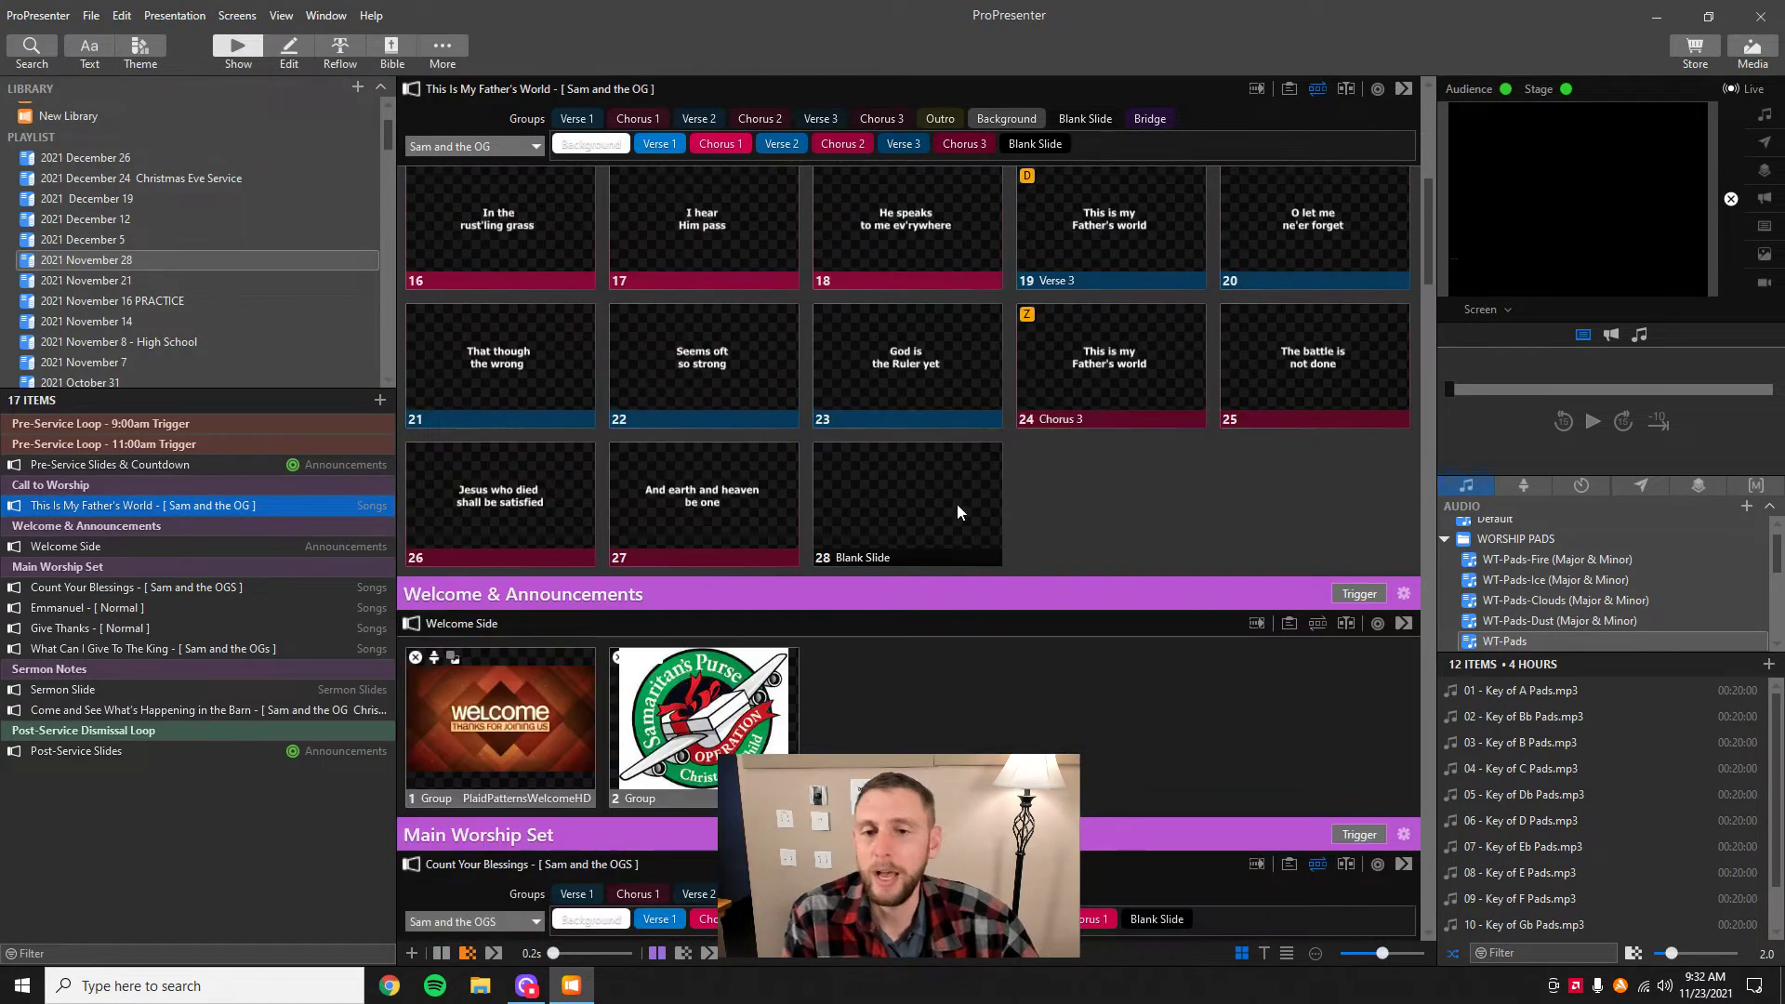
pyautogui.scroll(-10, 781, 471)
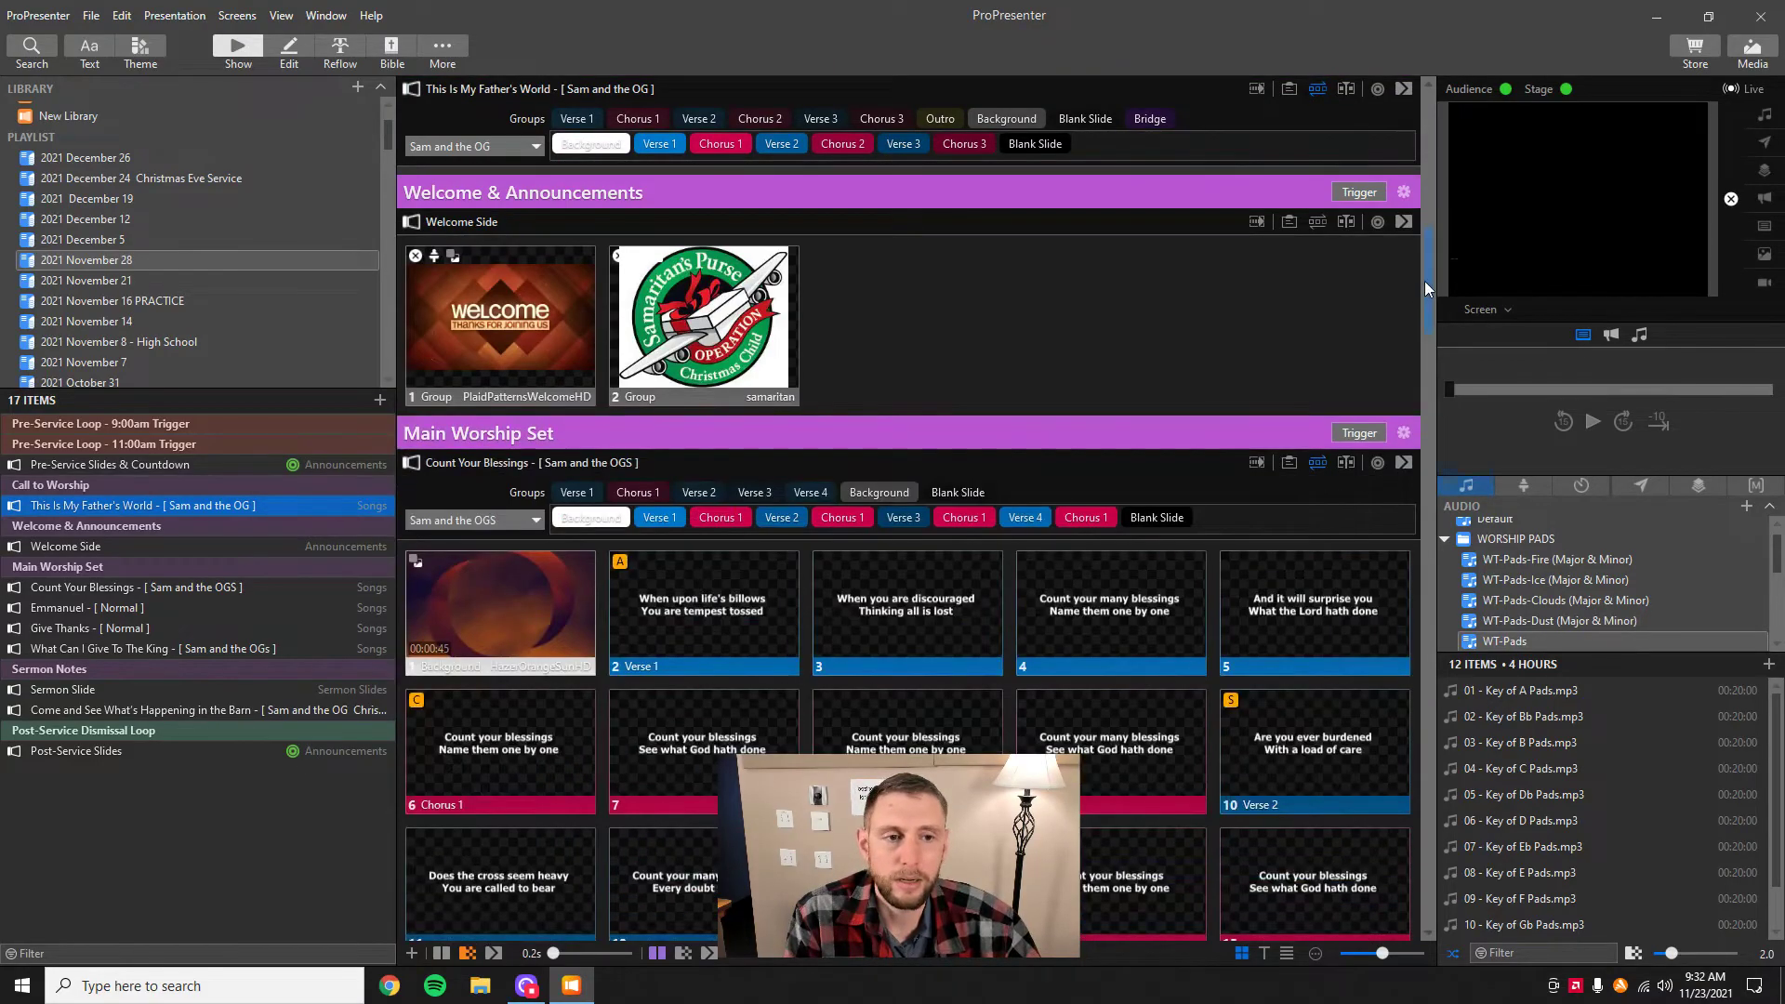
pyautogui.moveTo(1427, 286); pyautogui.dragTo(1432, 182)
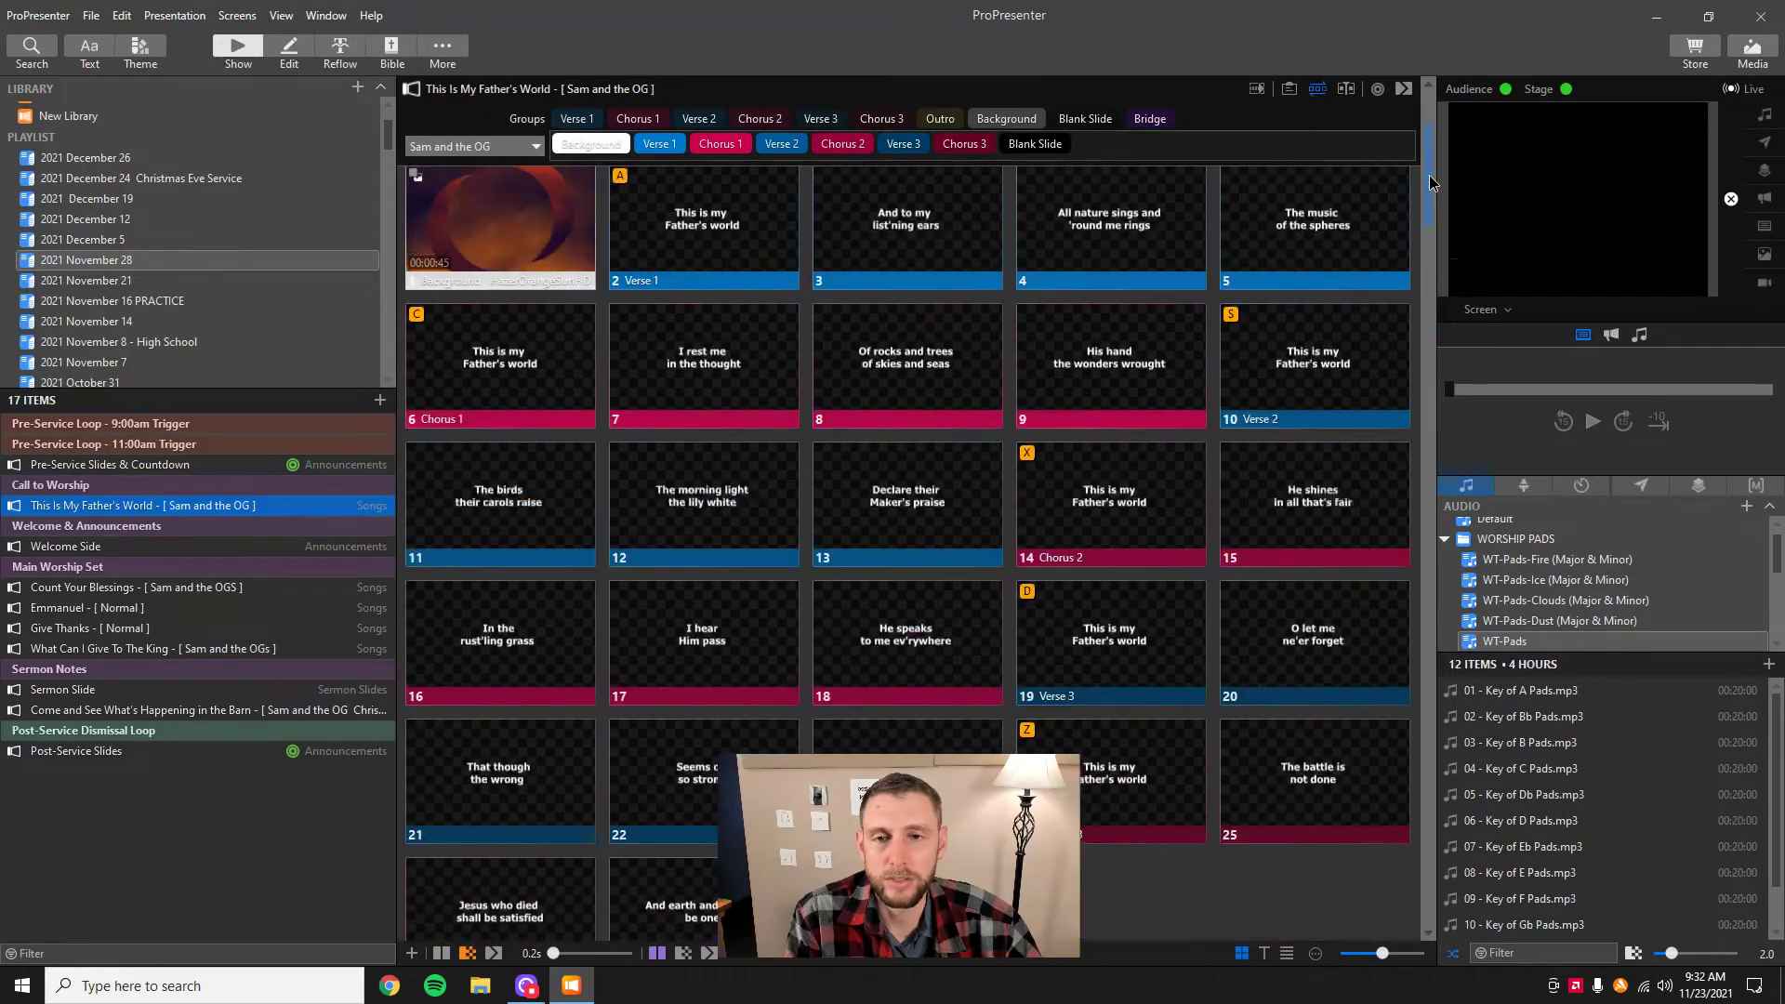
pyautogui.scroll(3, 1045, 181)
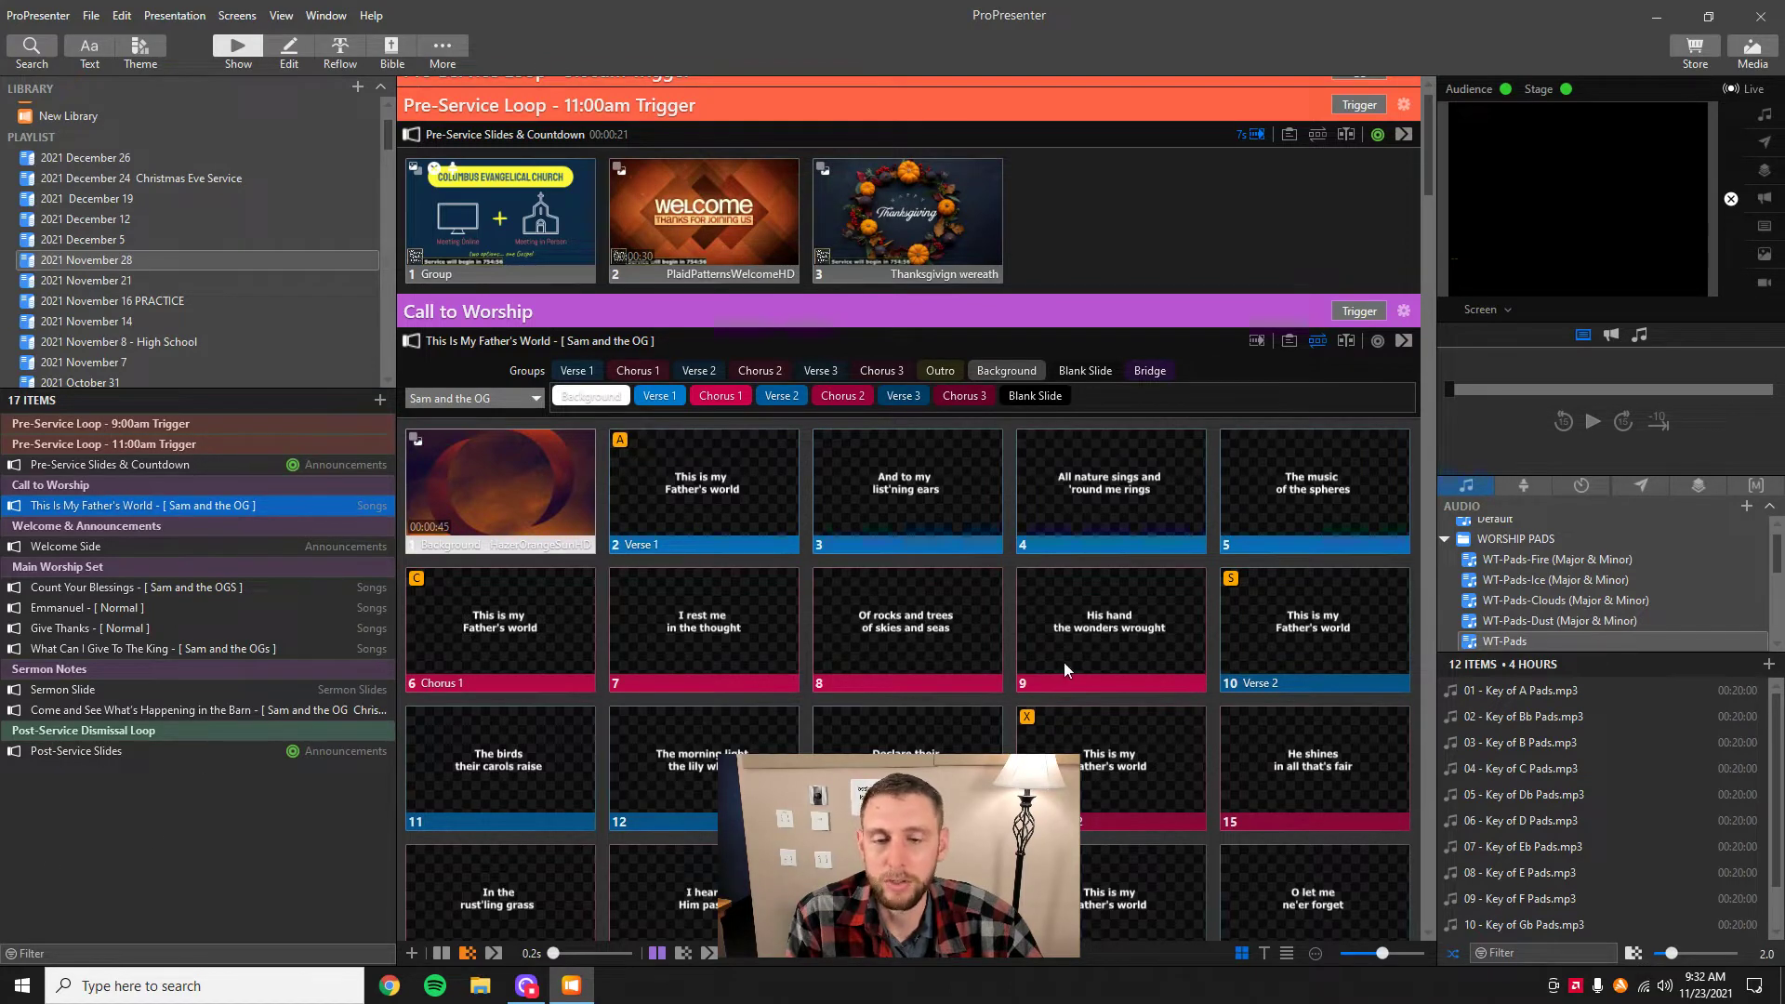
pyautogui.scroll(1, 956, 516)
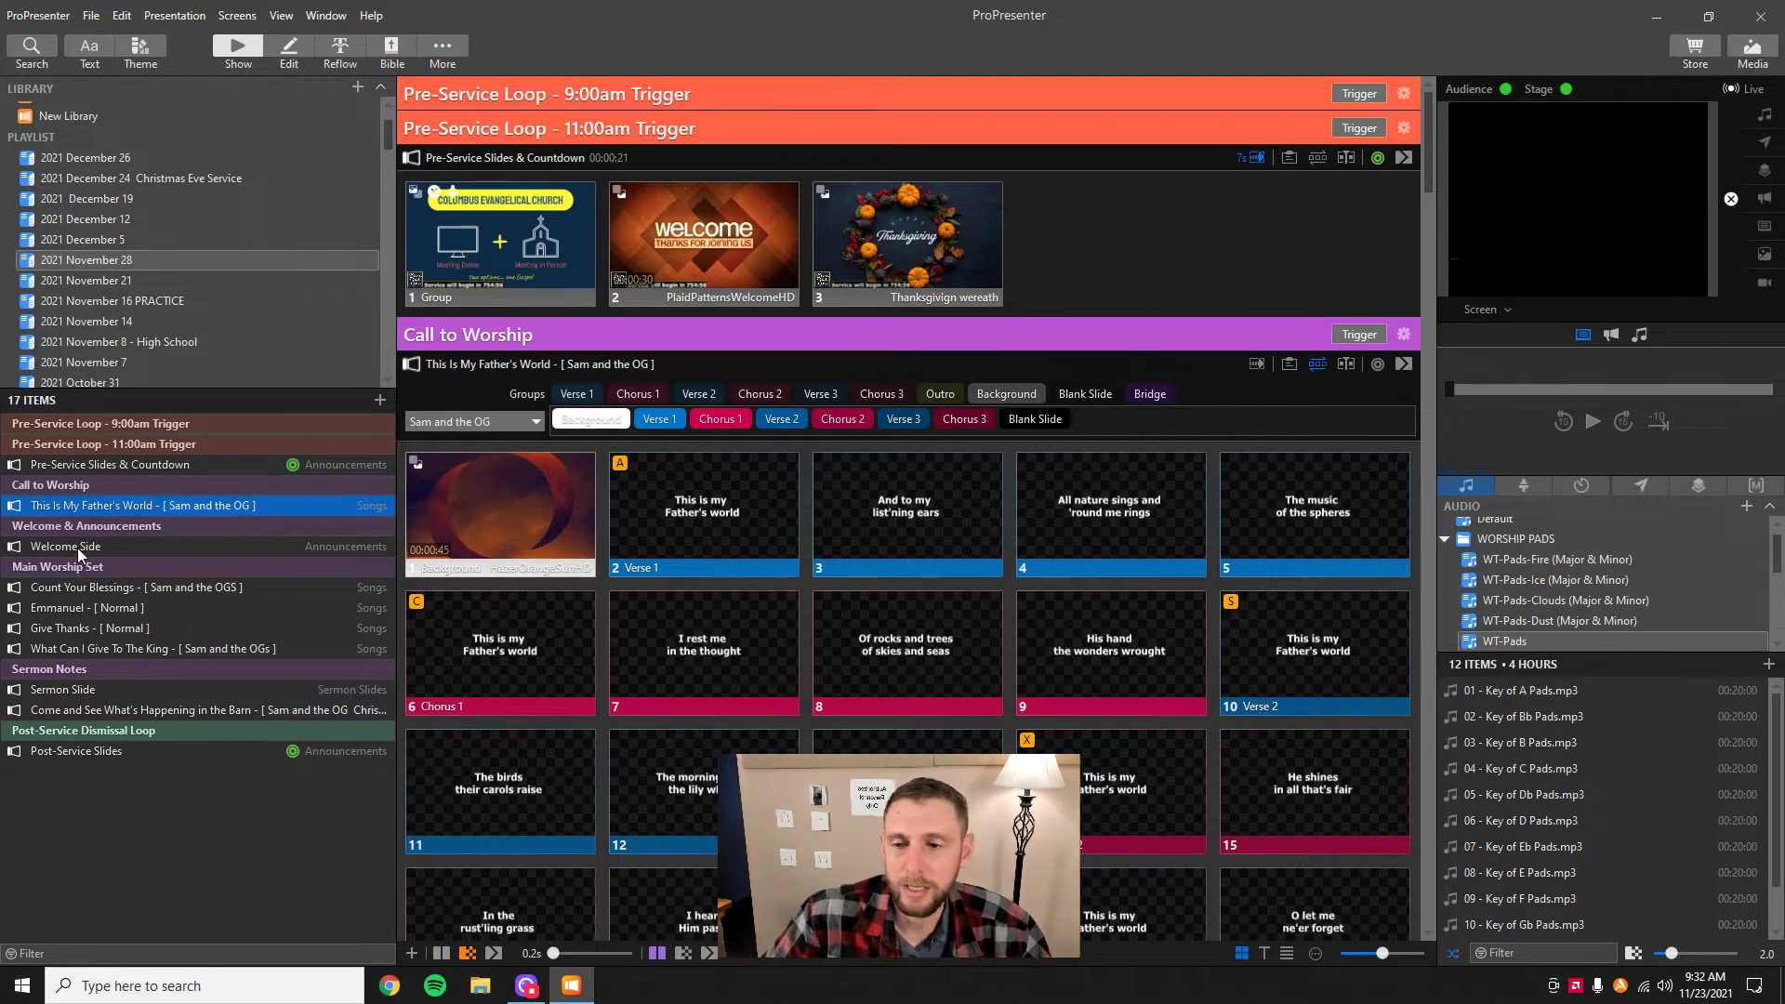
# - Open "Give Thanks", put its slide 13 live and advance past the ending and blank slide to "What Can I Give To The King"
pyautogui.click(83, 635)
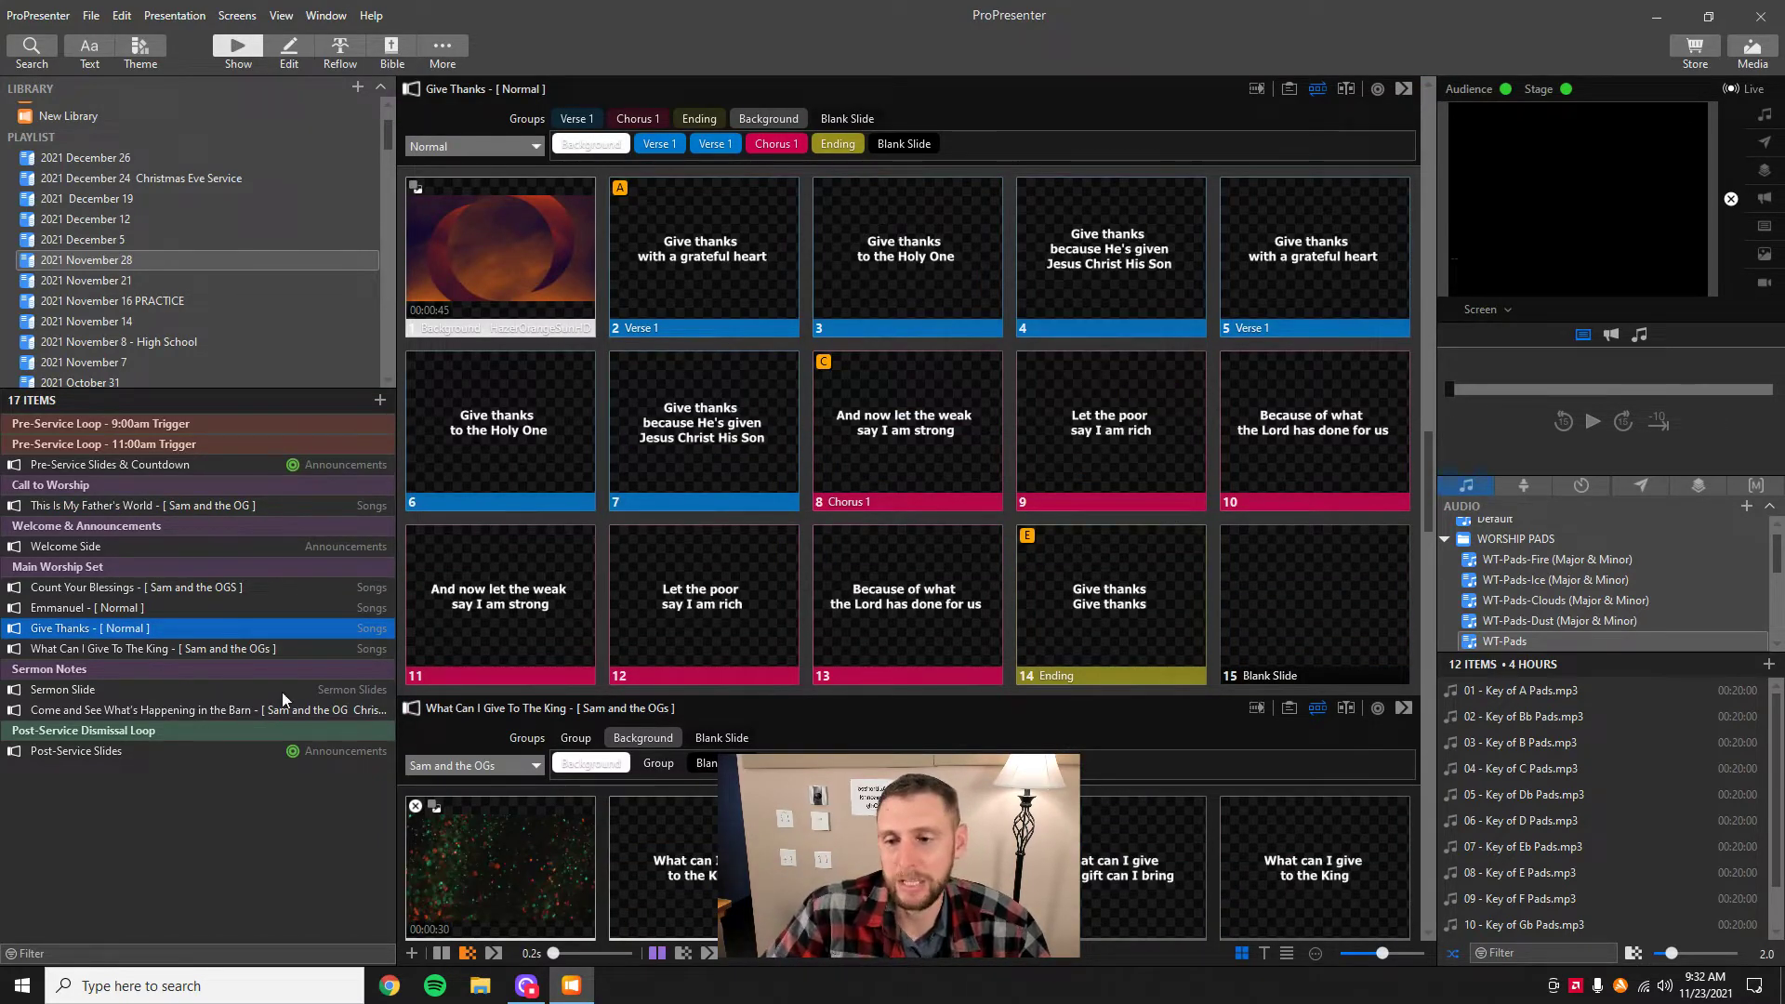
pyautogui.scroll(1, 846, 483)
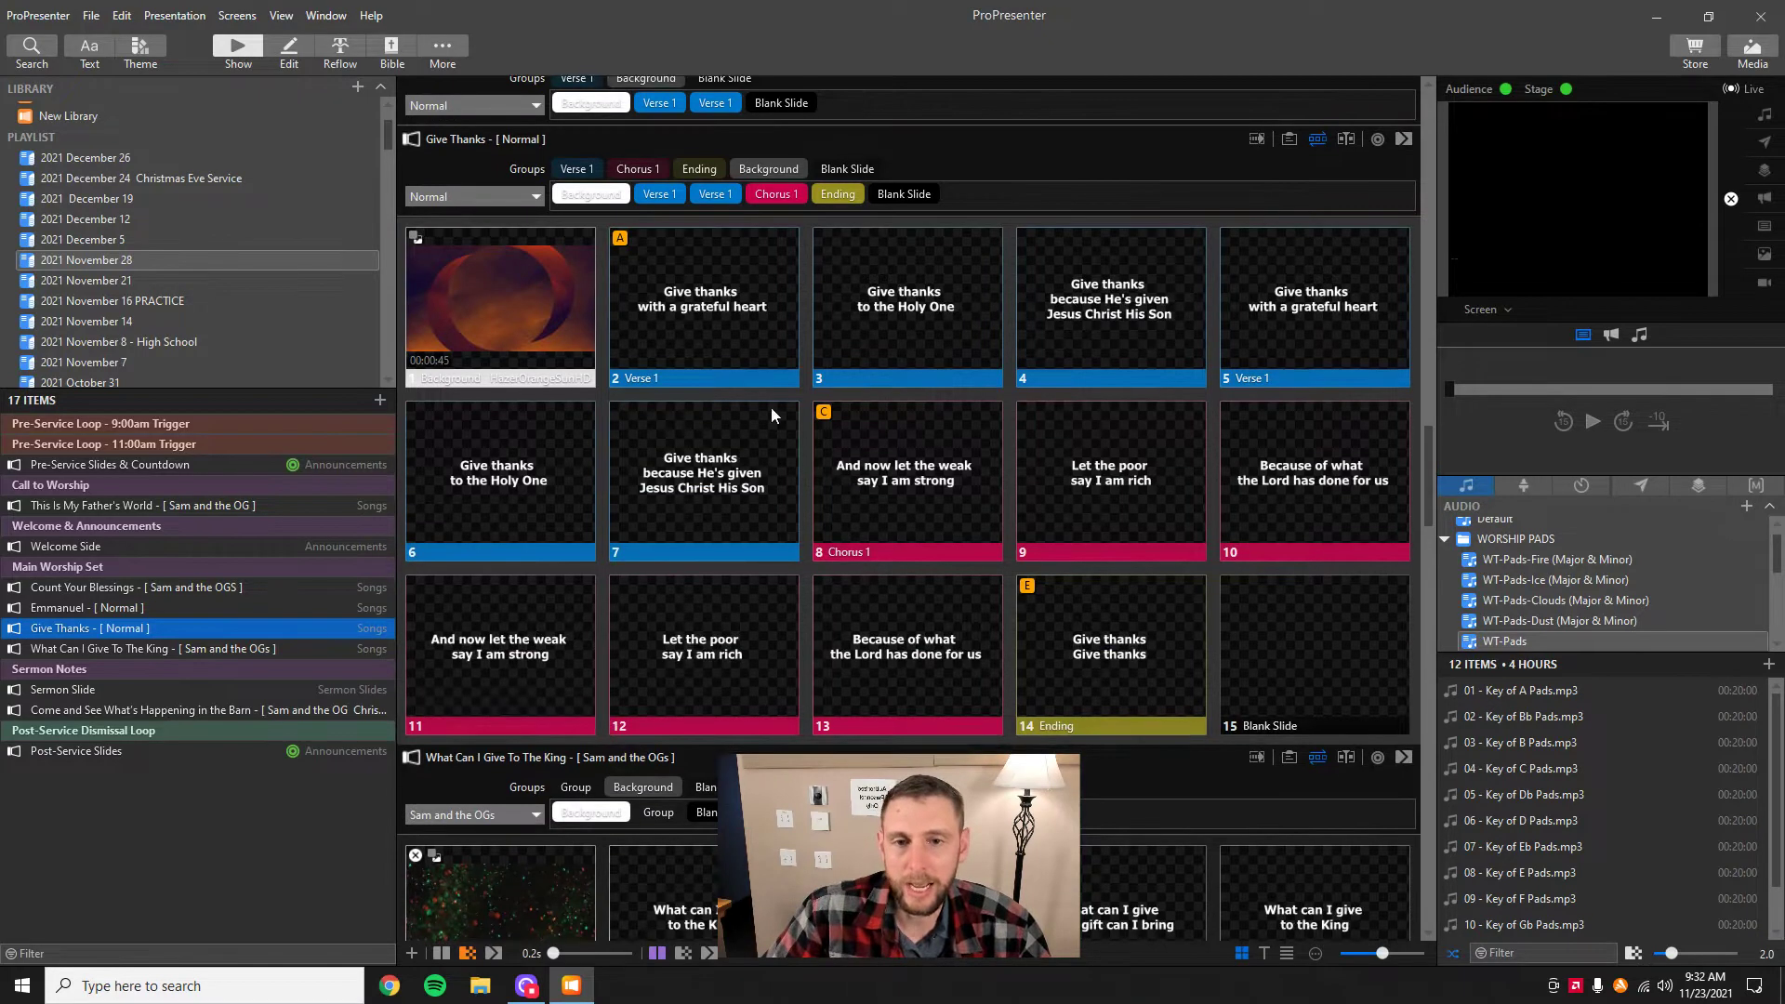
pyautogui.click(859, 654)
pyautogui.press('Right')
pyautogui.press('Right')
pyautogui.press('Right')
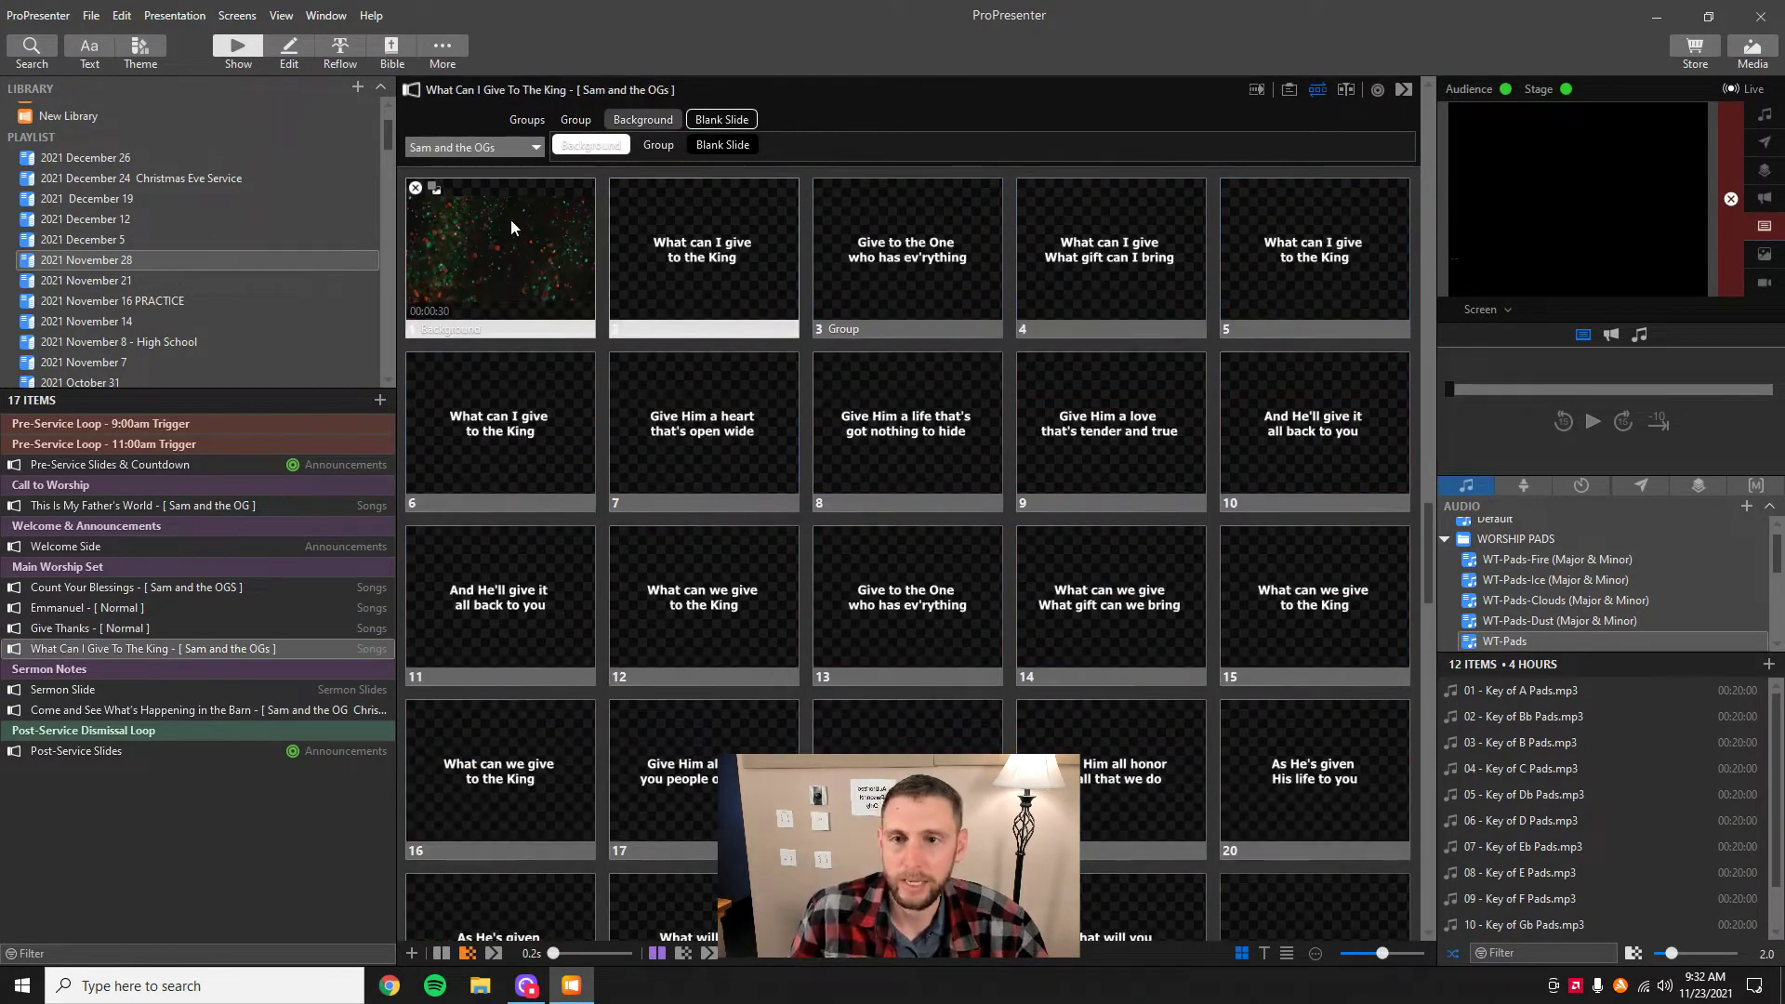
# - Put the Background slide of "What Can I Give To The King" live and advance through the lyrics to the closing blank slide
pyautogui.click(510, 220)
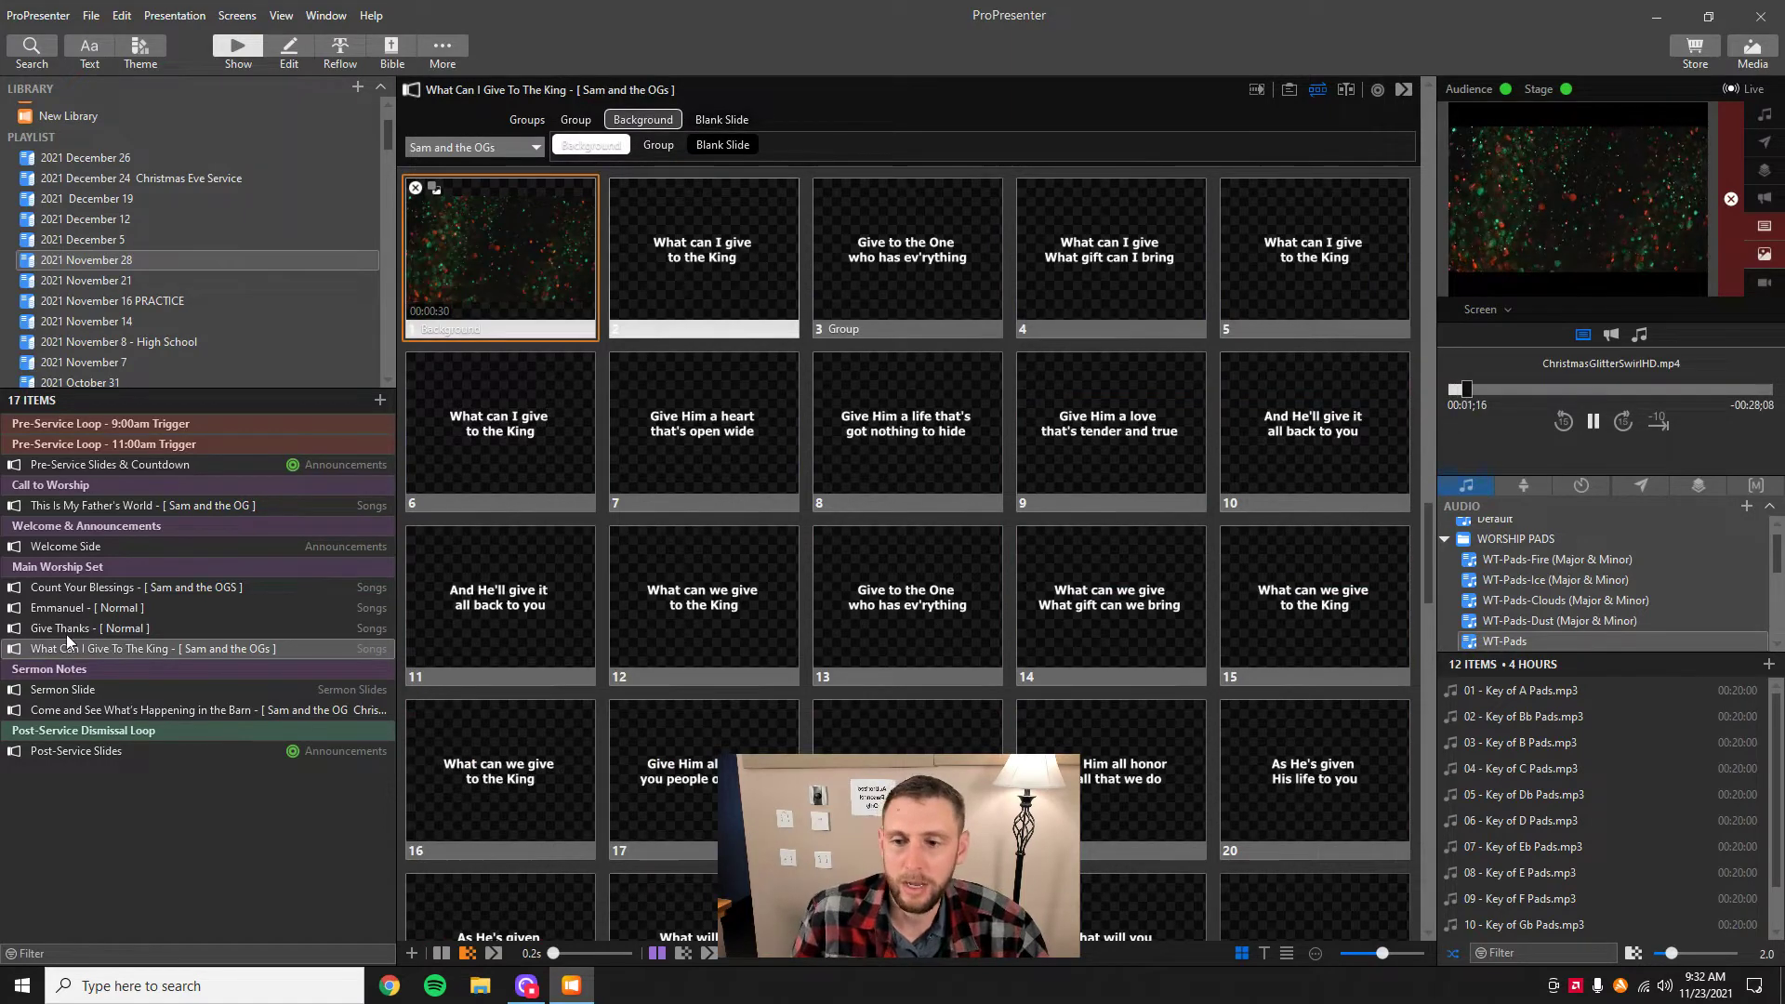
pyautogui.press('Right')
pyautogui.press('Right')
pyautogui.press('Right')
pyautogui.press('Right')
pyautogui.press('Right')
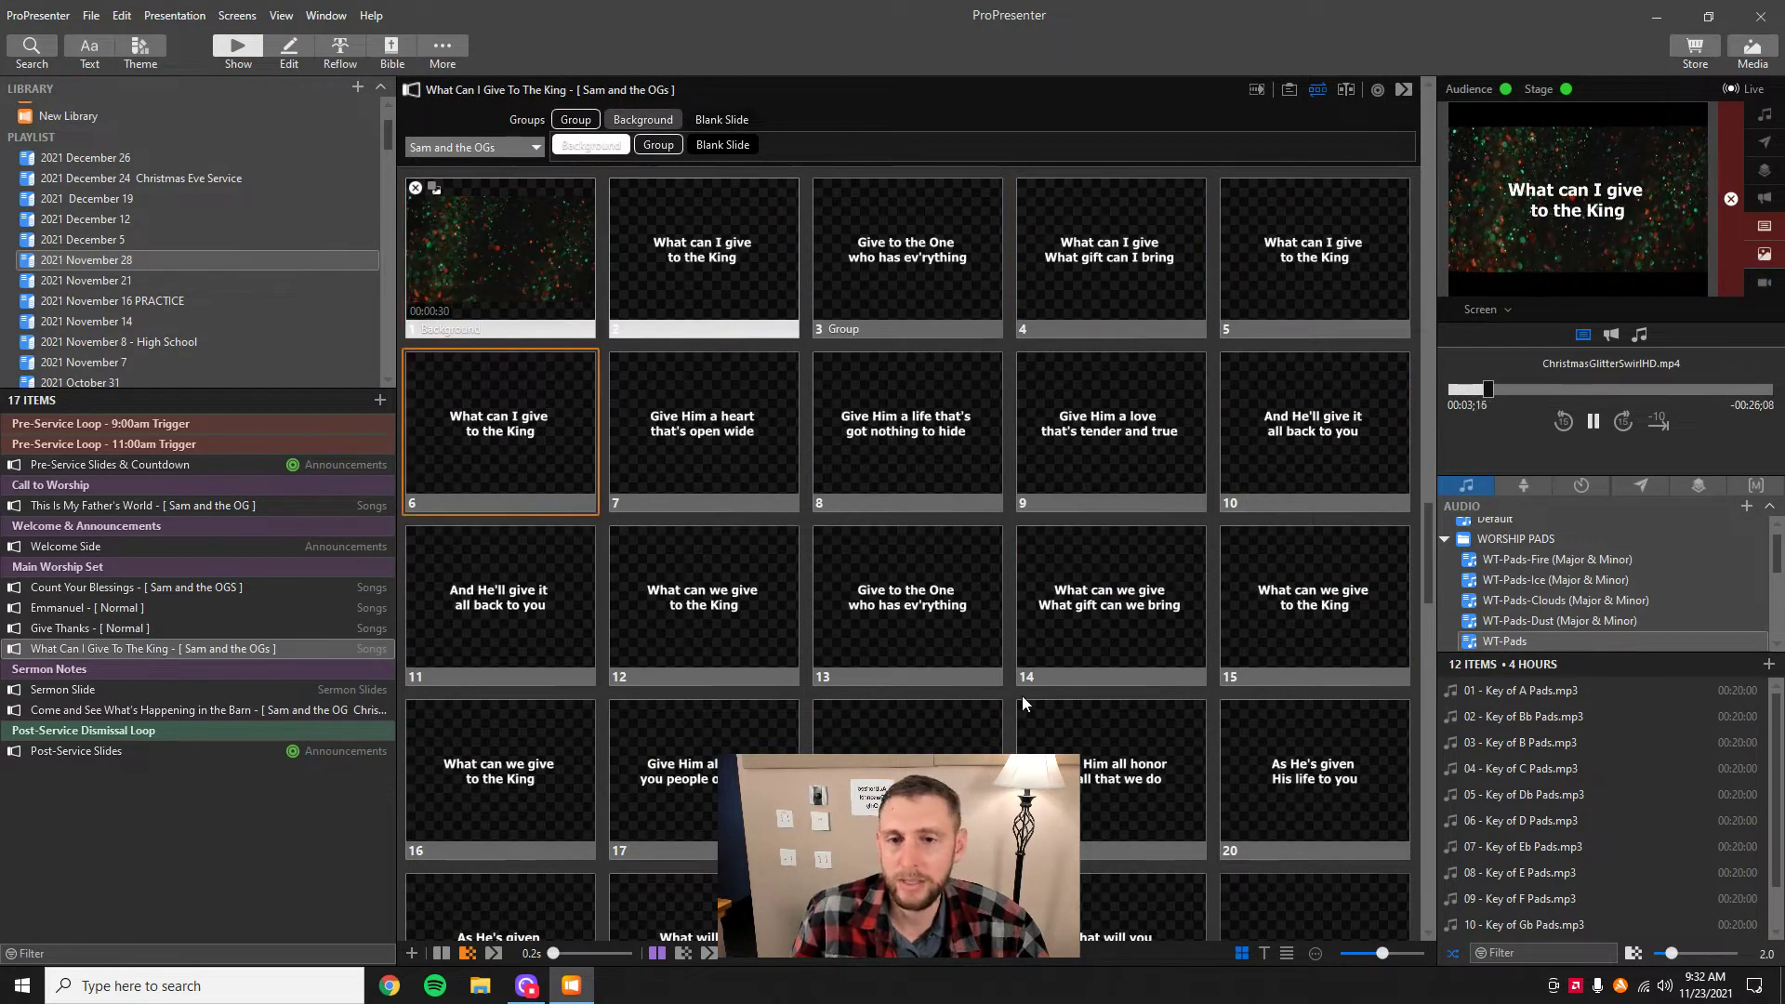
pyautogui.press('Right')
pyautogui.press('Right')
pyautogui.press('Right')
pyautogui.press('Right')
pyautogui.press('Right')
pyautogui.press('Right')
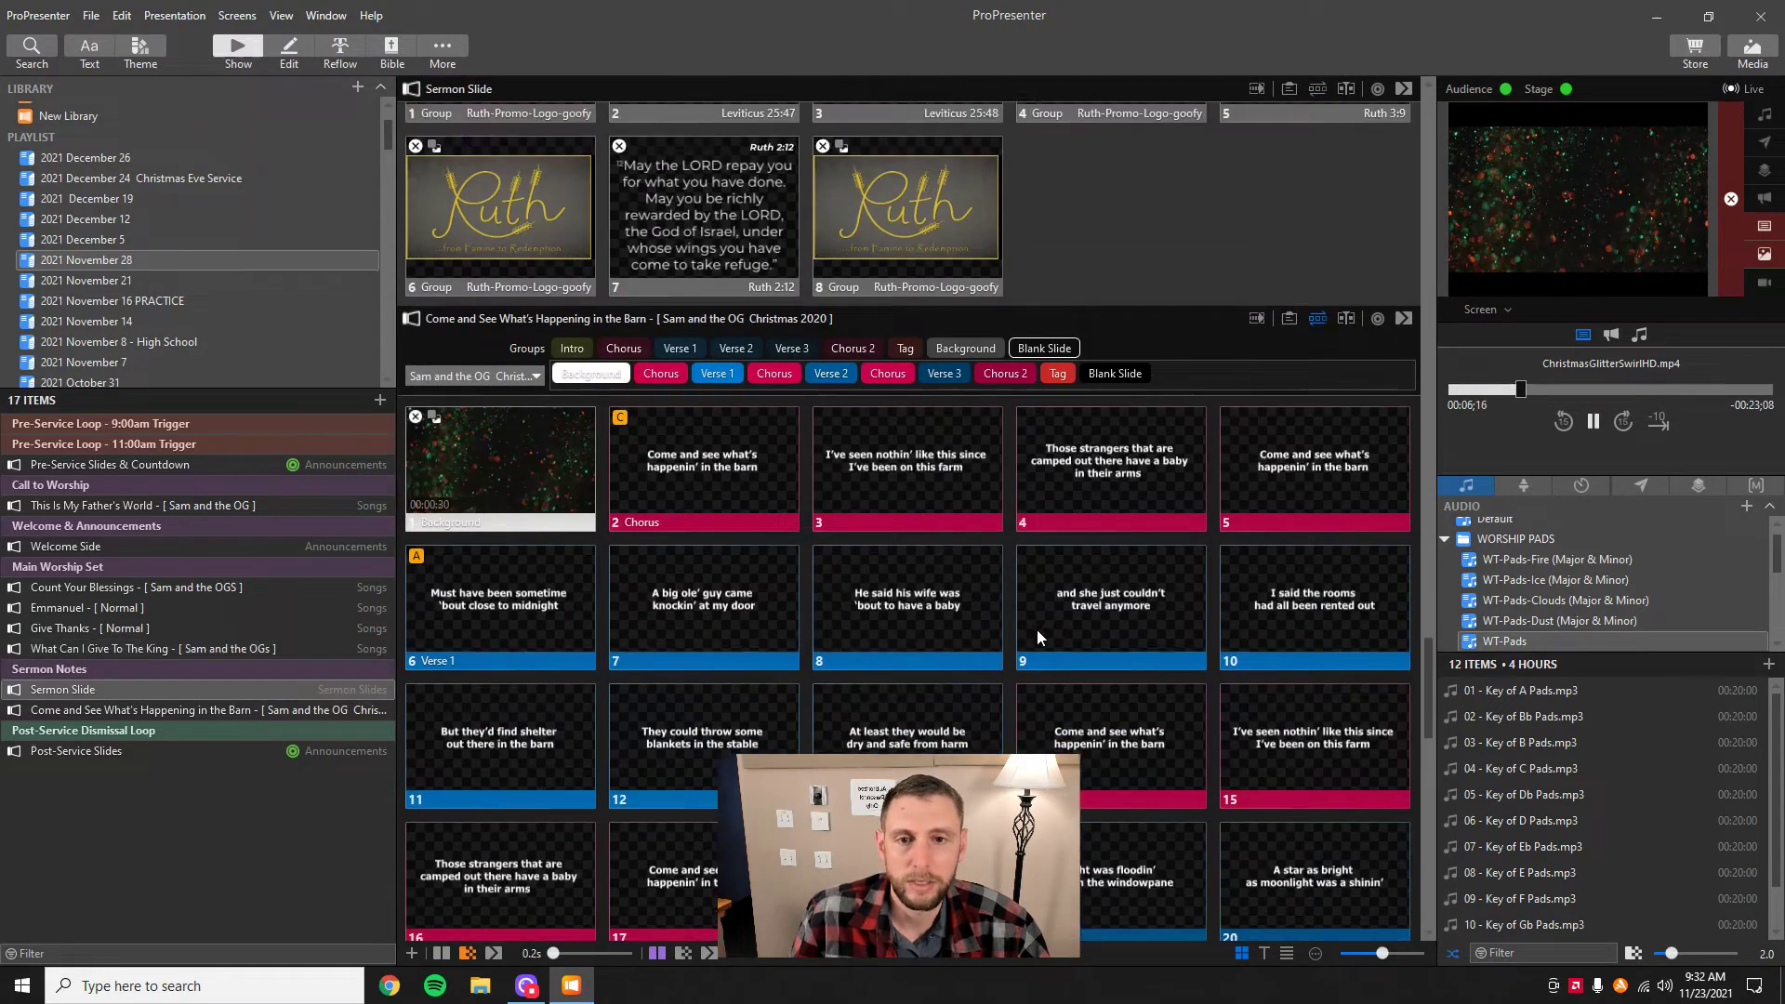
# - Put blank slide 25 of "What Can I Give To The King" live and advance to the first Sermon Slide with the Ruth logo
pyautogui.scroll(3, 1036, 628)
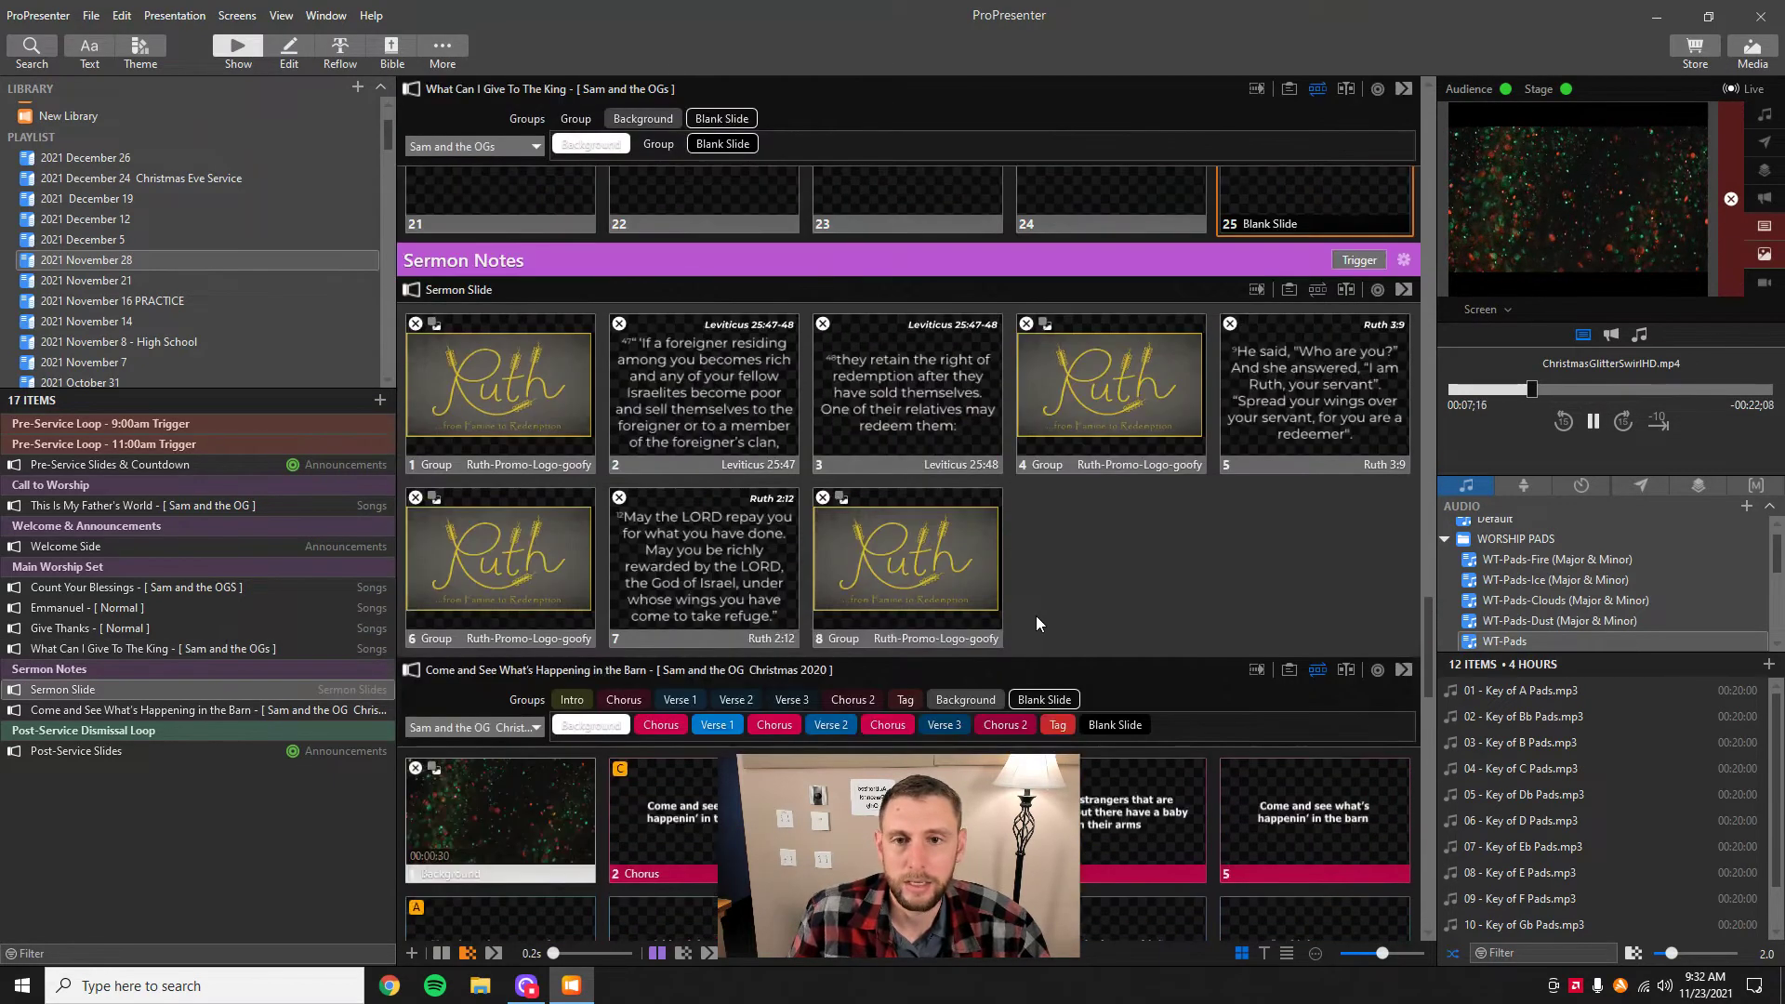
pyautogui.scroll(2, 1036, 616)
pyautogui.click(1302, 319)
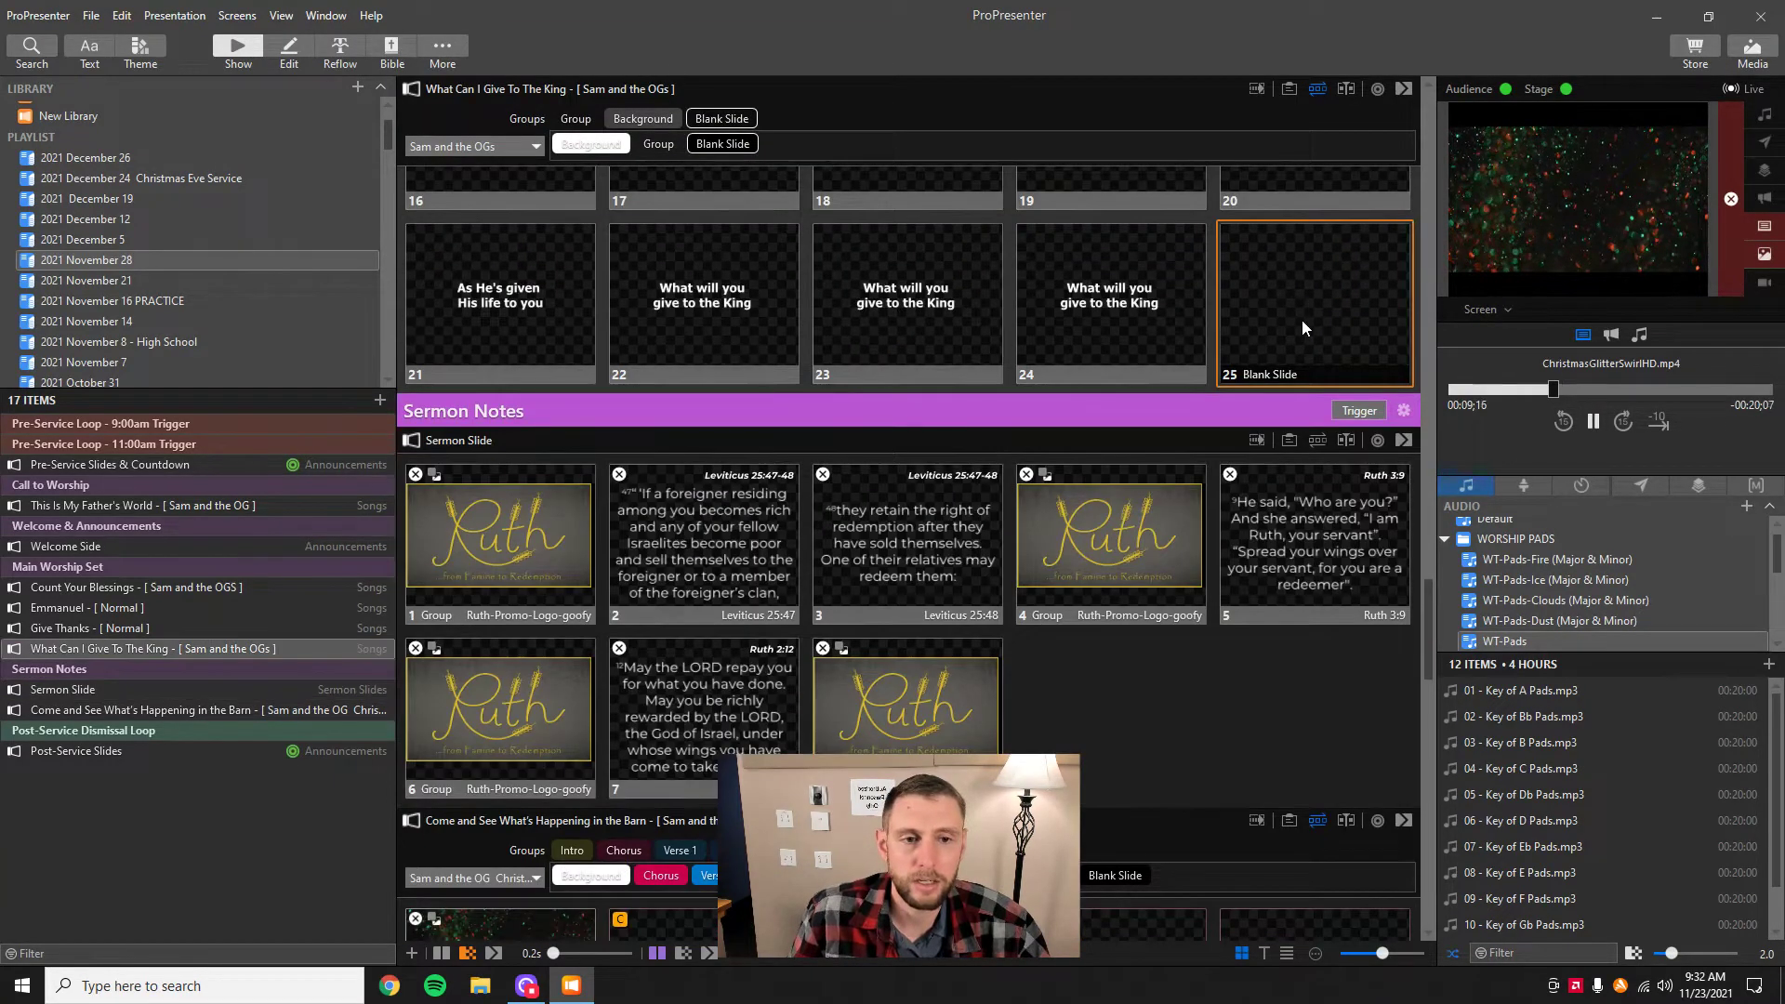
pyautogui.scroll(-5, 1302, 320)
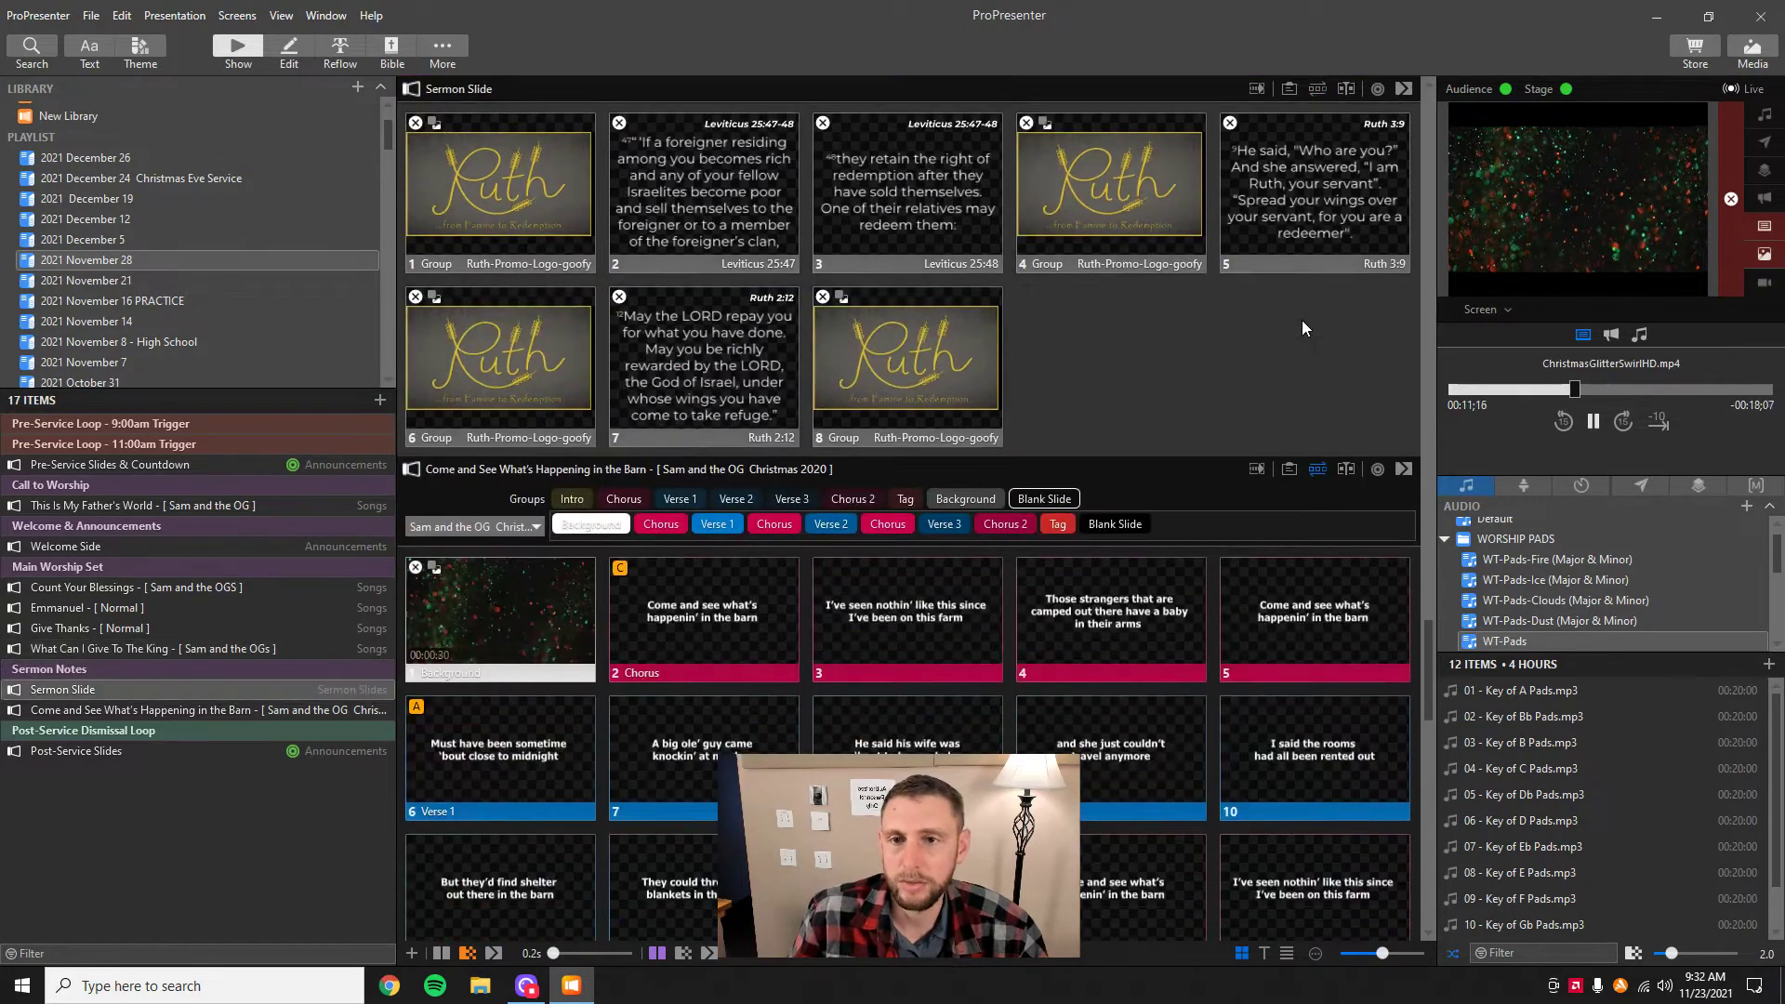
pyautogui.press('Right')
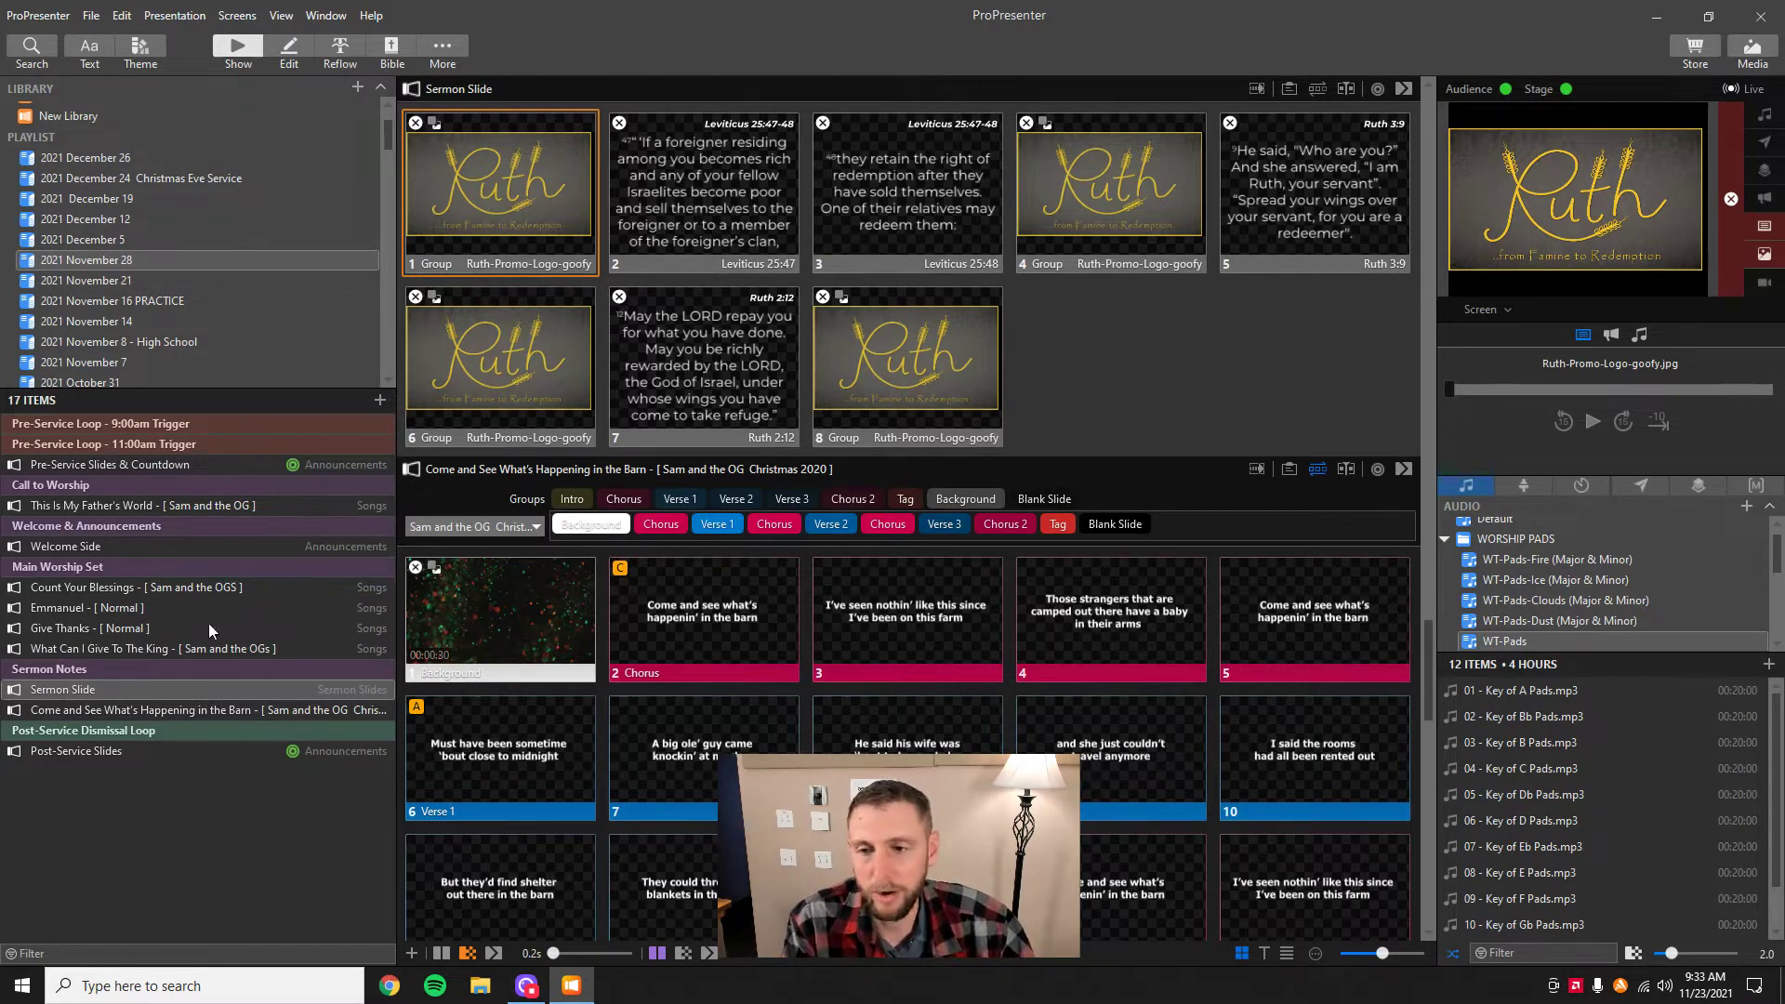
# - Open "This Is My Father's World", put its Background slide live and bring up the first Verse 1 slide over it
pyautogui.rightClick(135, 504)
pyautogui.click(114, 517)
pyautogui.click(115, 506)
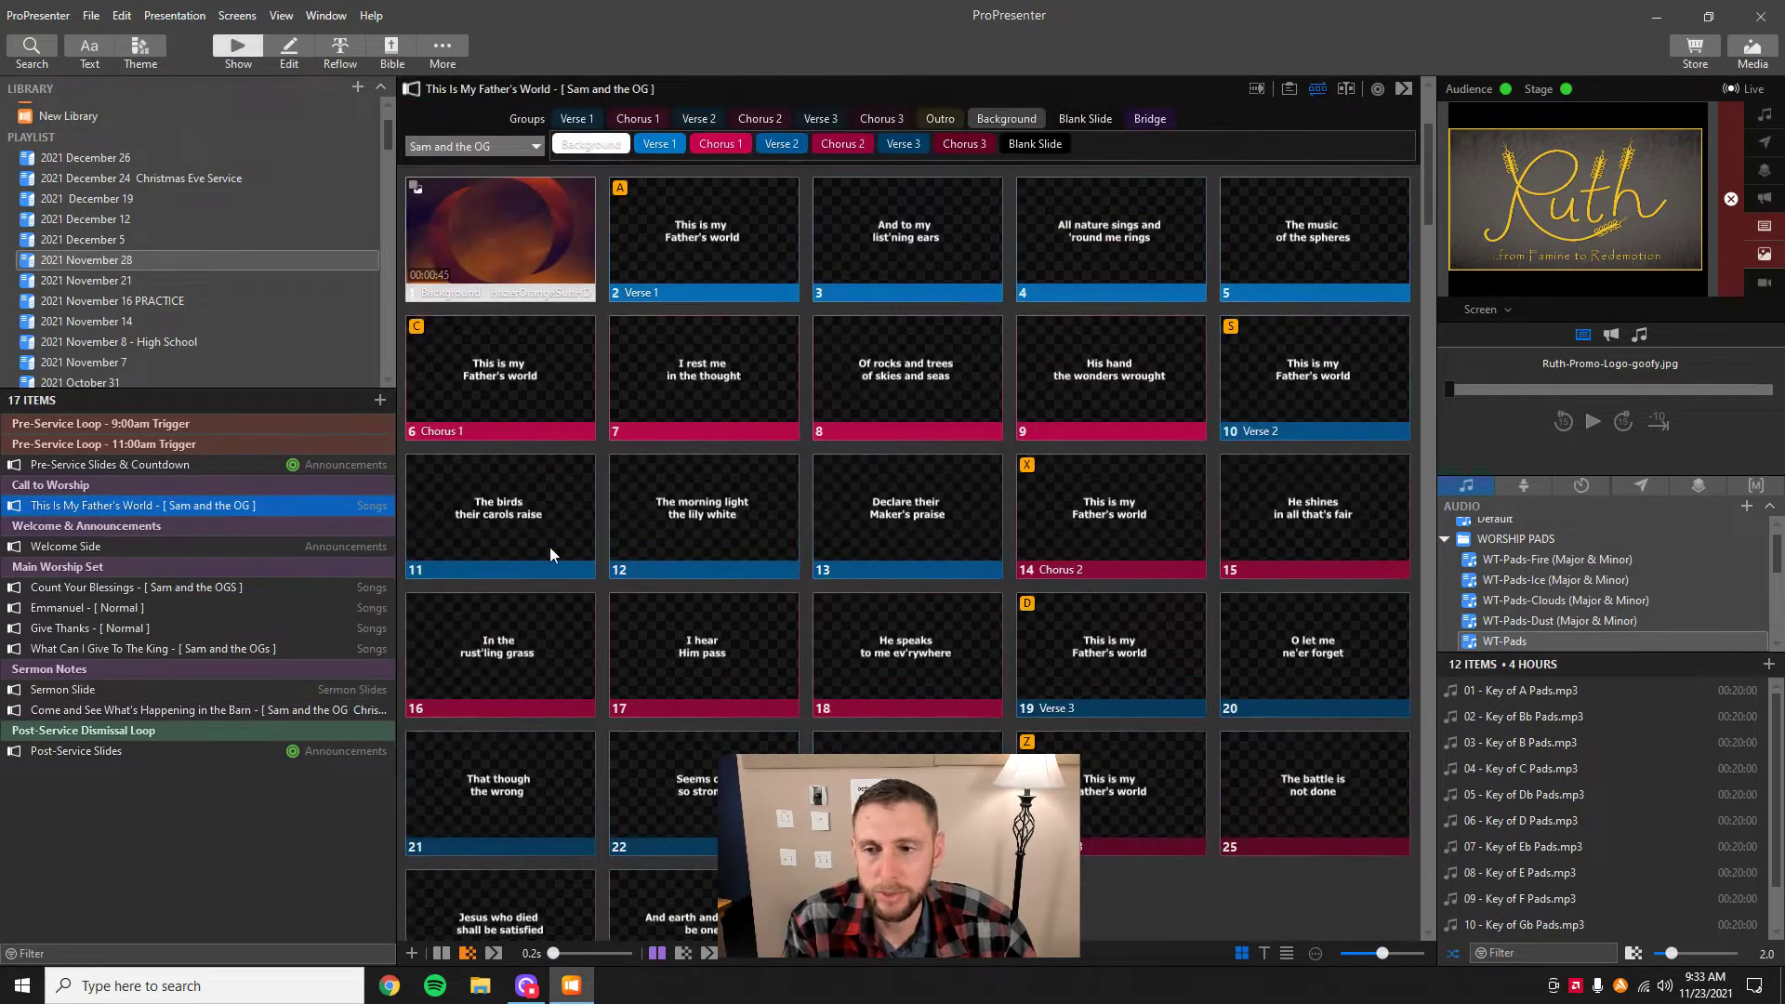
pyautogui.scroll(3, 885, 393)
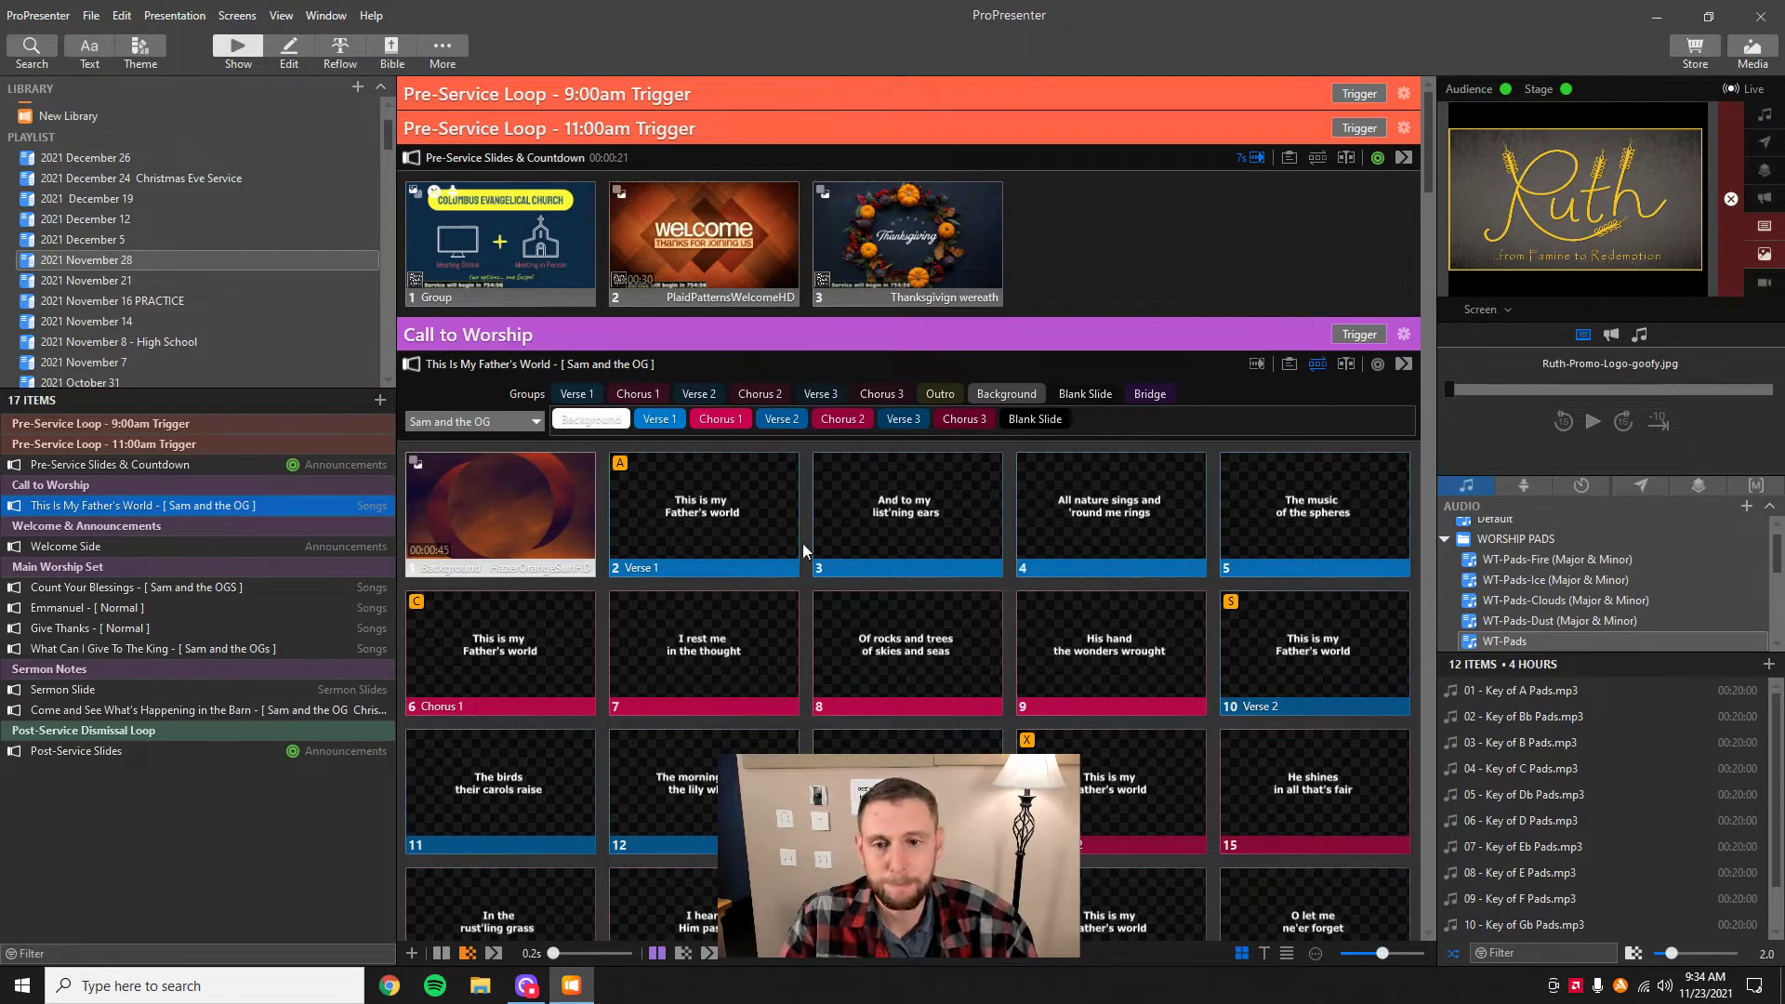
pyautogui.click(534, 523)
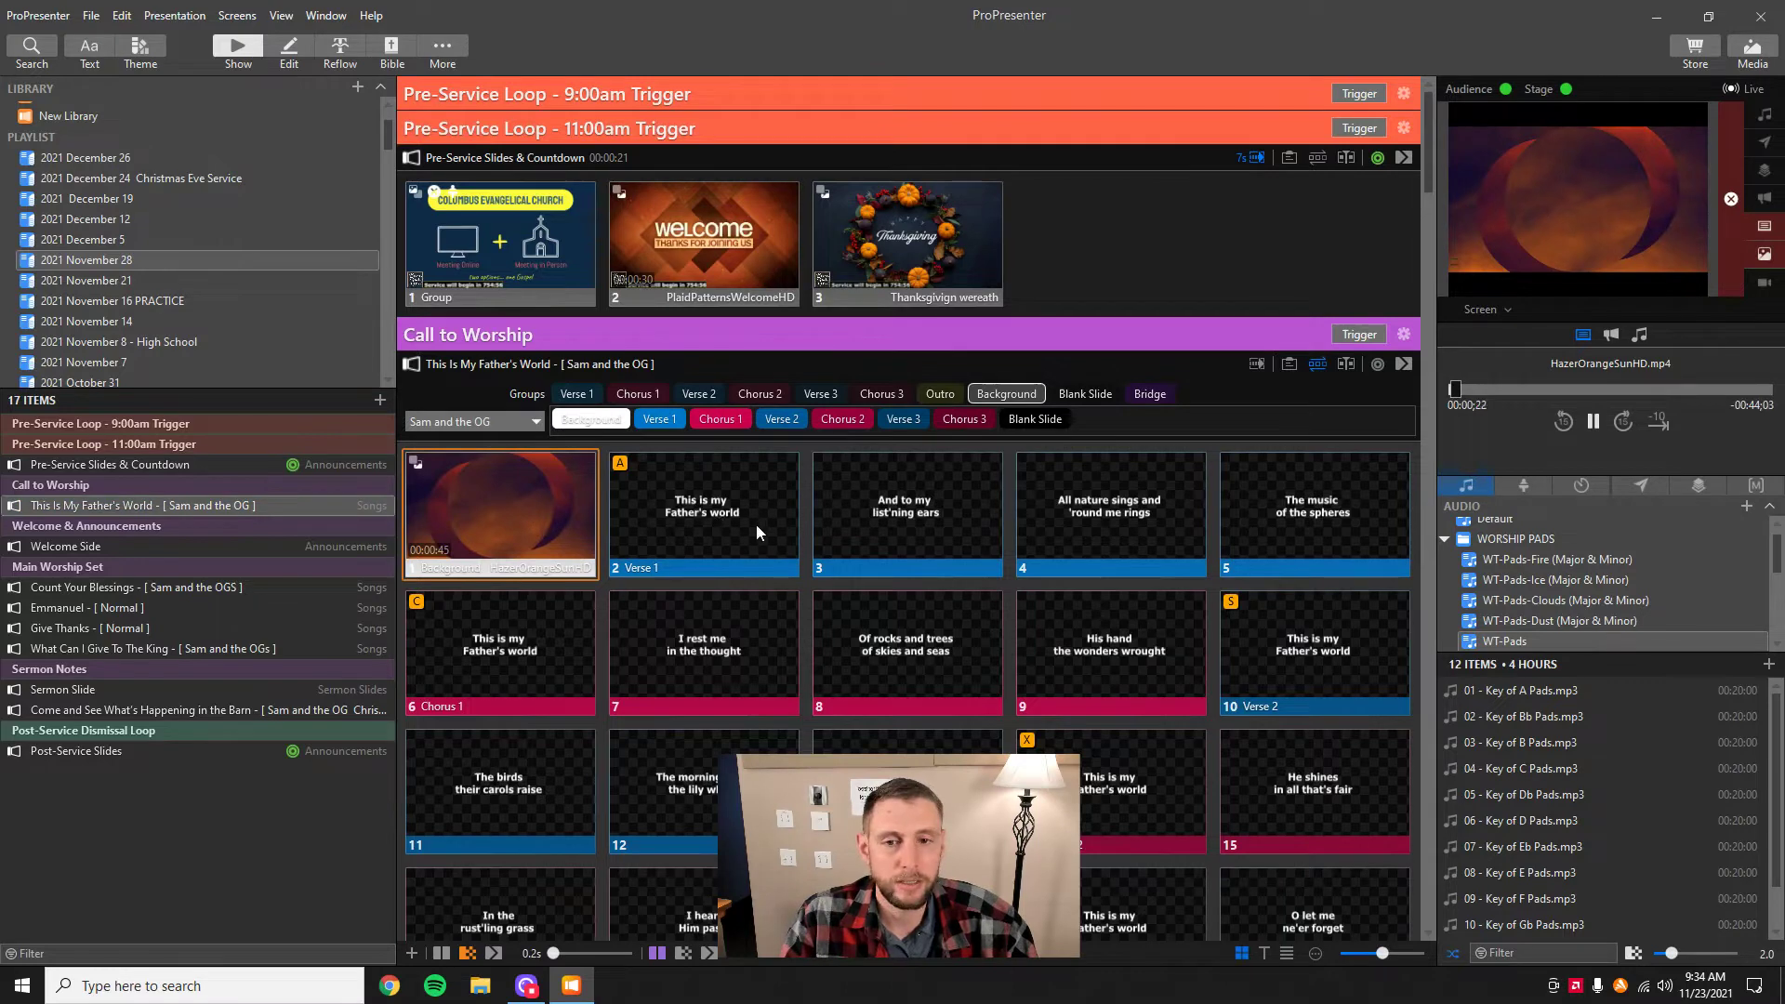
pyautogui.click(717, 524)
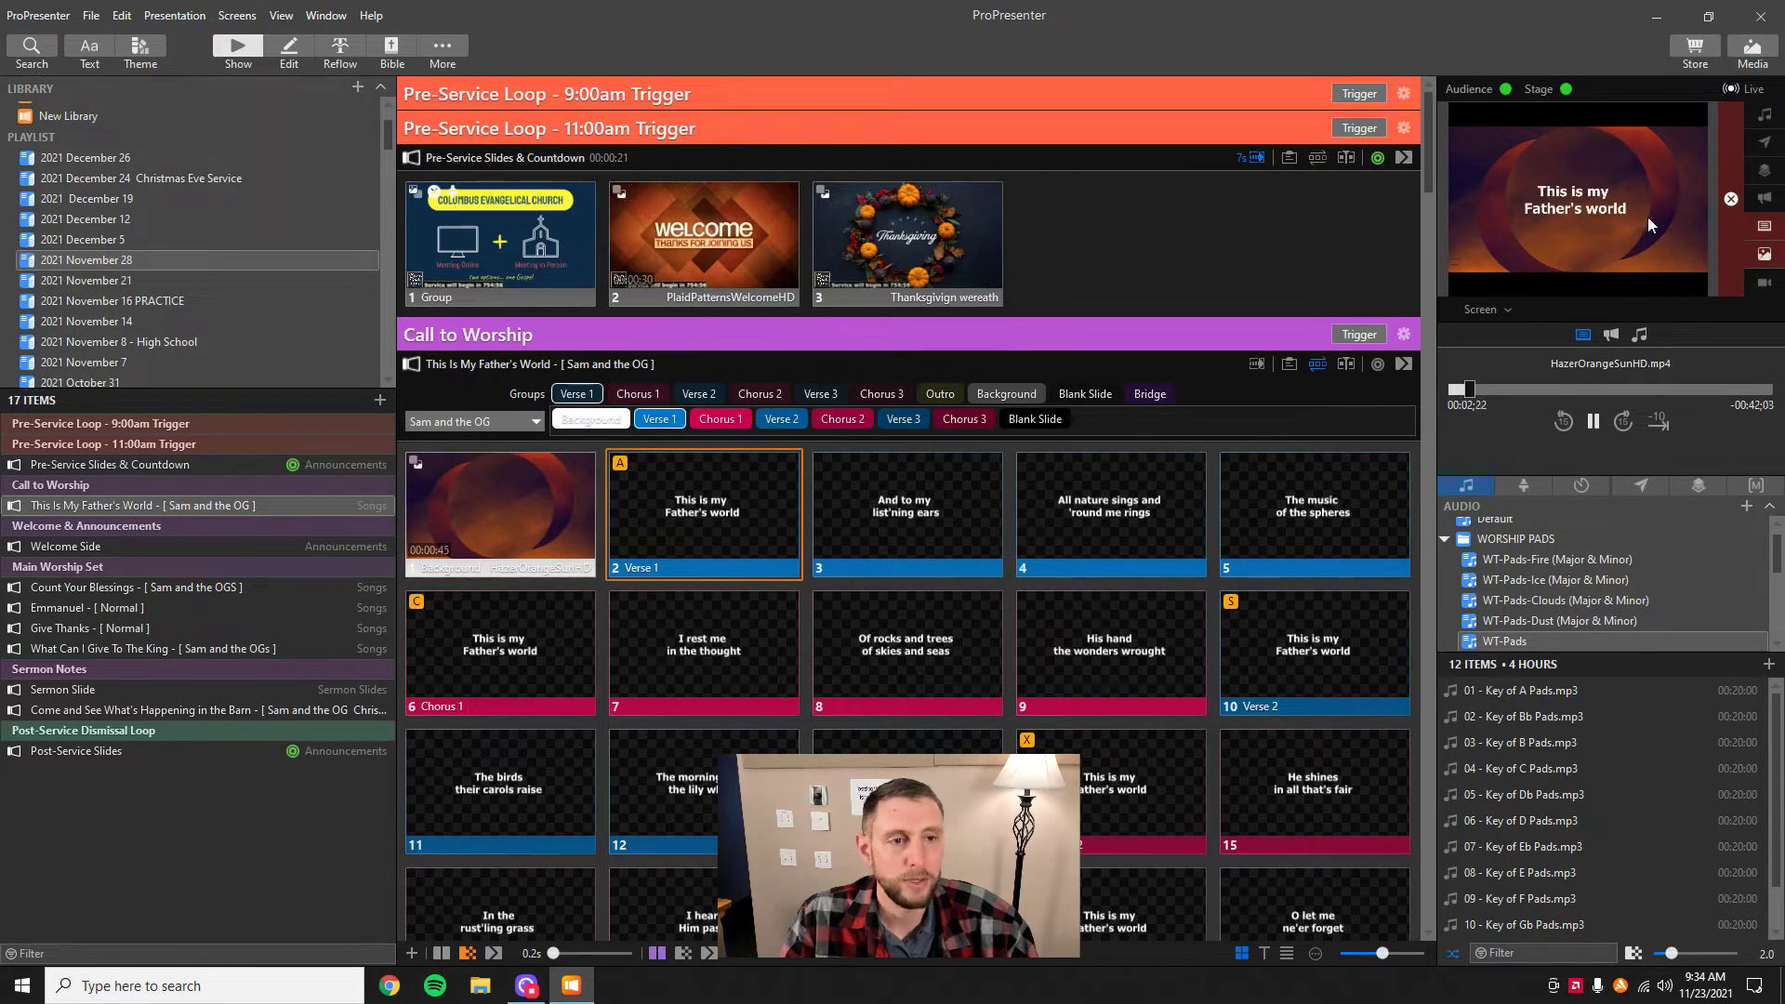
# - Switch back and forth among the Background and opening Verse 1 slides, ending with slide 3 "And to my list'ning ears" live
pyautogui.click(866, 523)
pyautogui.rightClick(866, 524)
pyautogui.press('Escape')
pyautogui.click(1018, 508)
pyautogui.click(948, 513)
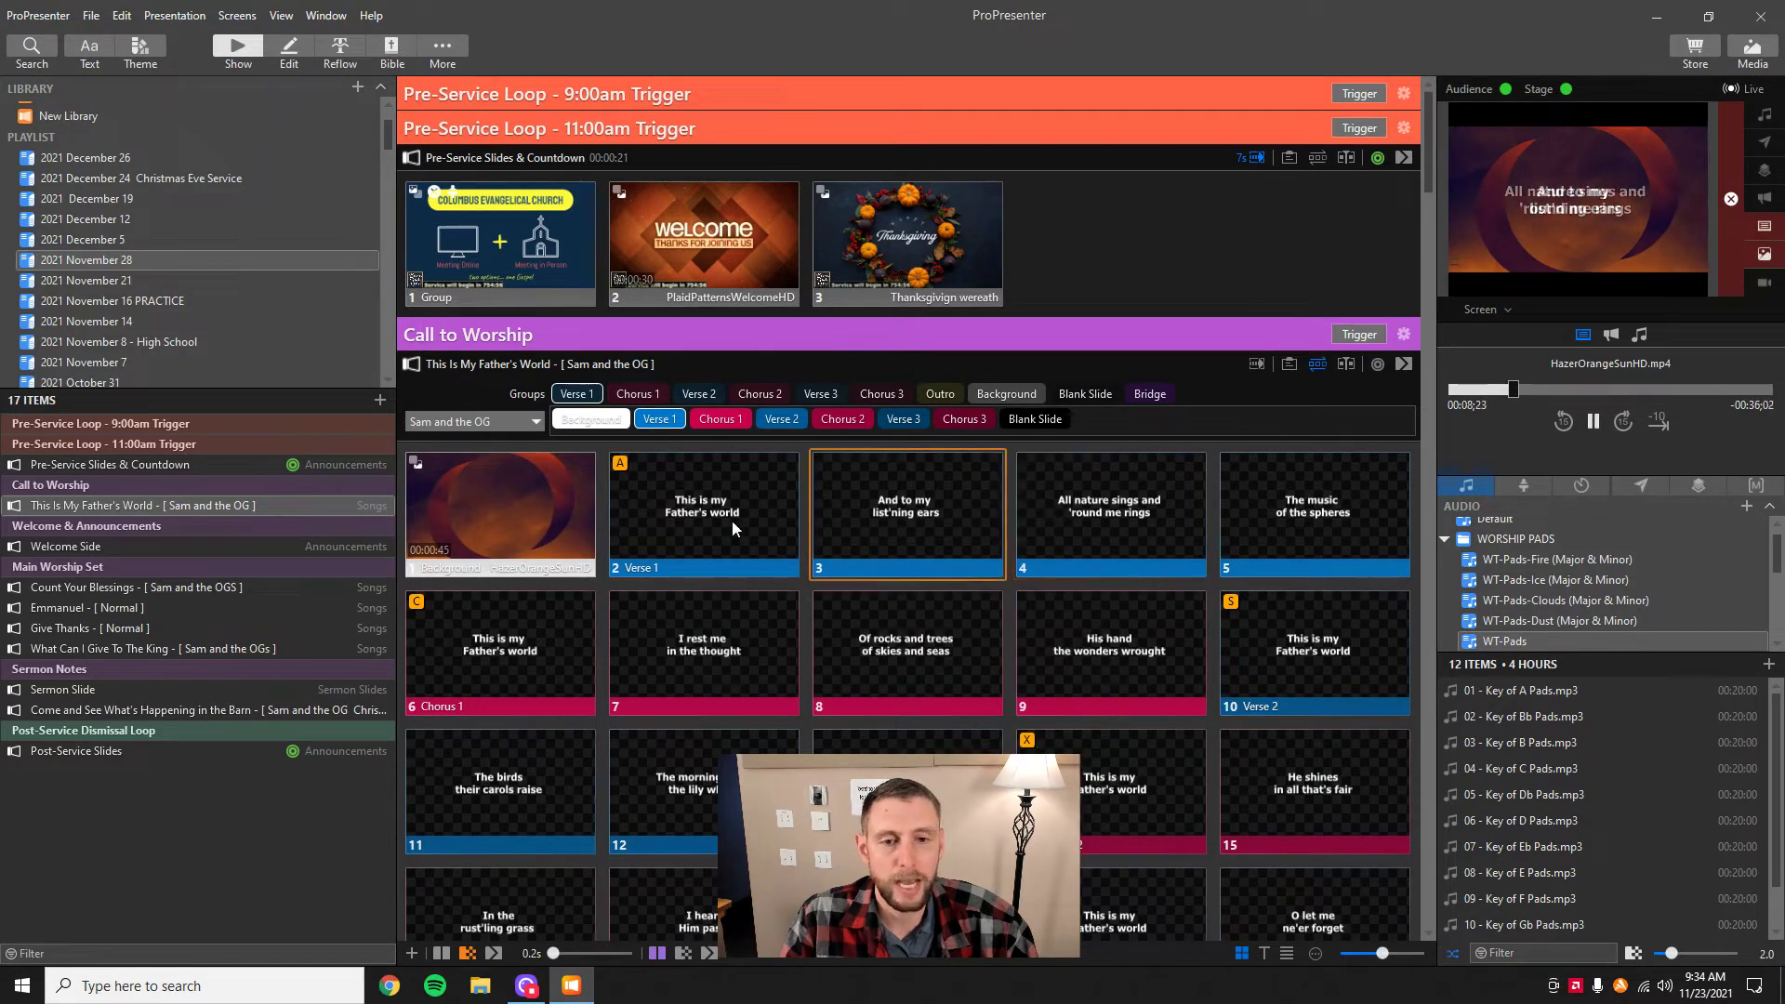
pyautogui.click(733, 521)
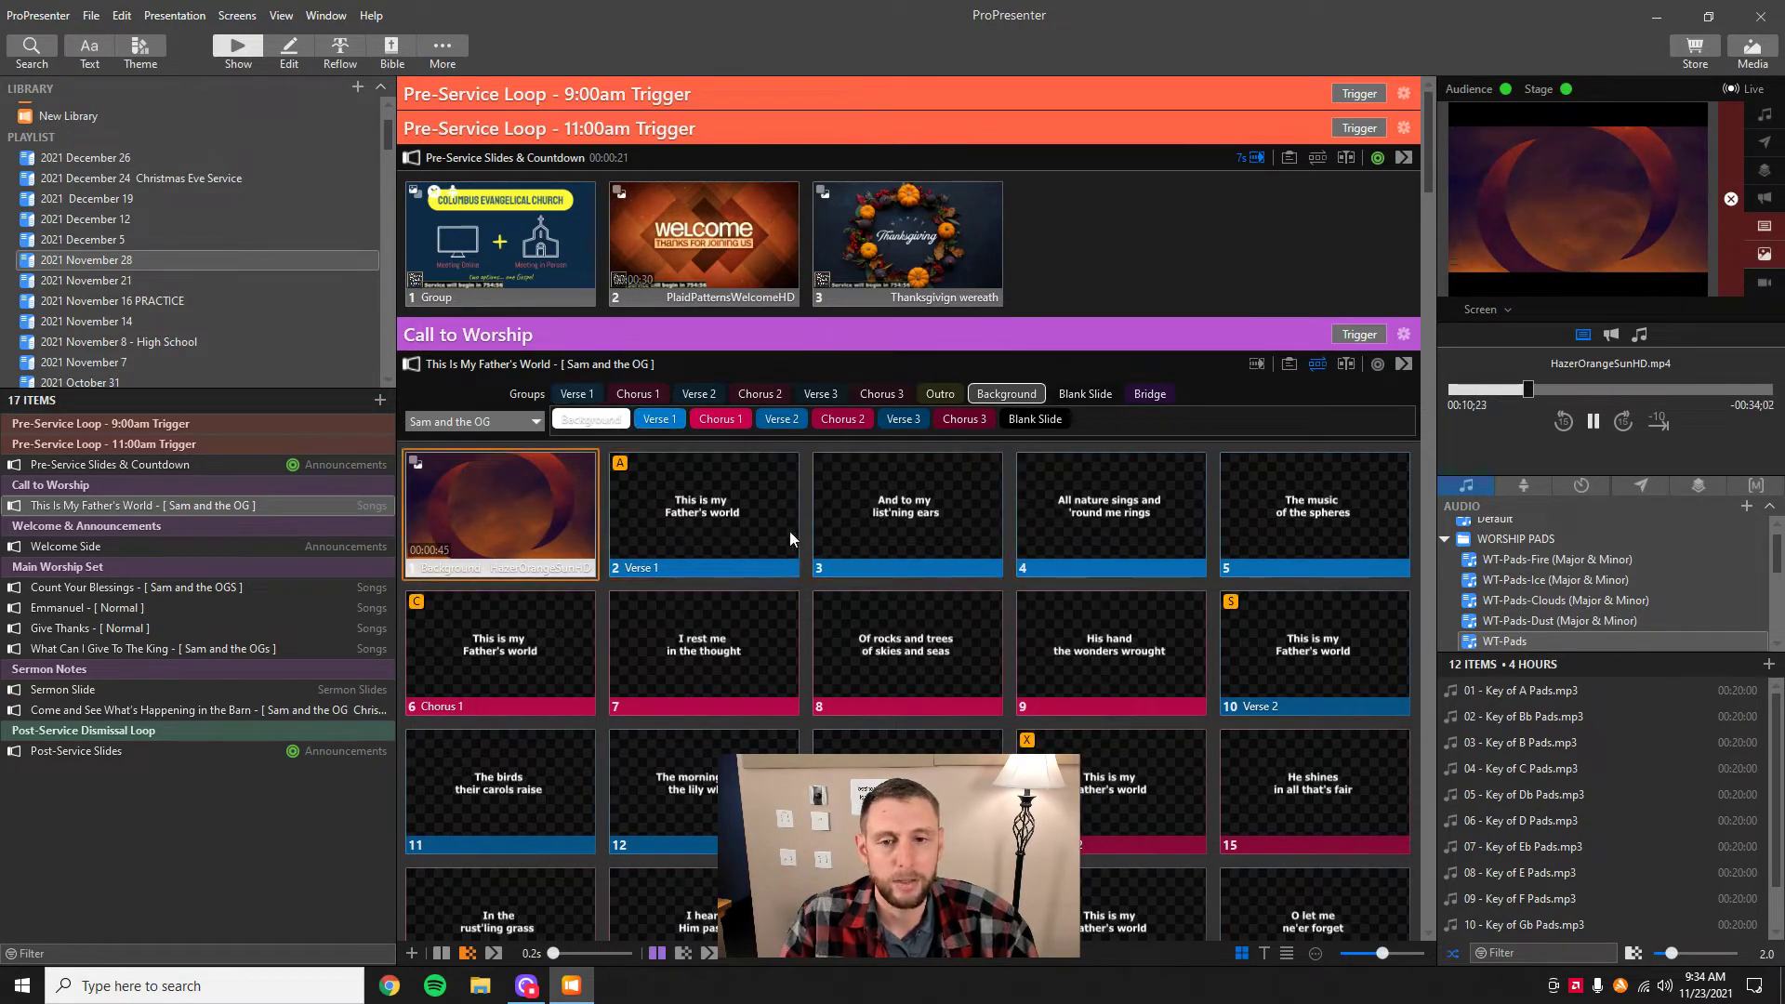
pyautogui.click(925, 523)
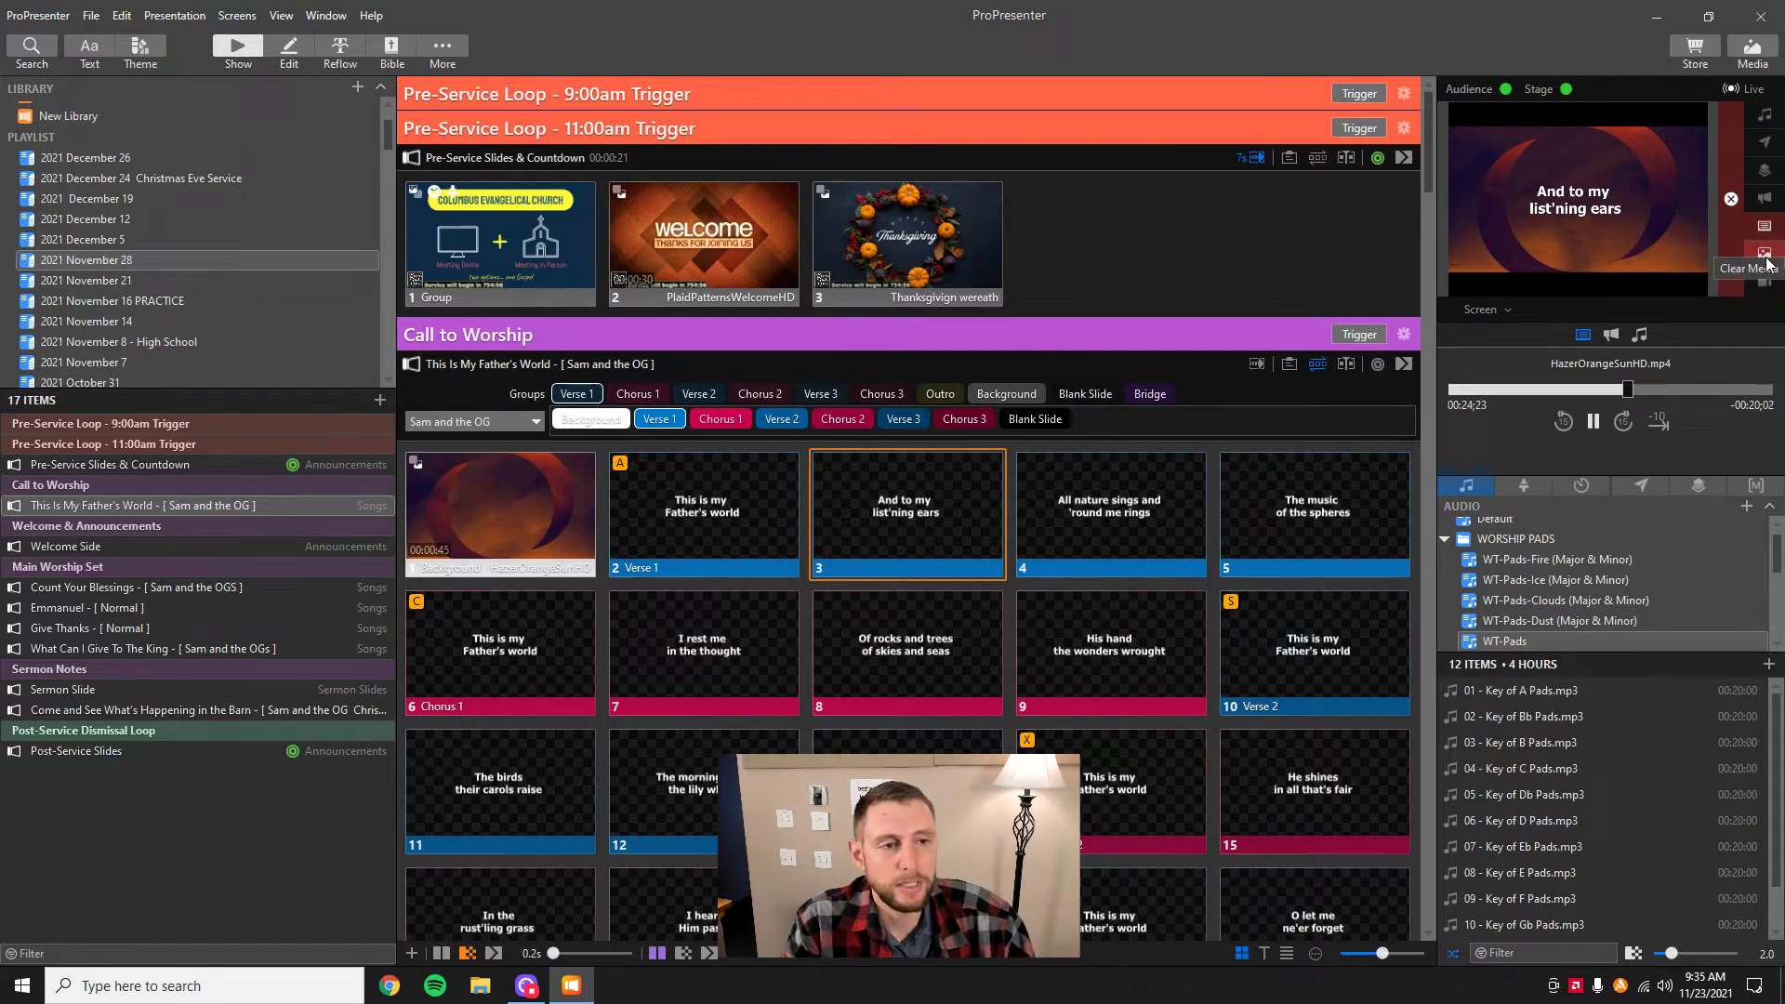
# - Clear the media layer behind the live lyric, relaunch the Background slide and advance back to slide 3
pyautogui.click(1765, 261)
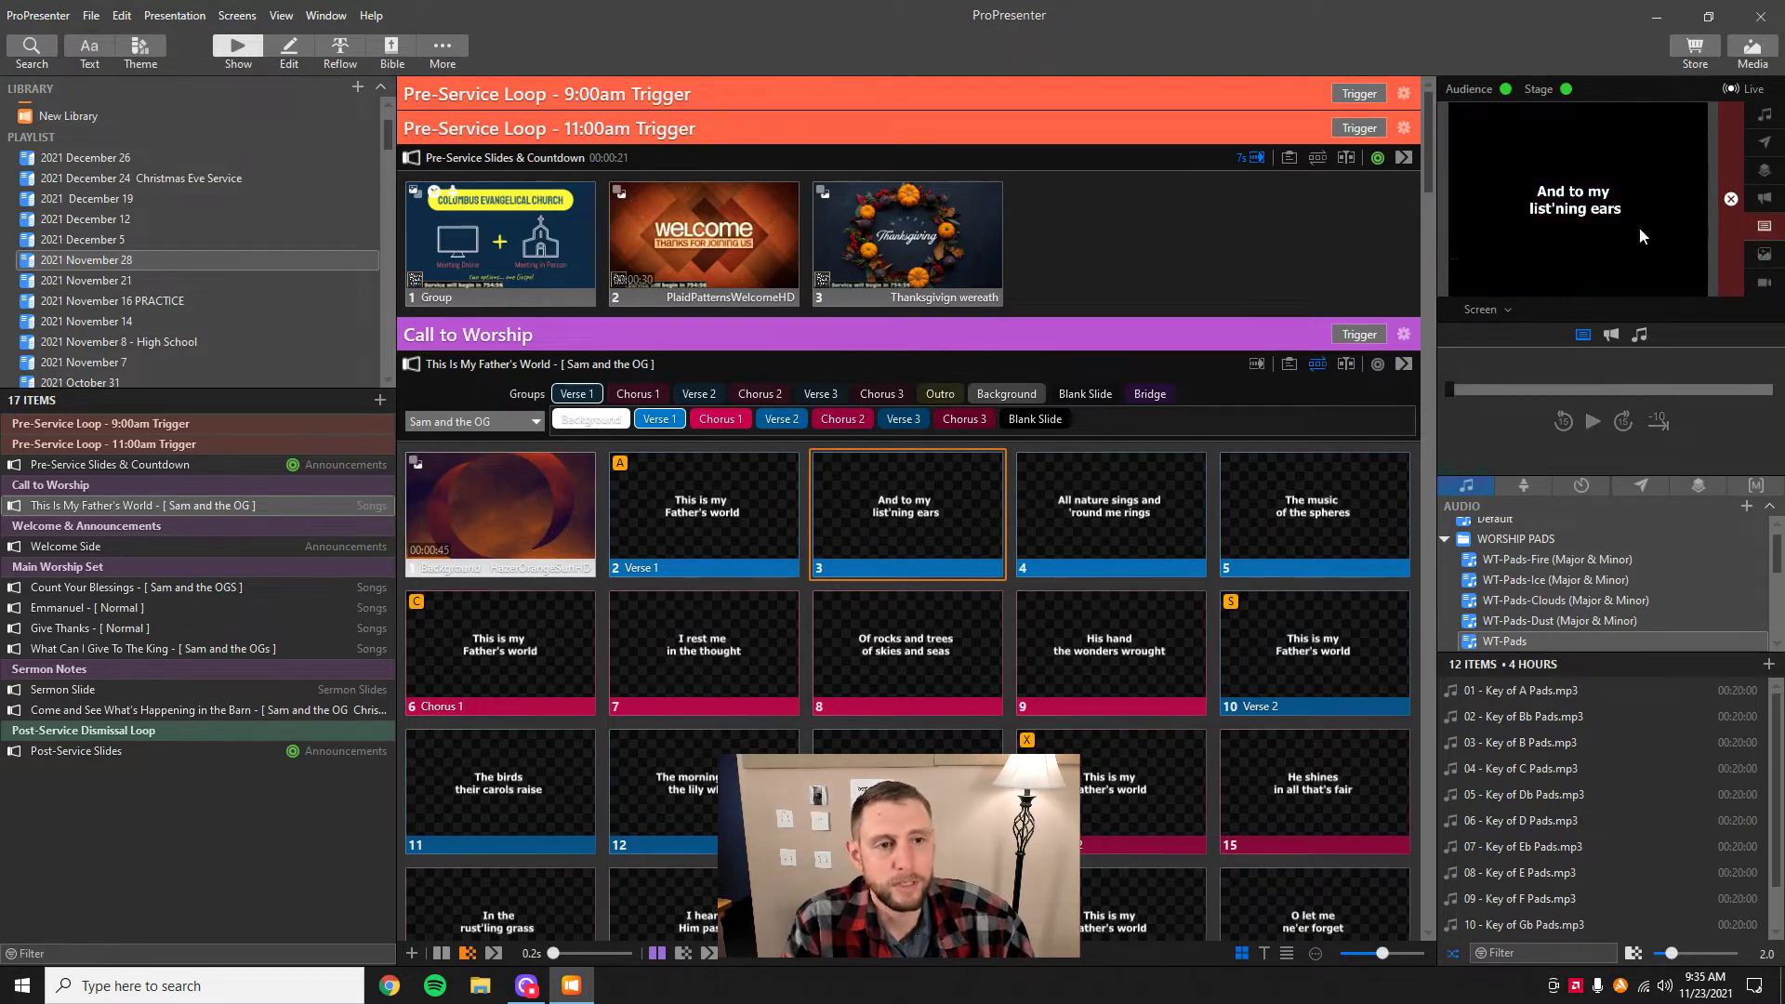
pyautogui.click(510, 535)
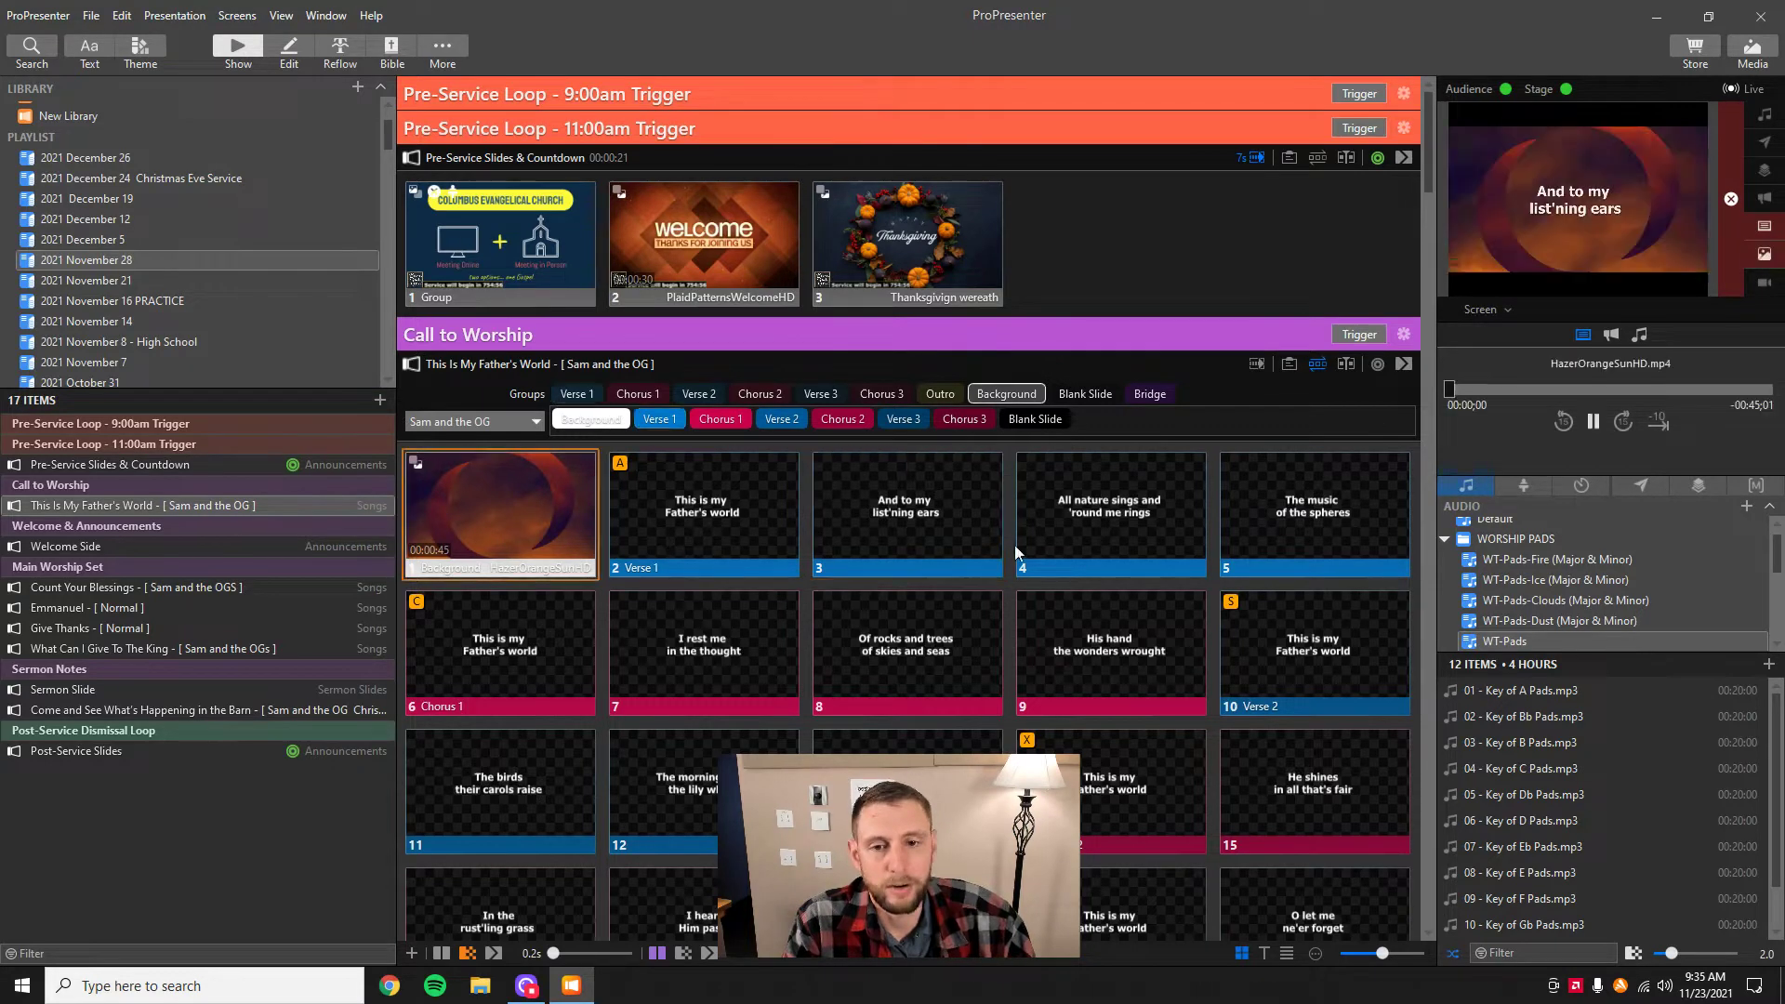
pyautogui.click(715, 524)
pyautogui.click(906, 516)
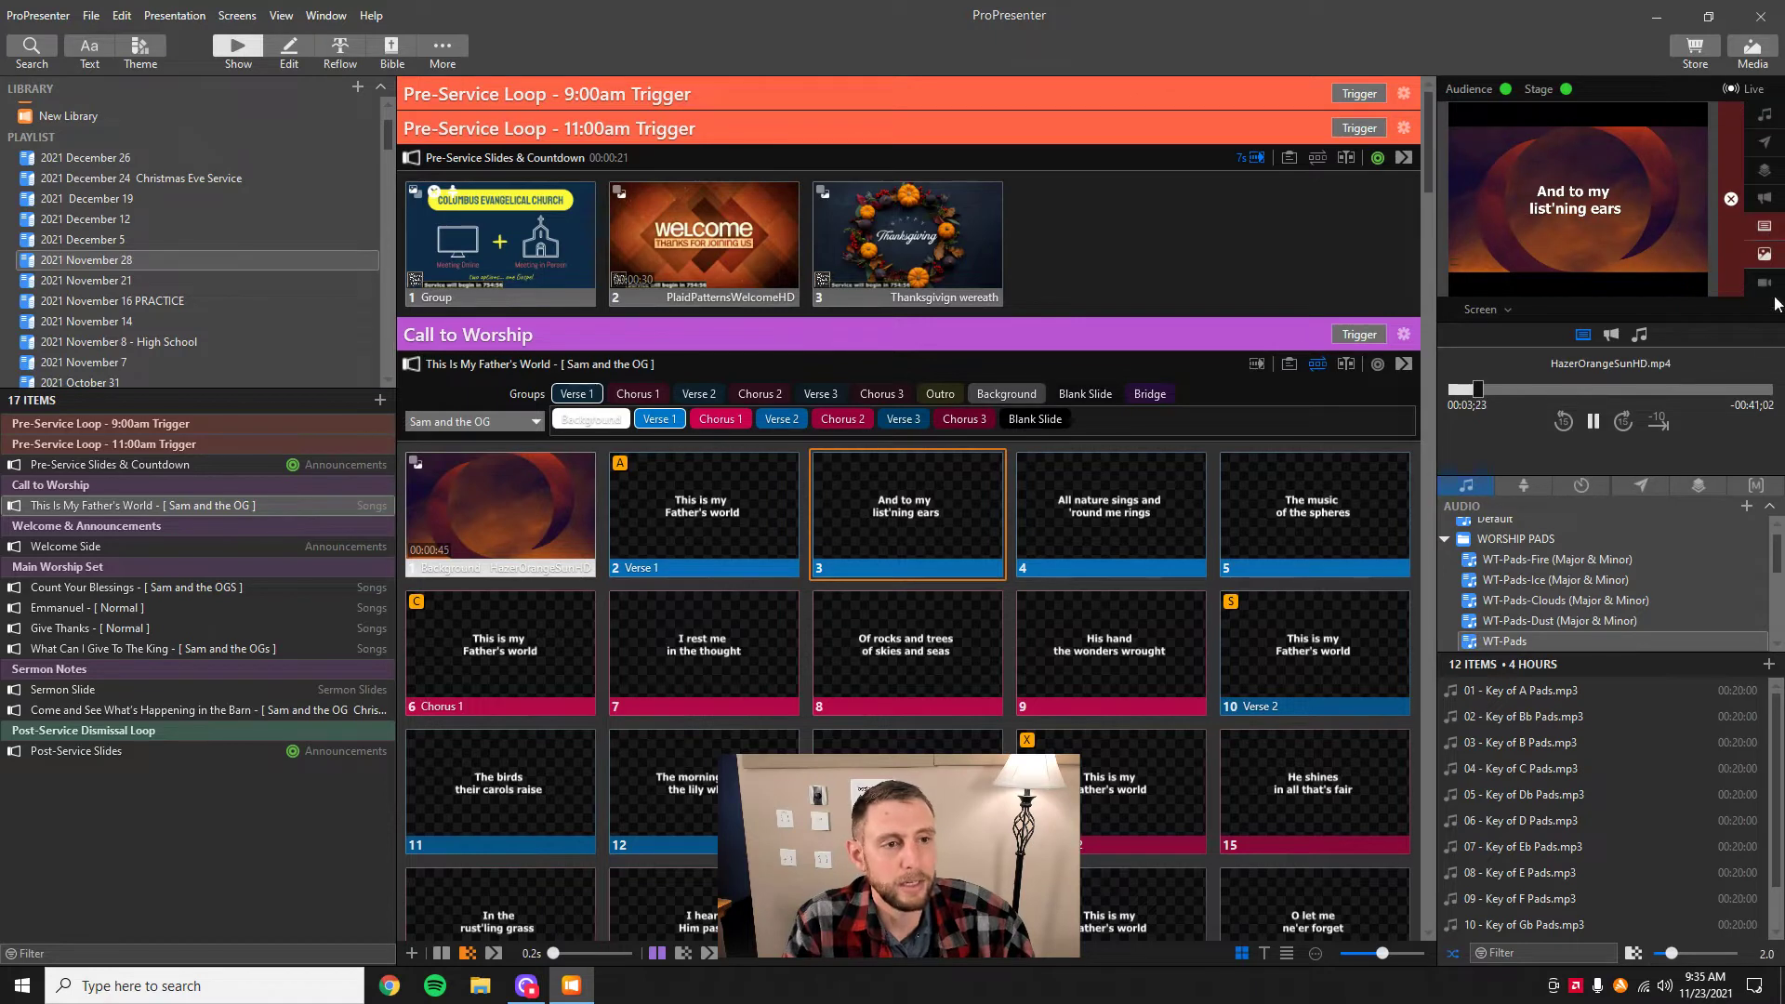
# - Clear only the slide layer, then put the Background slide and Verse 1 slide 2 live again
pyautogui.click(1766, 226)
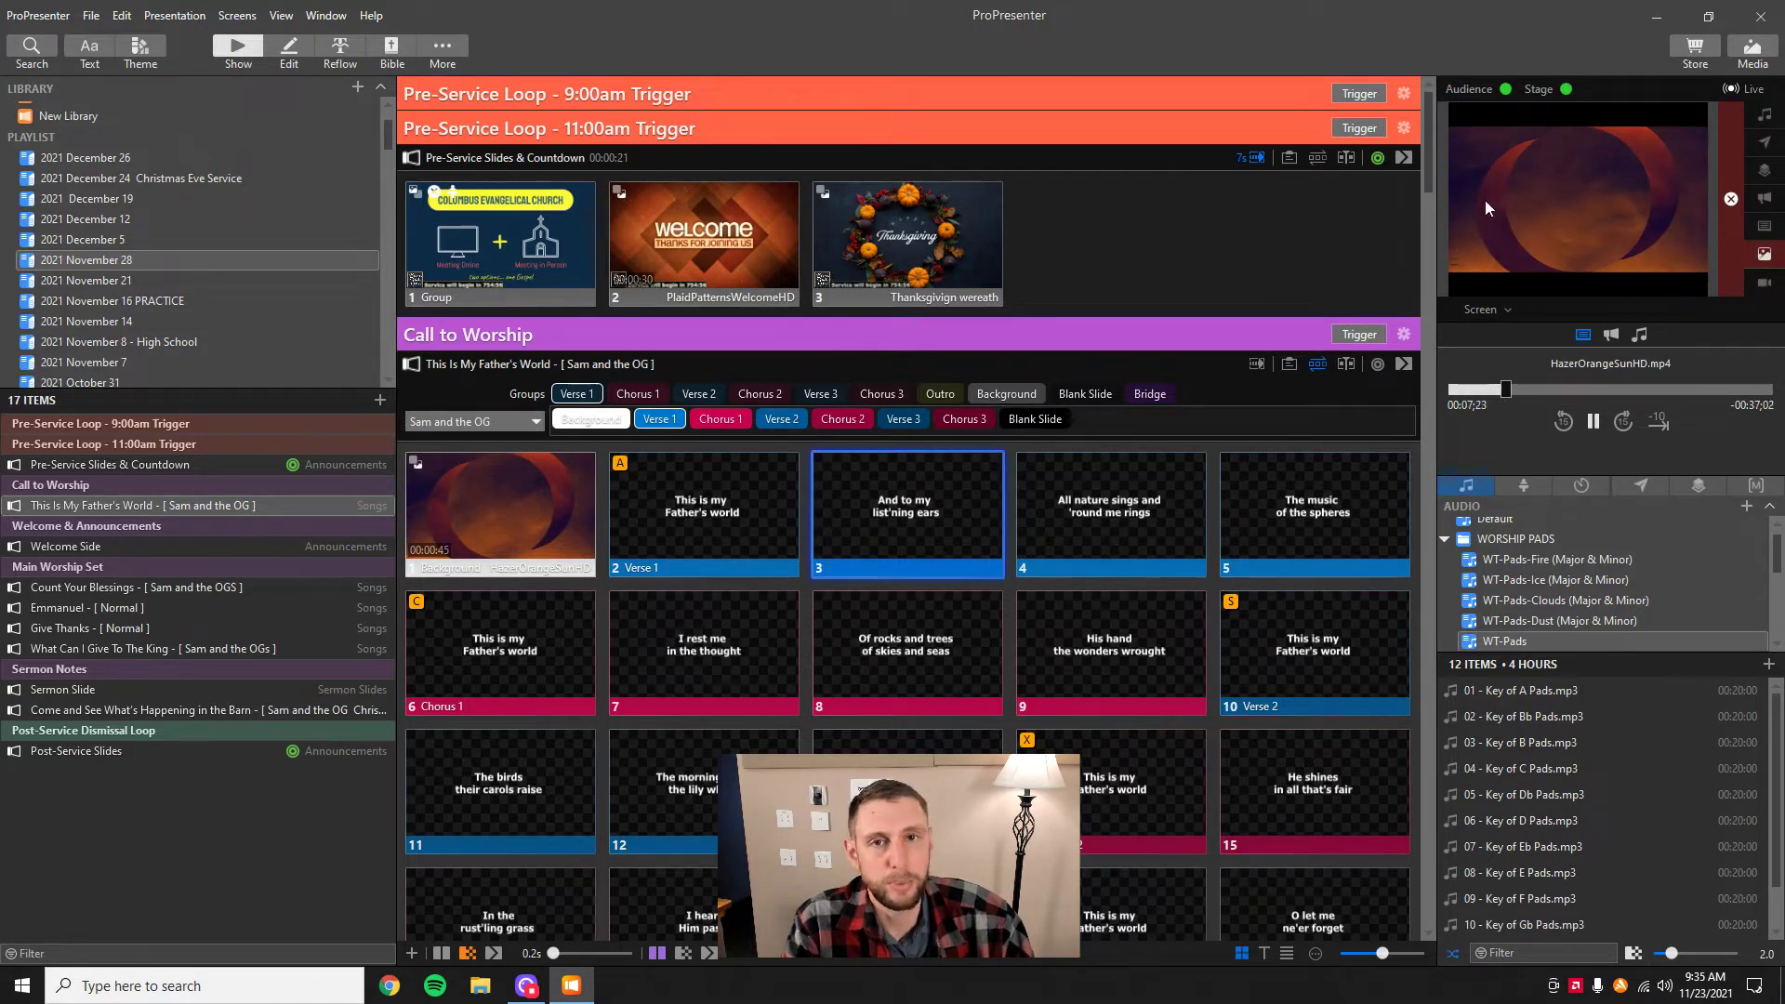
pyautogui.click(502, 516)
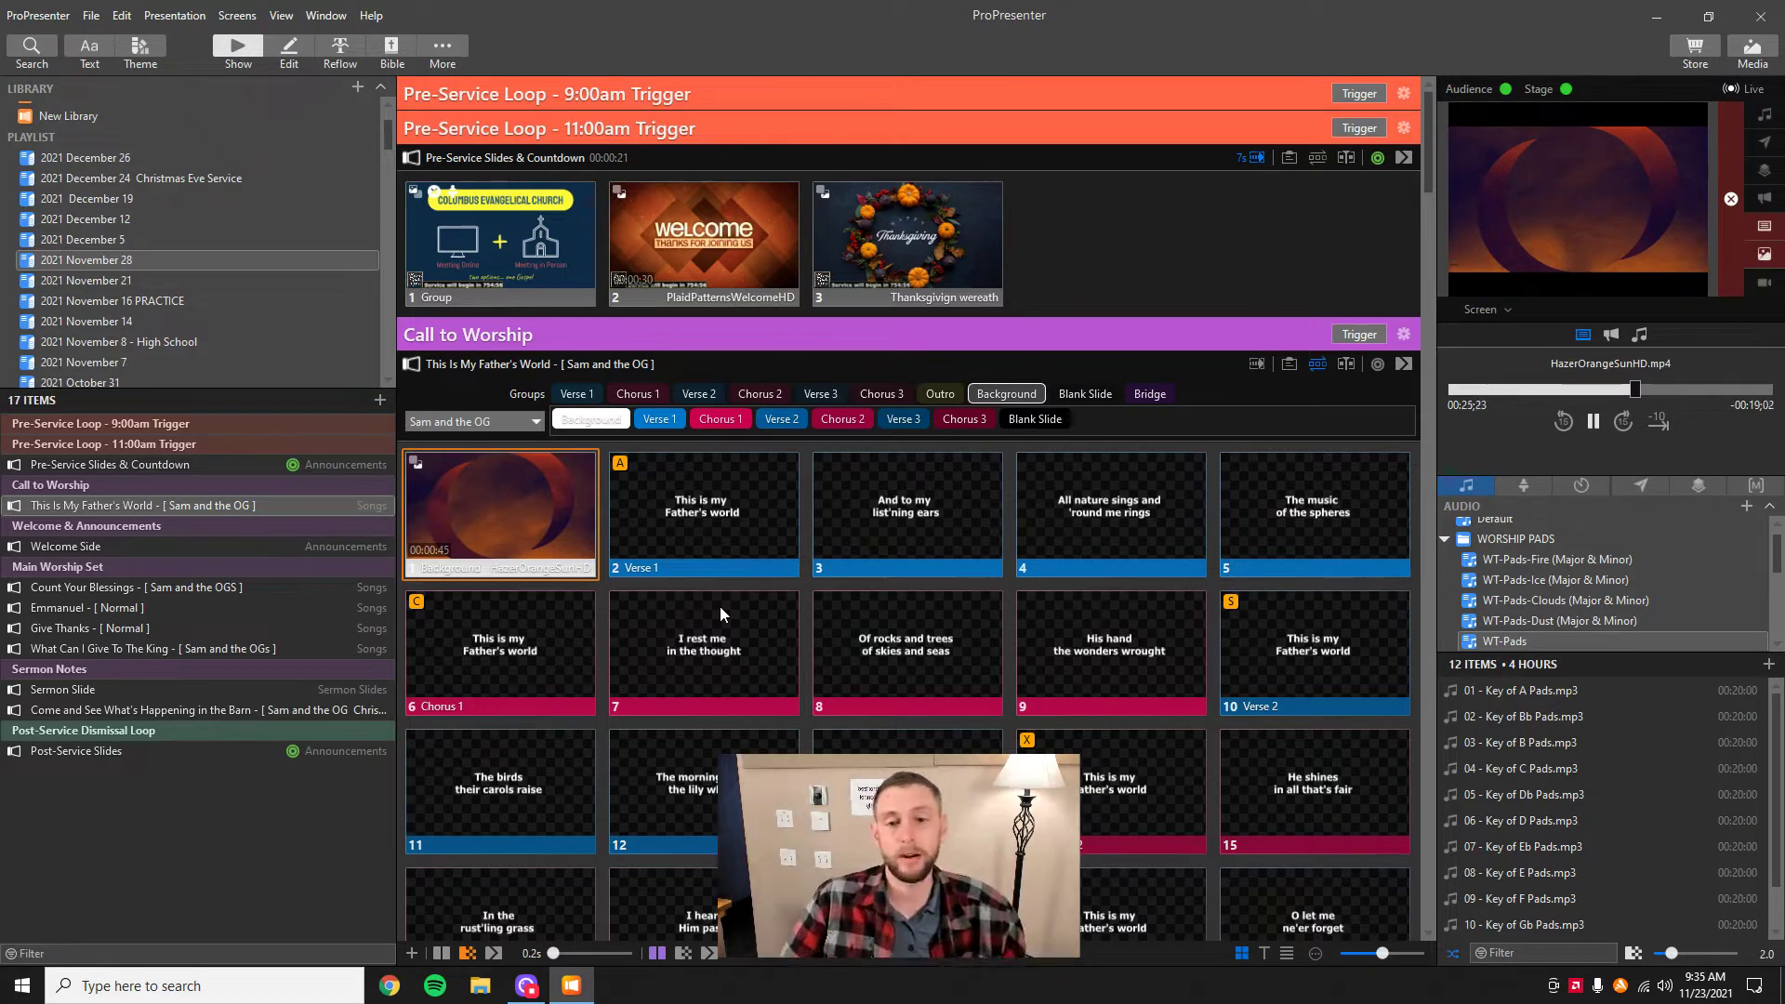
pyautogui.click(721, 462)
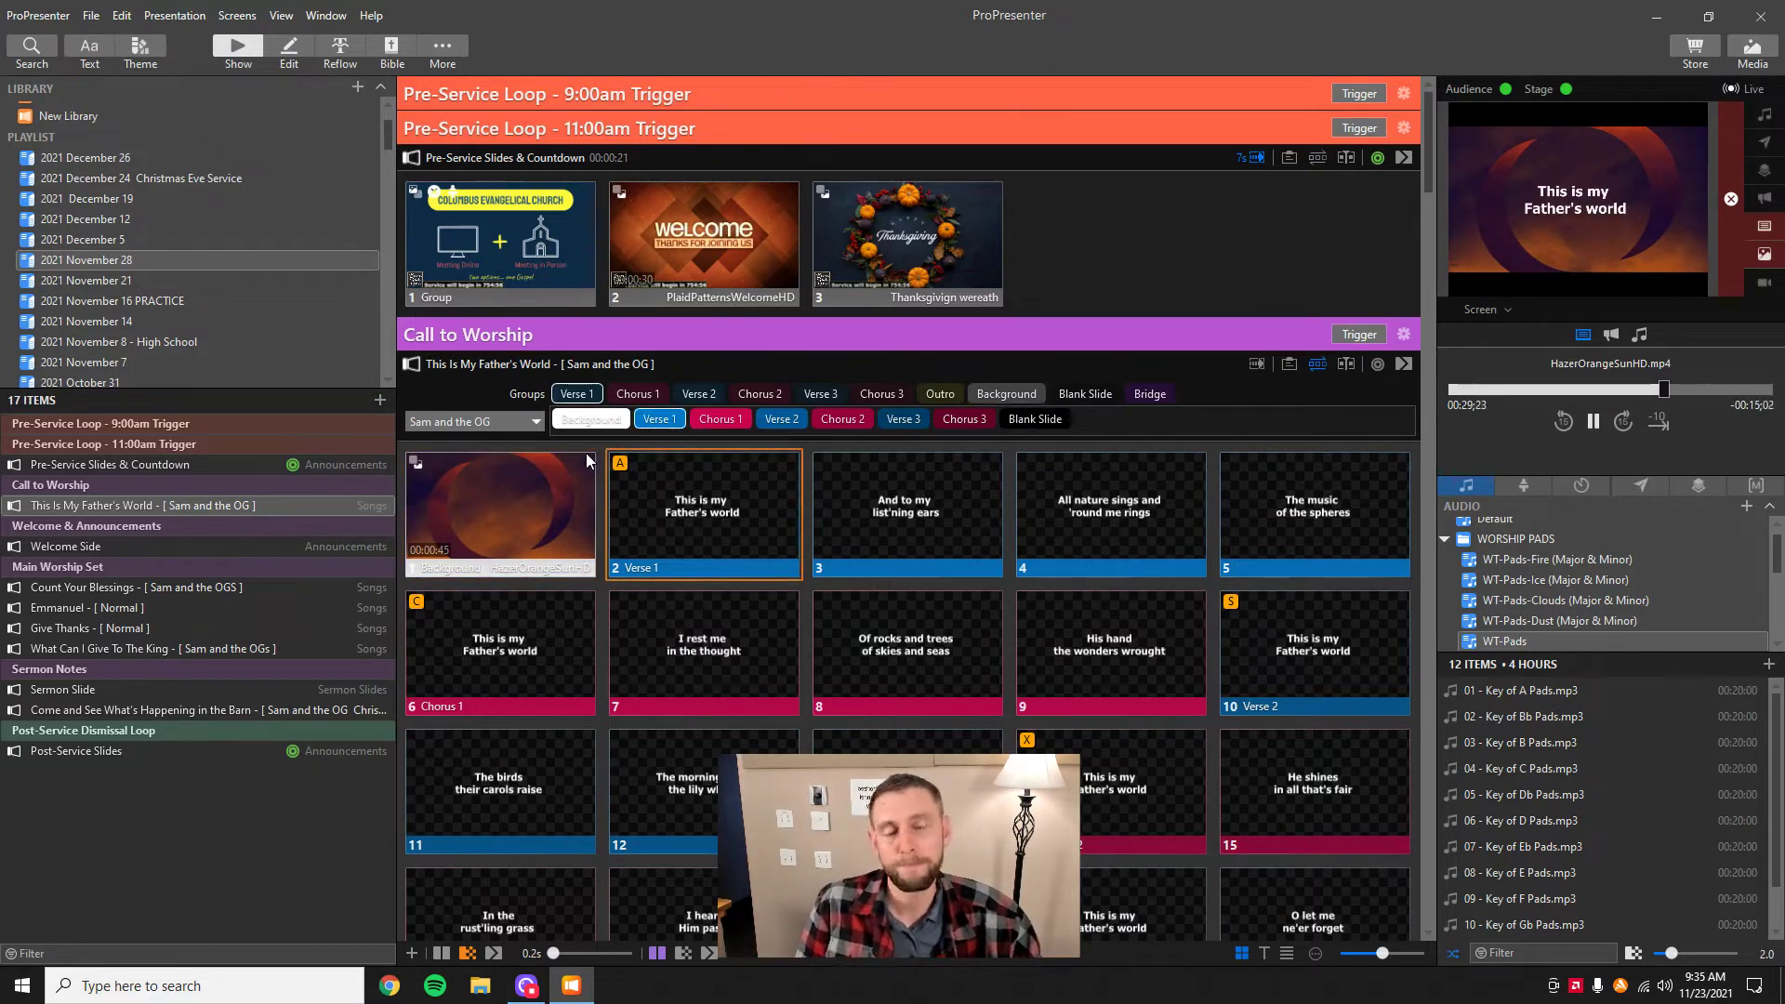
# - Relaunch the Background slide of "This Is My Father's World" and advance through Verse 1 to slide 6 at Chorus 1
pyautogui.click(486, 515)
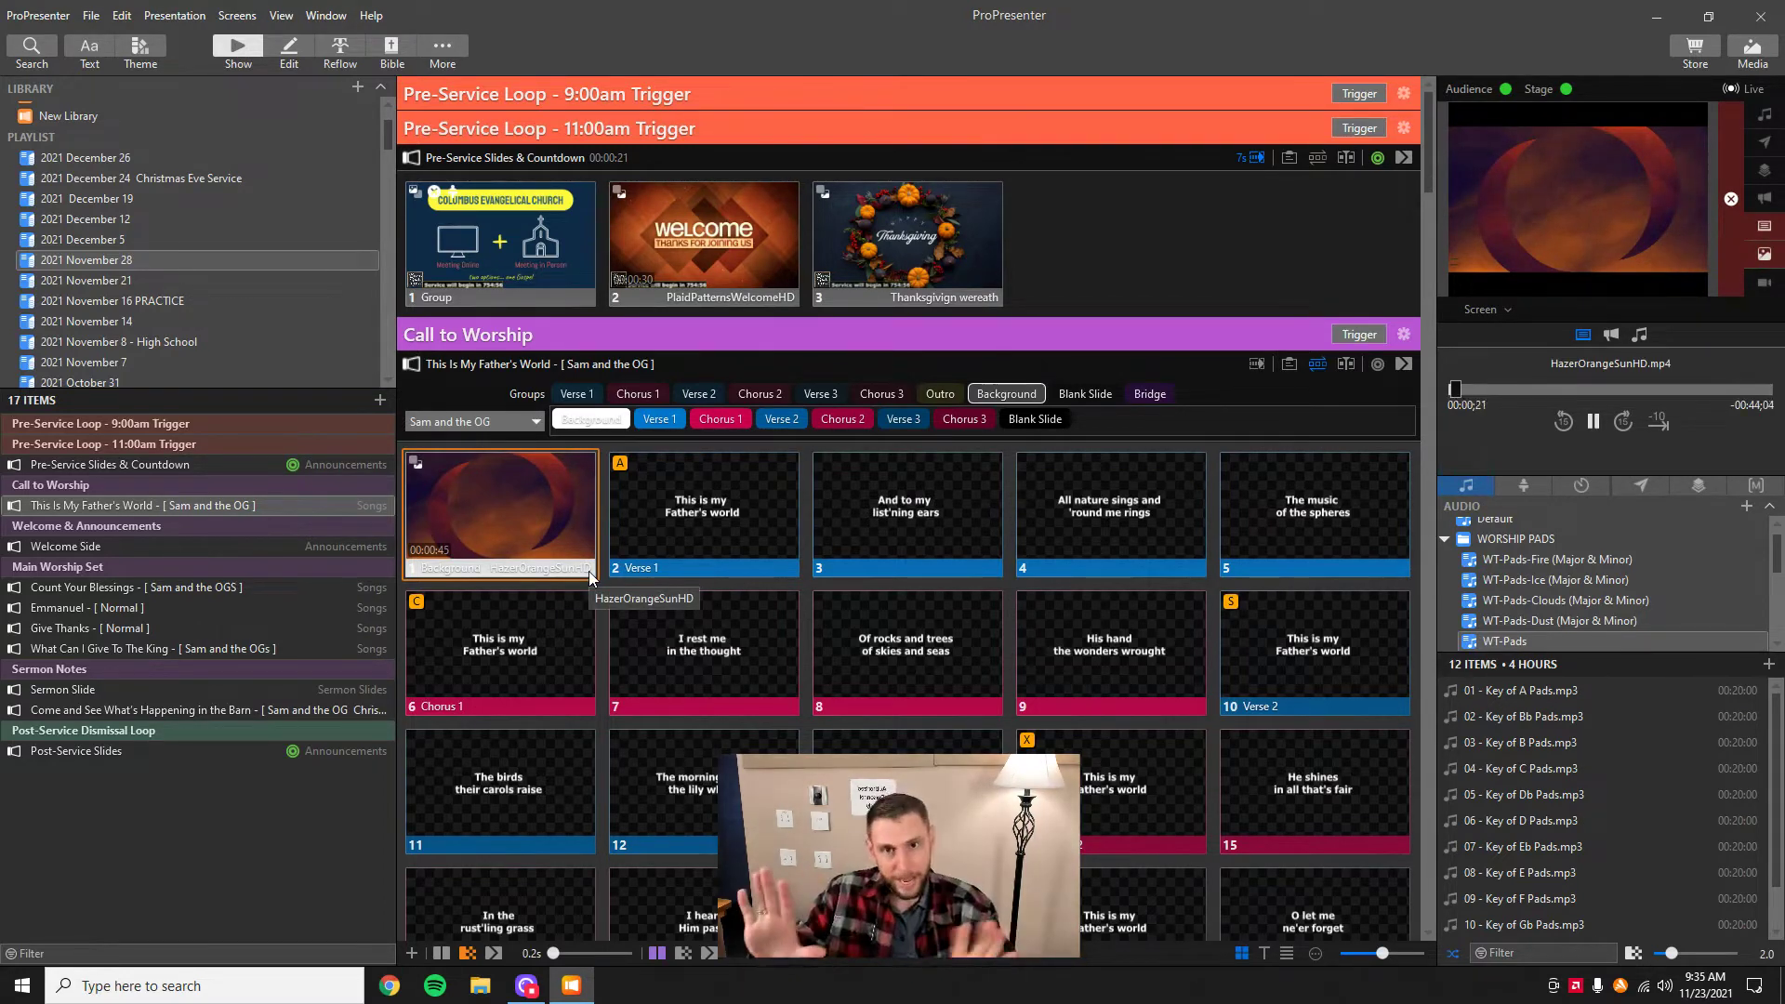
pyautogui.click(721, 569)
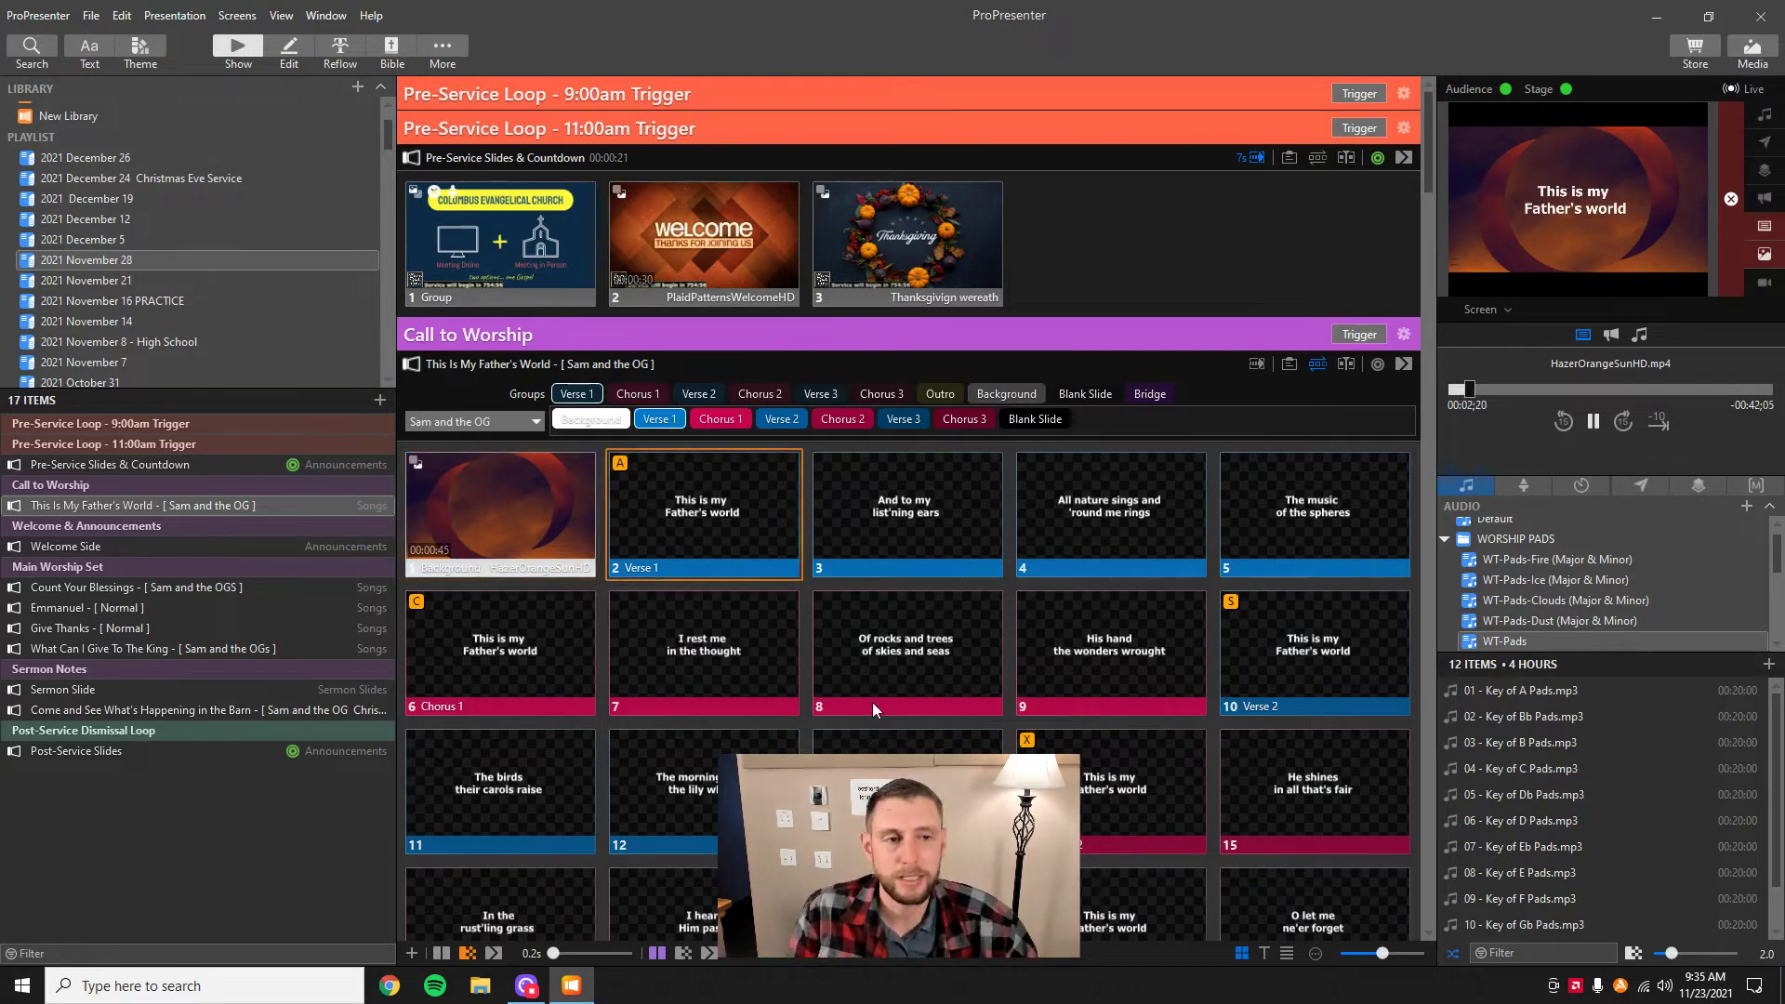
pyautogui.press('Right')
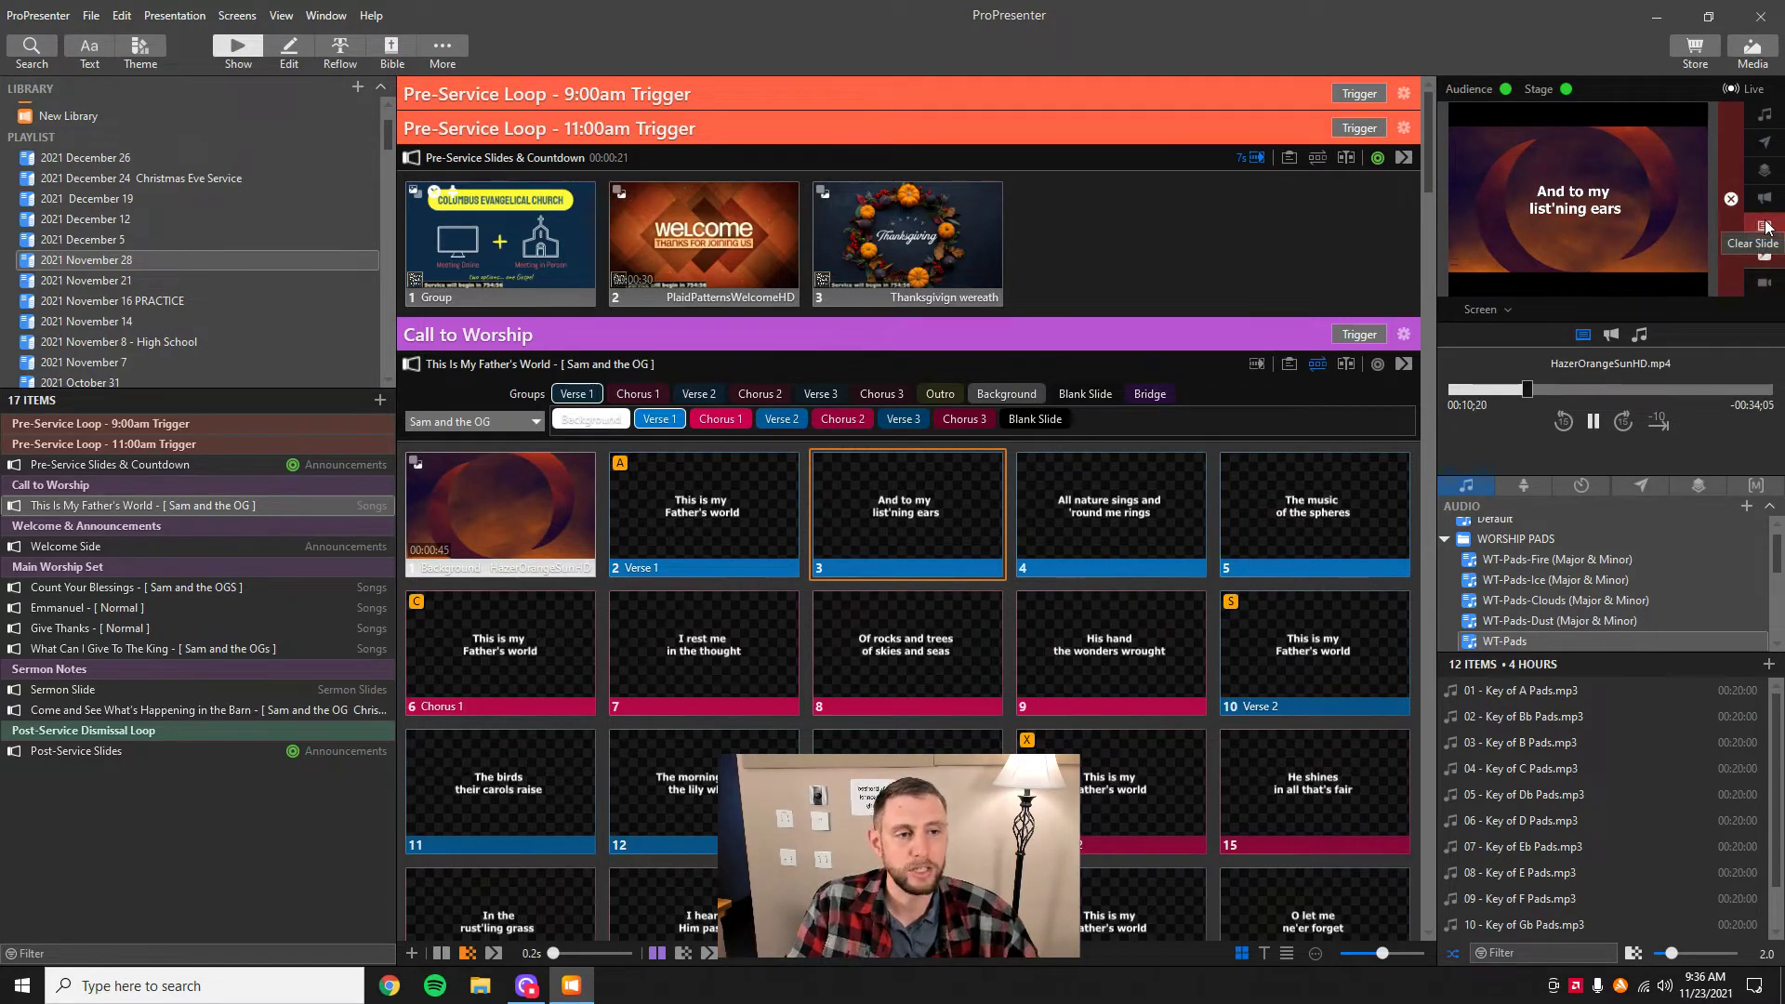
pyautogui.press('Right')
pyautogui.press('Right')
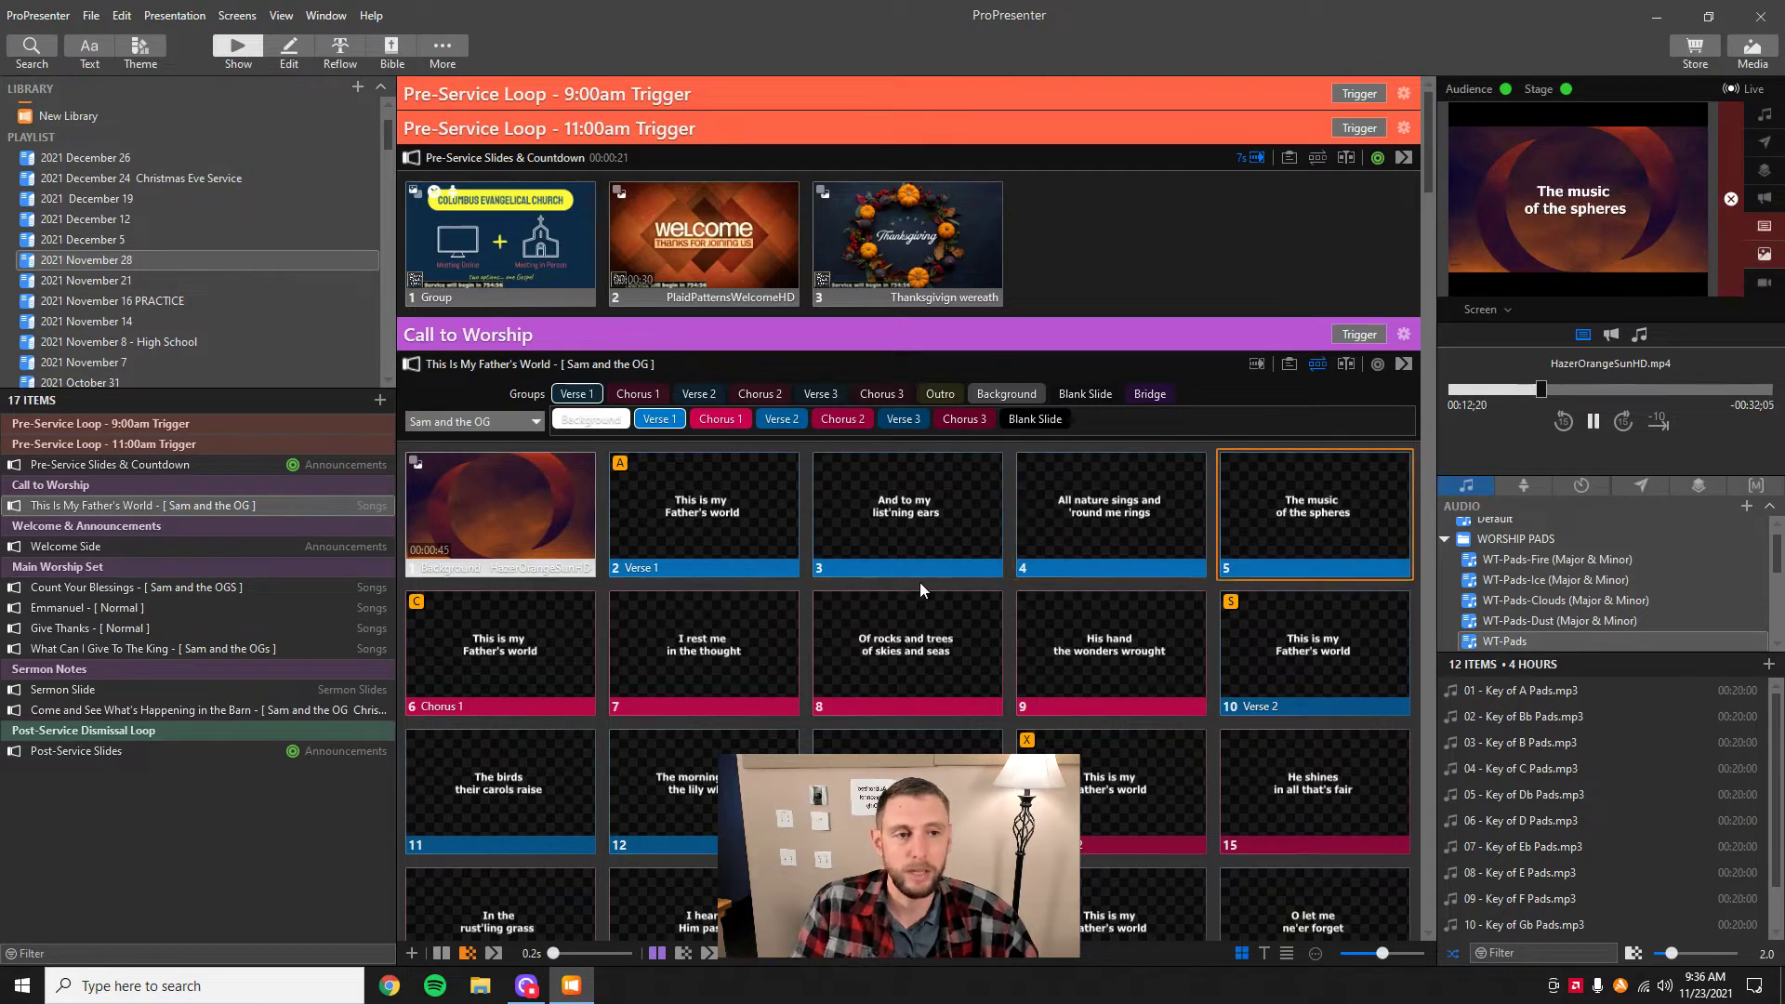
pyautogui.press('Right')
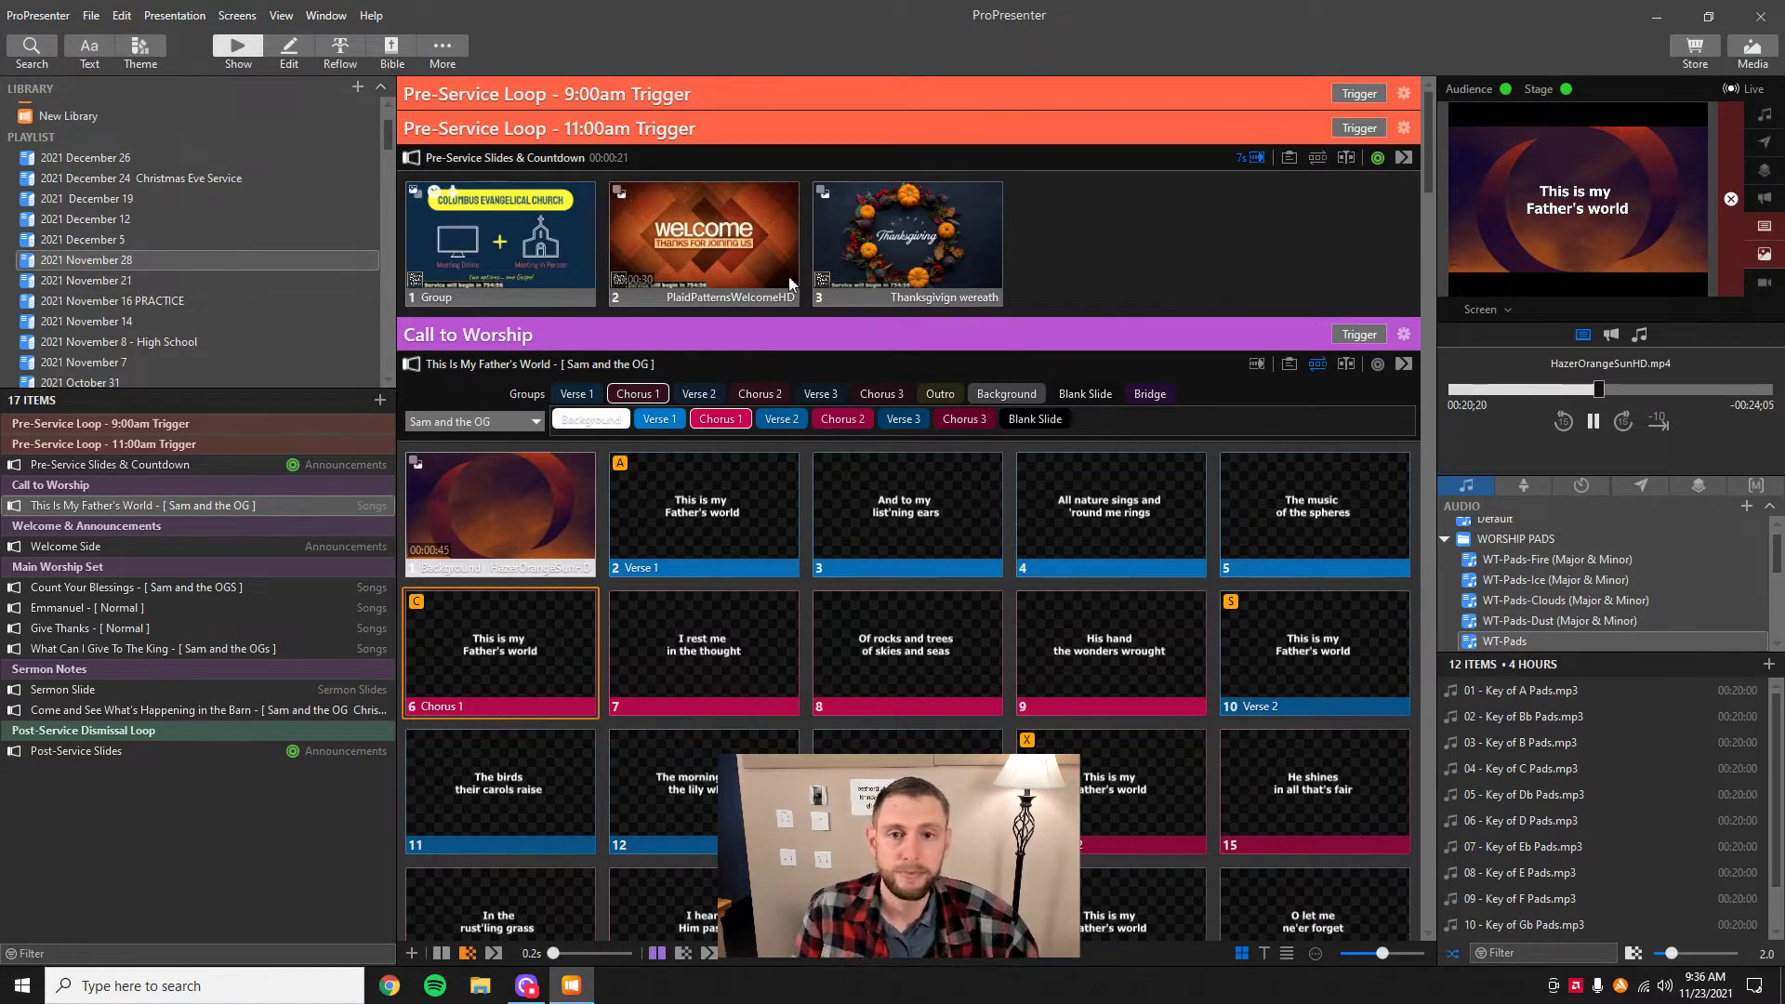
# - Start the pre-service announcement slides, run "This Is My Father's World" from Background to slide 8 beneath them, and clear the announcements layer
pyautogui.click(700, 237)
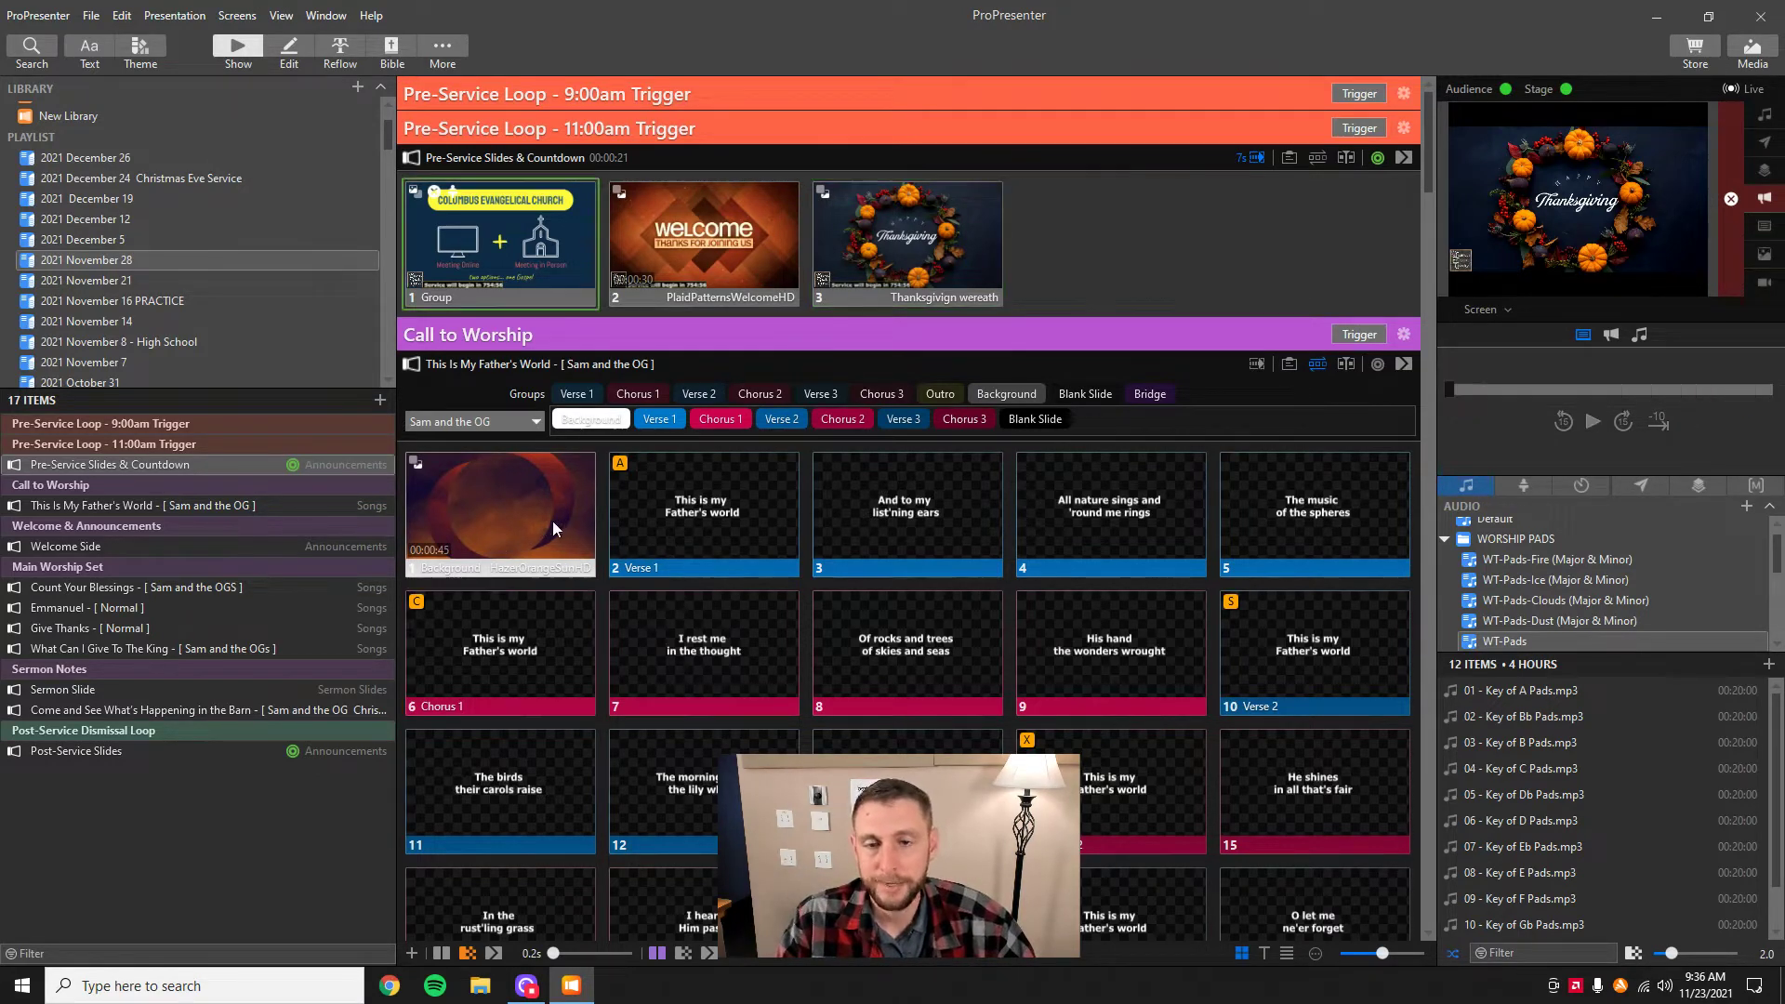
pyautogui.click(506, 502)
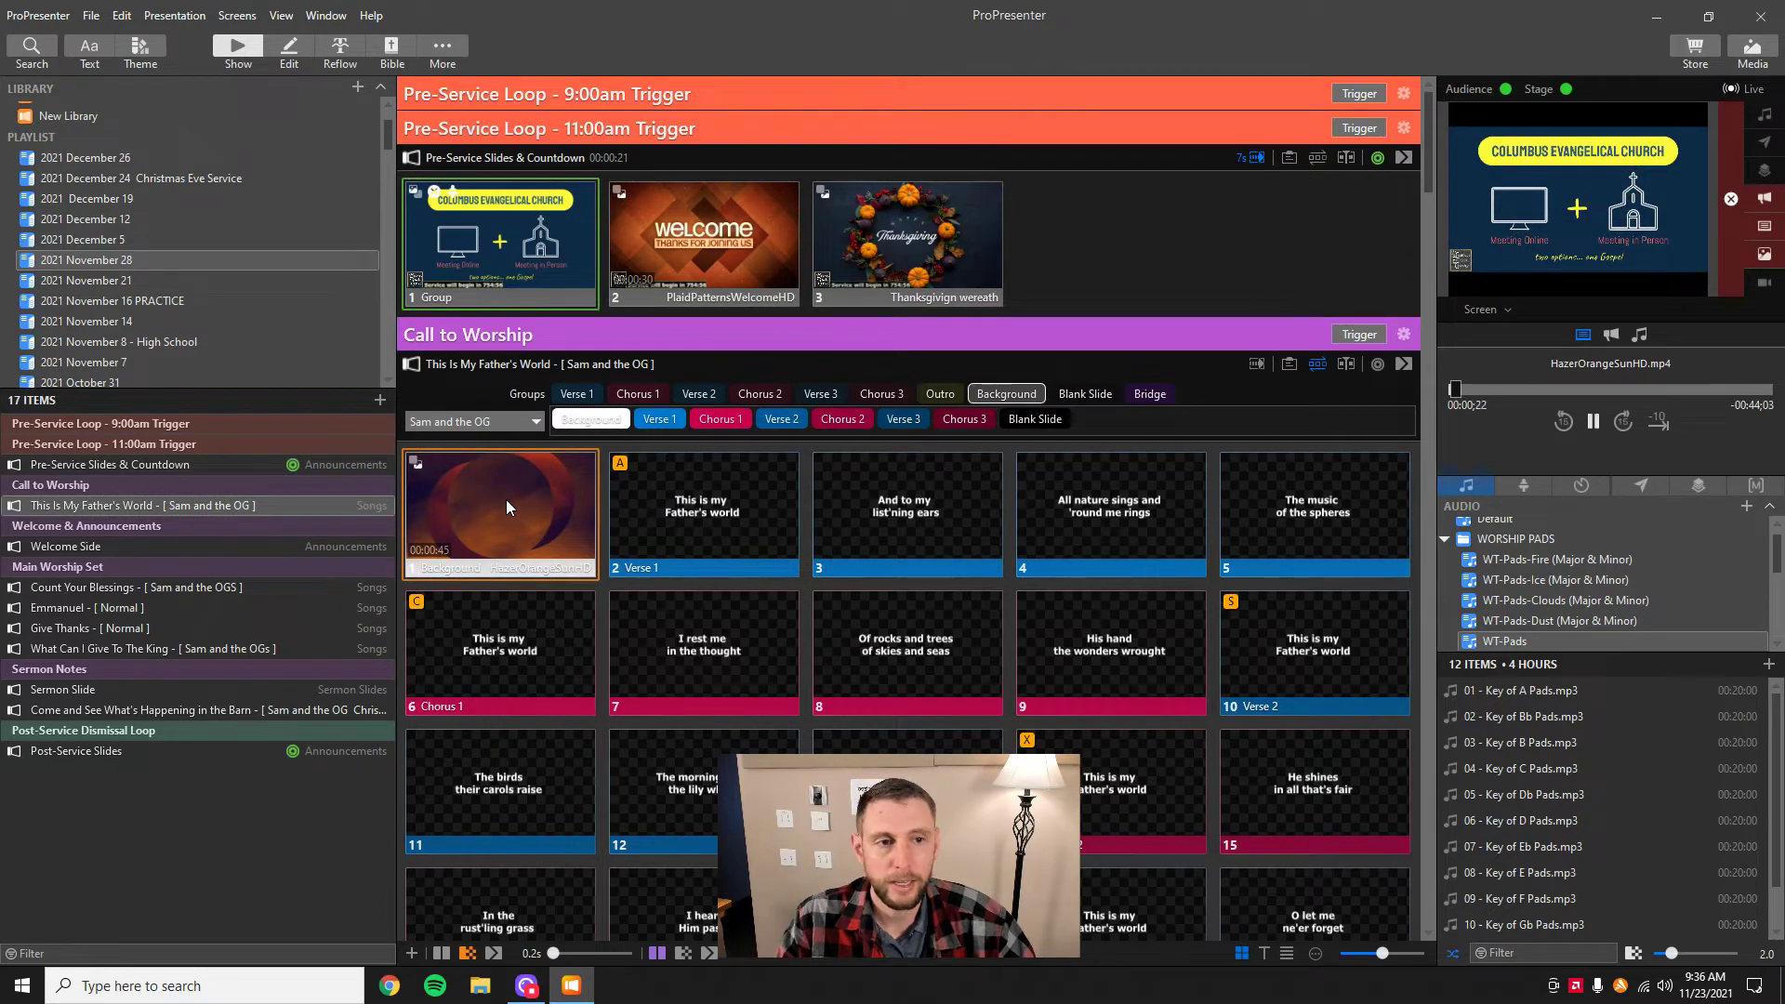
pyautogui.click(721, 520)
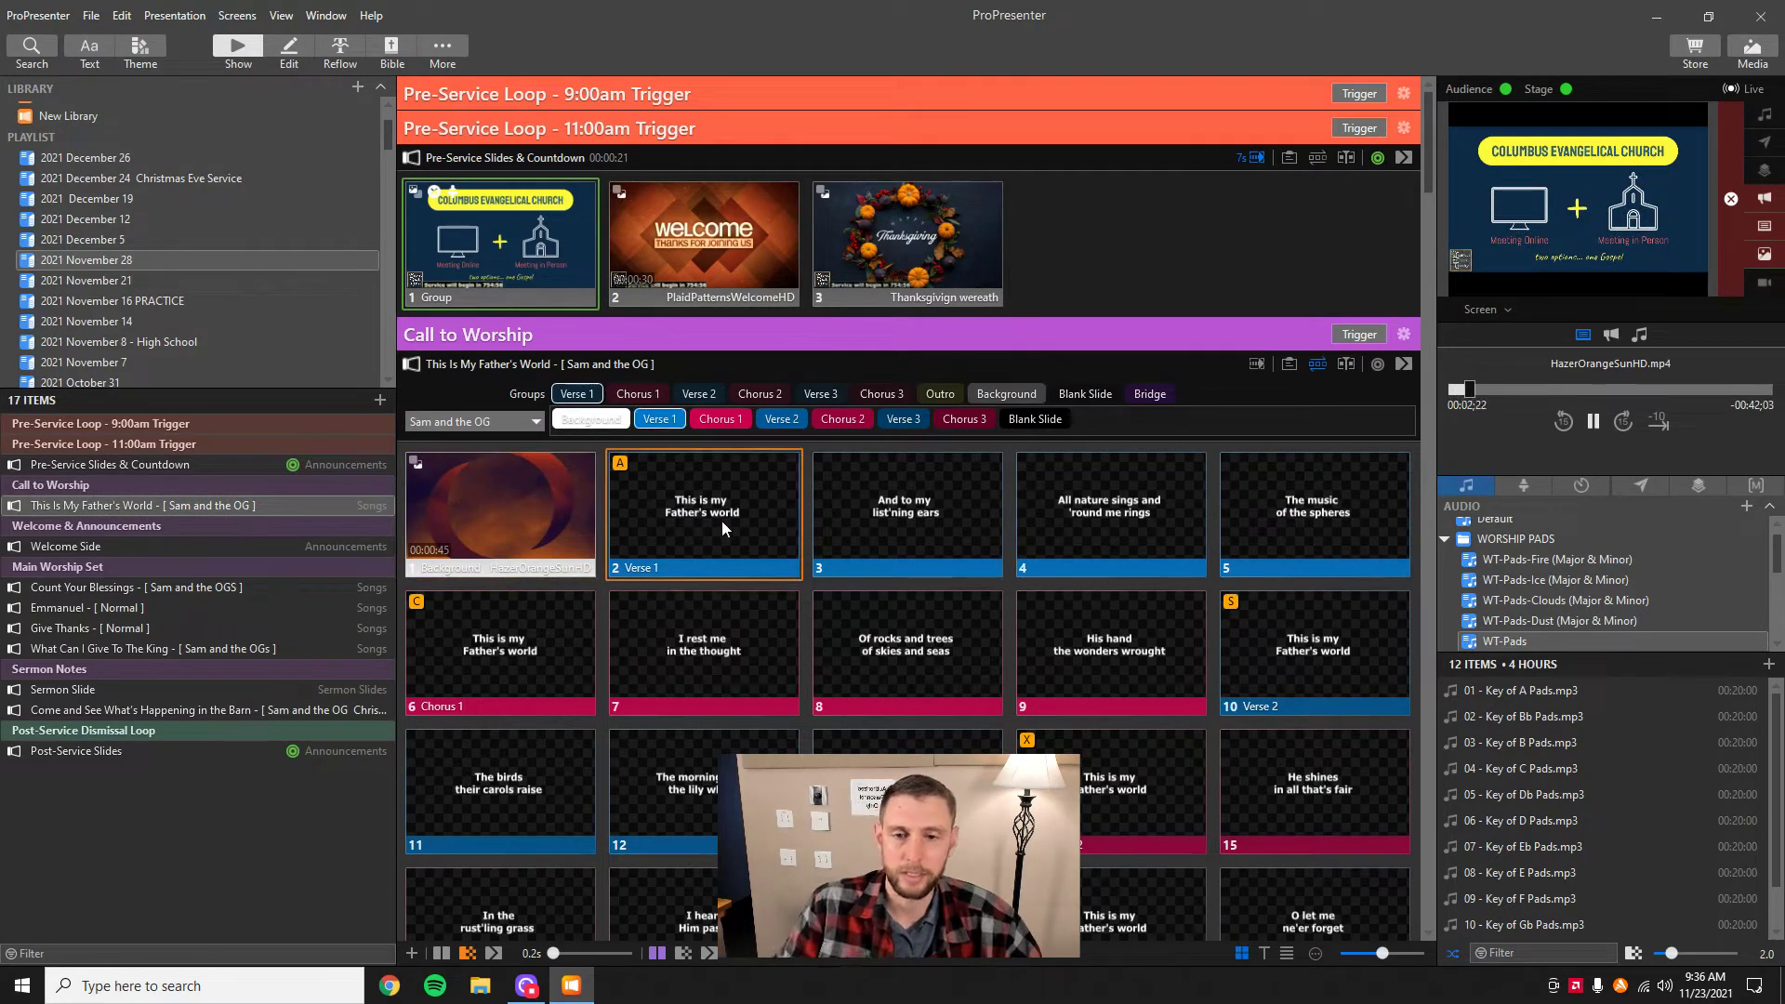
pyautogui.press('Right')
pyautogui.press('Right')
pyautogui.press('Right')
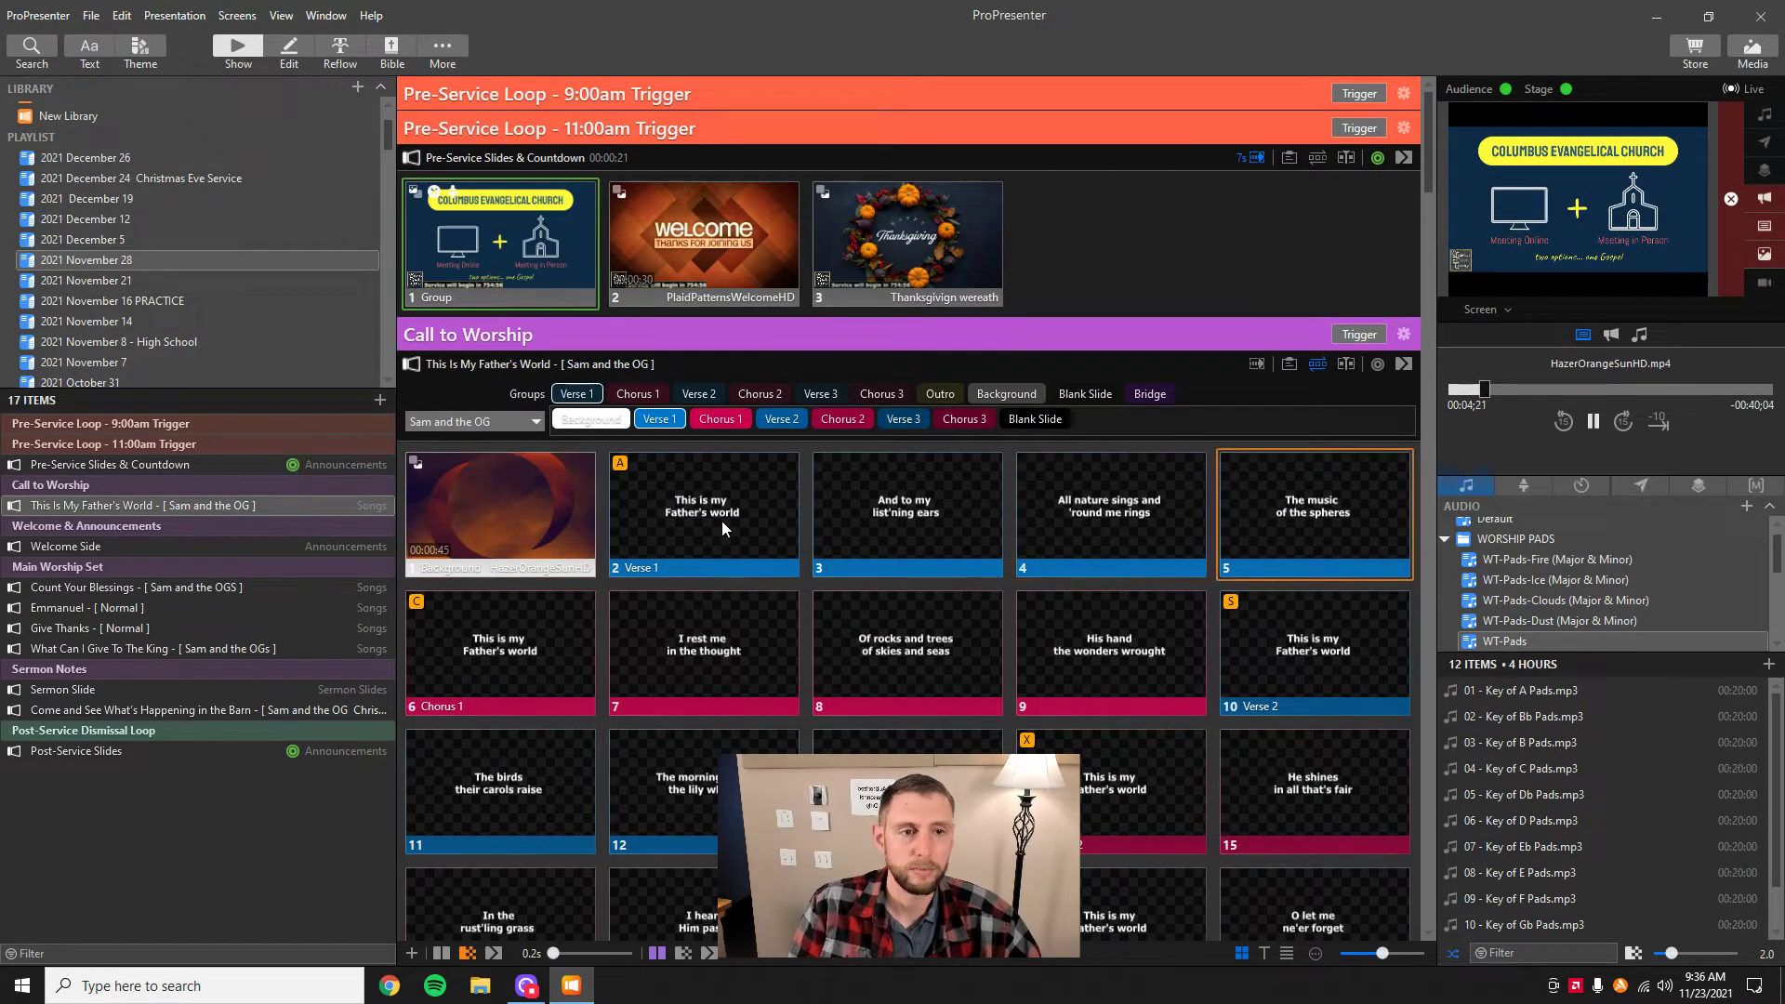
pyautogui.press('Right')
pyautogui.press('Right')
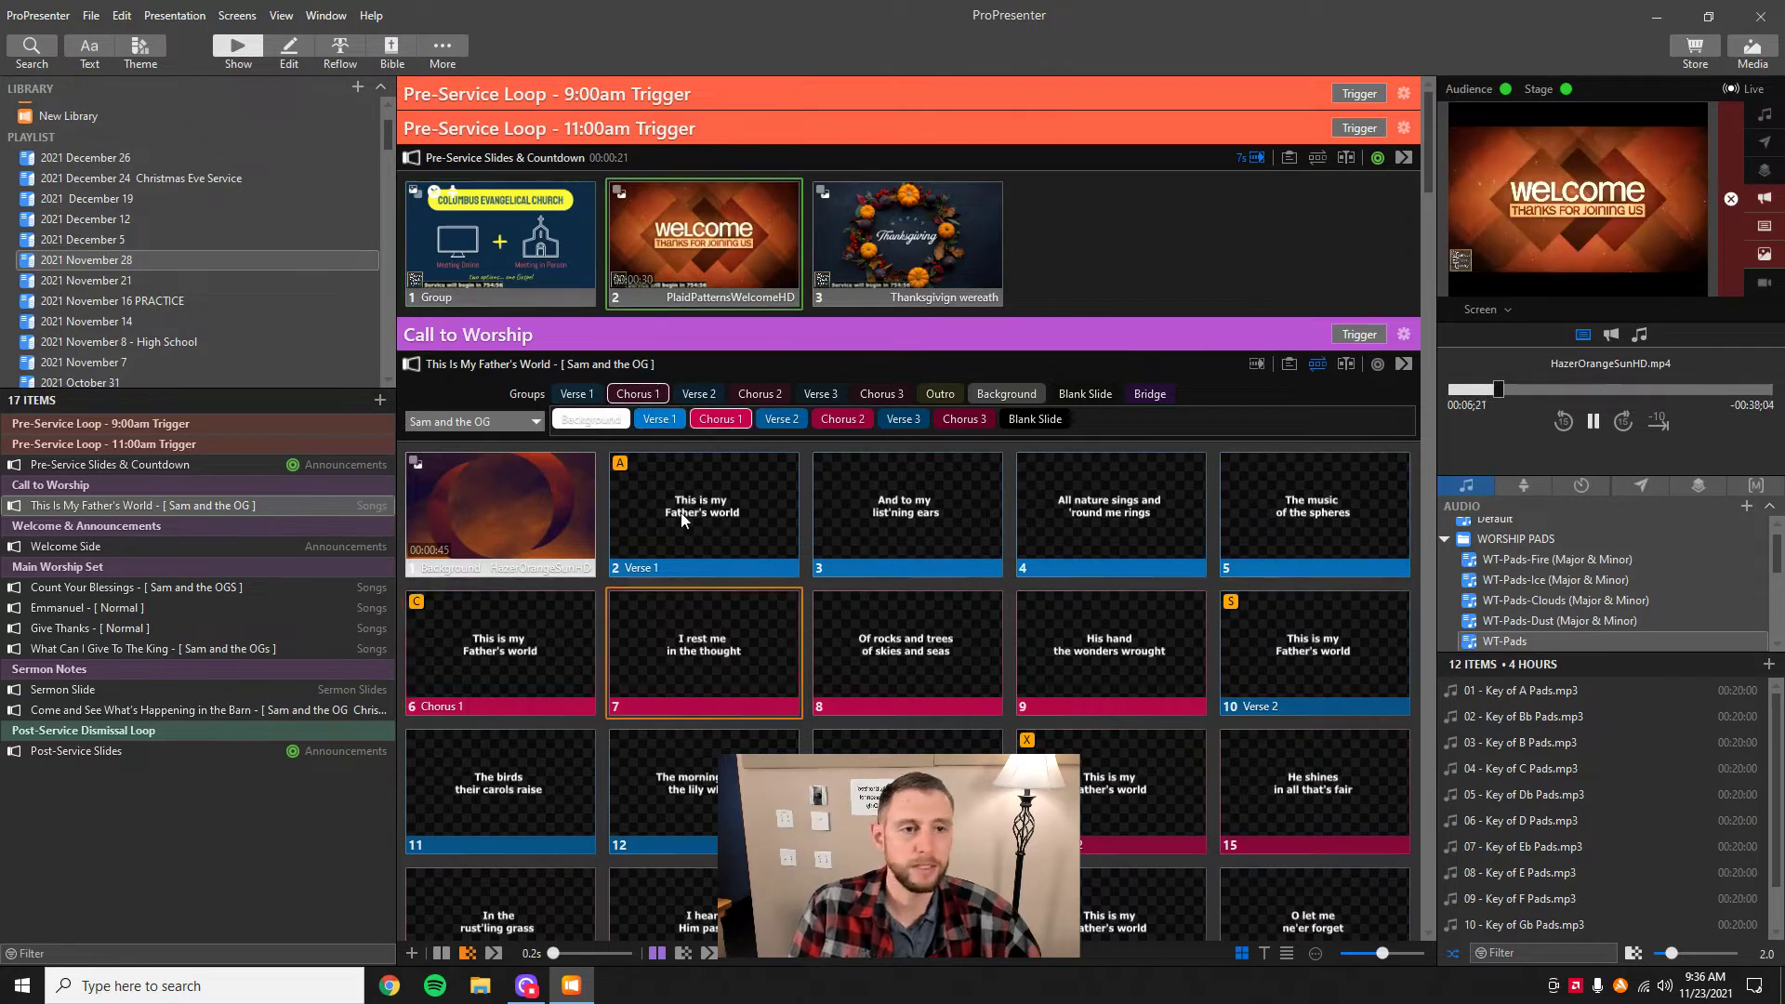
pyautogui.press('Right')
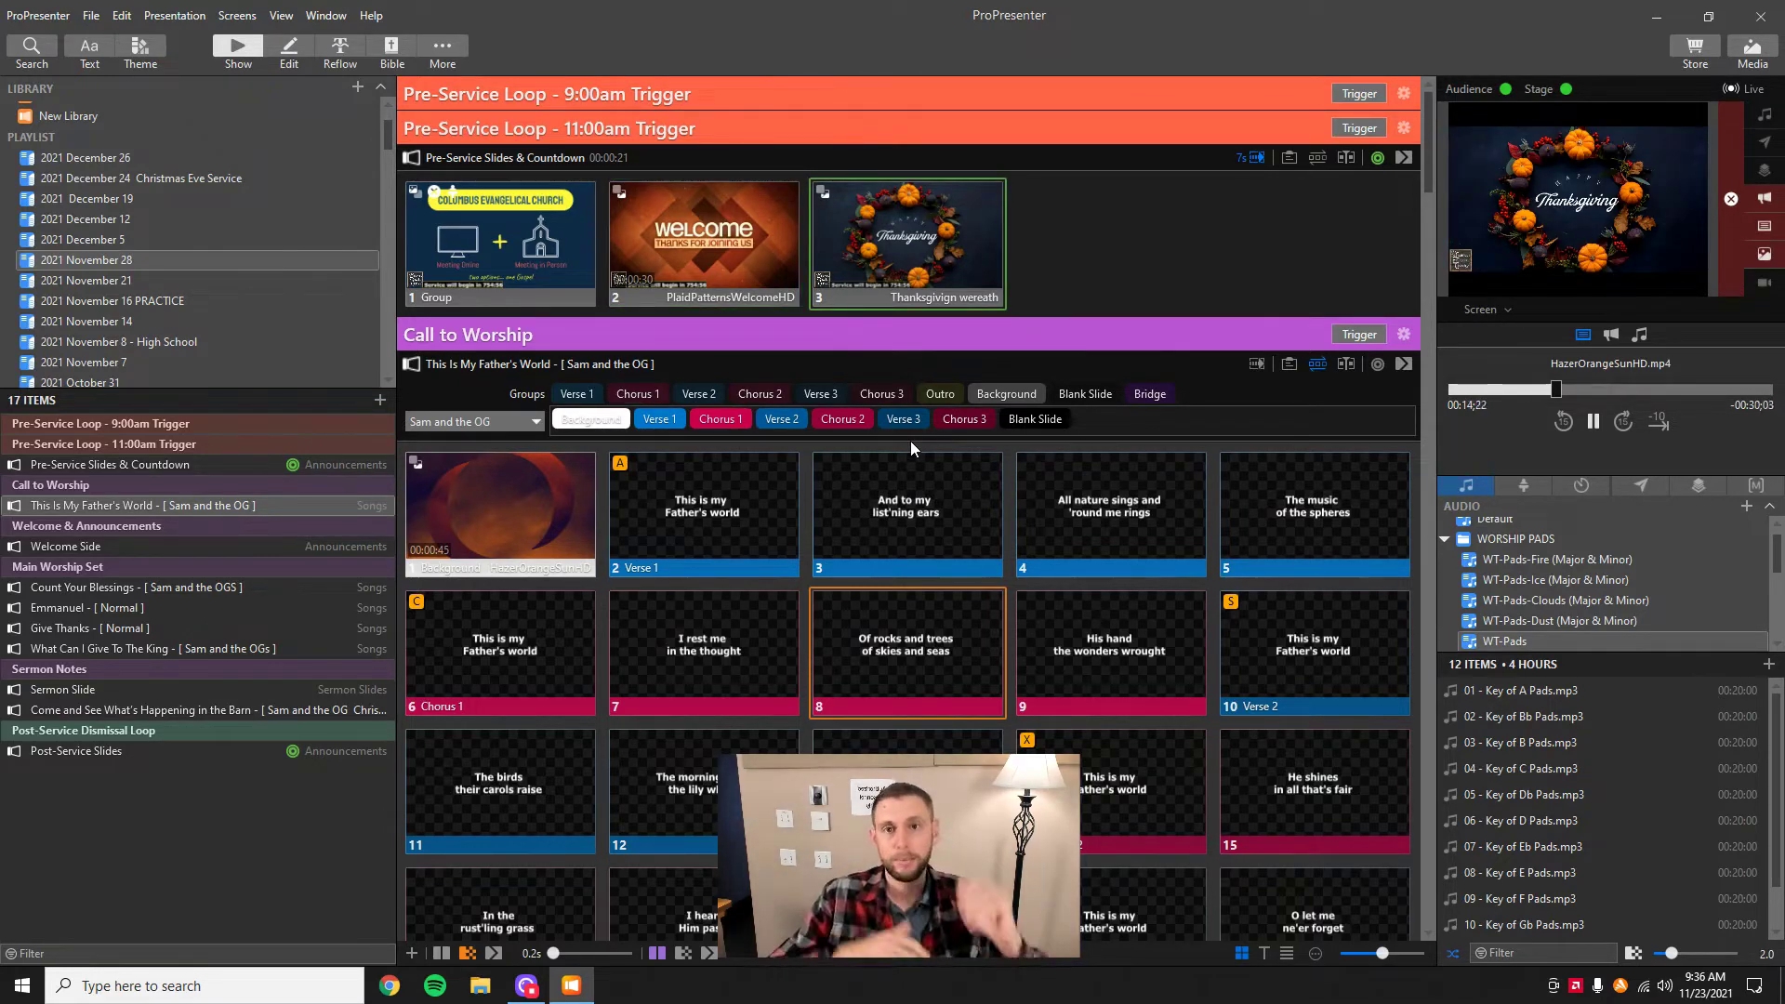
pyautogui.click(1761, 203)
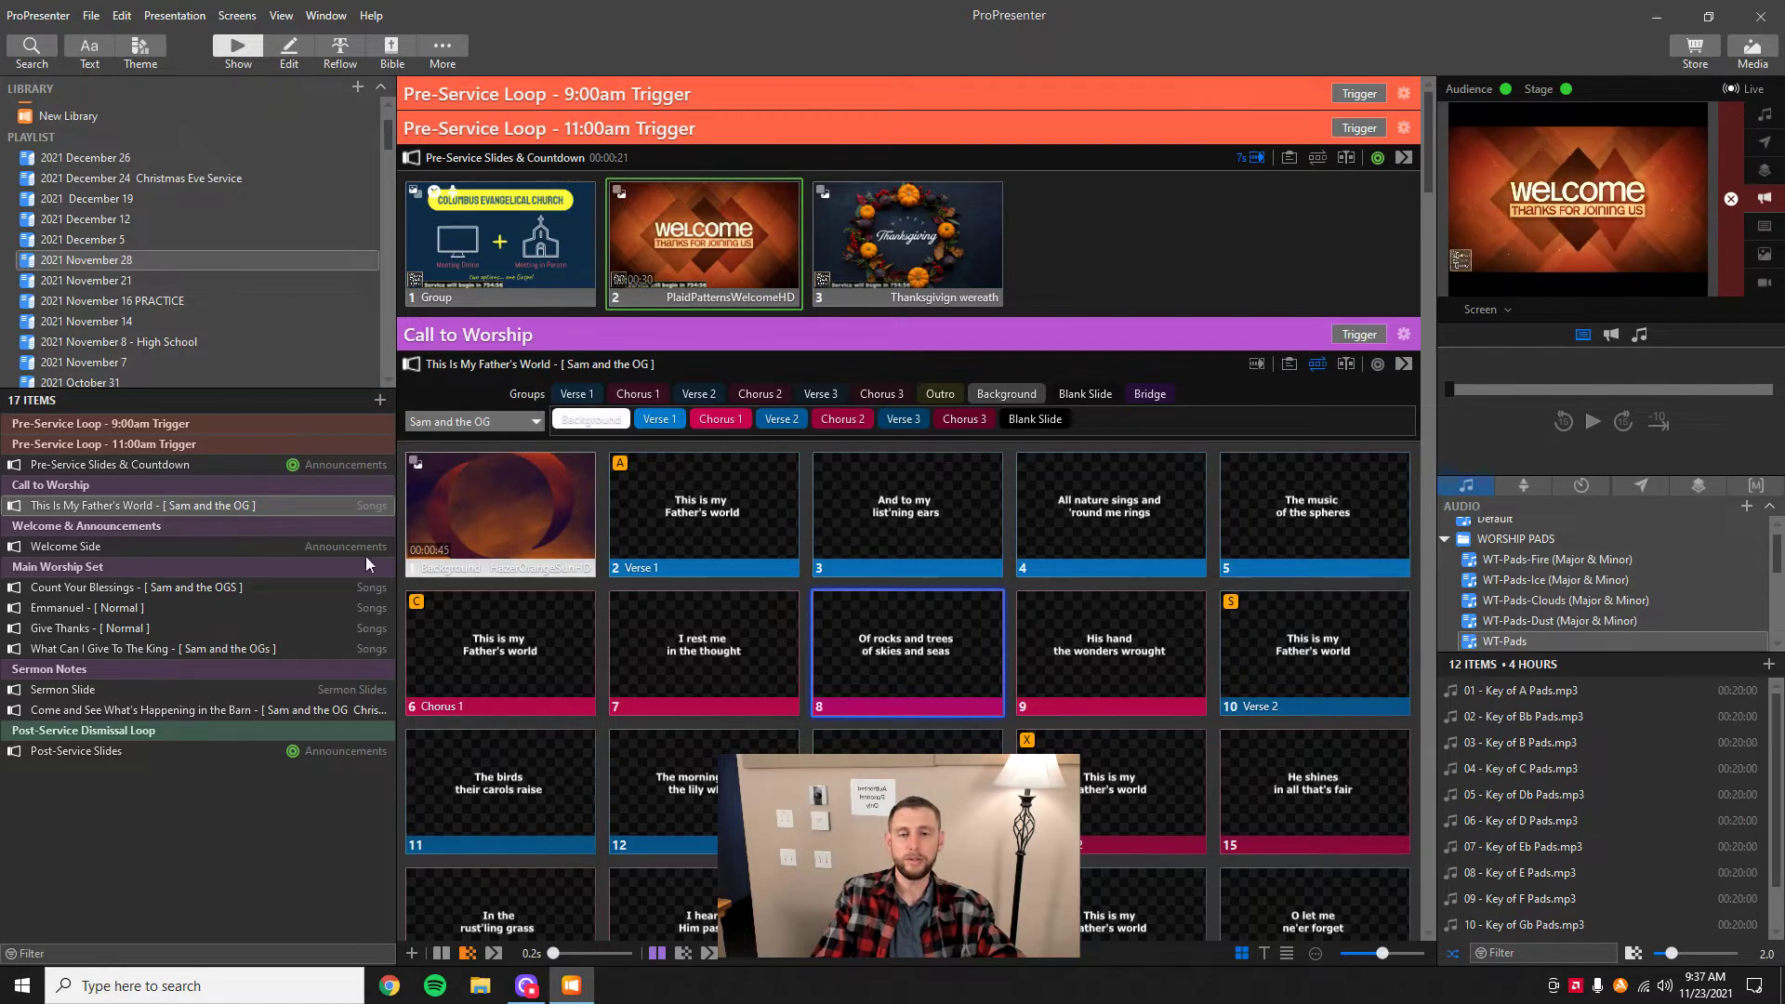
# - Put Verse 1 slide 2 live beneath the announcements, clear the announcements layer, then show the pre-service welcome slide and clear it too
pyautogui.click(701, 531)
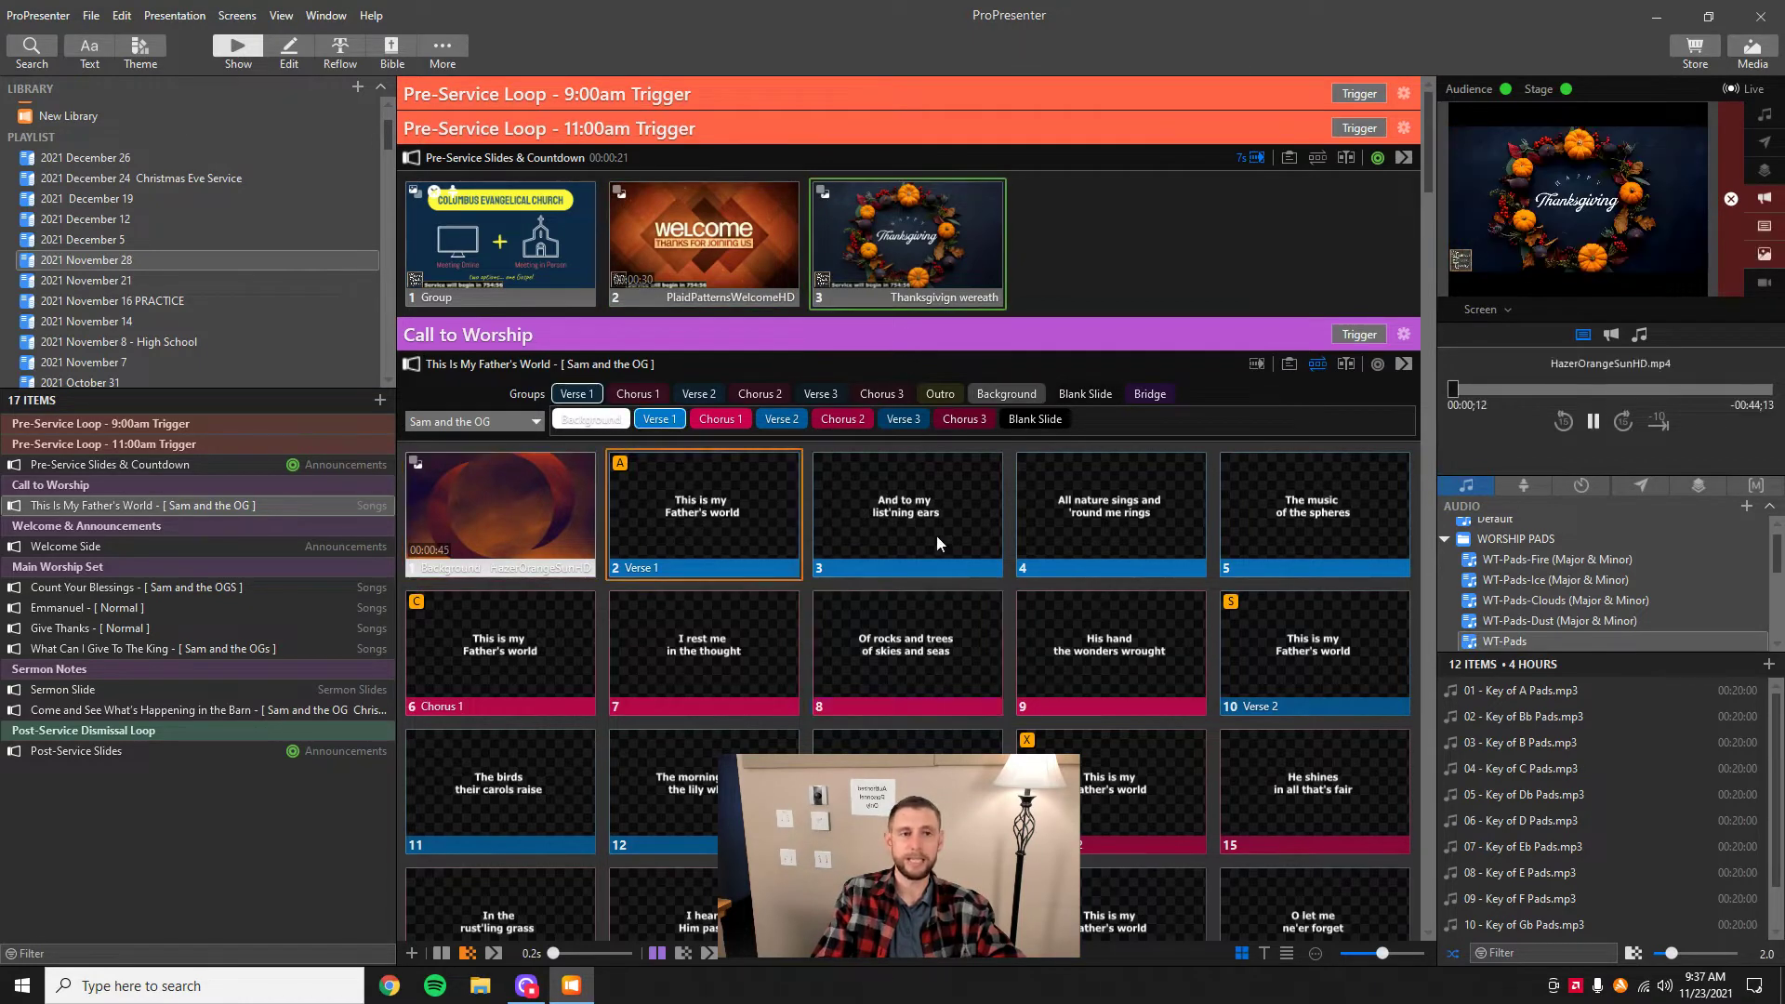
pyautogui.click(1764, 198)
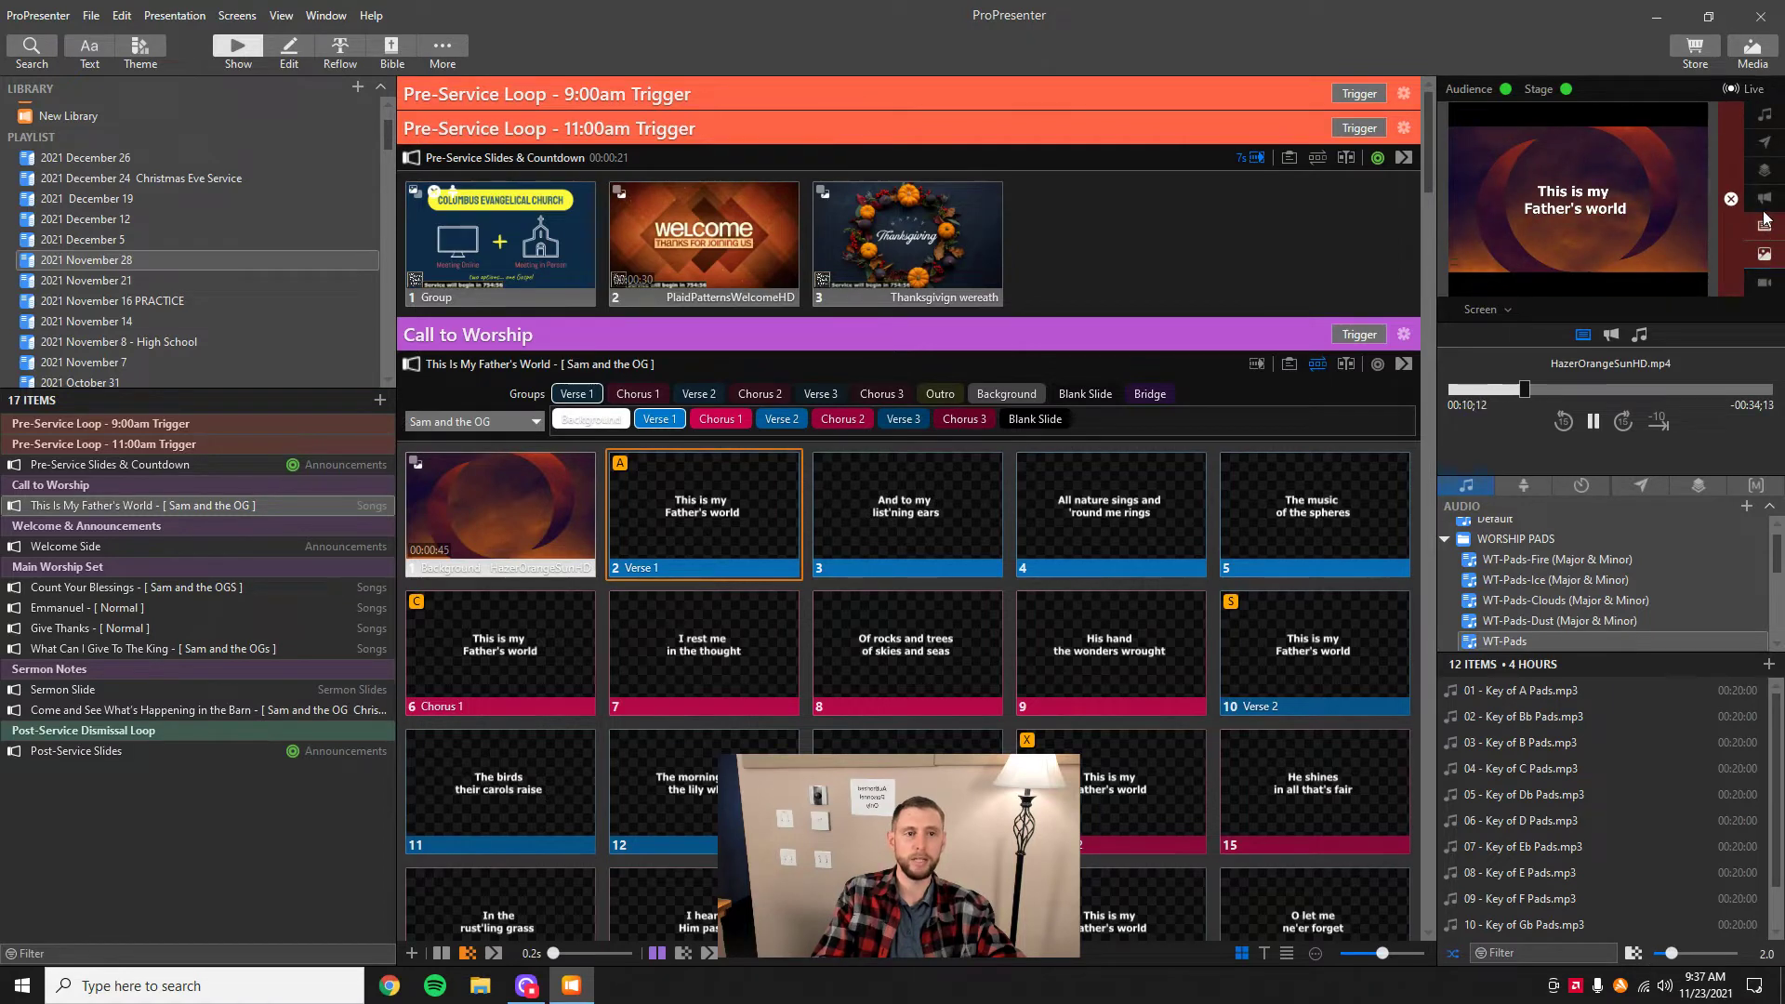
pyautogui.click(712, 234)
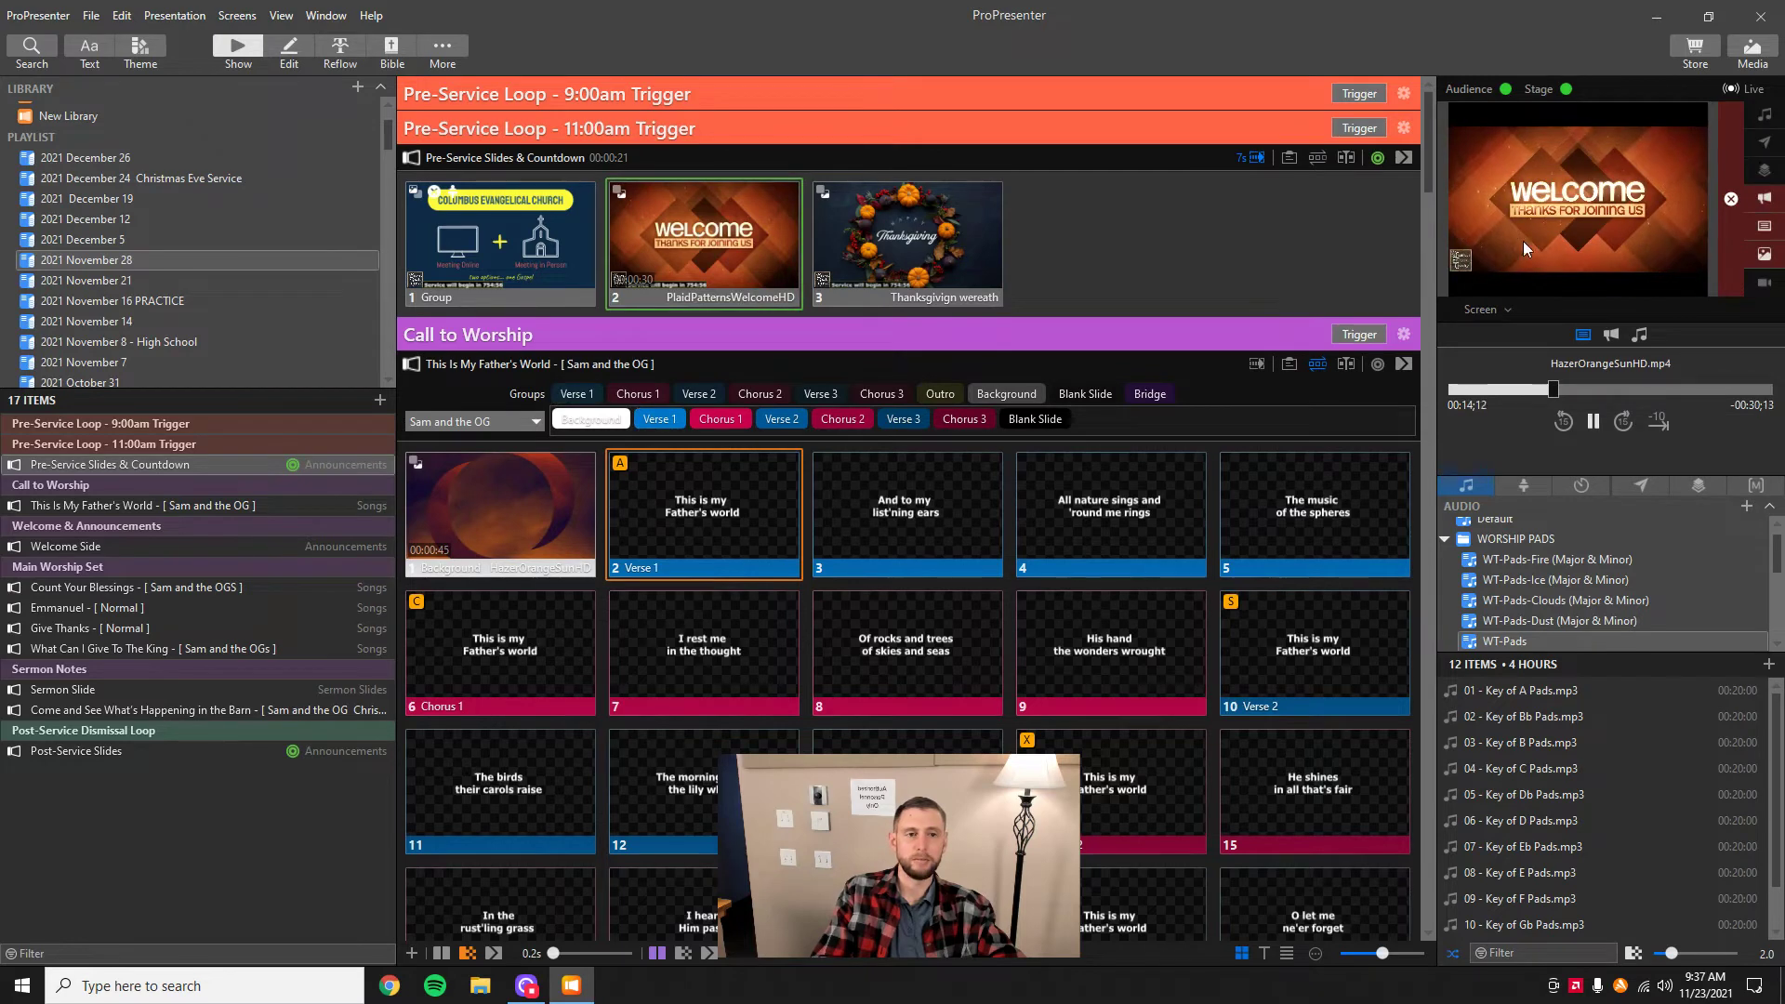
pyautogui.click(1765, 199)
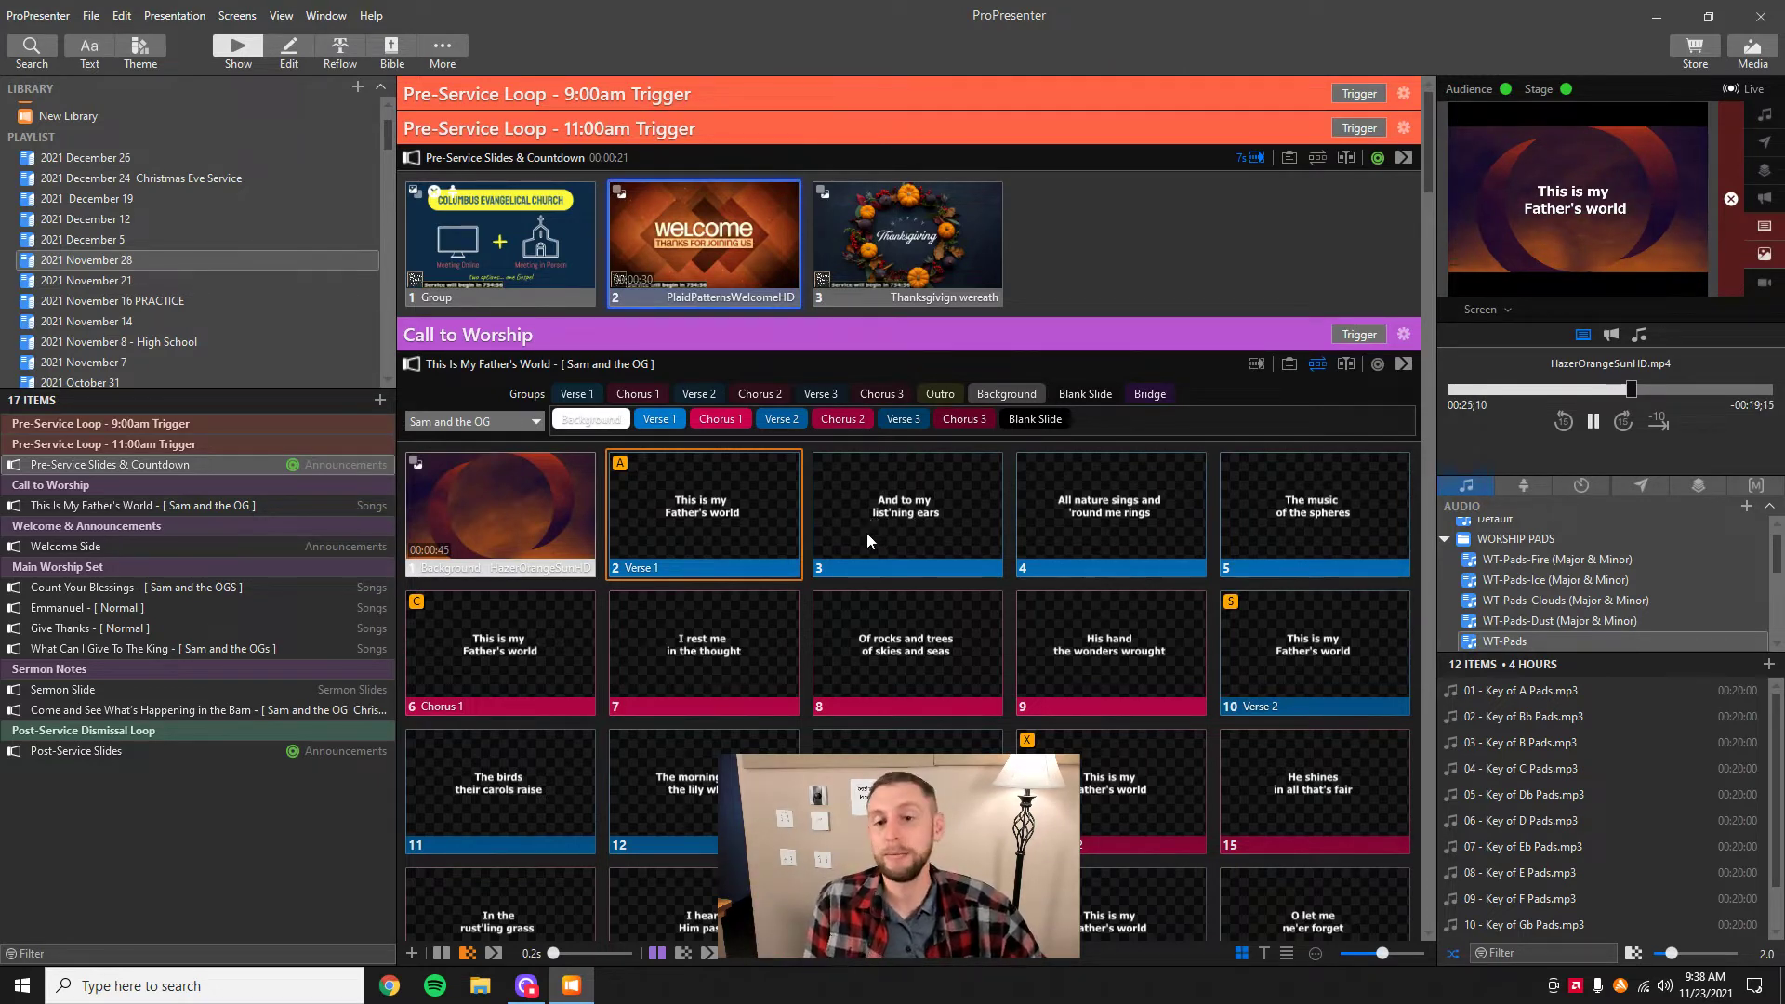
# - Put the Background slide of "This Is My Father's World" live and step through Verse 1 to slide 4
pyautogui.click(530, 522)
pyautogui.click(714, 541)
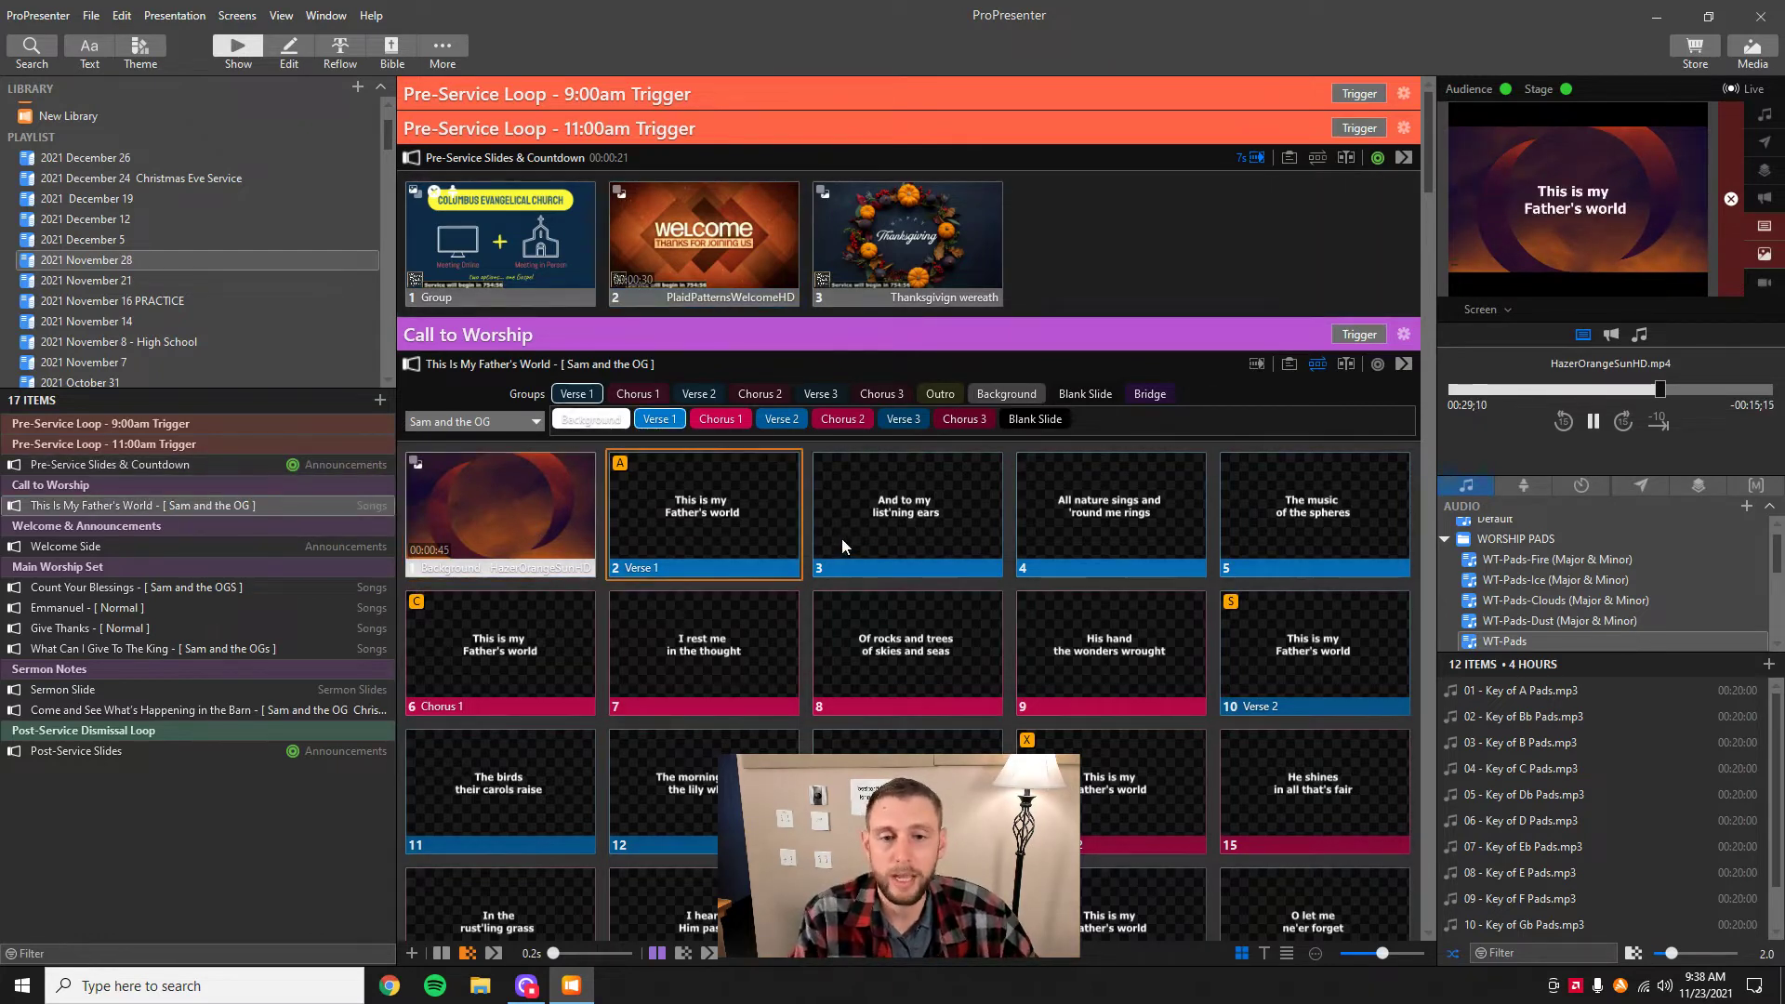
pyautogui.click(841, 539)
pyautogui.click(1043, 523)
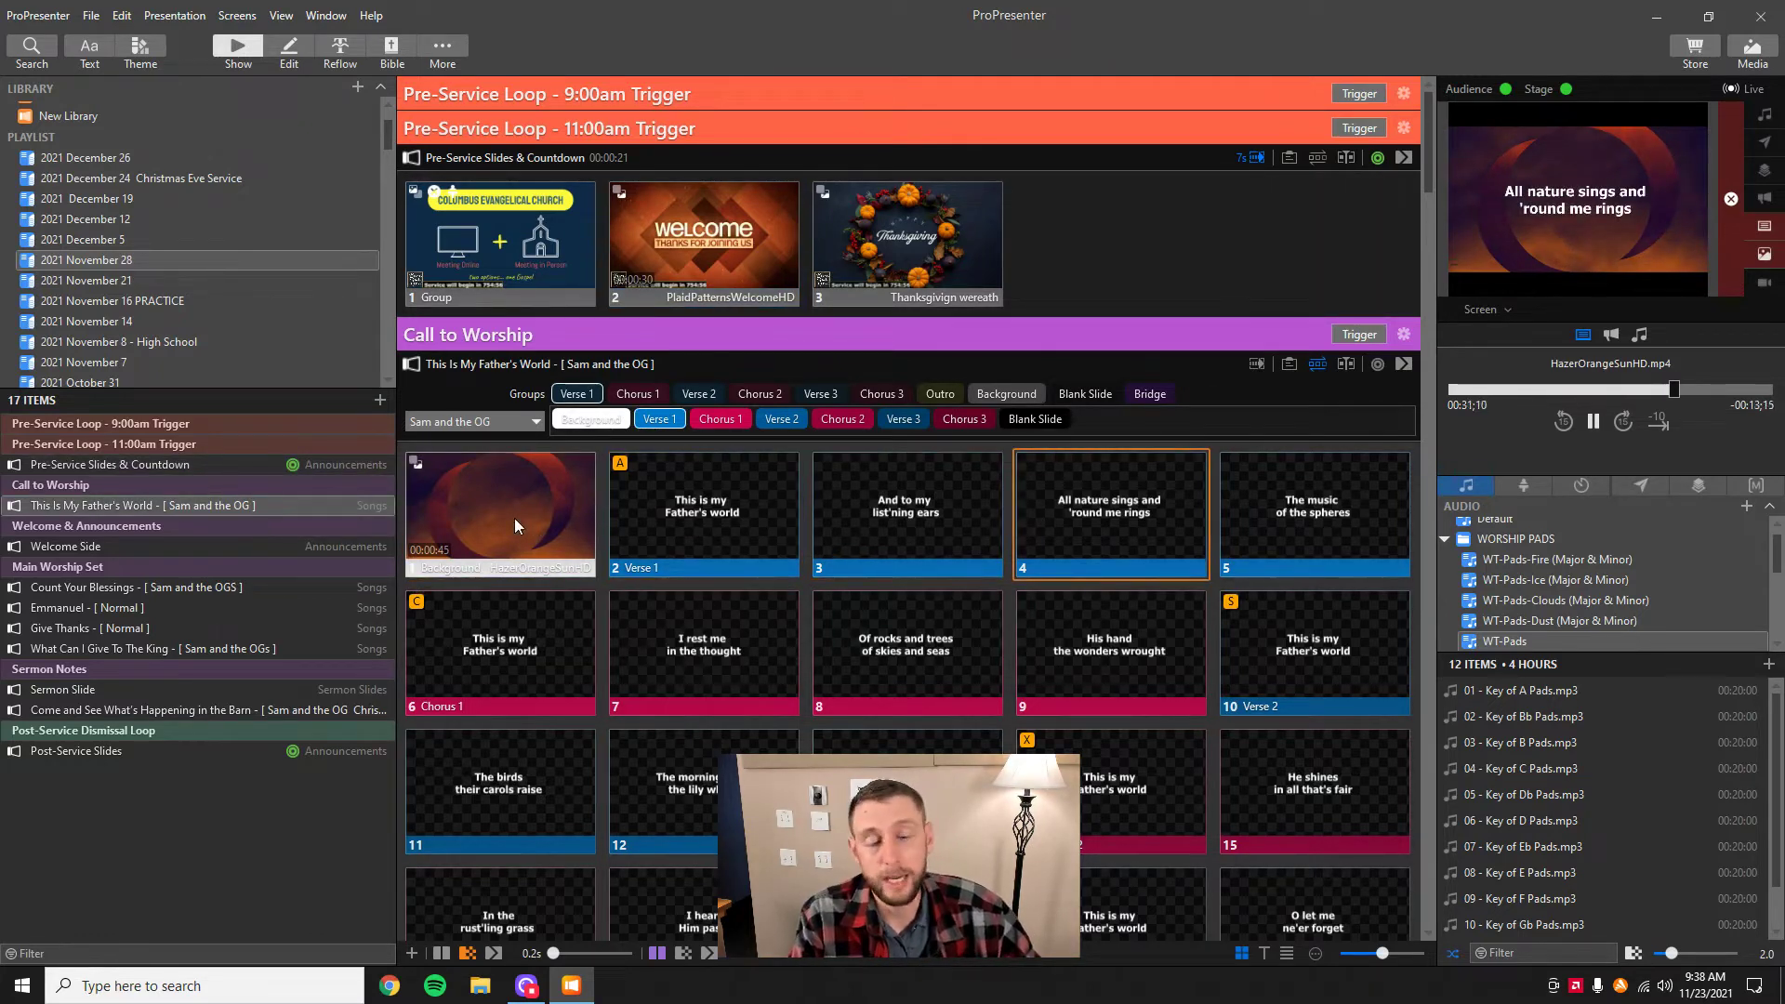
# - Put the Background slide of "Count Your Blessings" in the Main Worship Set live
pyautogui.scroll(-6, 515, 517)
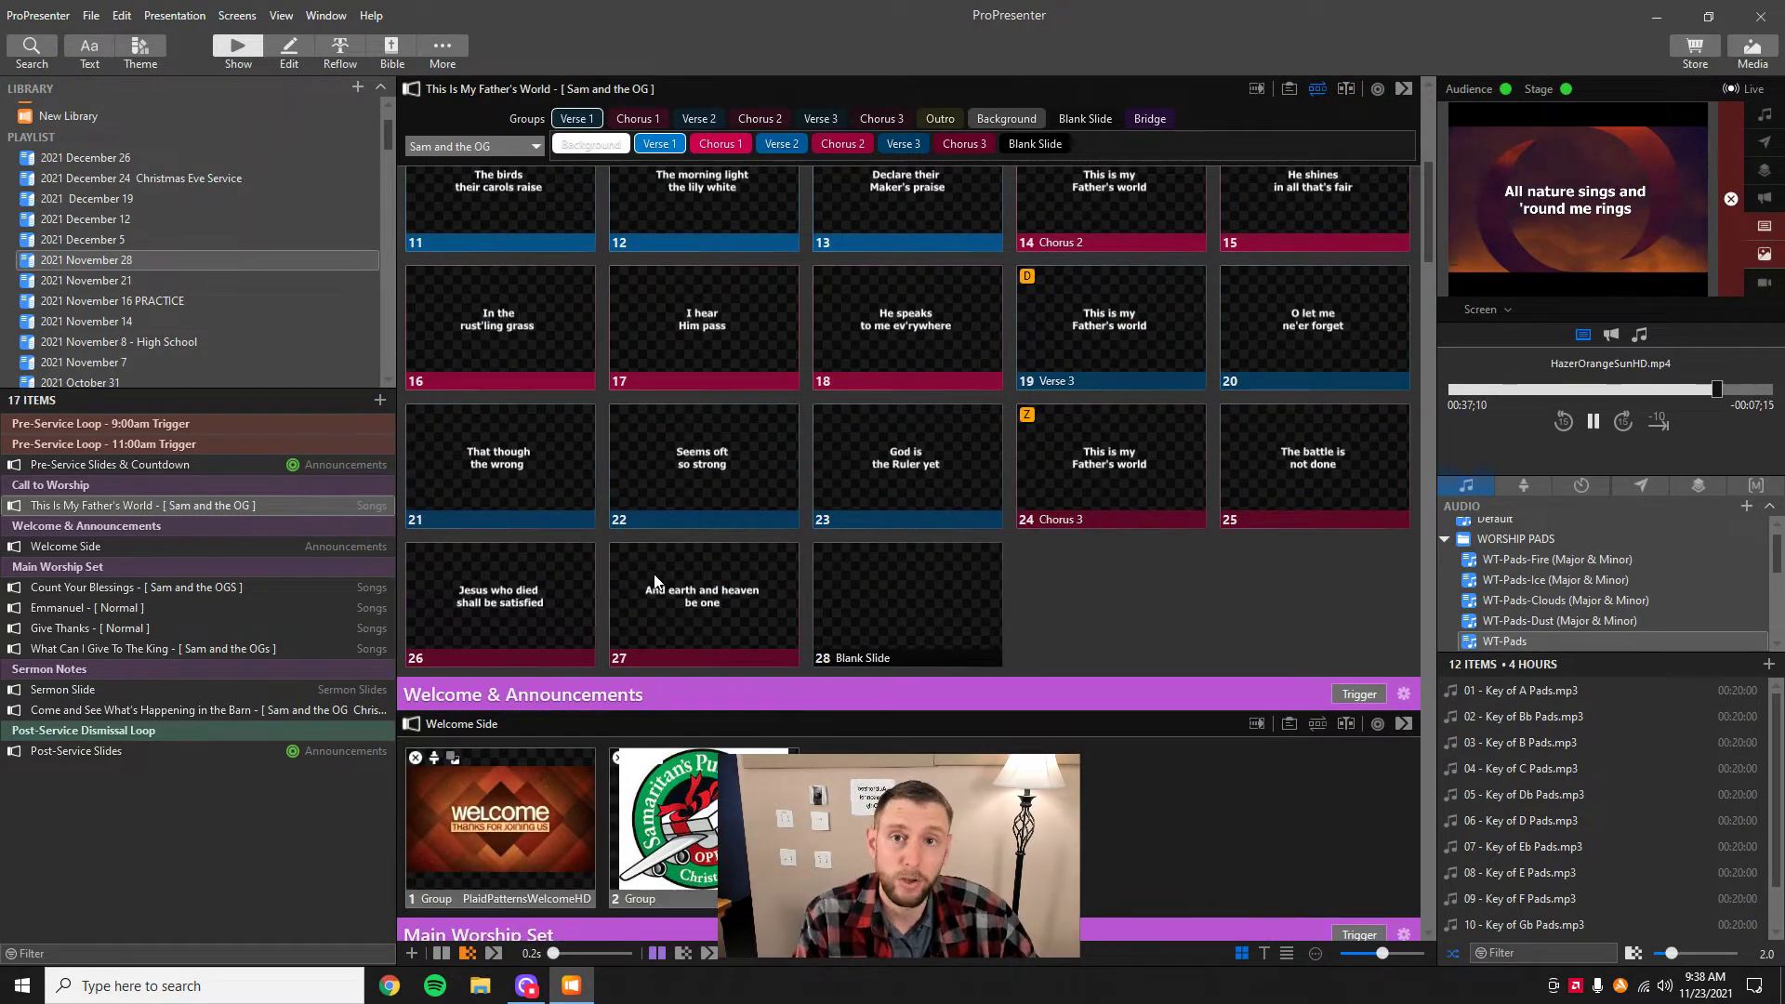
pyautogui.scroll(-5, 654, 583)
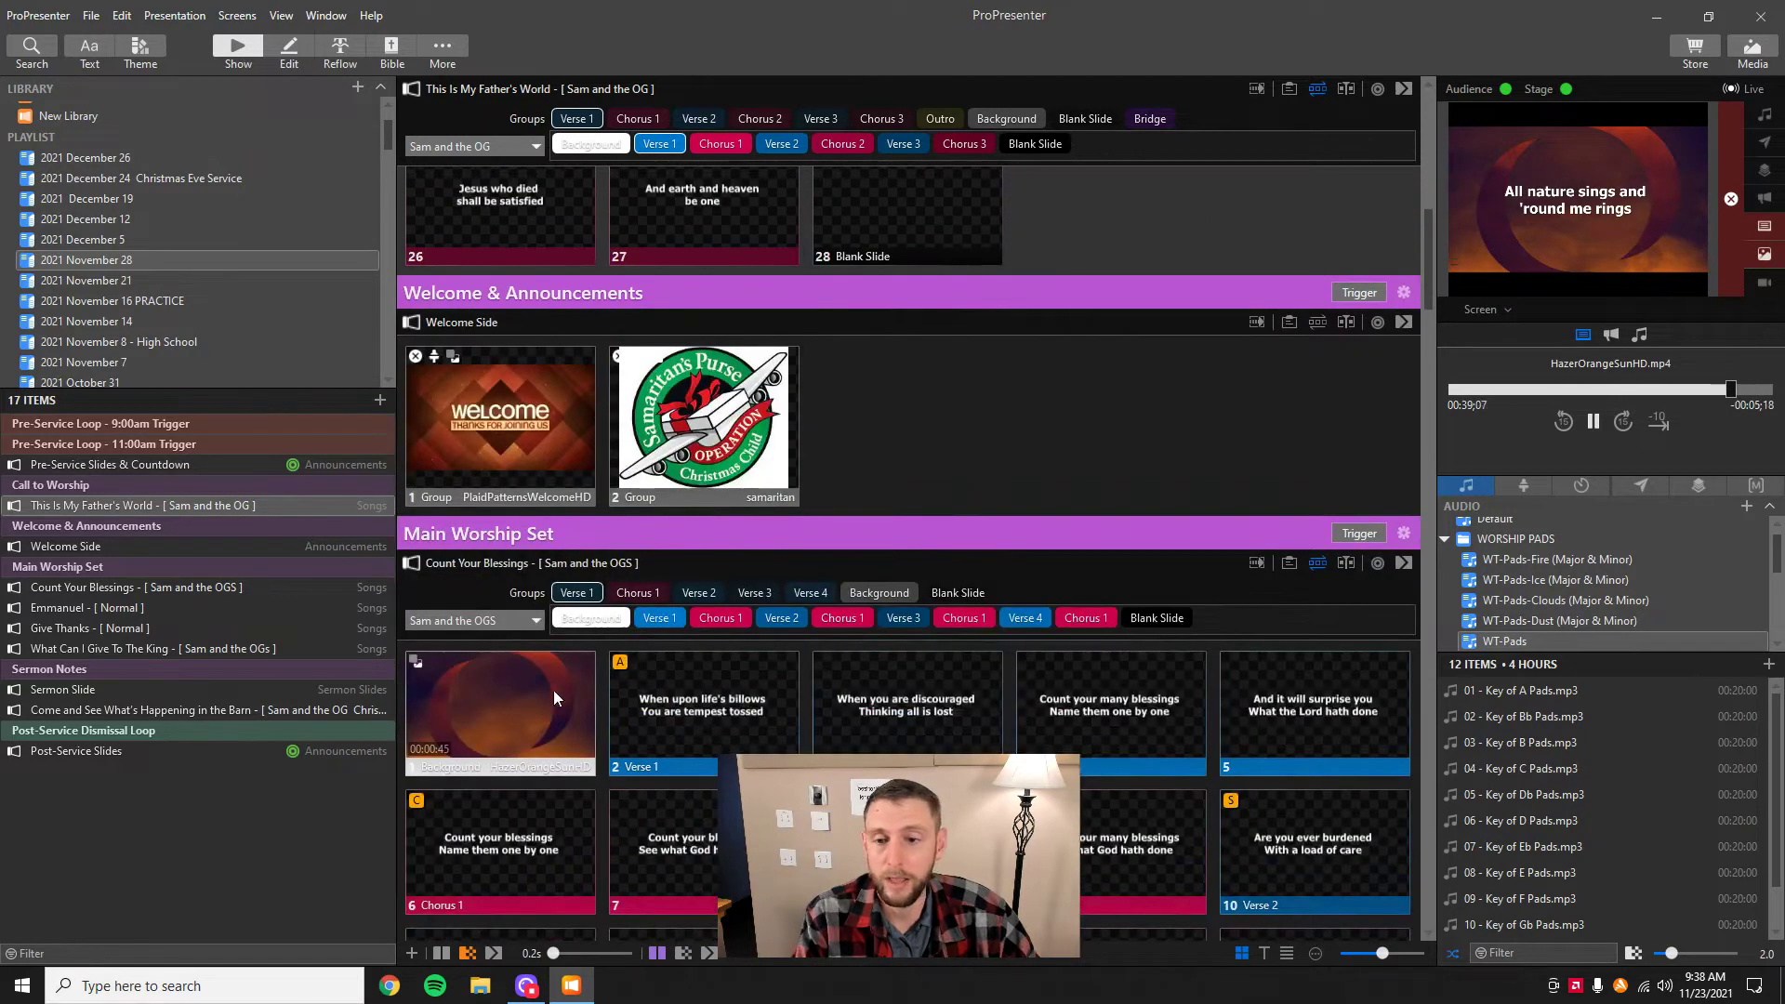
pyautogui.scroll(-1, 554, 690)
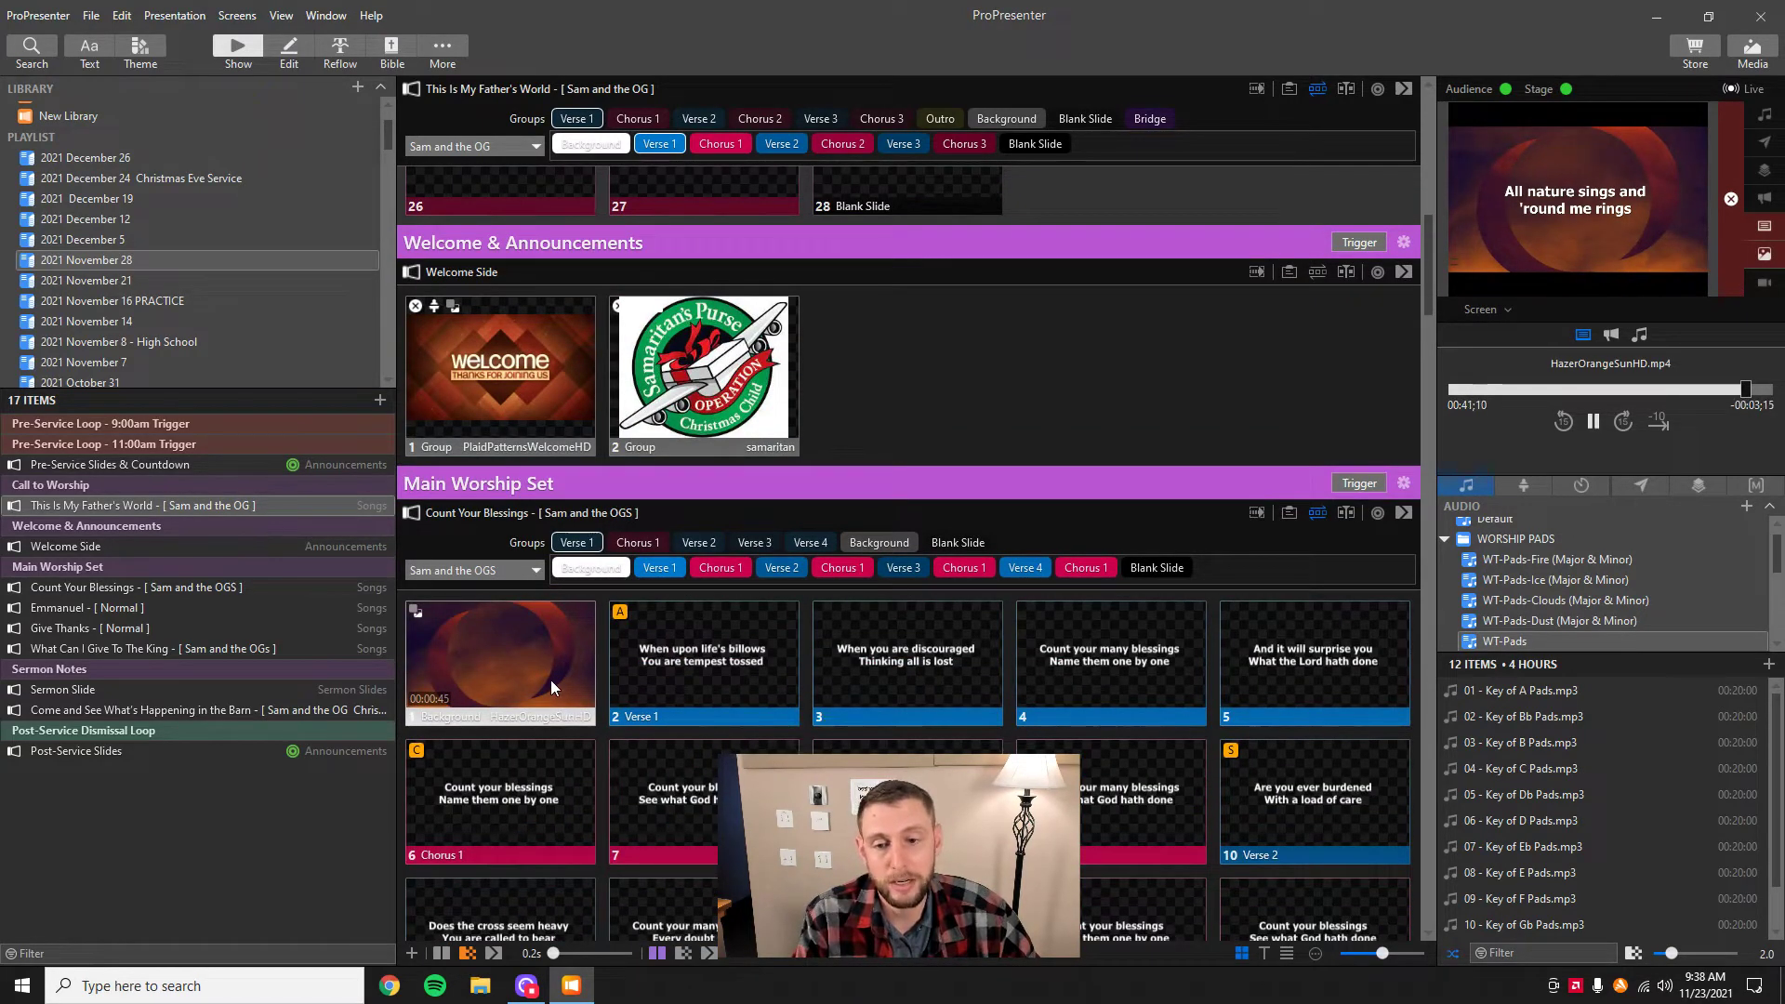
pyautogui.click(513, 664)
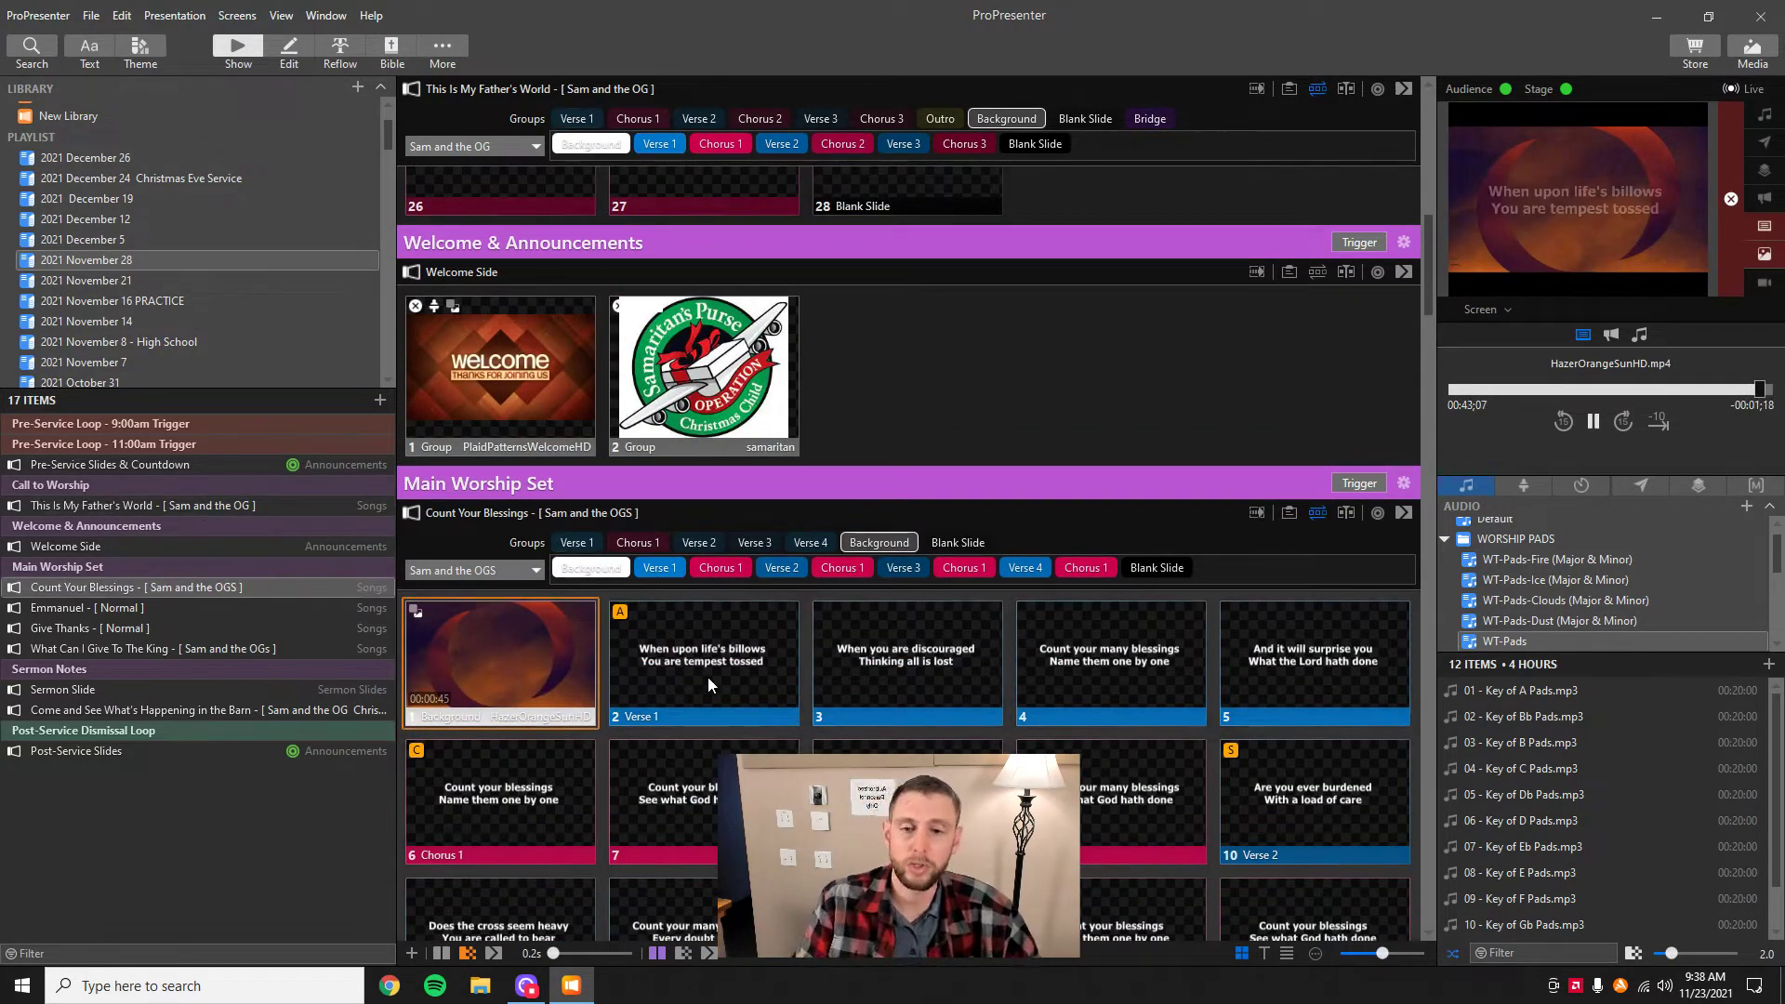
# - Step through Verse 1 of "Count Your Blessings" to slide 4
pyautogui.scroll(-1, 706, 677)
pyautogui.press('Right')
pyautogui.press('Right')
pyautogui.press('Right')
# - Look through the Main Worship Set songs from "Count Your Blessings" to "What Can I Give To The King" and back
pyautogui.scroll(-4, 689, 695)
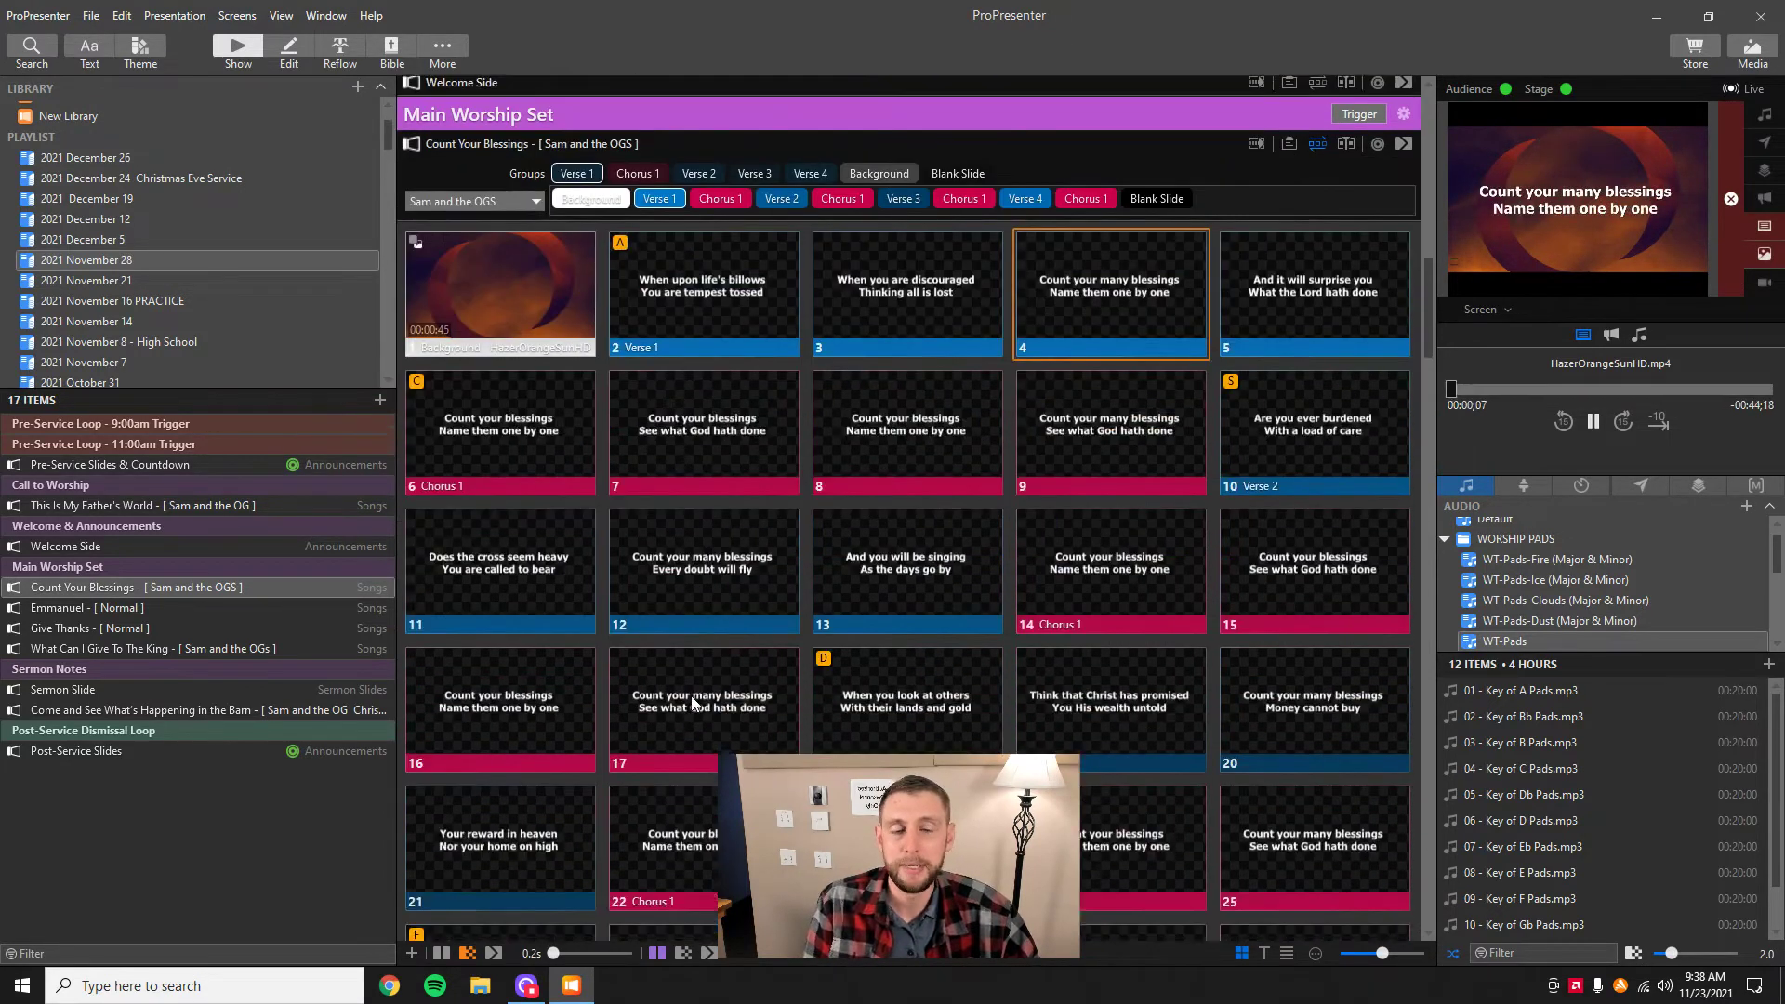
pyautogui.scroll(-8, 690, 695)
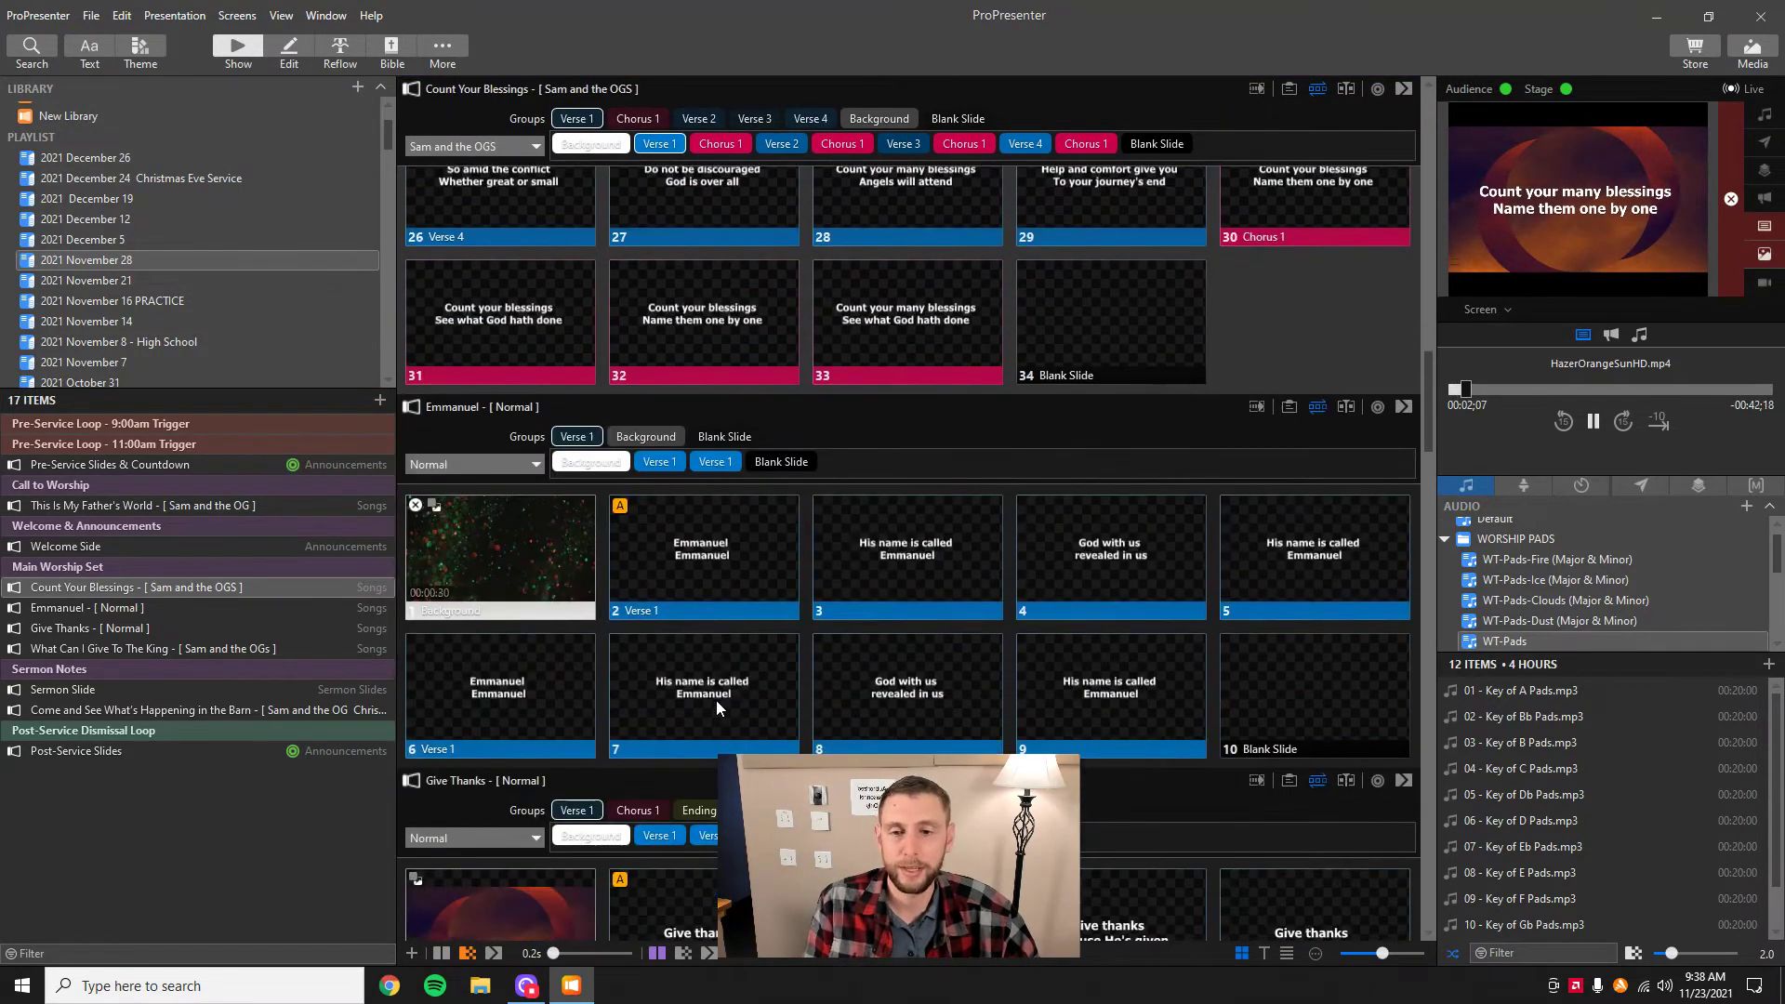
pyautogui.scroll(-6, 716, 700)
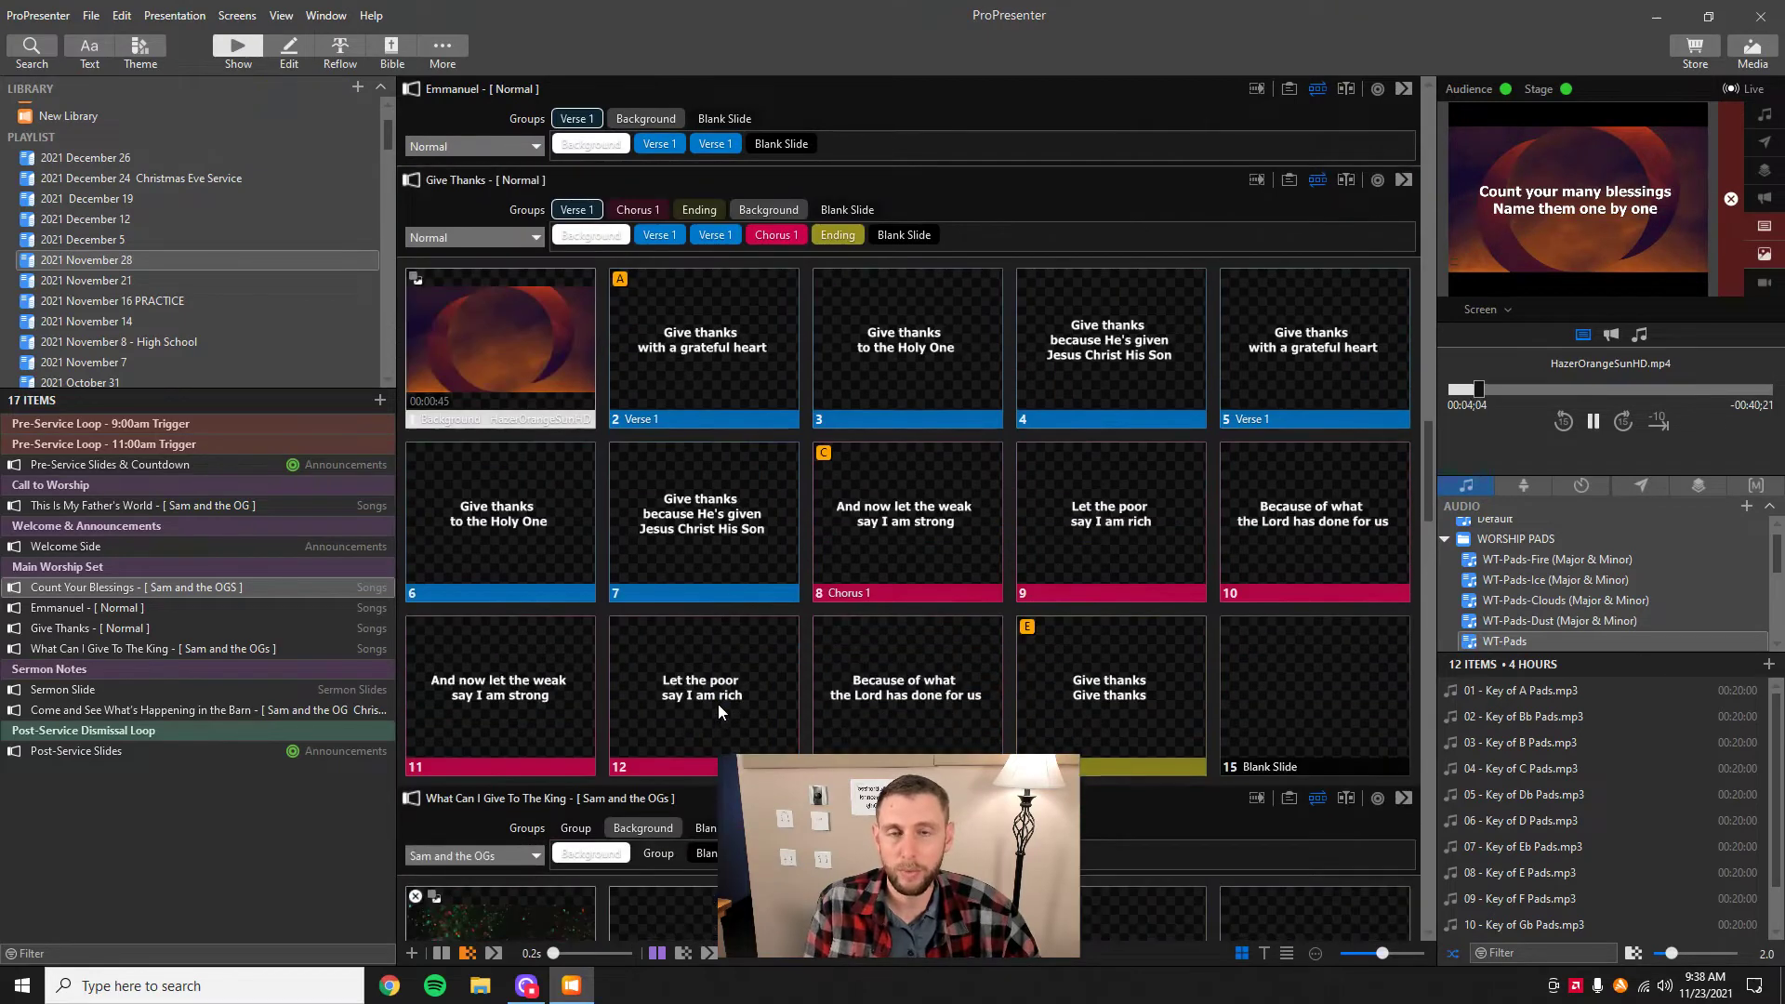
pyautogui.scroll(-1, 718, 710)
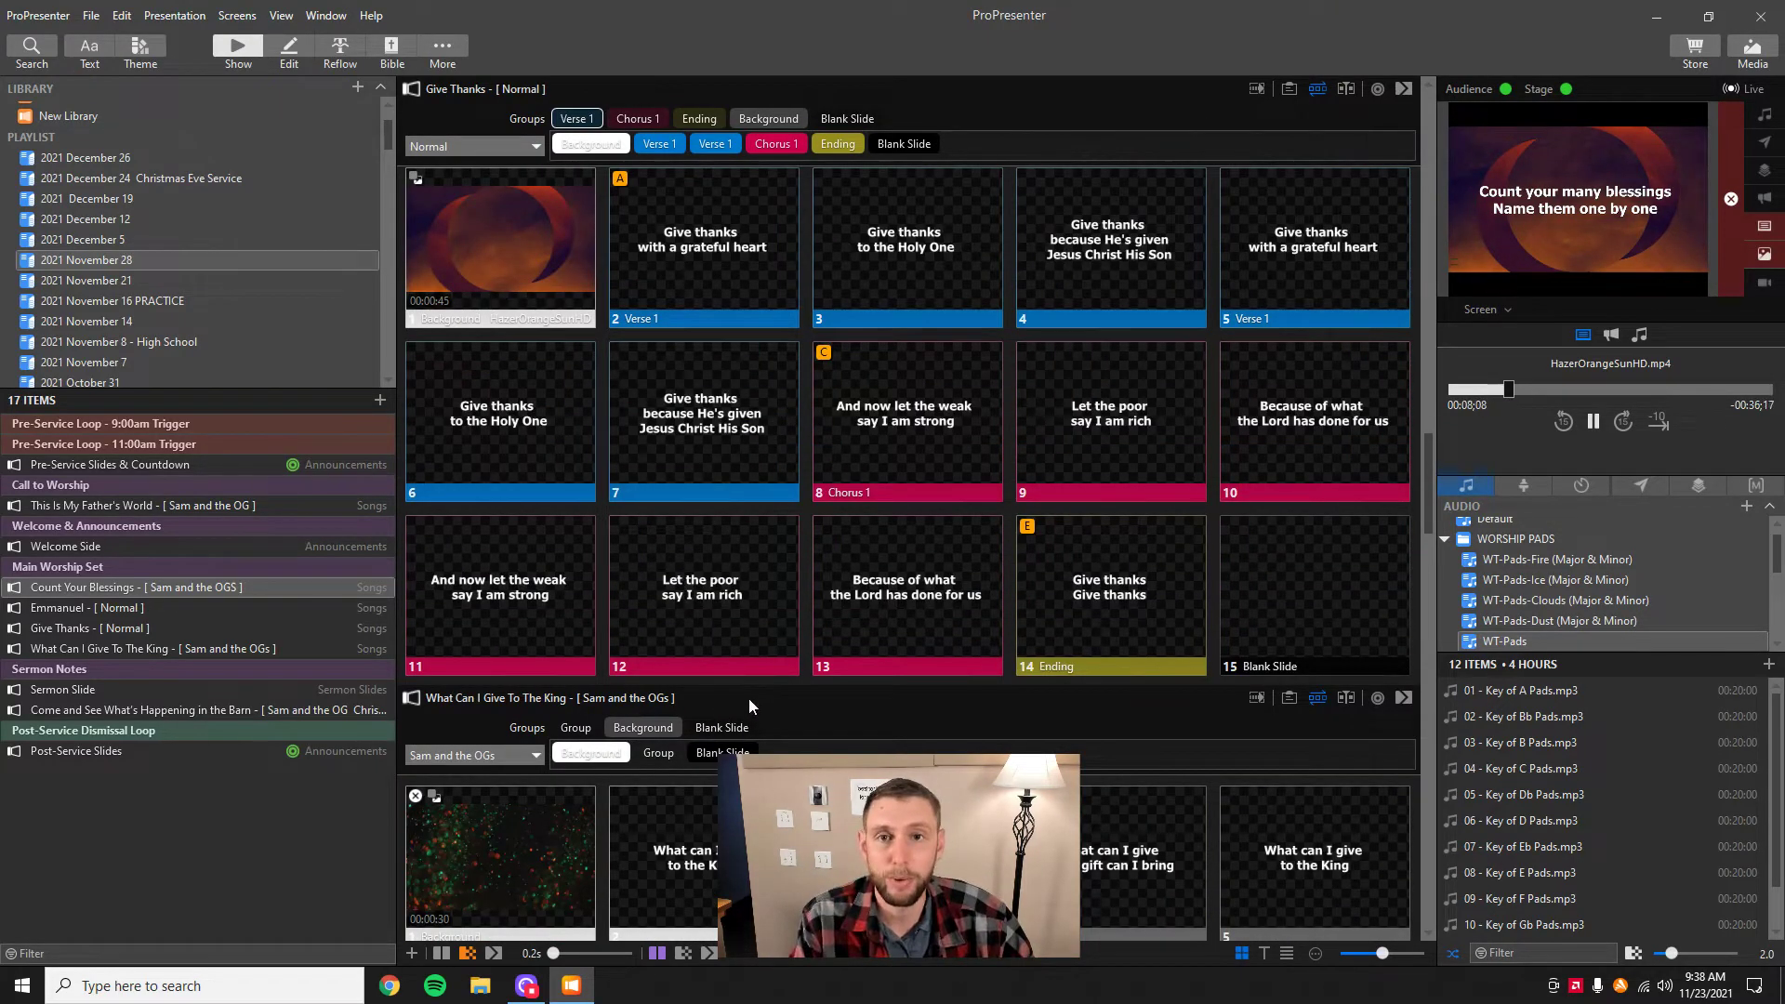
pyautogui.scroll(-1, 723, 700)
pyautogui.scroll(2, 827, 693)
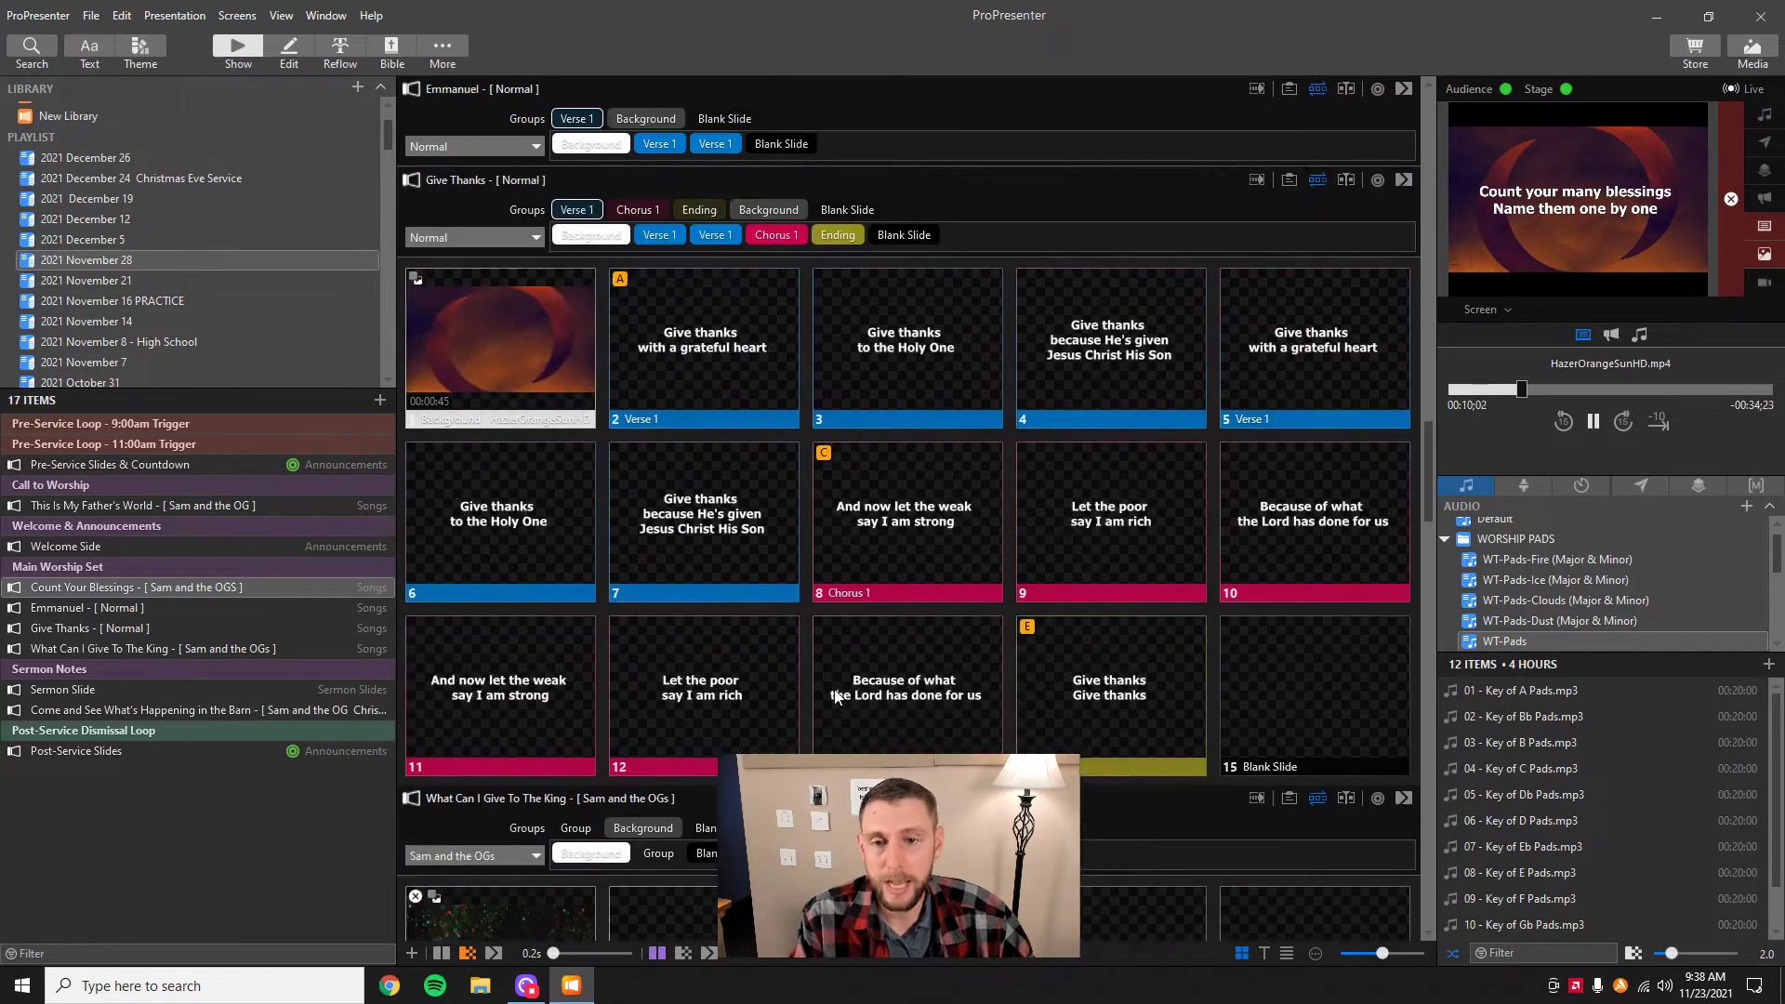
pyautogui.scroll(3, 834, 692)
pyautogui.scroll(1, 844, 693)
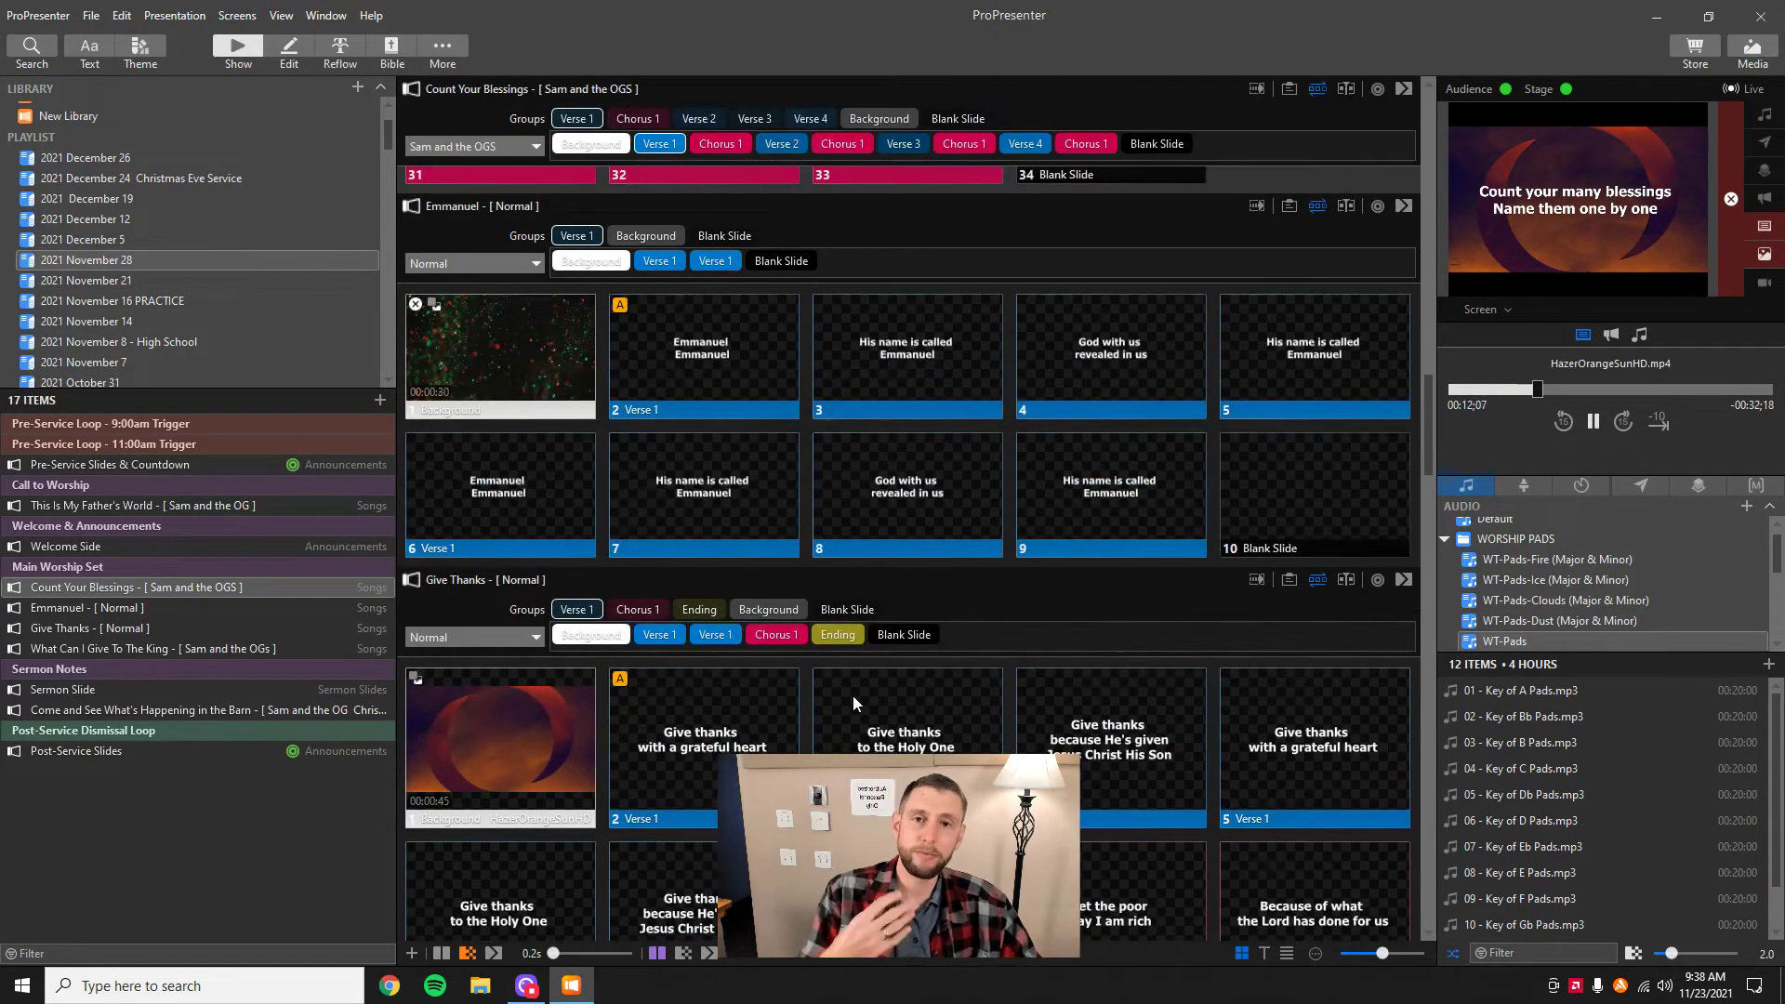
pyautogui.scroll(9, 914, 658)
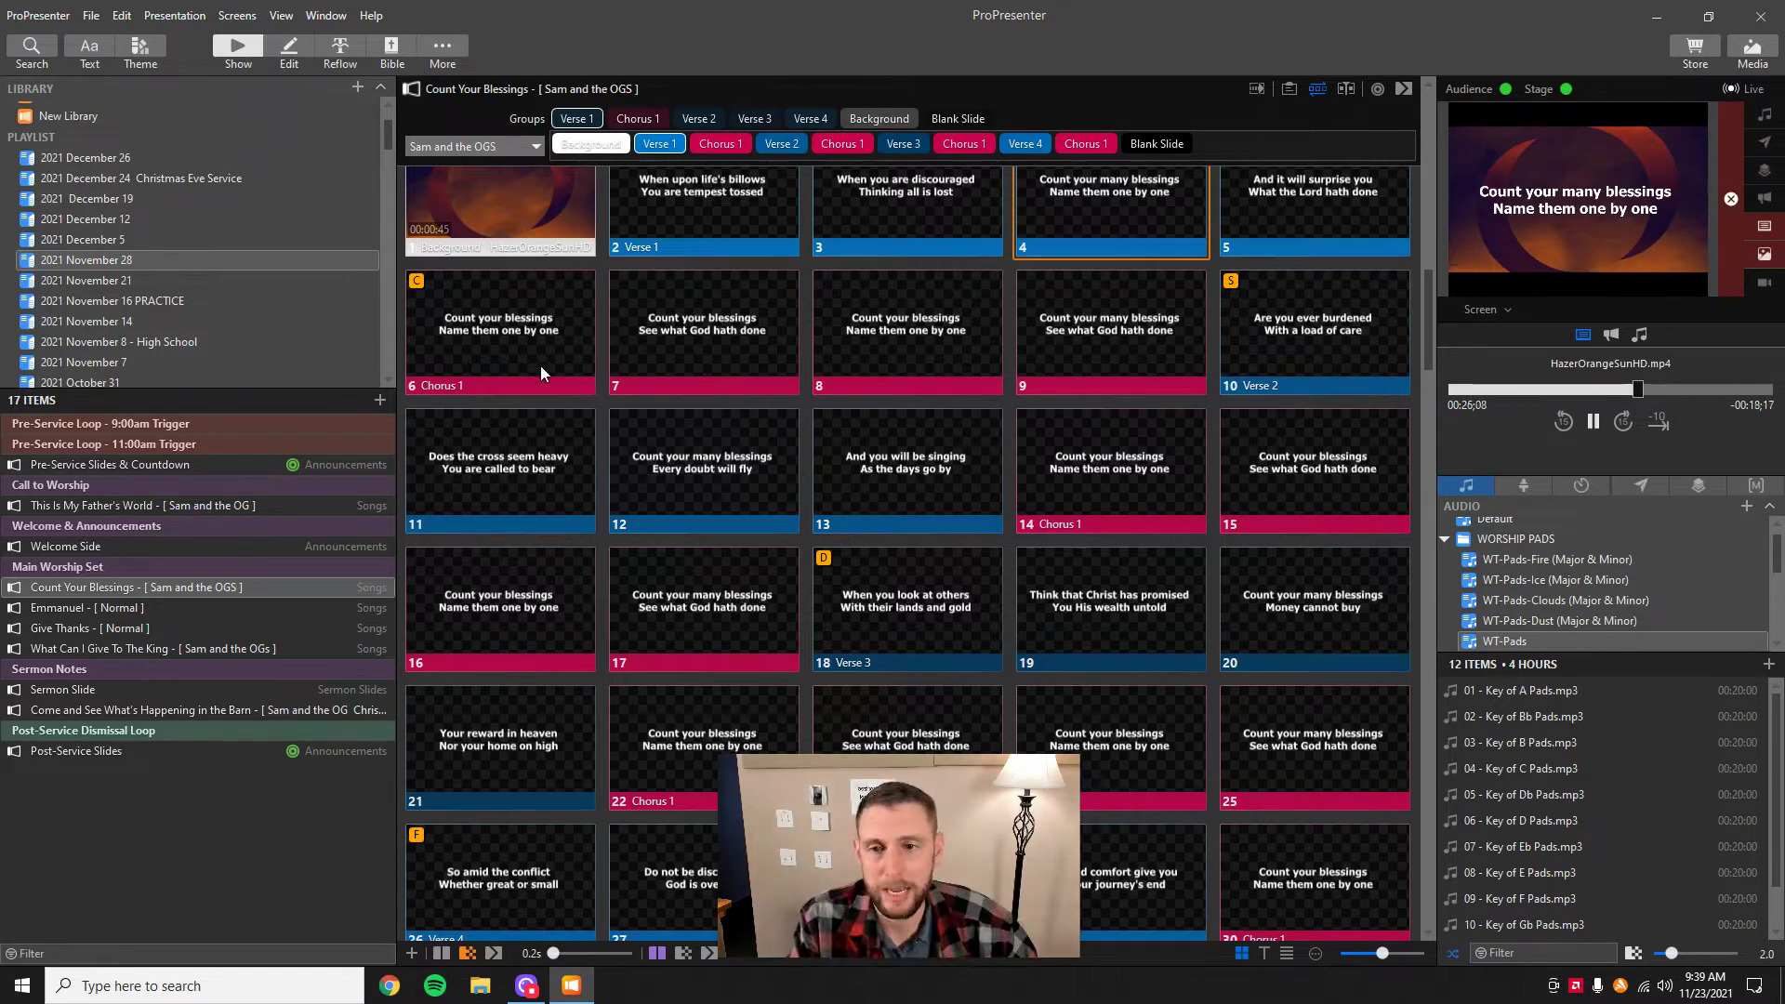
# - Go to "Emmanuel" in the playlist and put its Verse 1 slides live one after another from slide 2 to slide 6
pyautogui.click(85, 608)
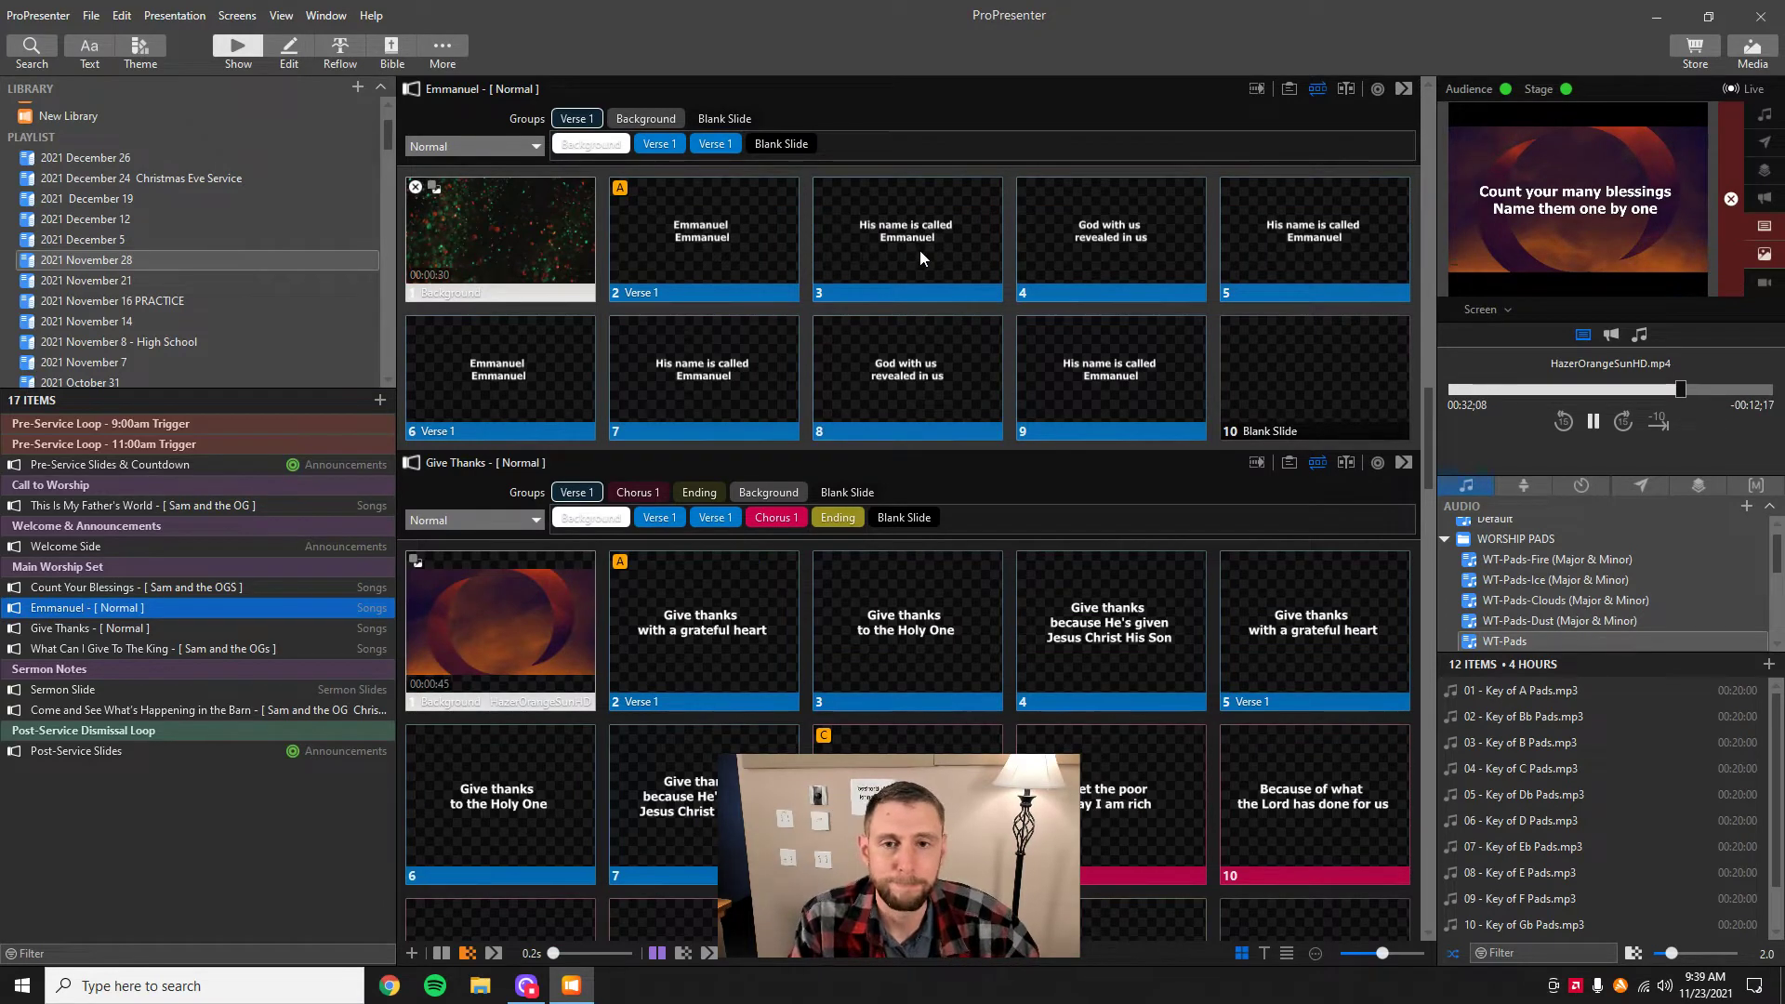
pyautogui.click(716, 249)
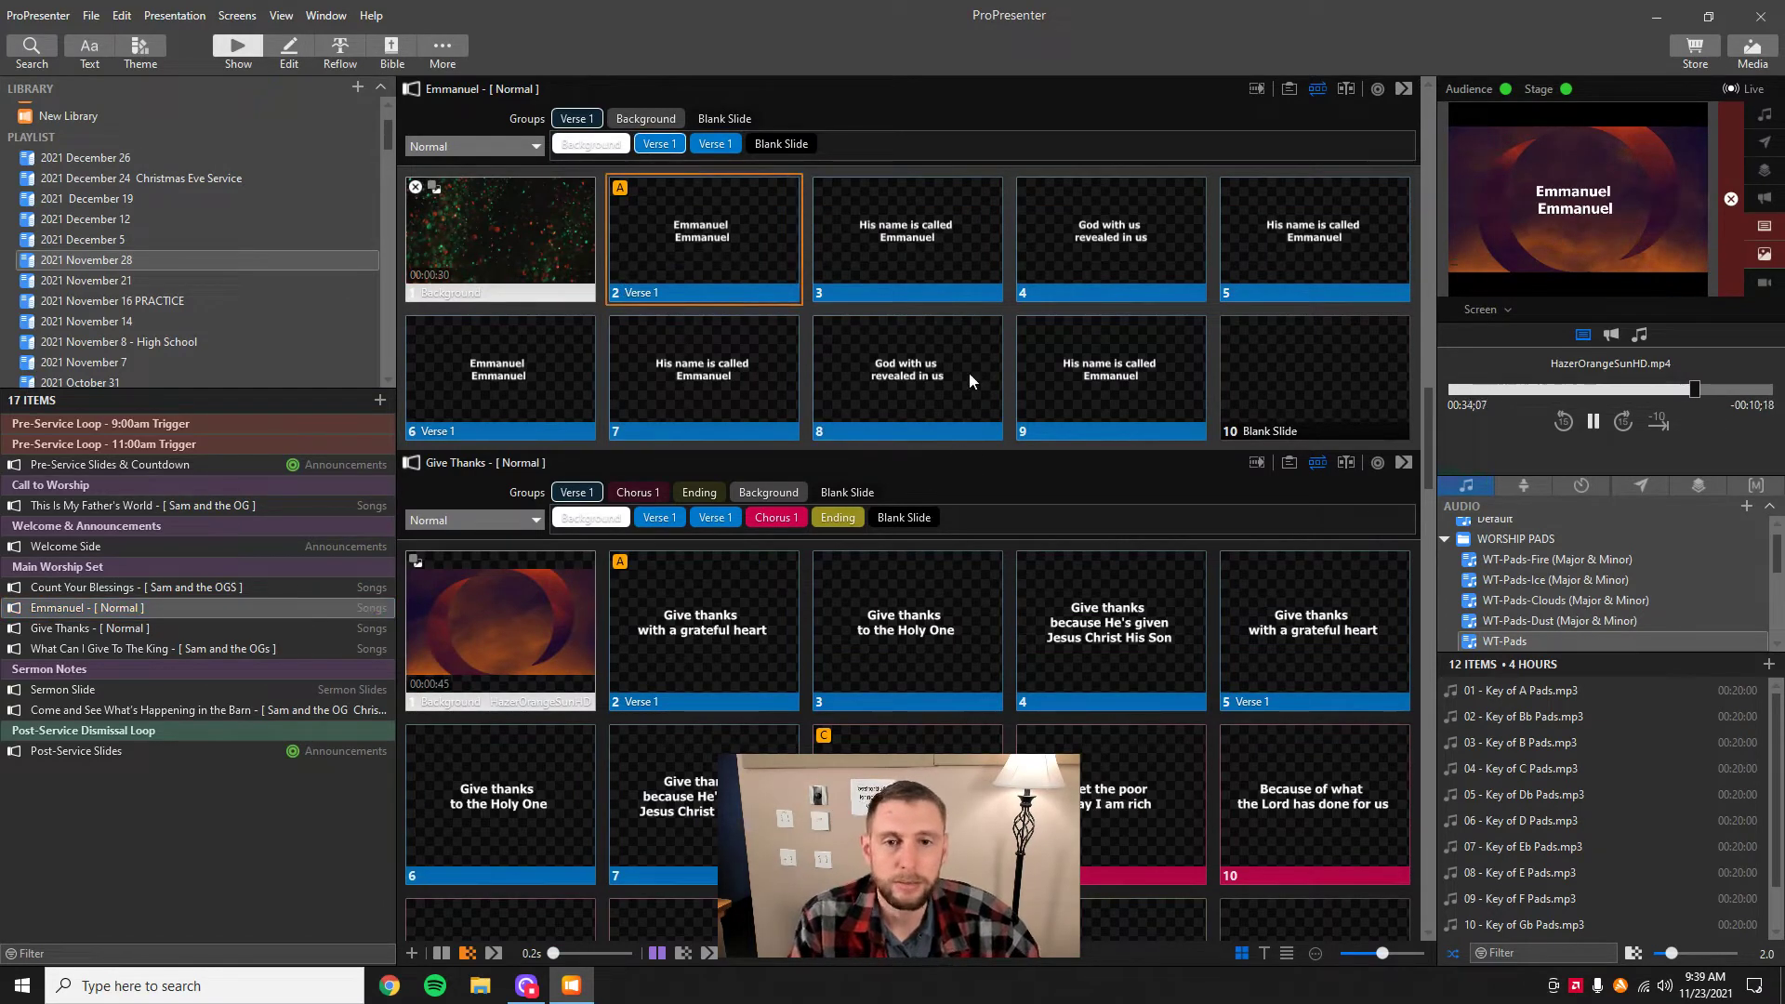
pyautogui.click(897, 244)
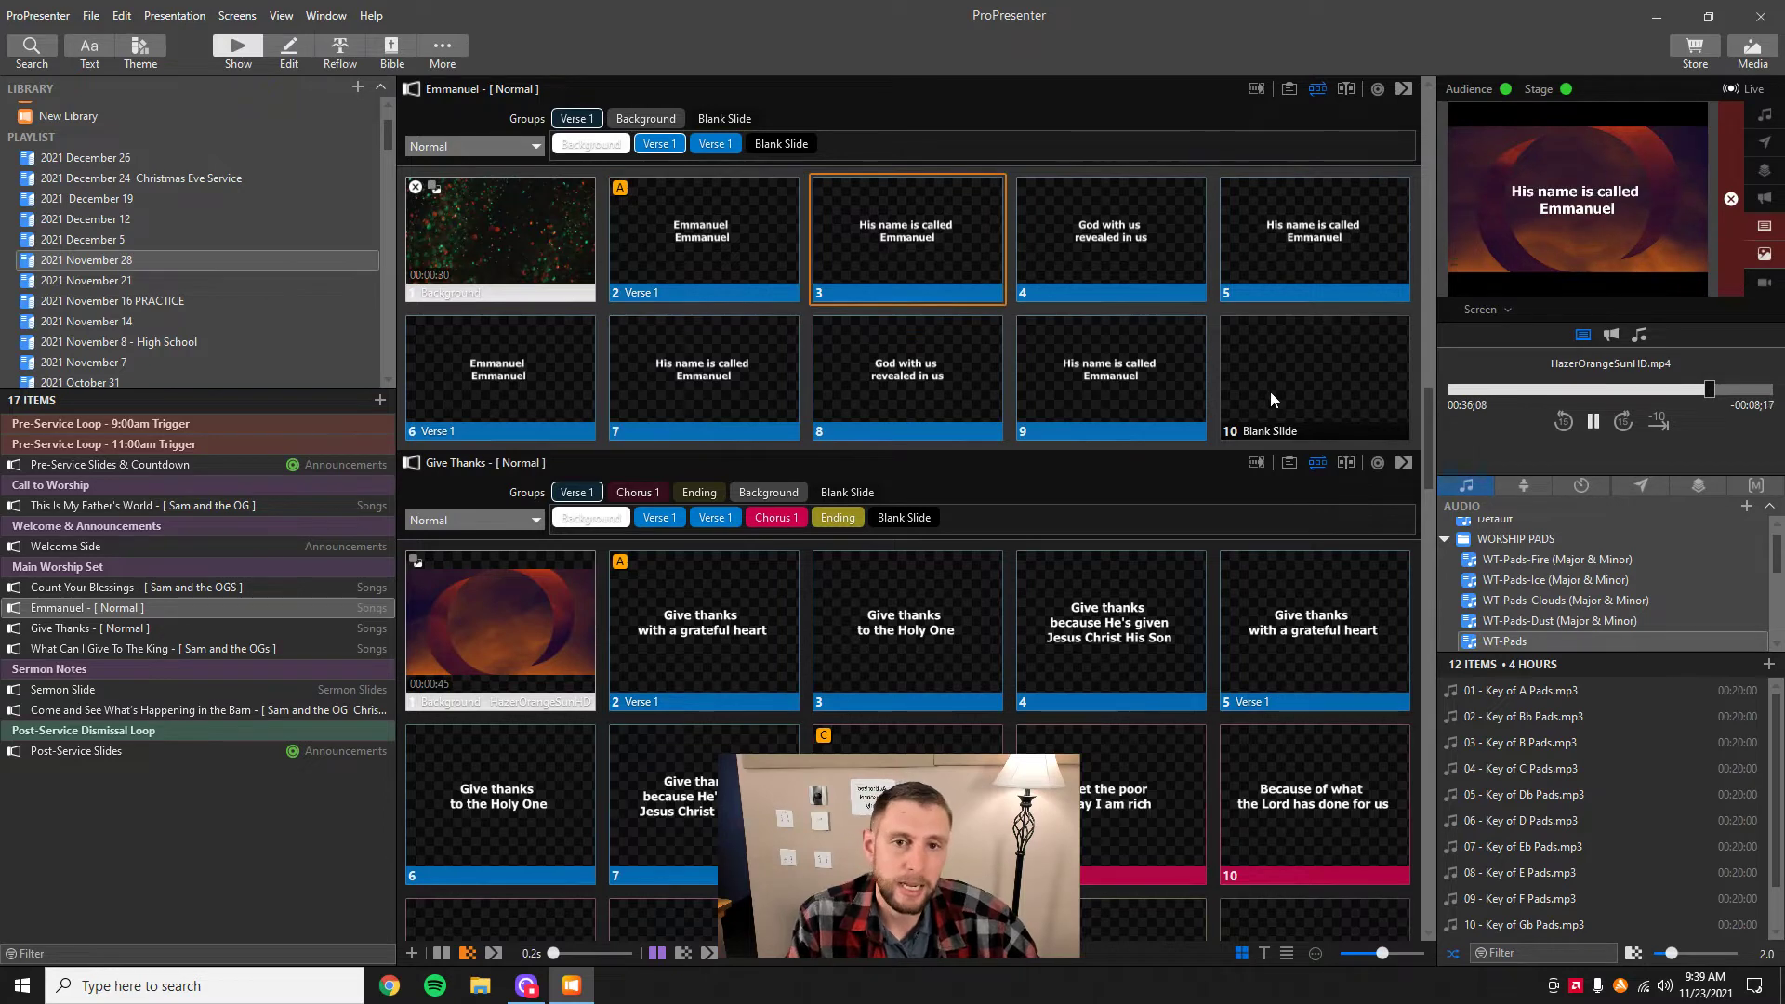
pyautogui.click(1097, 268)
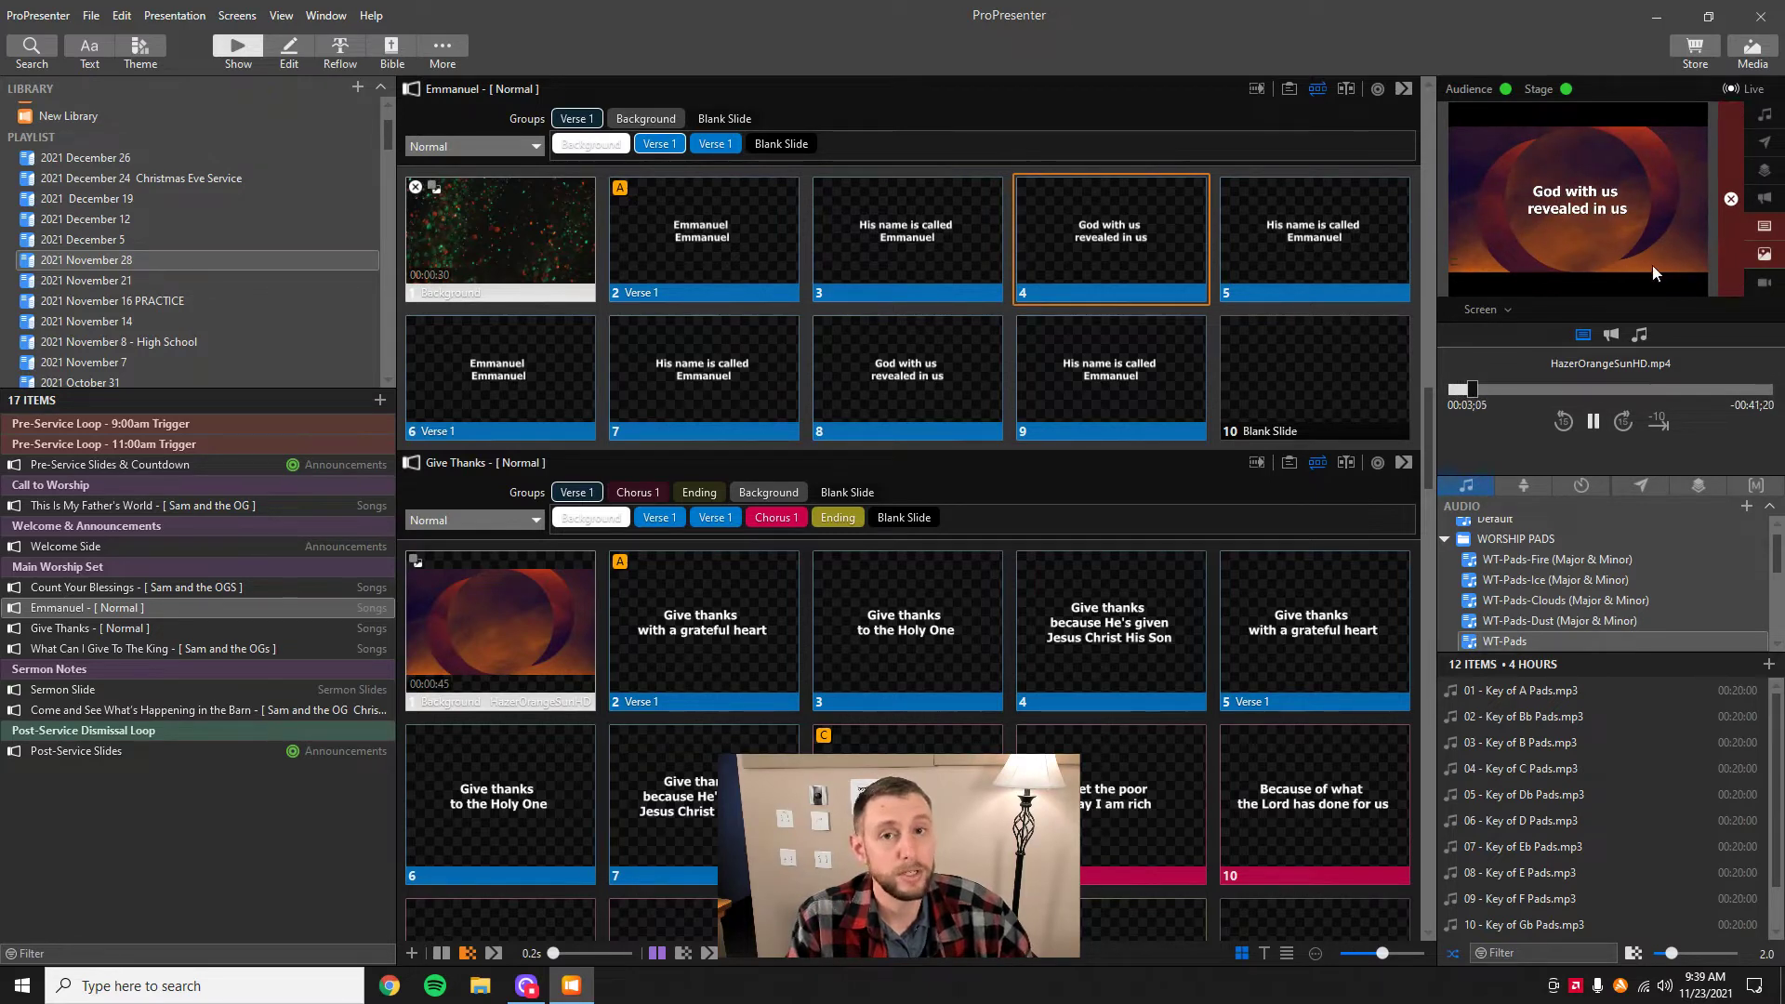
pyautogui.click(1325, 264)
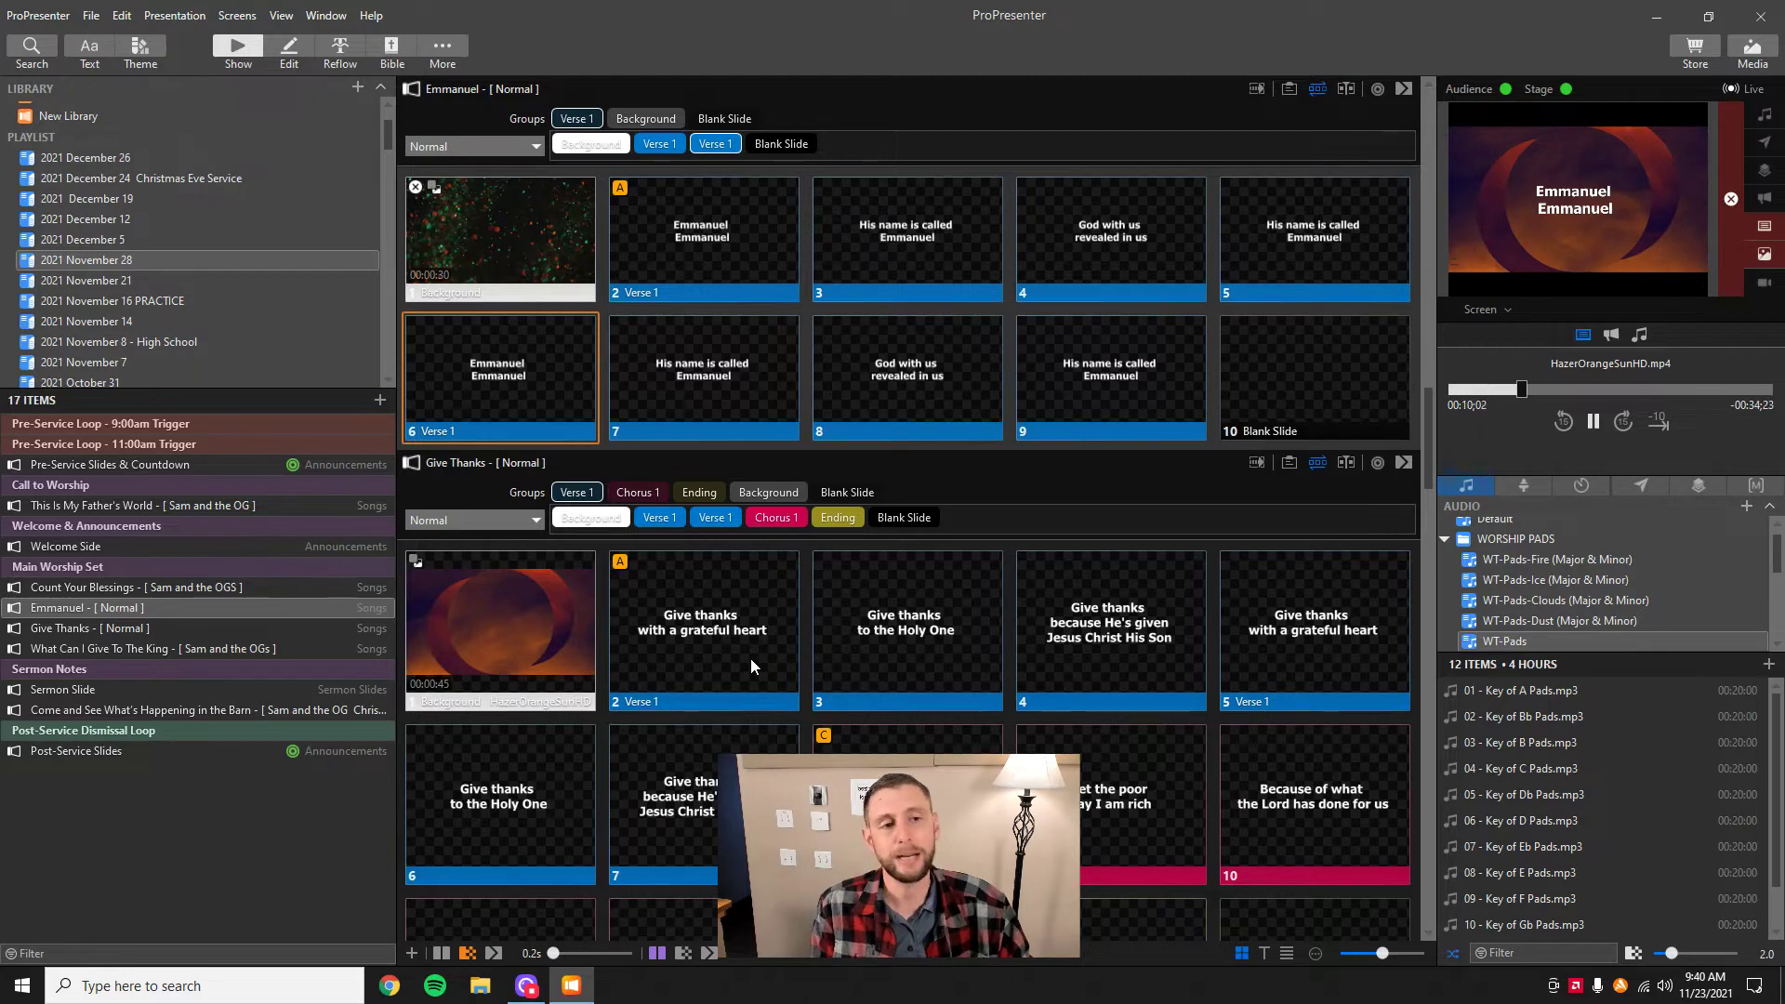
# - Put the Verse 1 slides of "Give Thanks" live one after another from slide 2 to slide 5
pyautogui.click(723, 639)
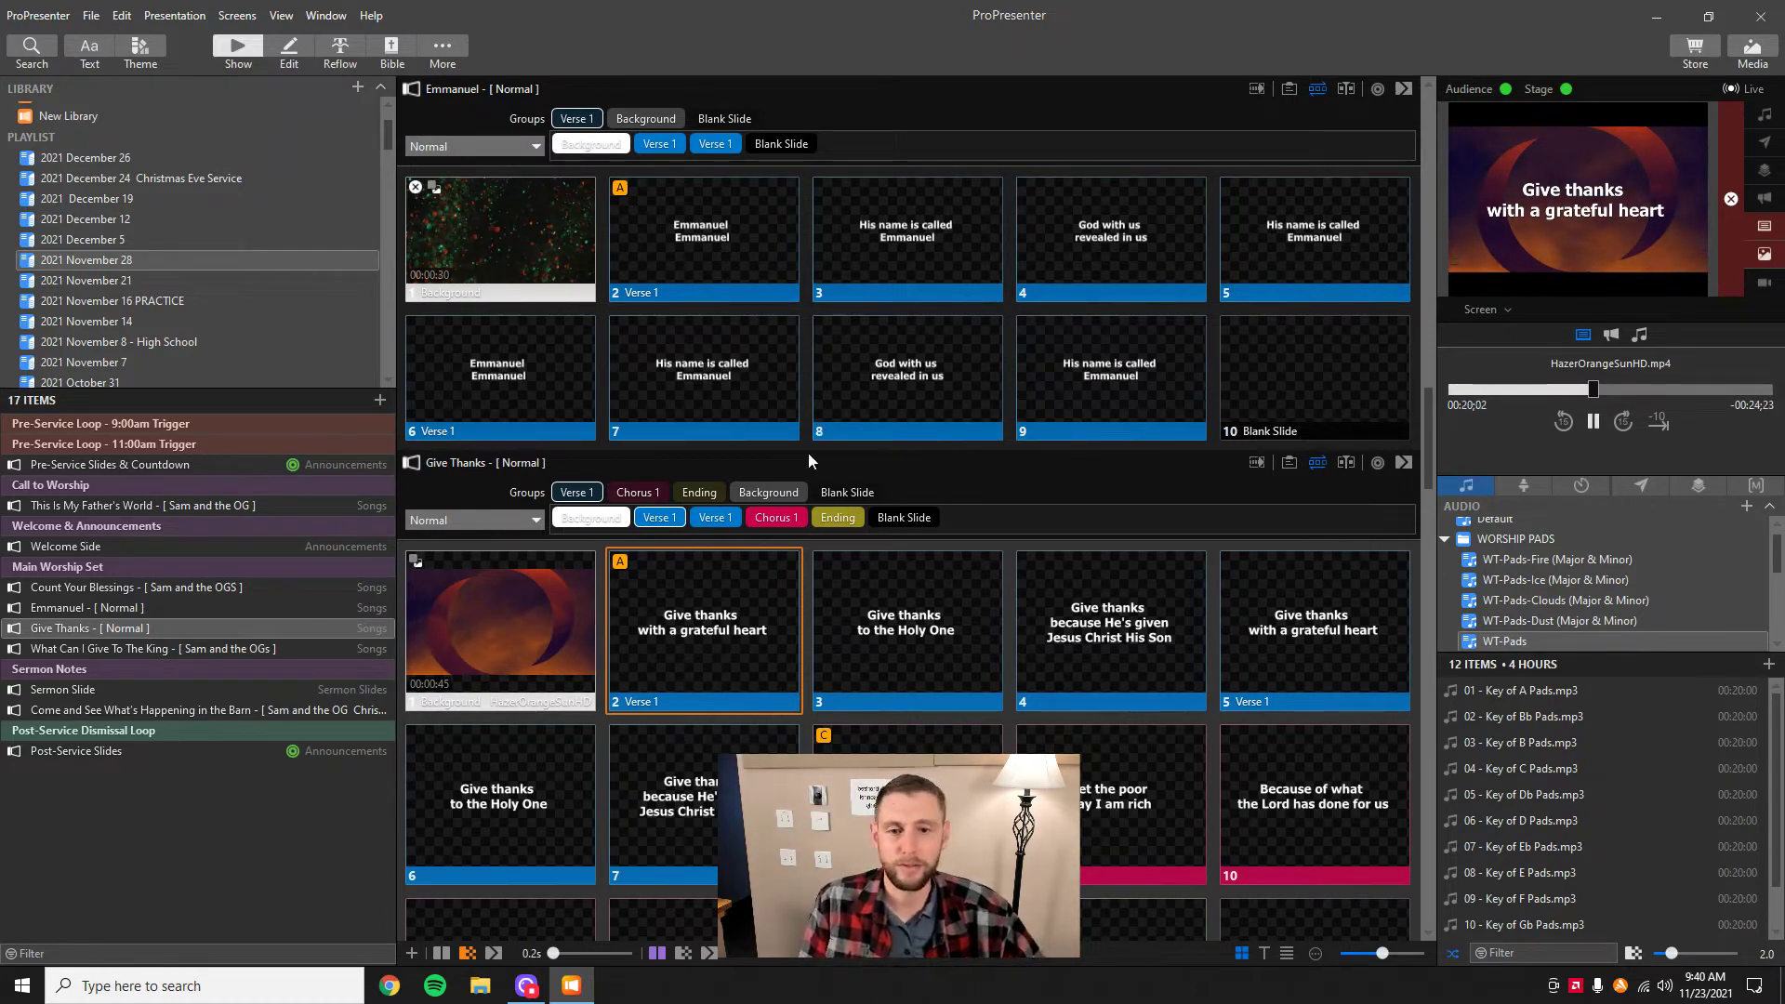
pyautogui.scroll(-2, 842, 563)
pyautogui.click(844, 565)
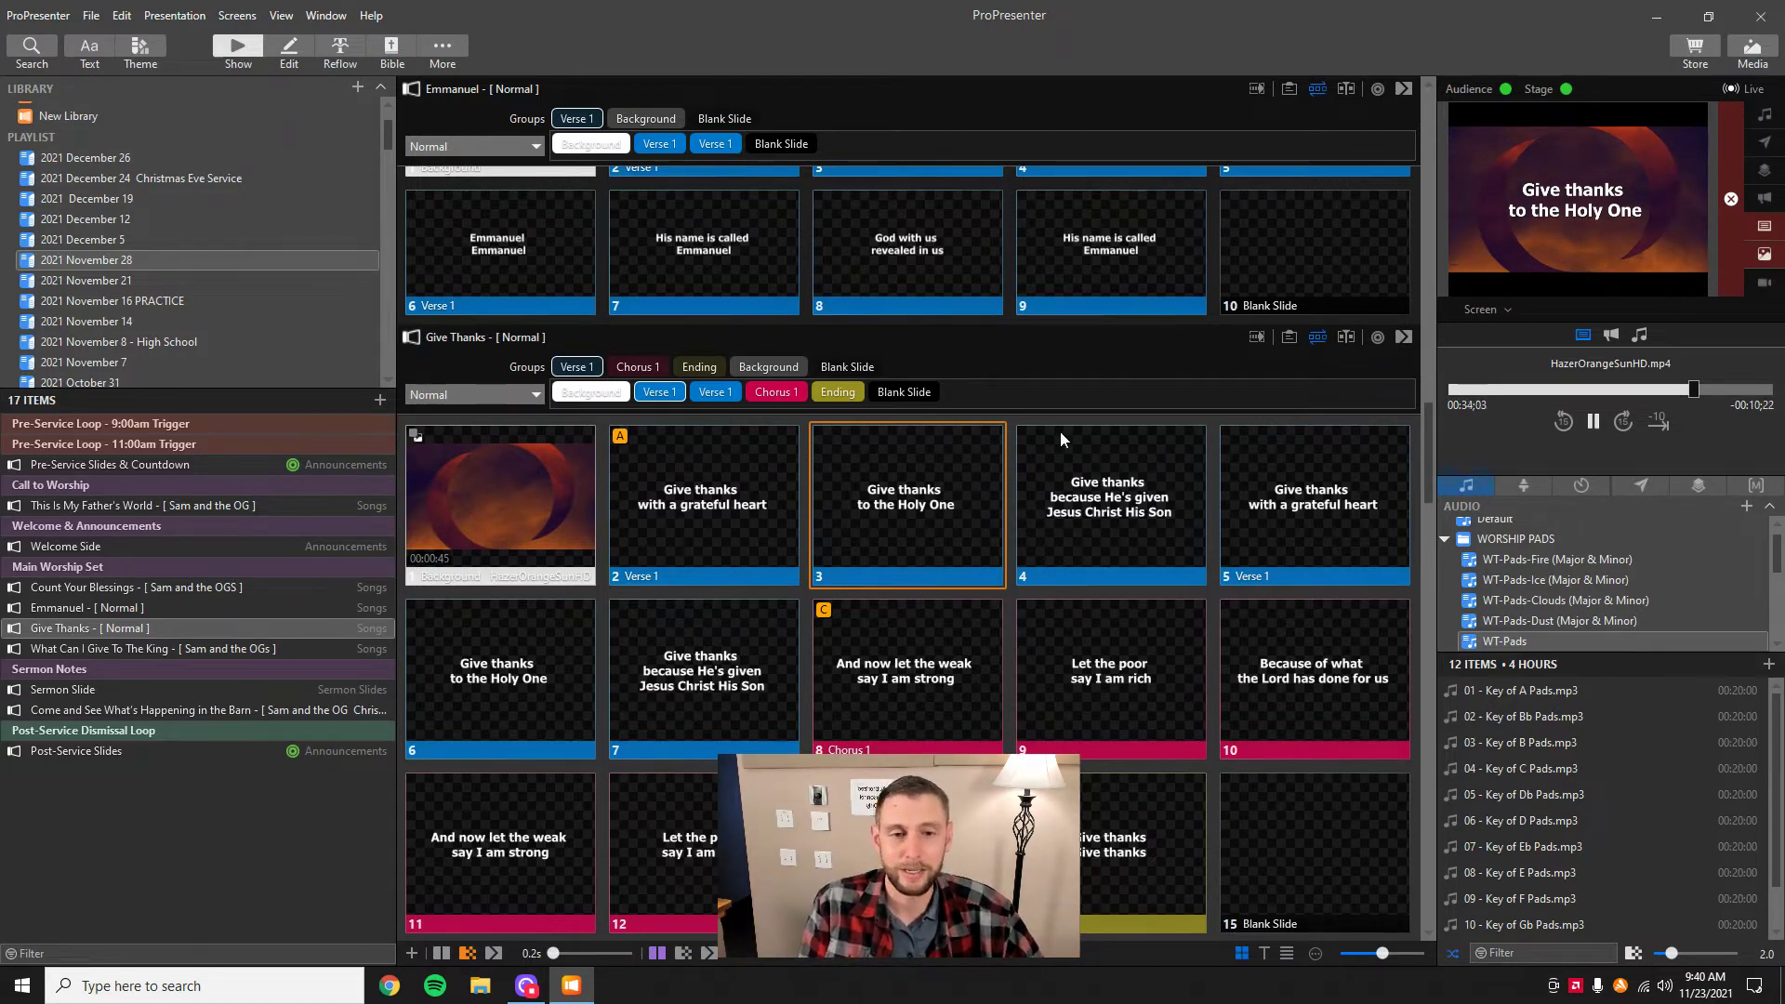
pyautogui.click(1074, 496)
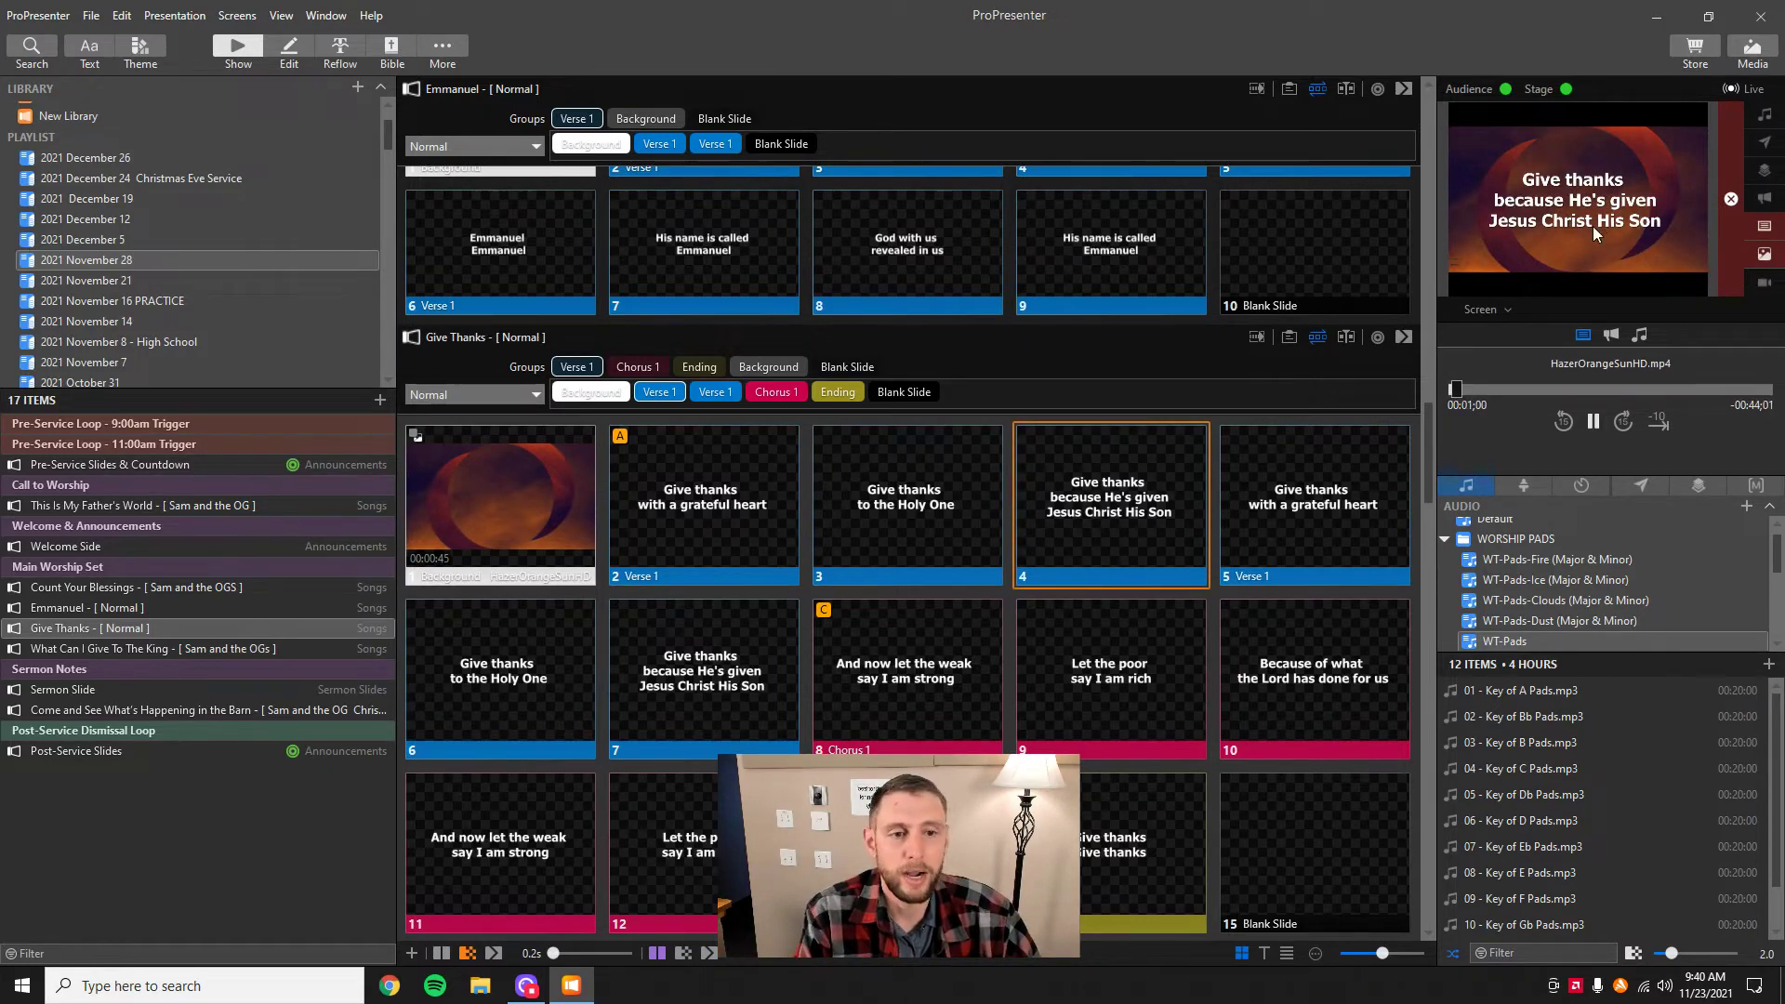
pyautogui.click(1290, 507)
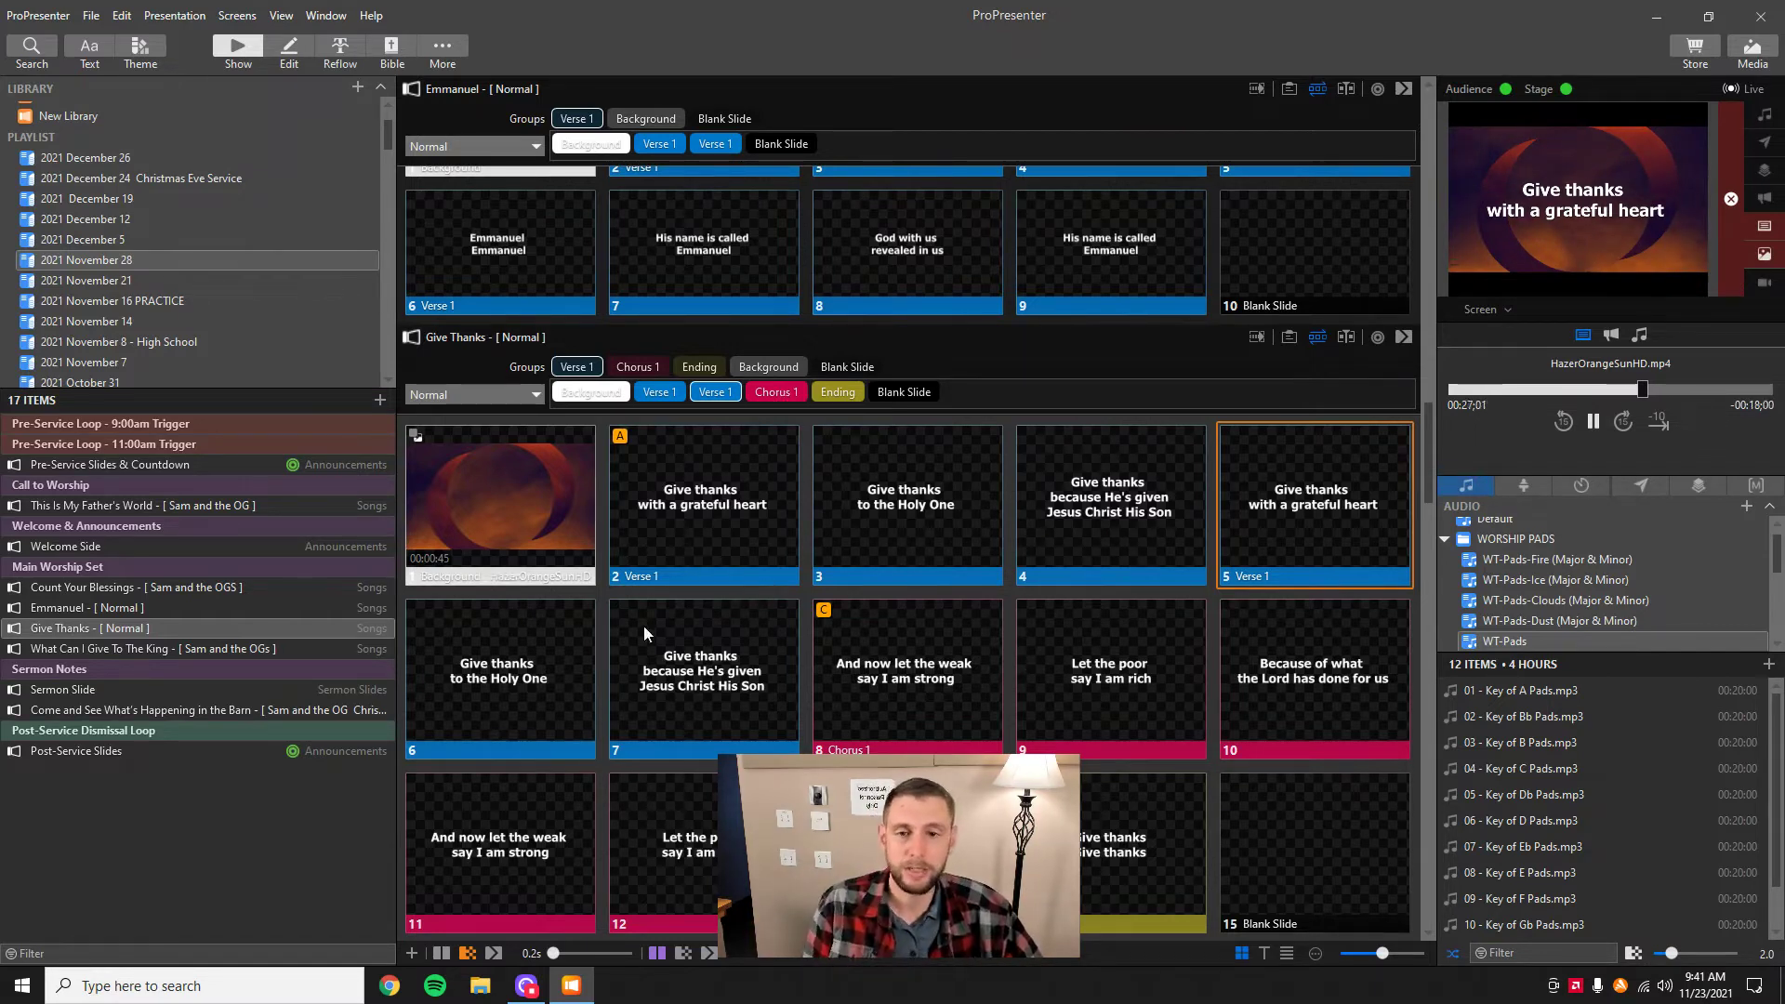
# - Restart "Give Thanks" from its Background slide and put Verse 1 slides 2 and 3 live
pyautogui.click(524, 518)
pyautogui.click(705, 516)
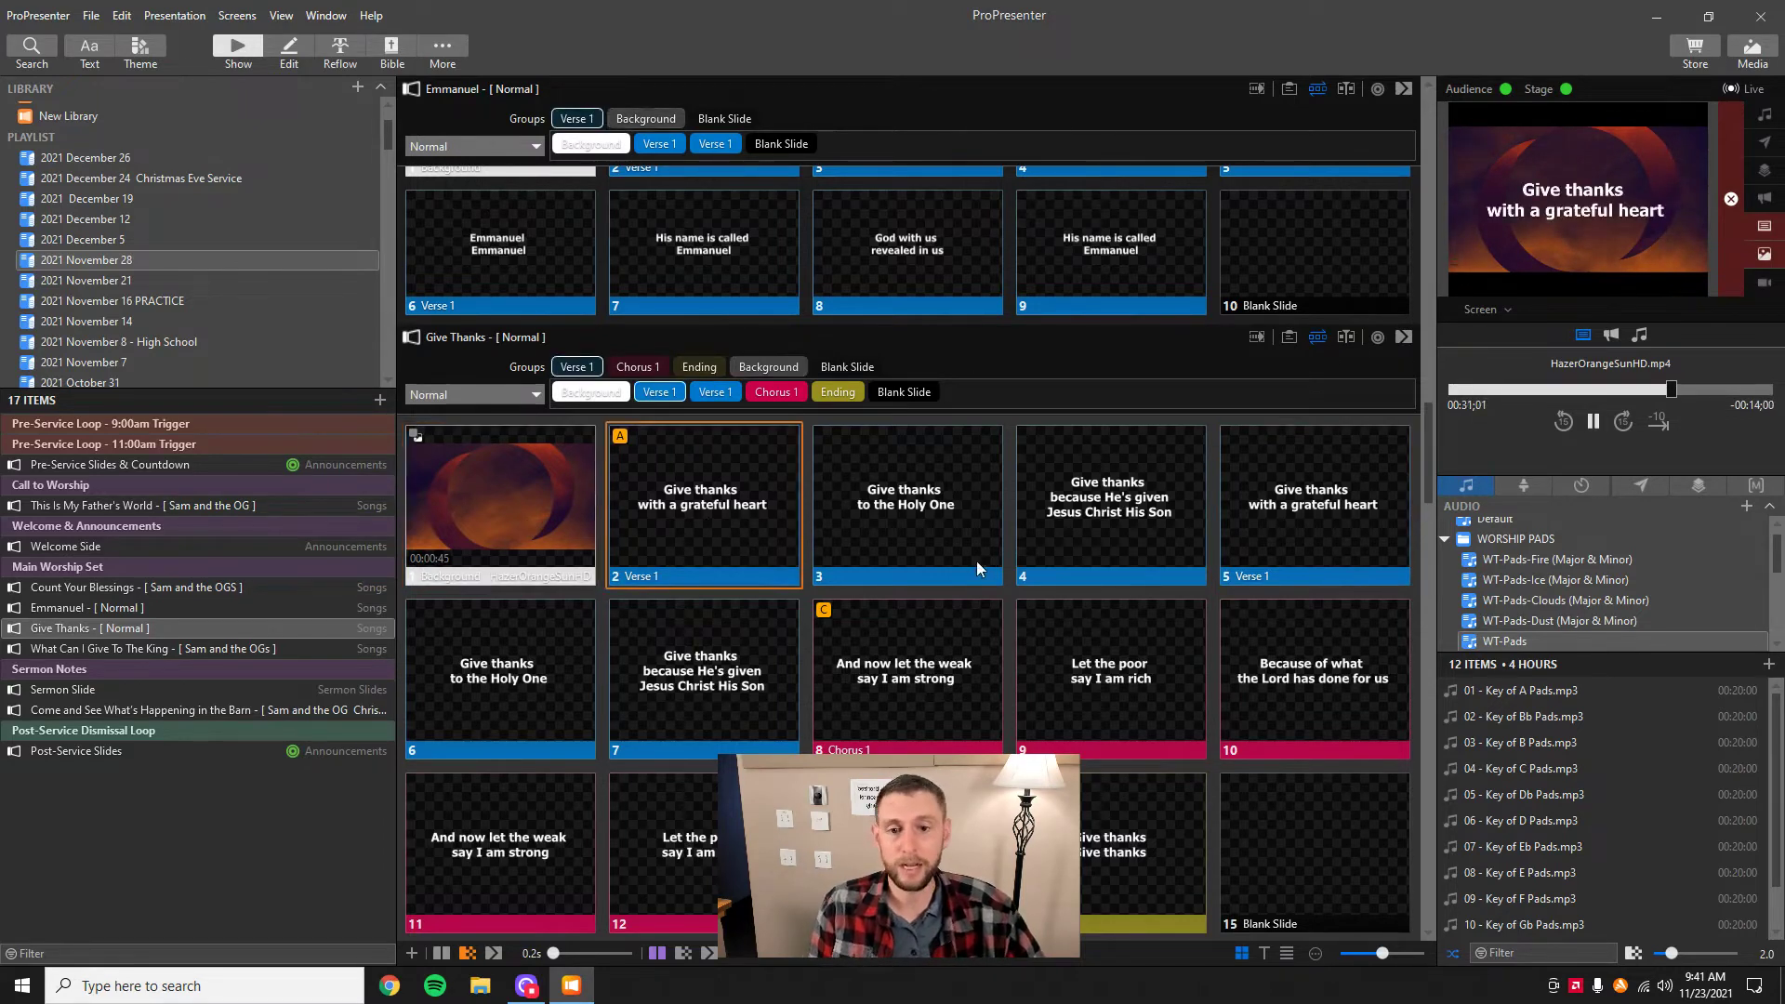
pyautogui.click(923, 517)
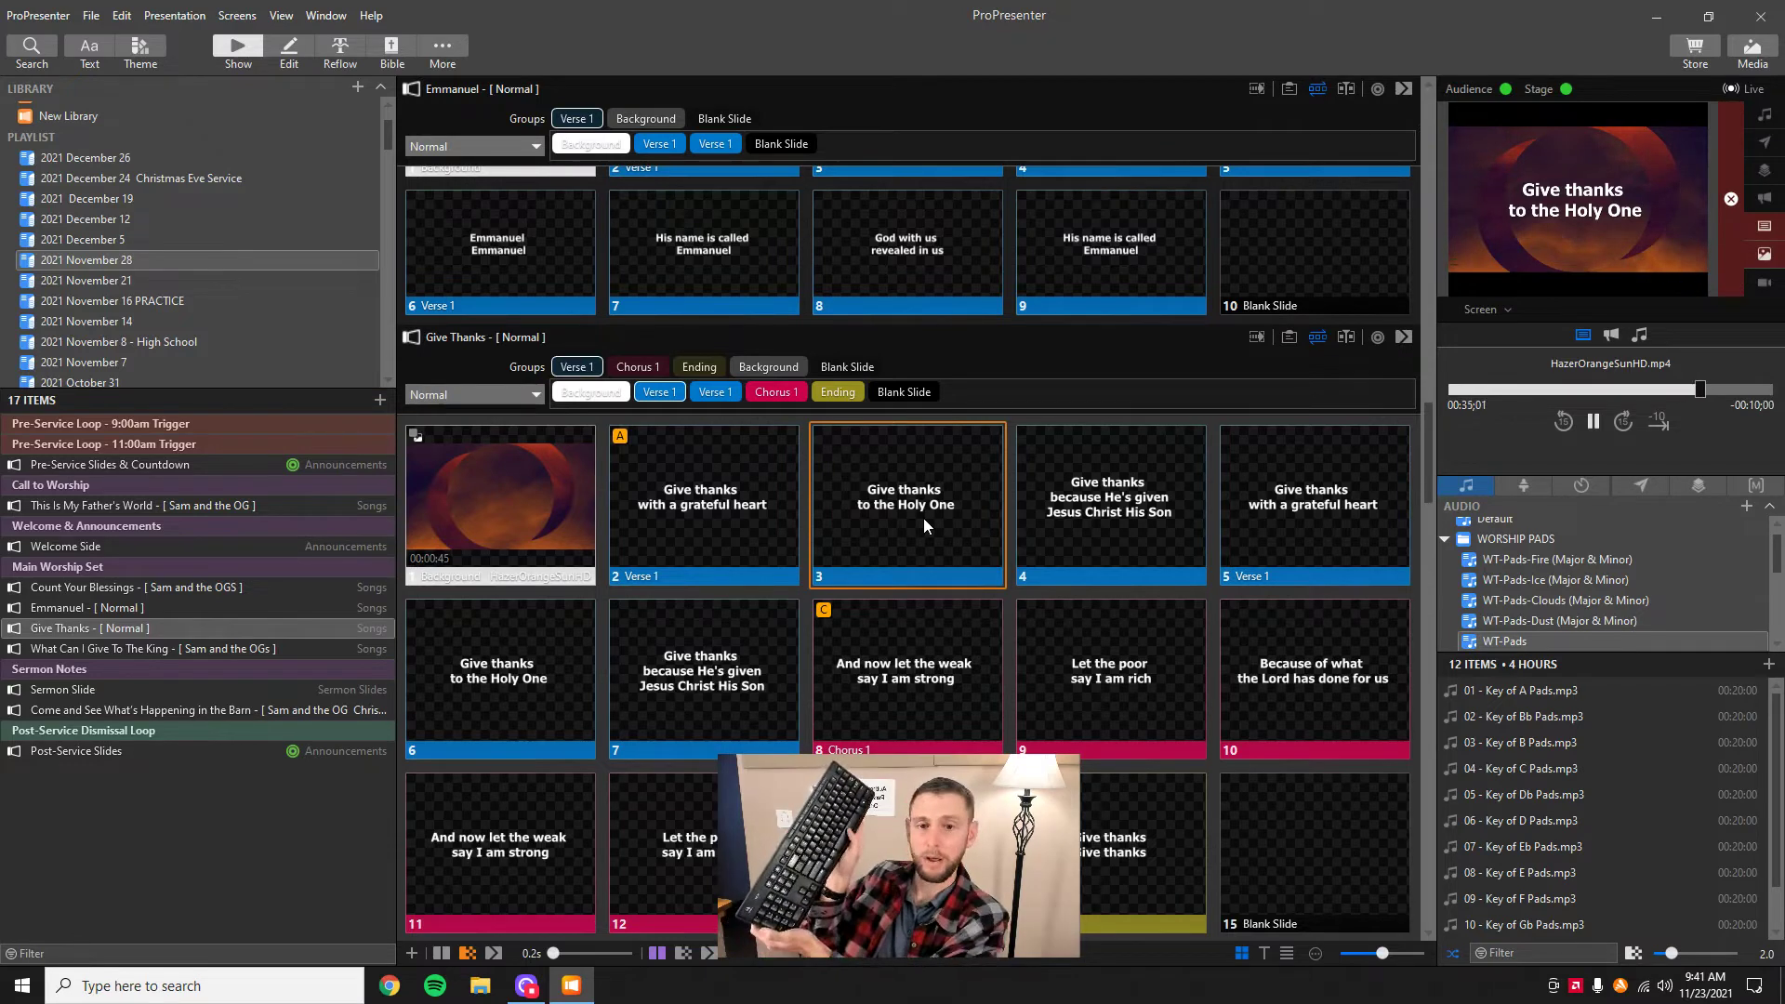
# - Advance "Give Thanks" slide by slide to slide 7 and step back to slide 5
pyautogui.press('Right')
pyautogui.press('Right')
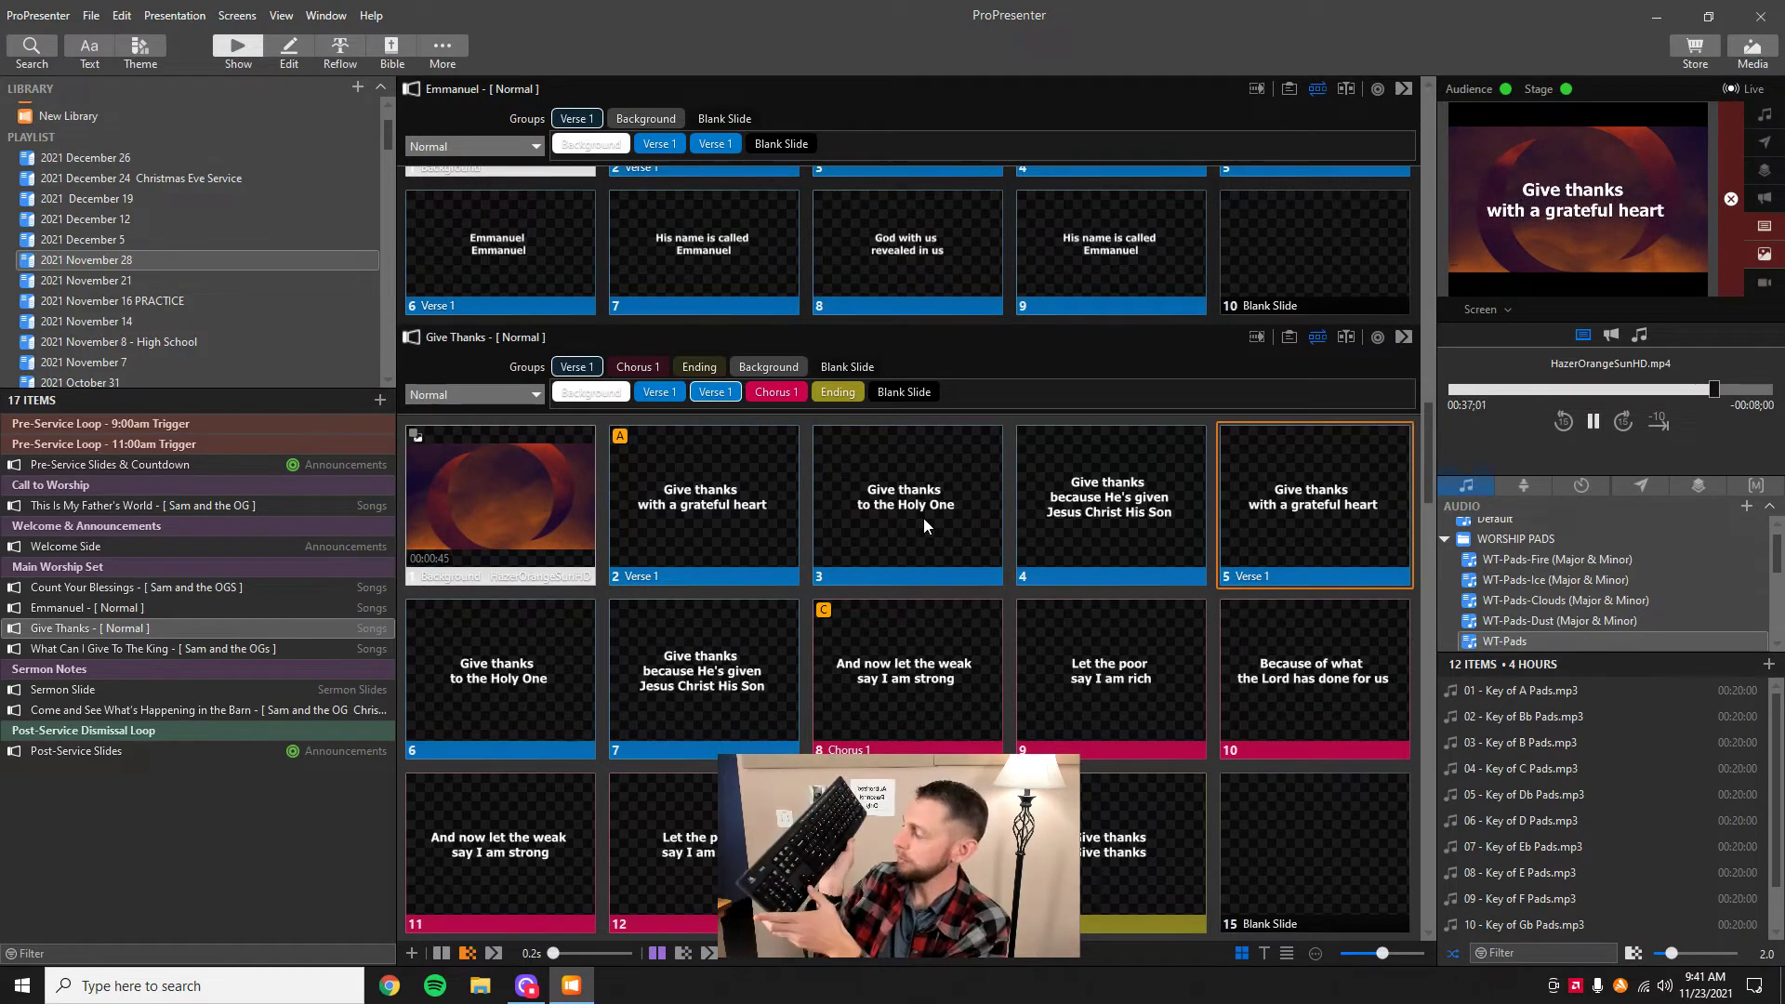
pyautogui.press('Right')
pyautogui.press('Right')
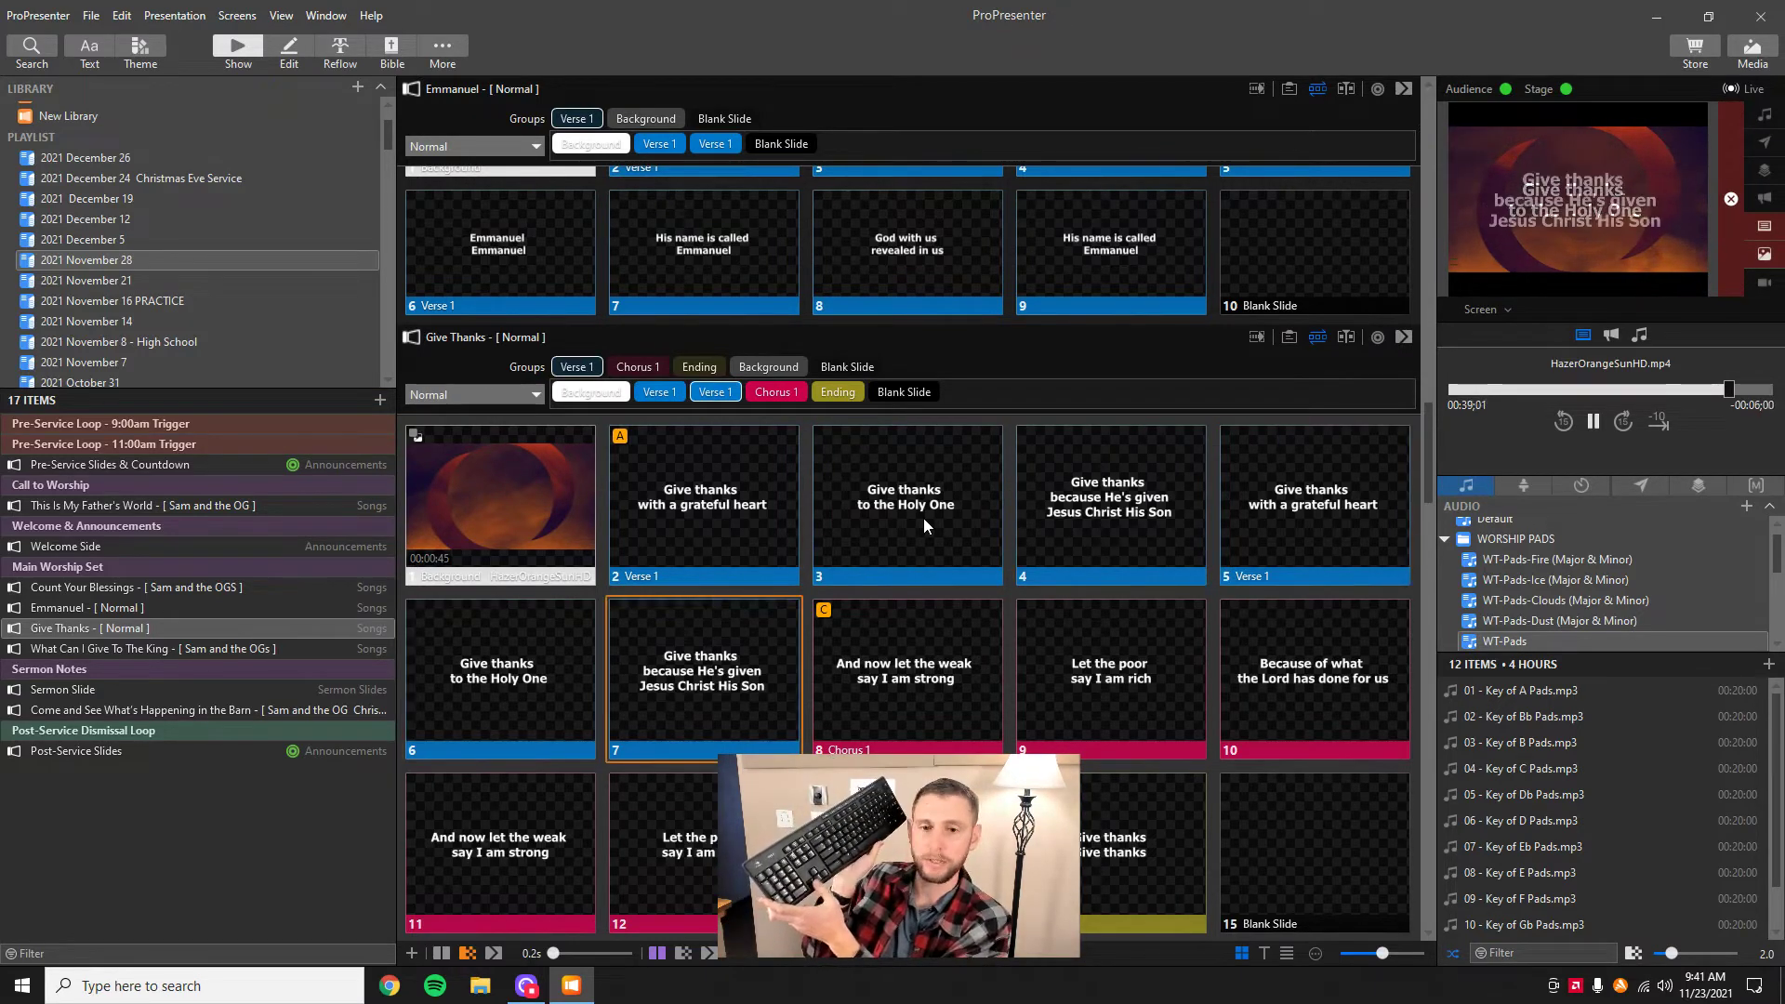
pyautogui.press('Left')
pyautogui.press('Left')
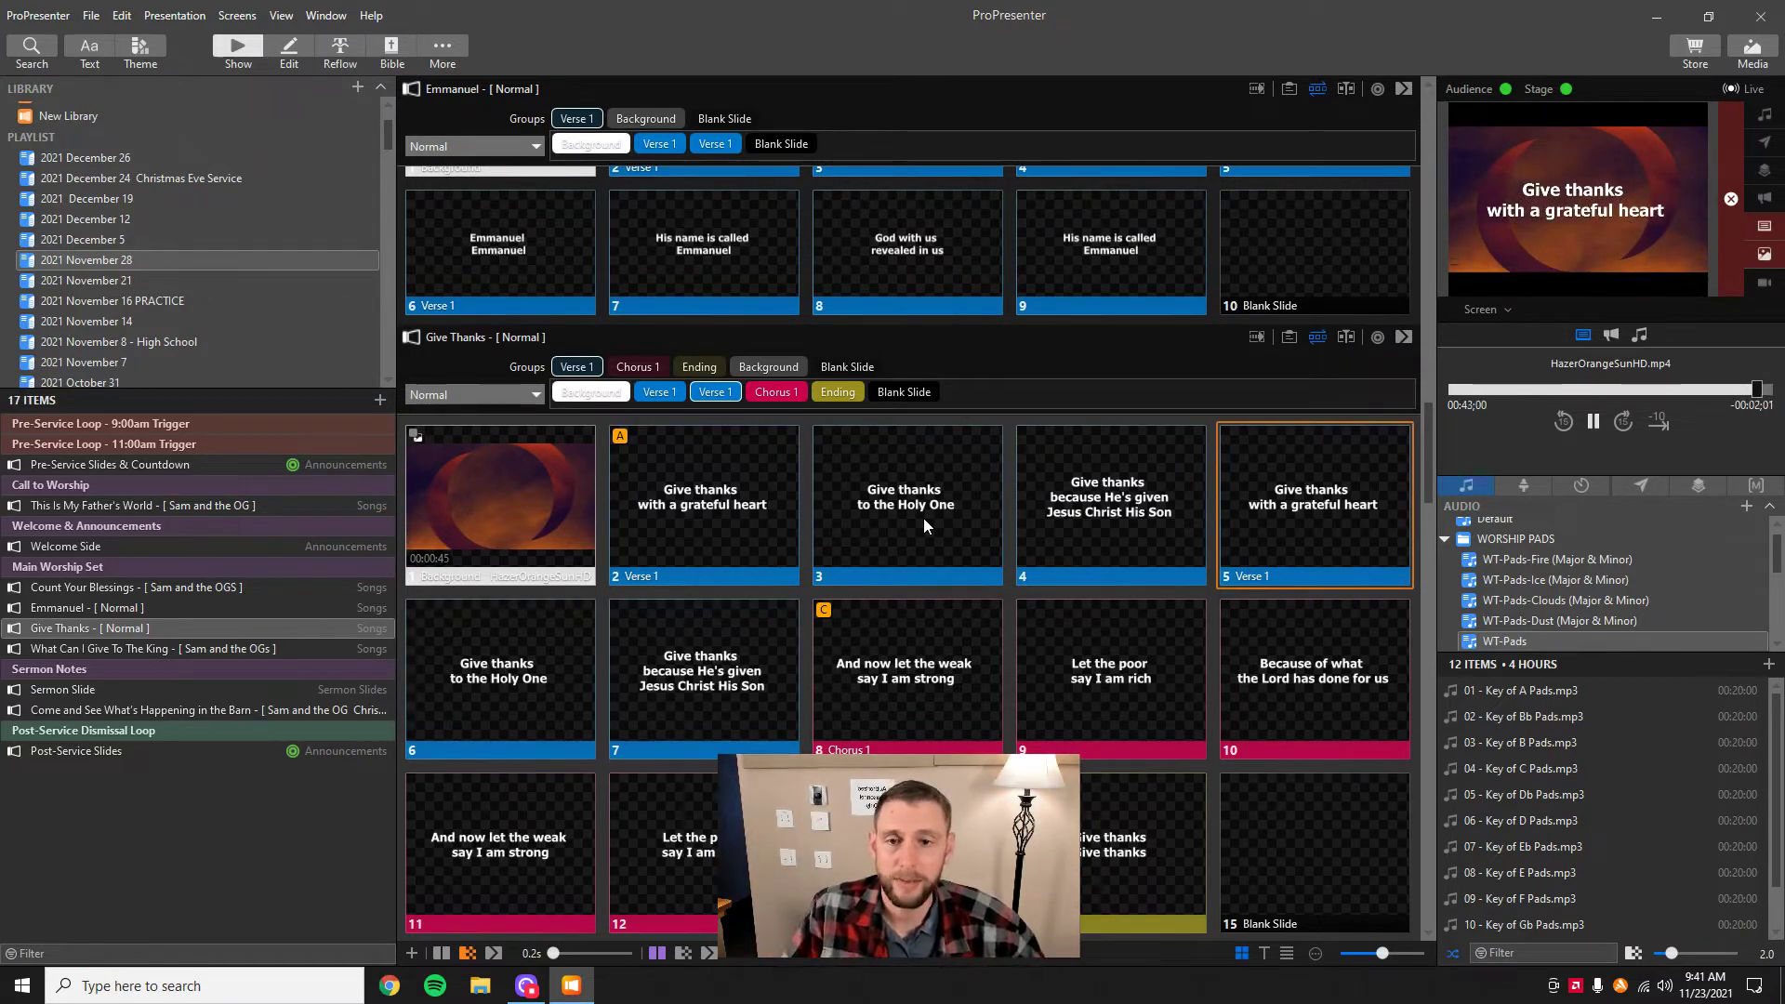
# - Put the Blank Slide at the end of "Emmanuel" live and hide the arrangement display of "Give Thanks"
pyautogui.click(1281, 259)
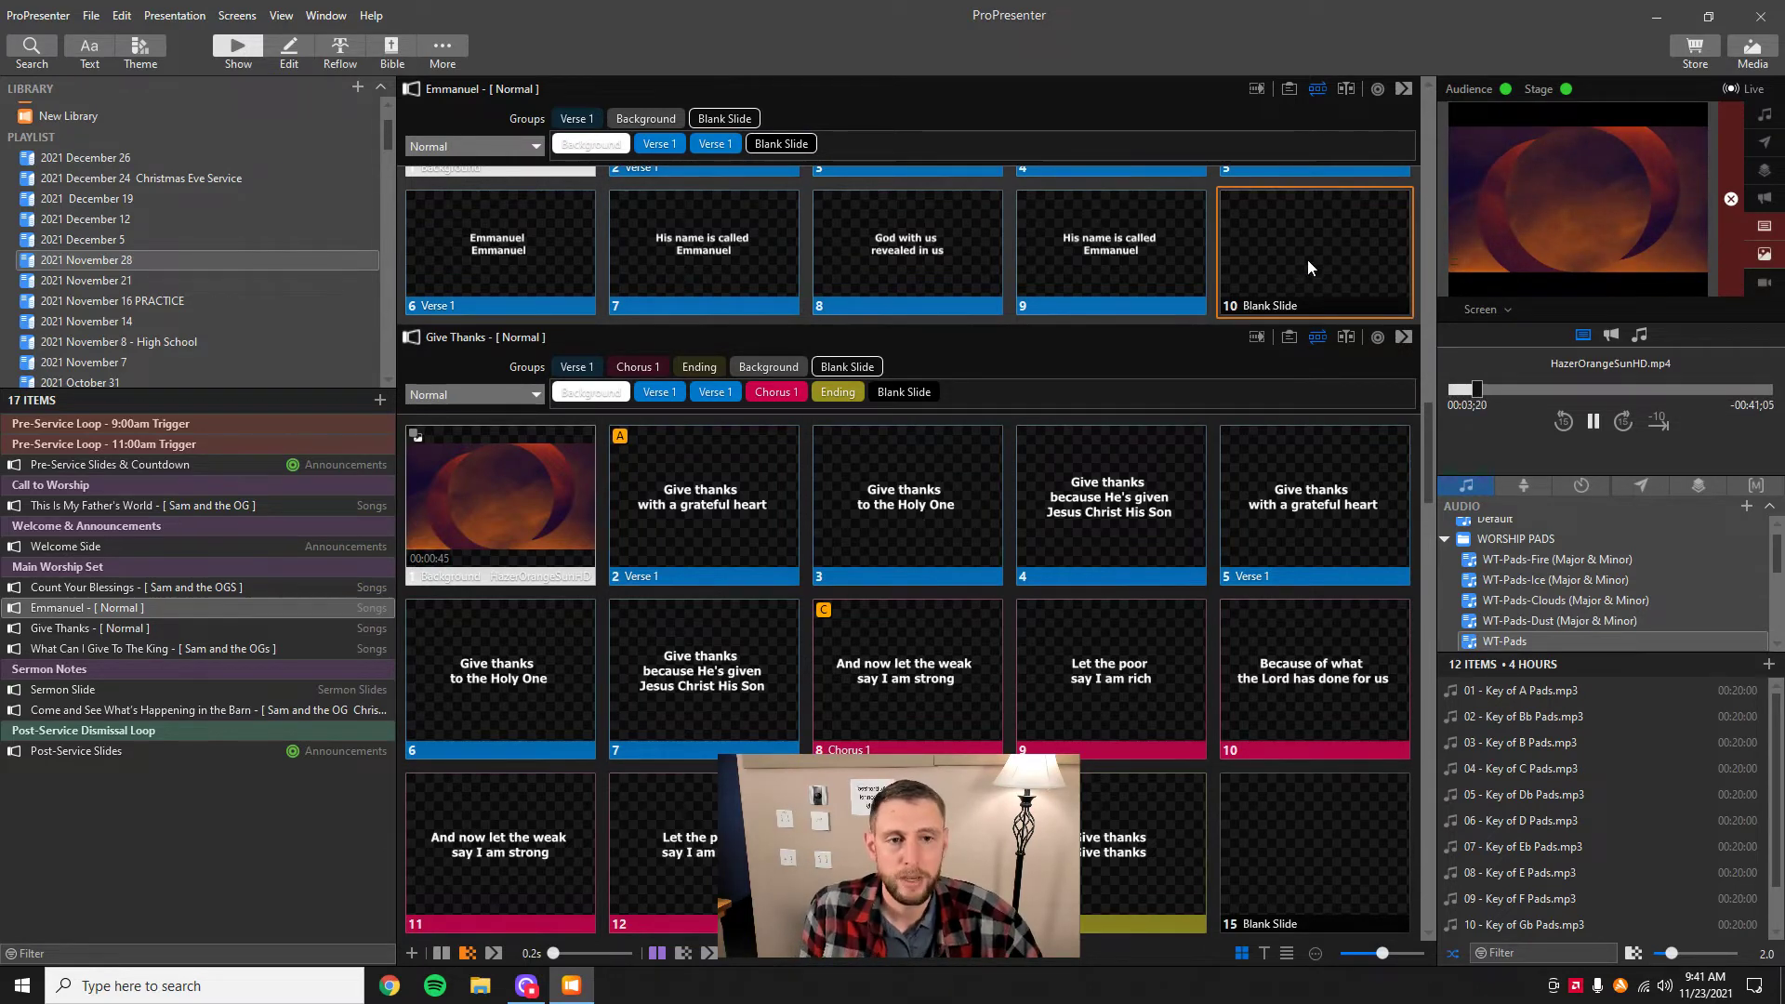
pyautogui.scroll(-3, 1307, 259)
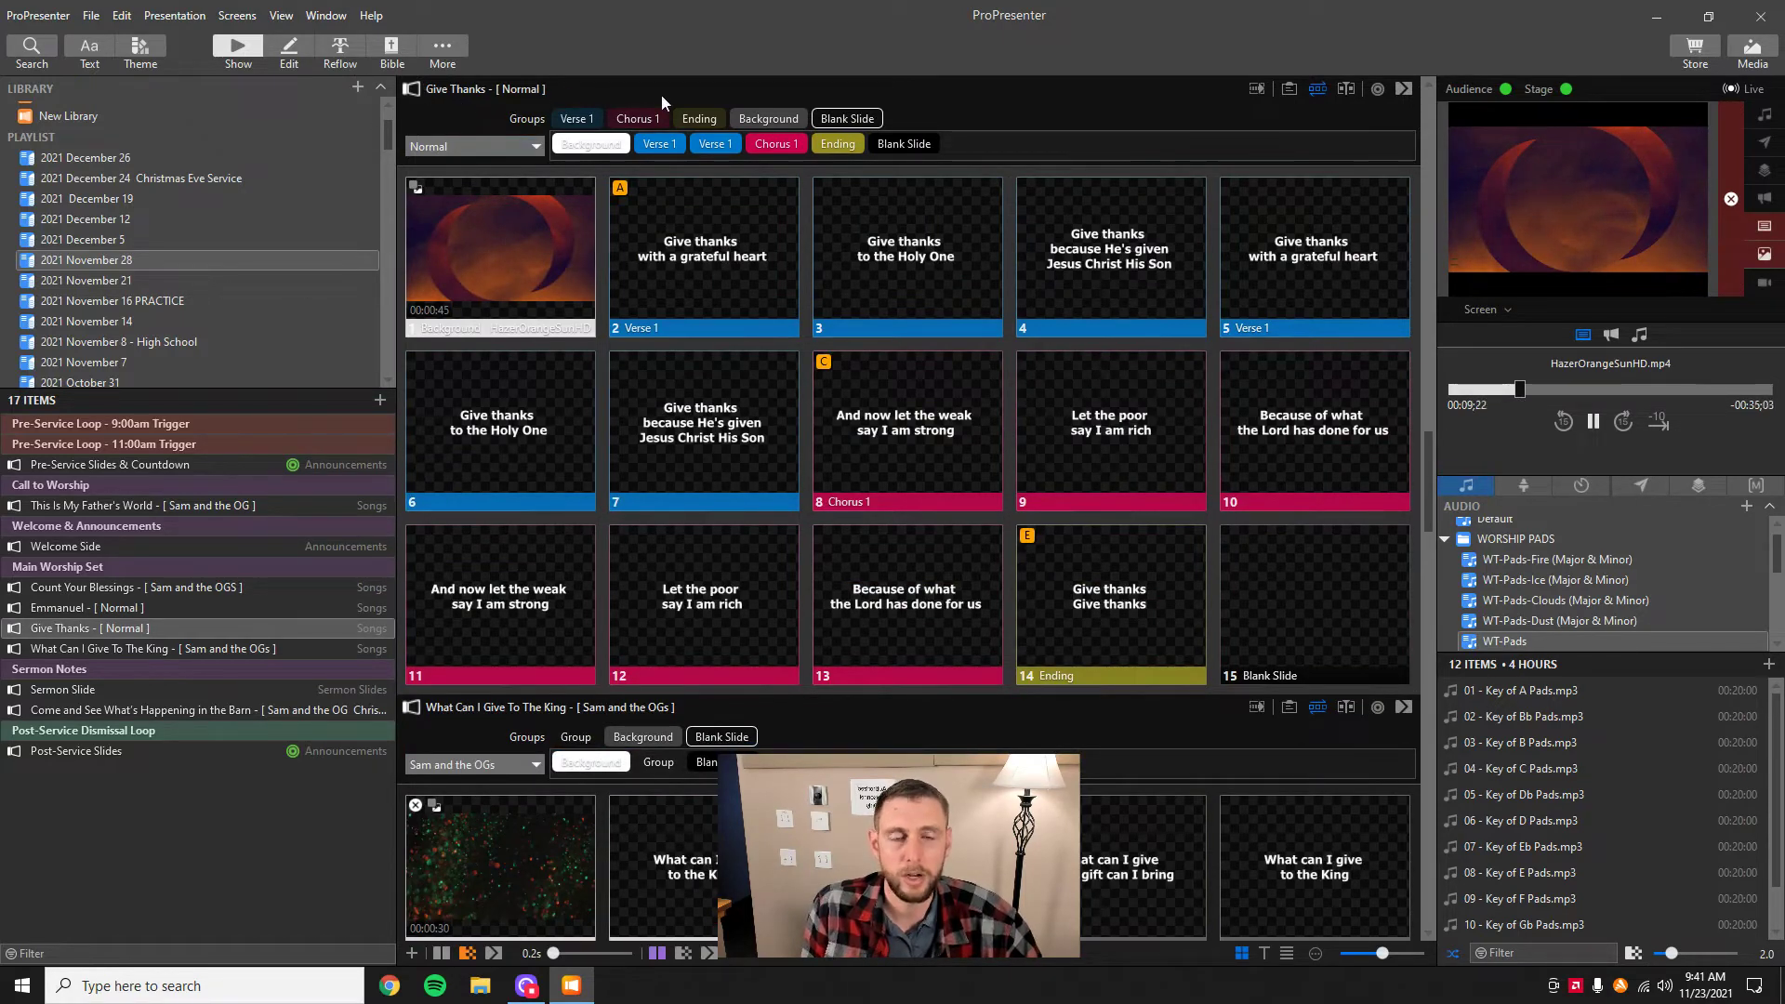
pyautogui.click(1318, 88)
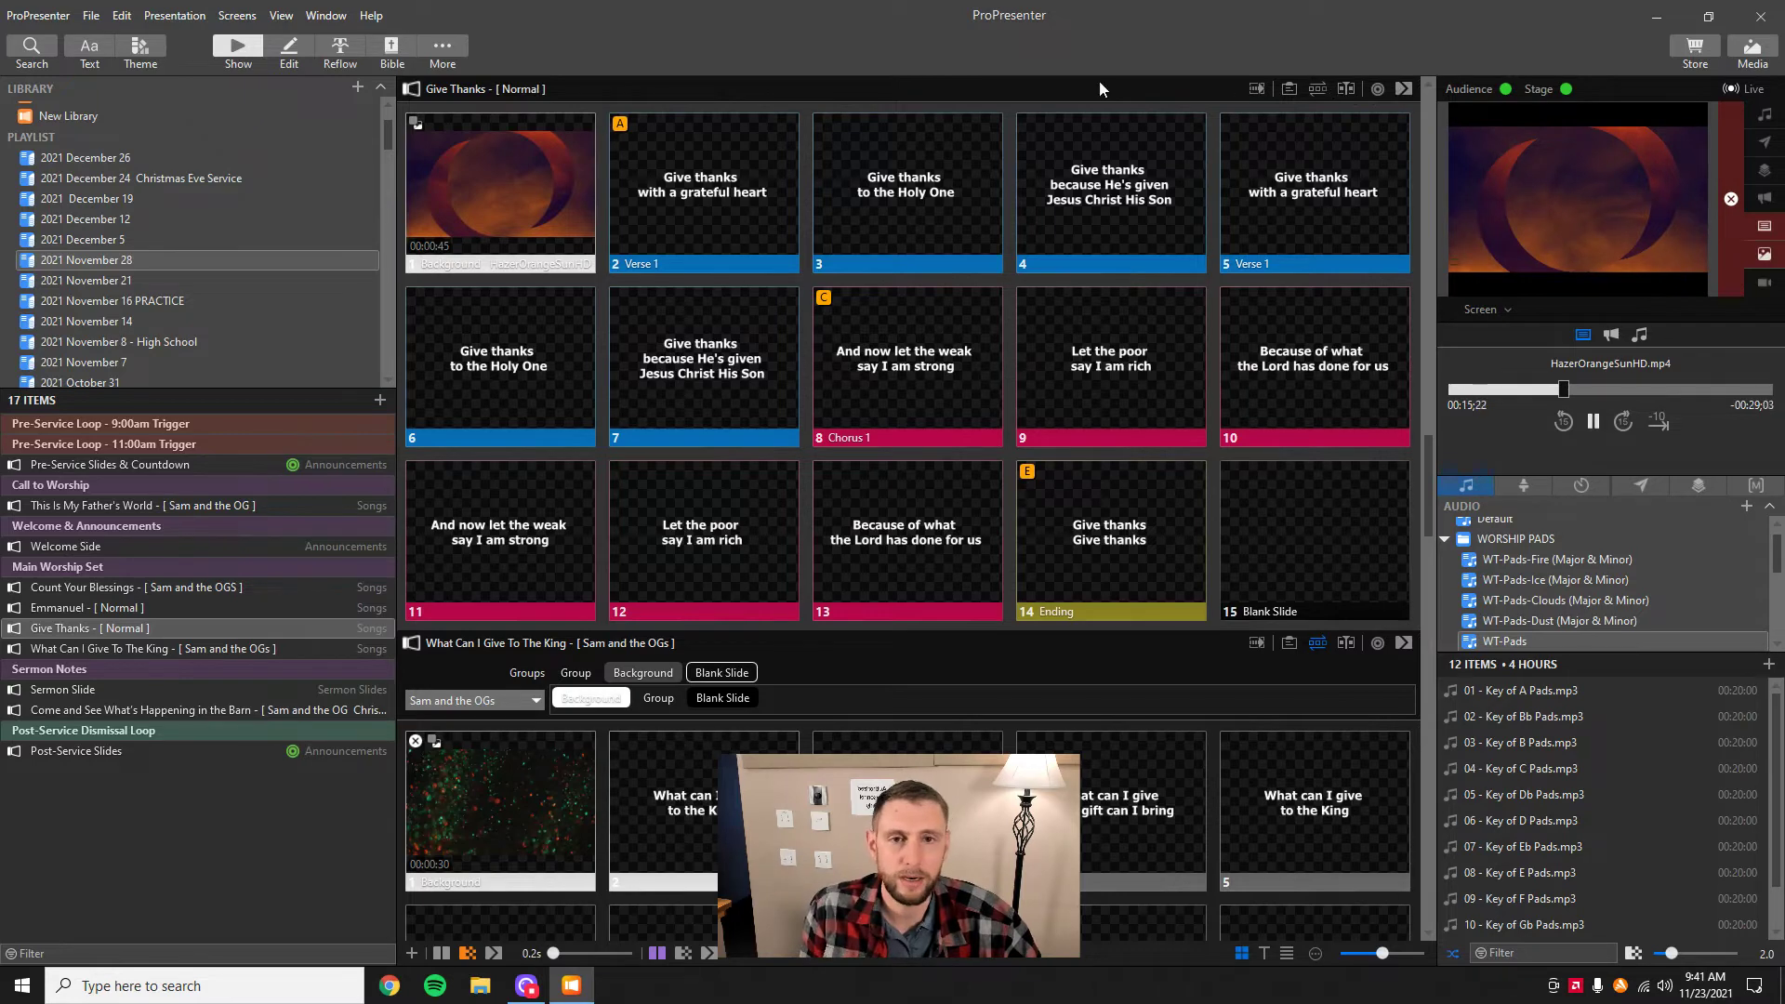
# - Put the Background and Blank Slide of "Give Thanks" live and advance into the Background slide of "What Can I Give To The King"
pyautogui.click(480, 167)
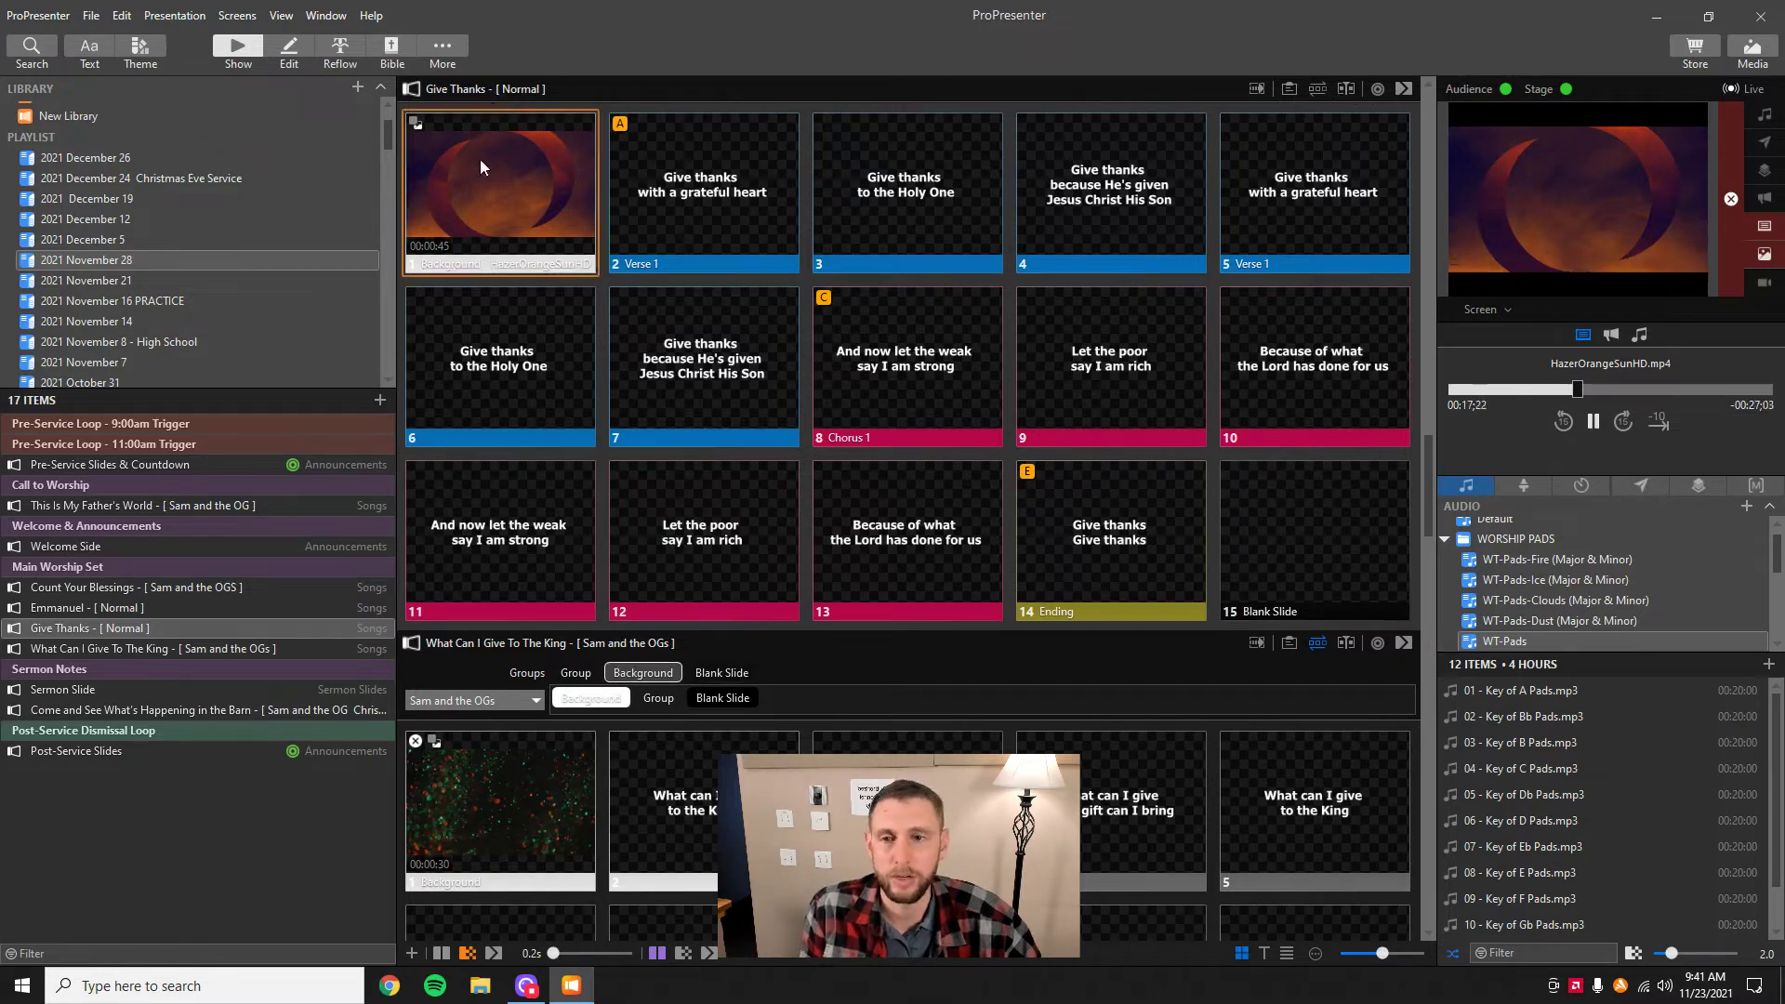
pyautogui.scroll(-1, 688, 476)
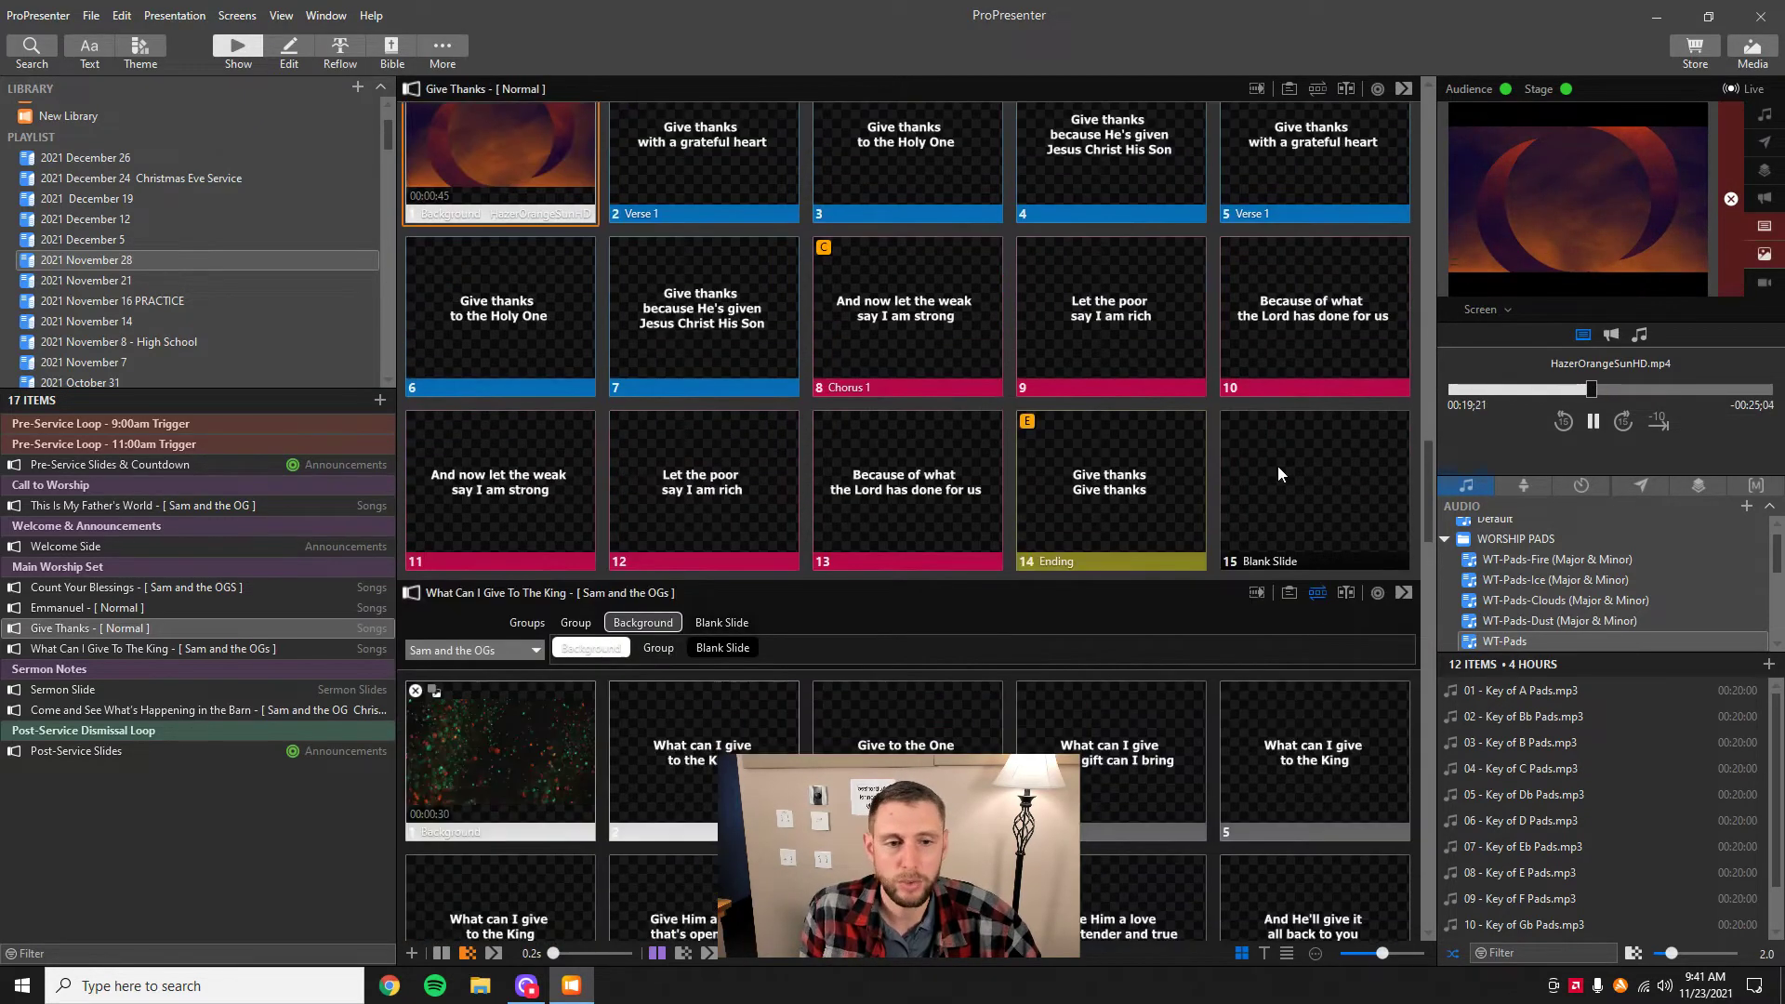
pyautogui.click(1285, 476)
pyautogui.press('Right')
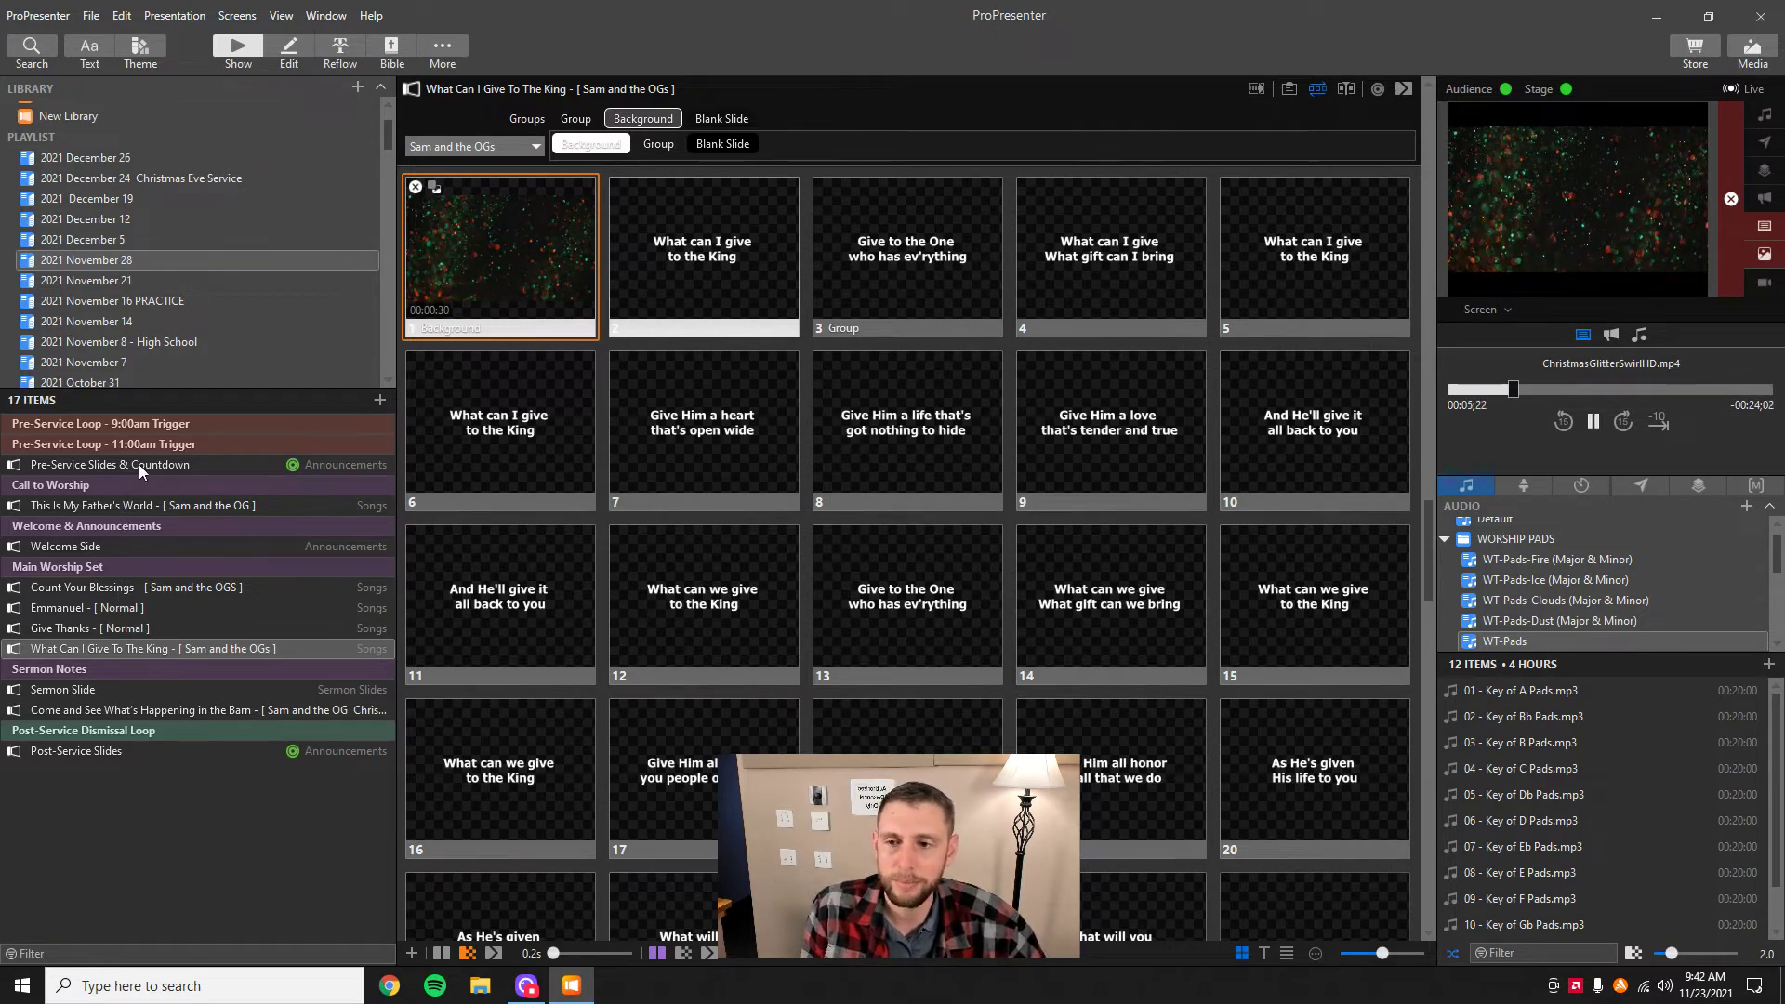
# - Go back to Welcome Side and show the welcome slide followed by the samaritan slide
pyautogui.click(104, 550)
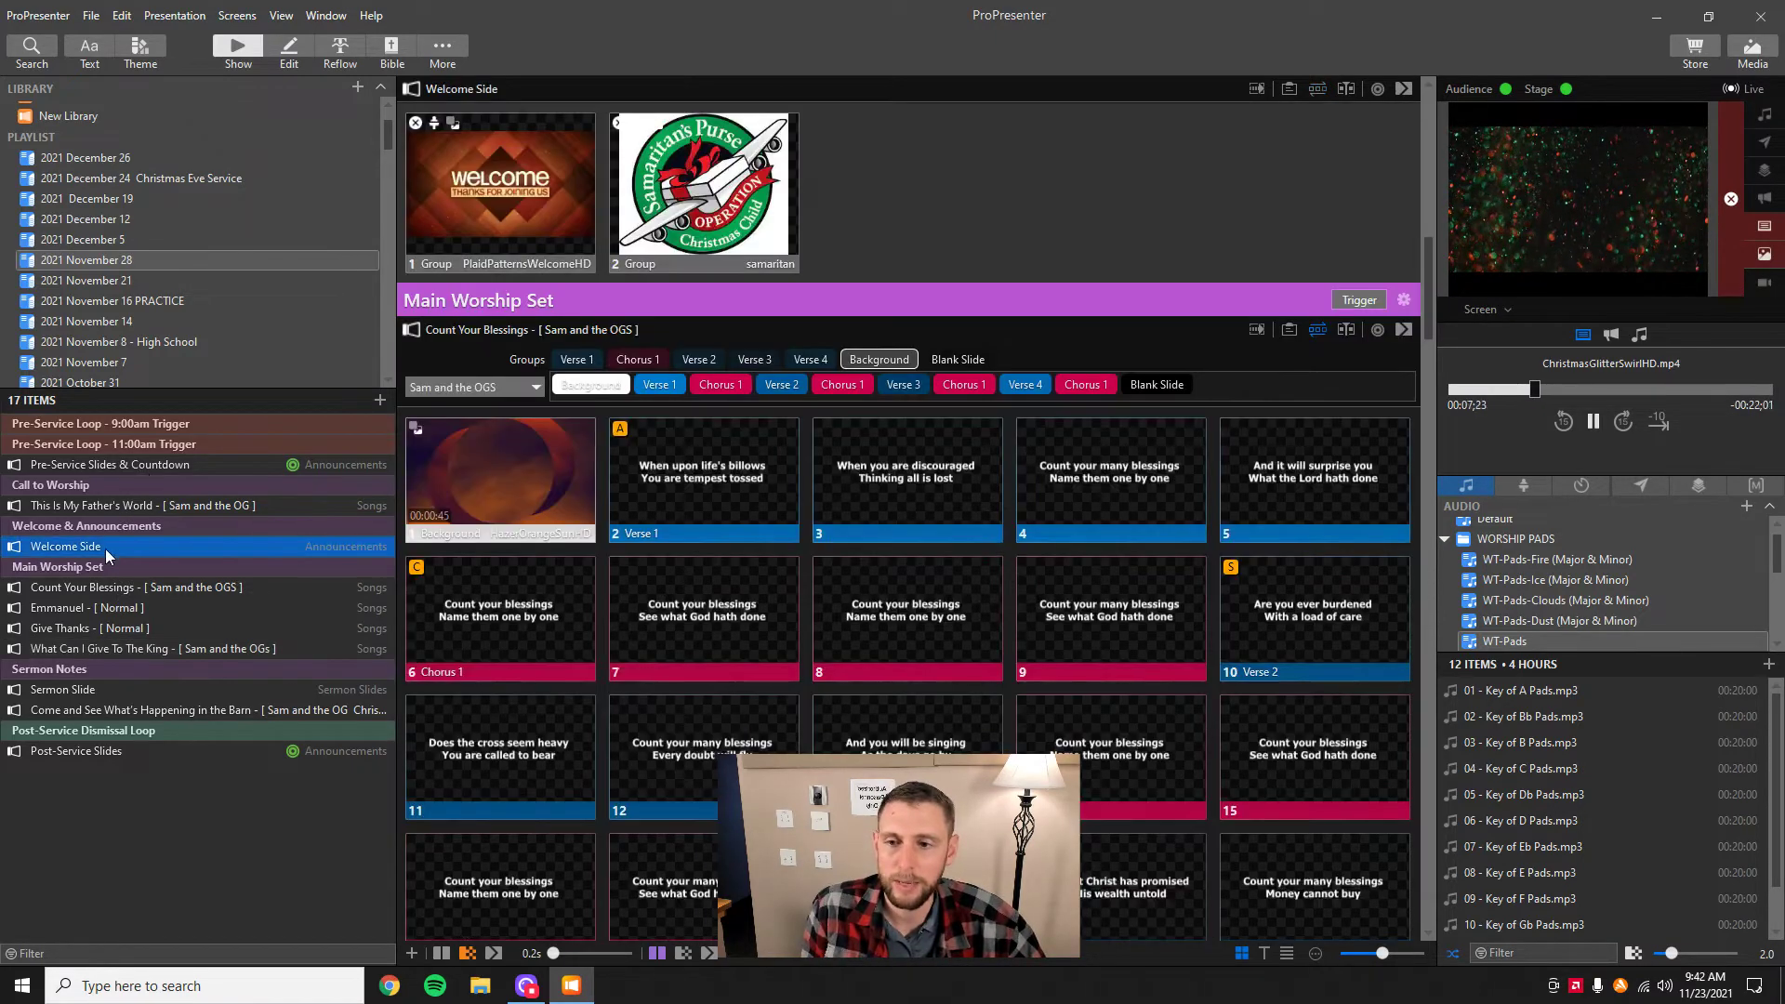
pyautogui.click(482, 215)
pyautogui.press('Right')
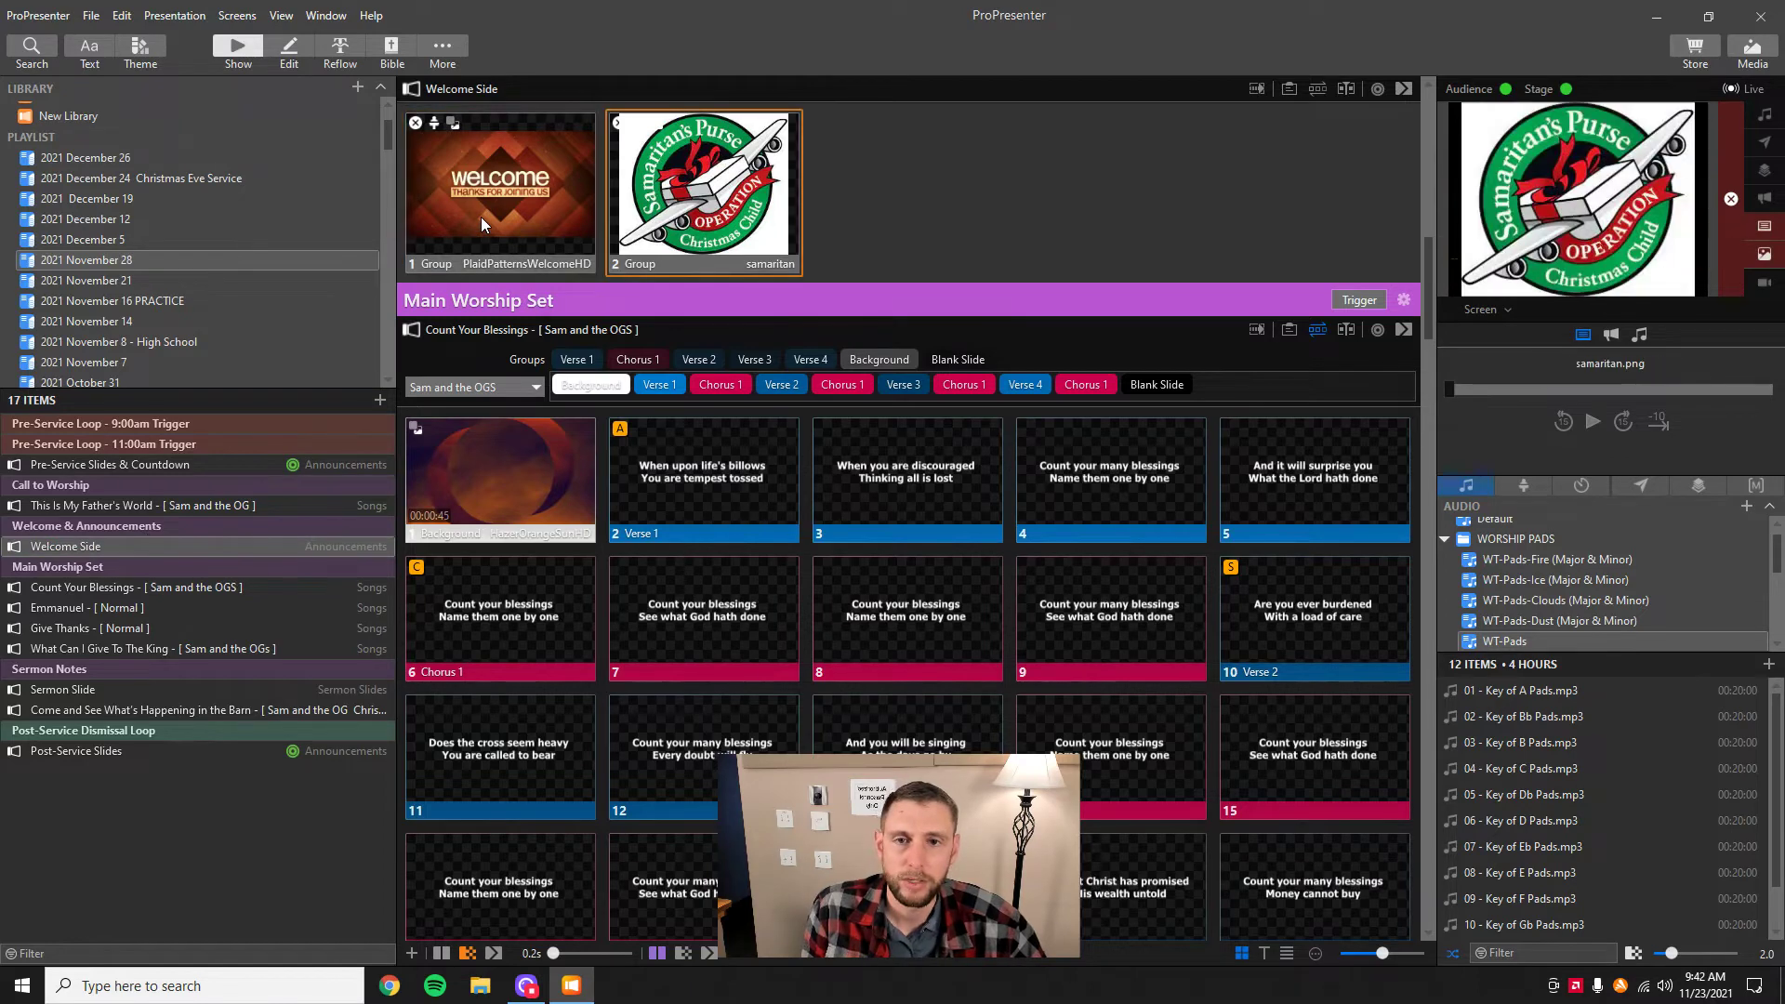
# - Move on to "Count Your Blessings" in the Main Worship Set and put its Background slide live
pyautogui.press('Right')
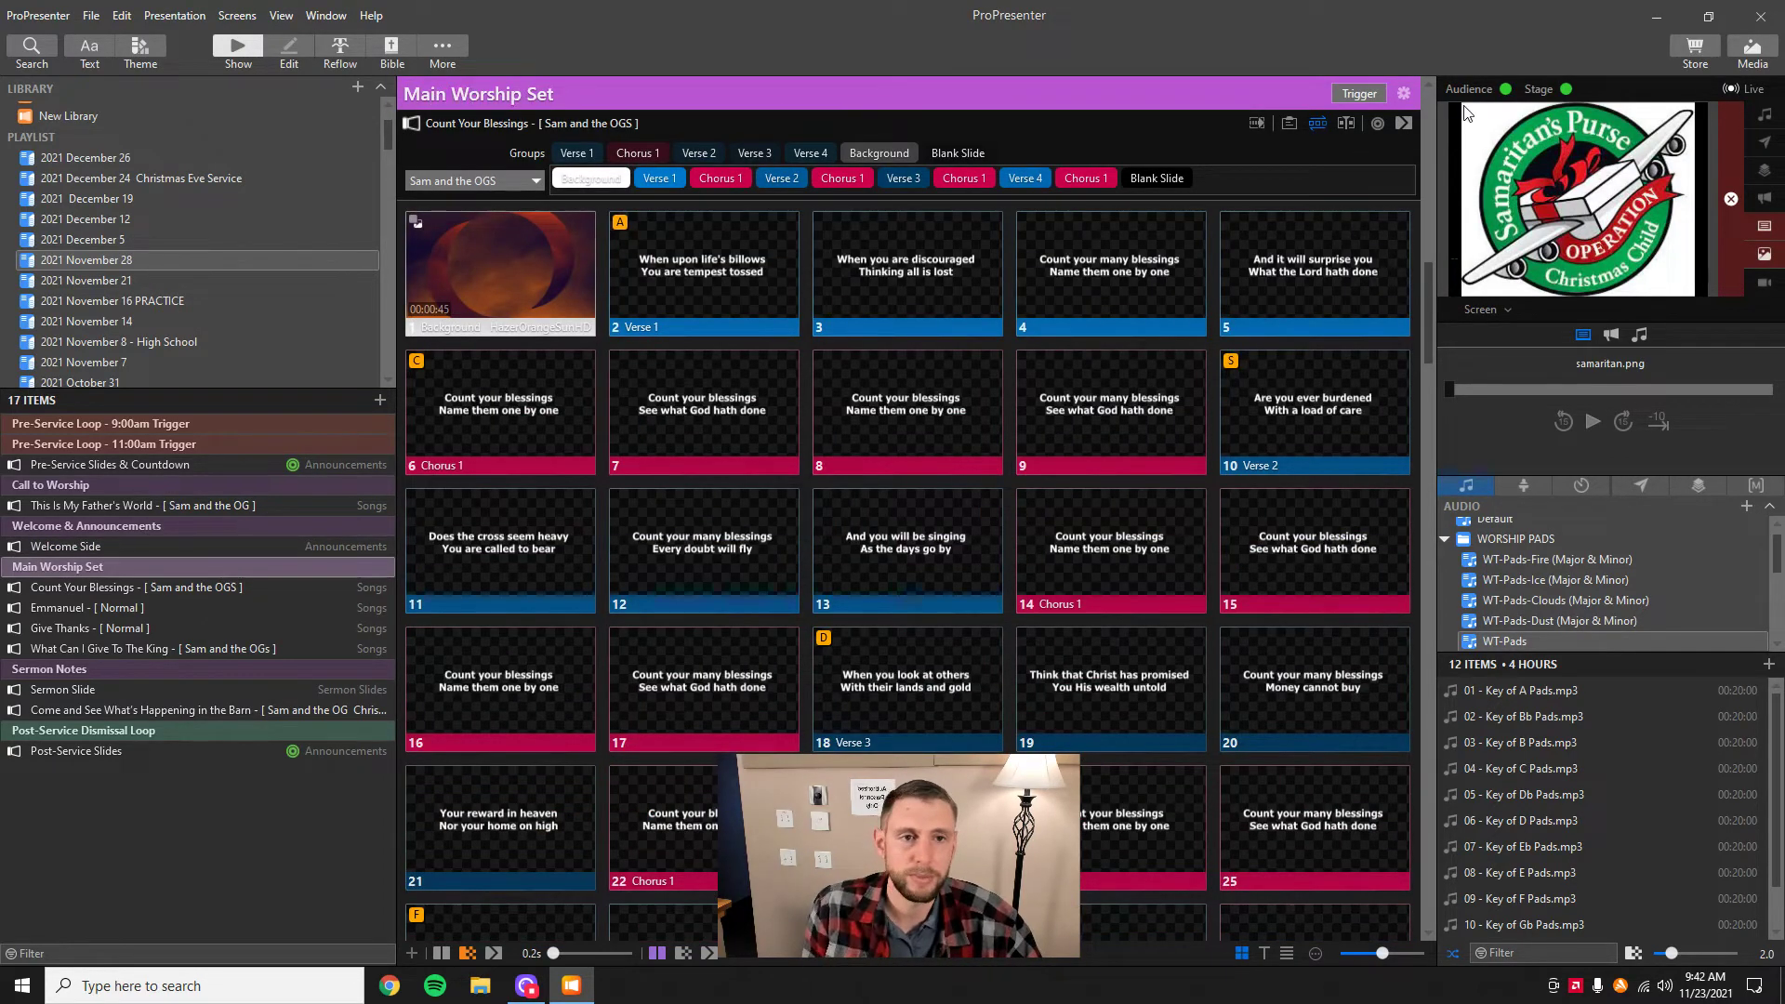
pyautogui.press('Down')
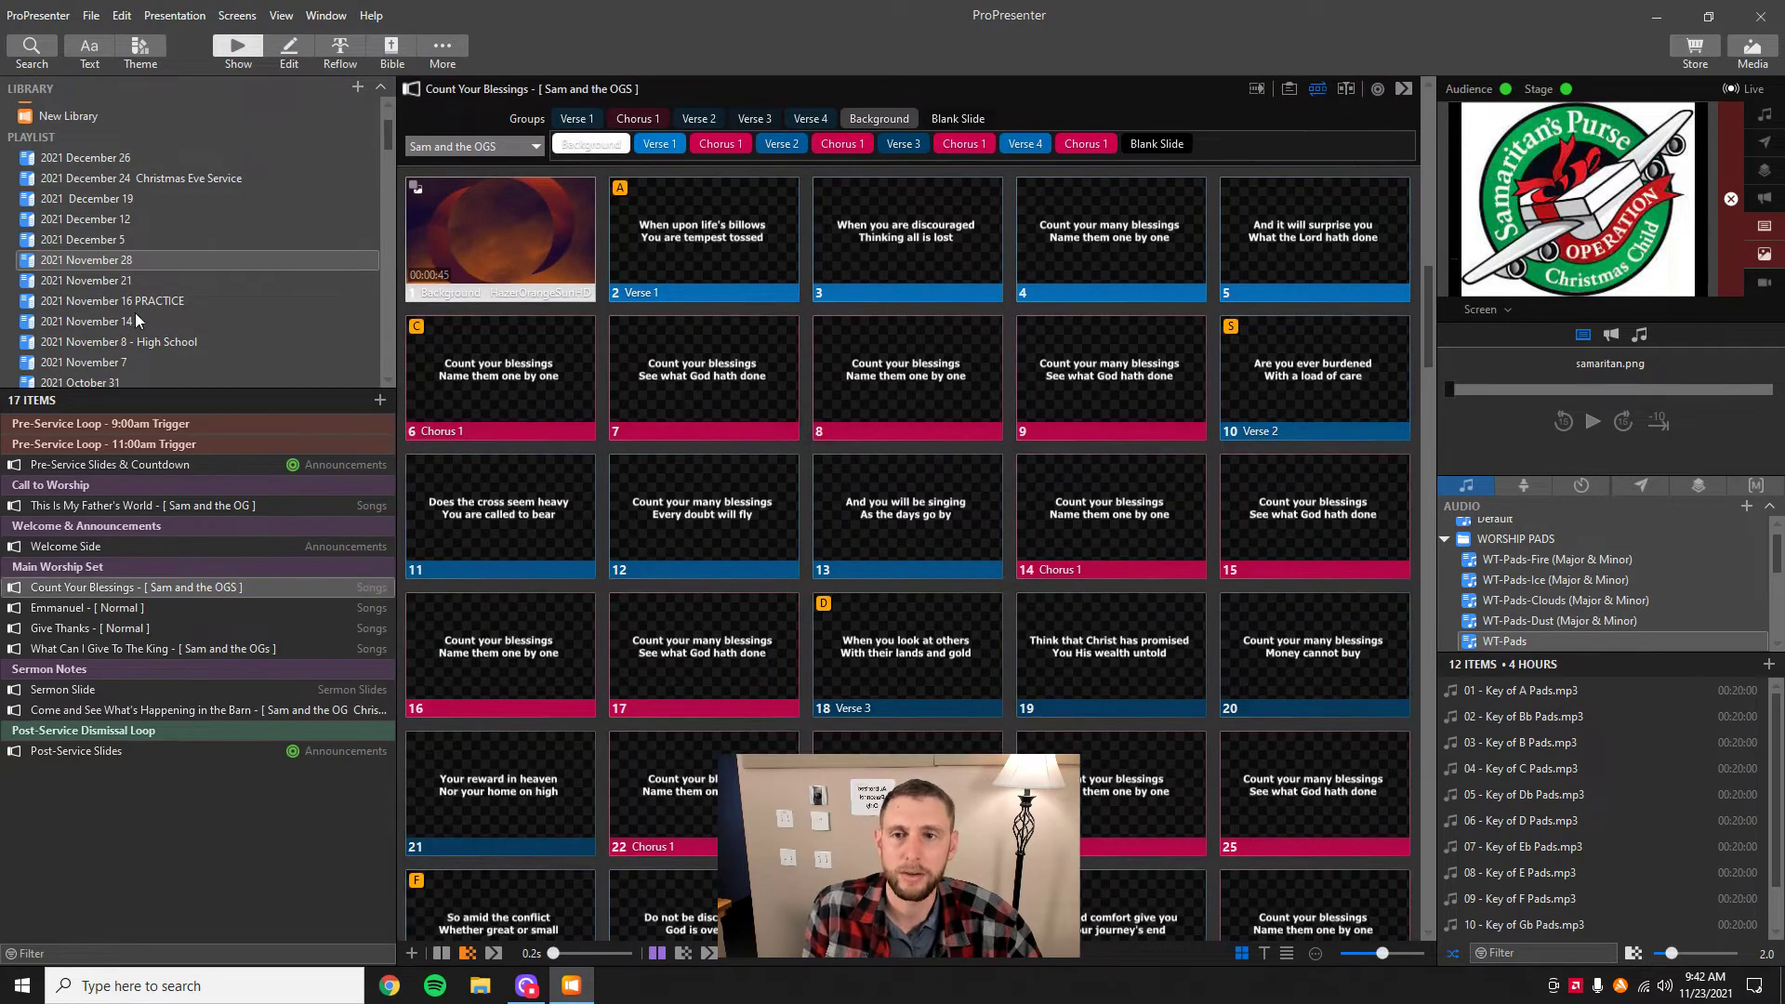
pyautogui.click(443, 215)
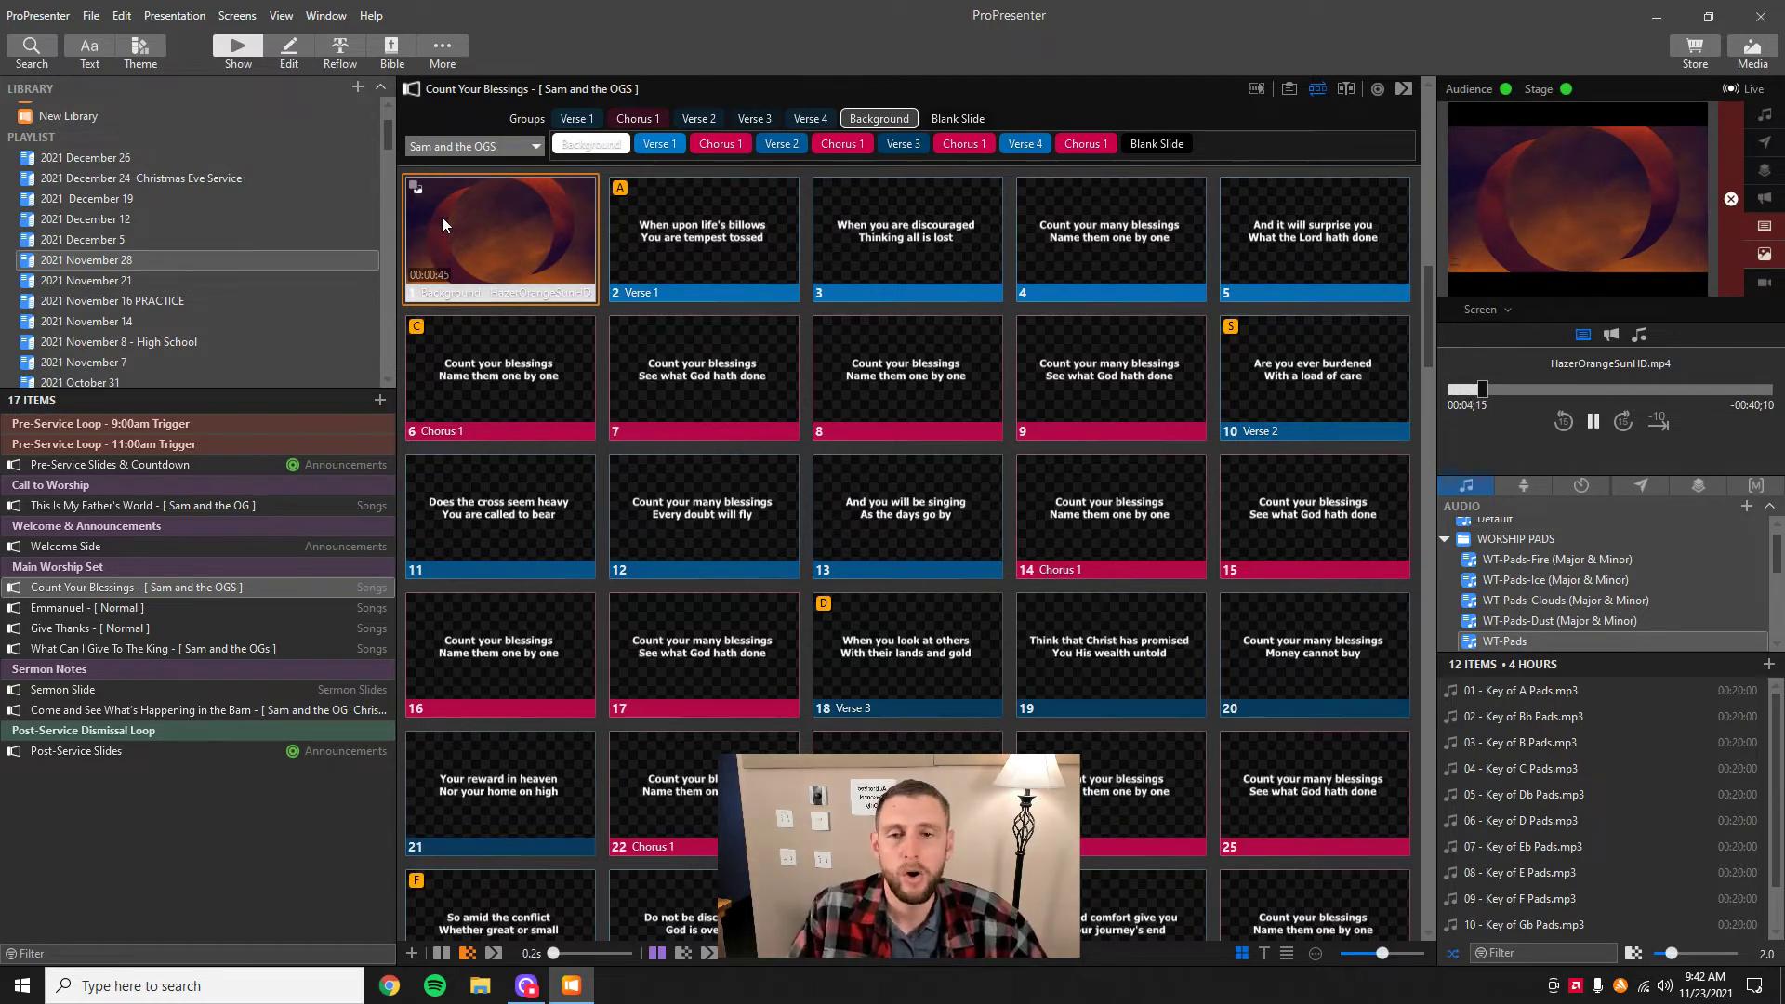
# - Put slides 2 and 3 of Verse 1 and slides 6 to 8 of Chorus 1 in "Count Your Blessings" live in order
pyautogui.scroll(3, 572, 266)
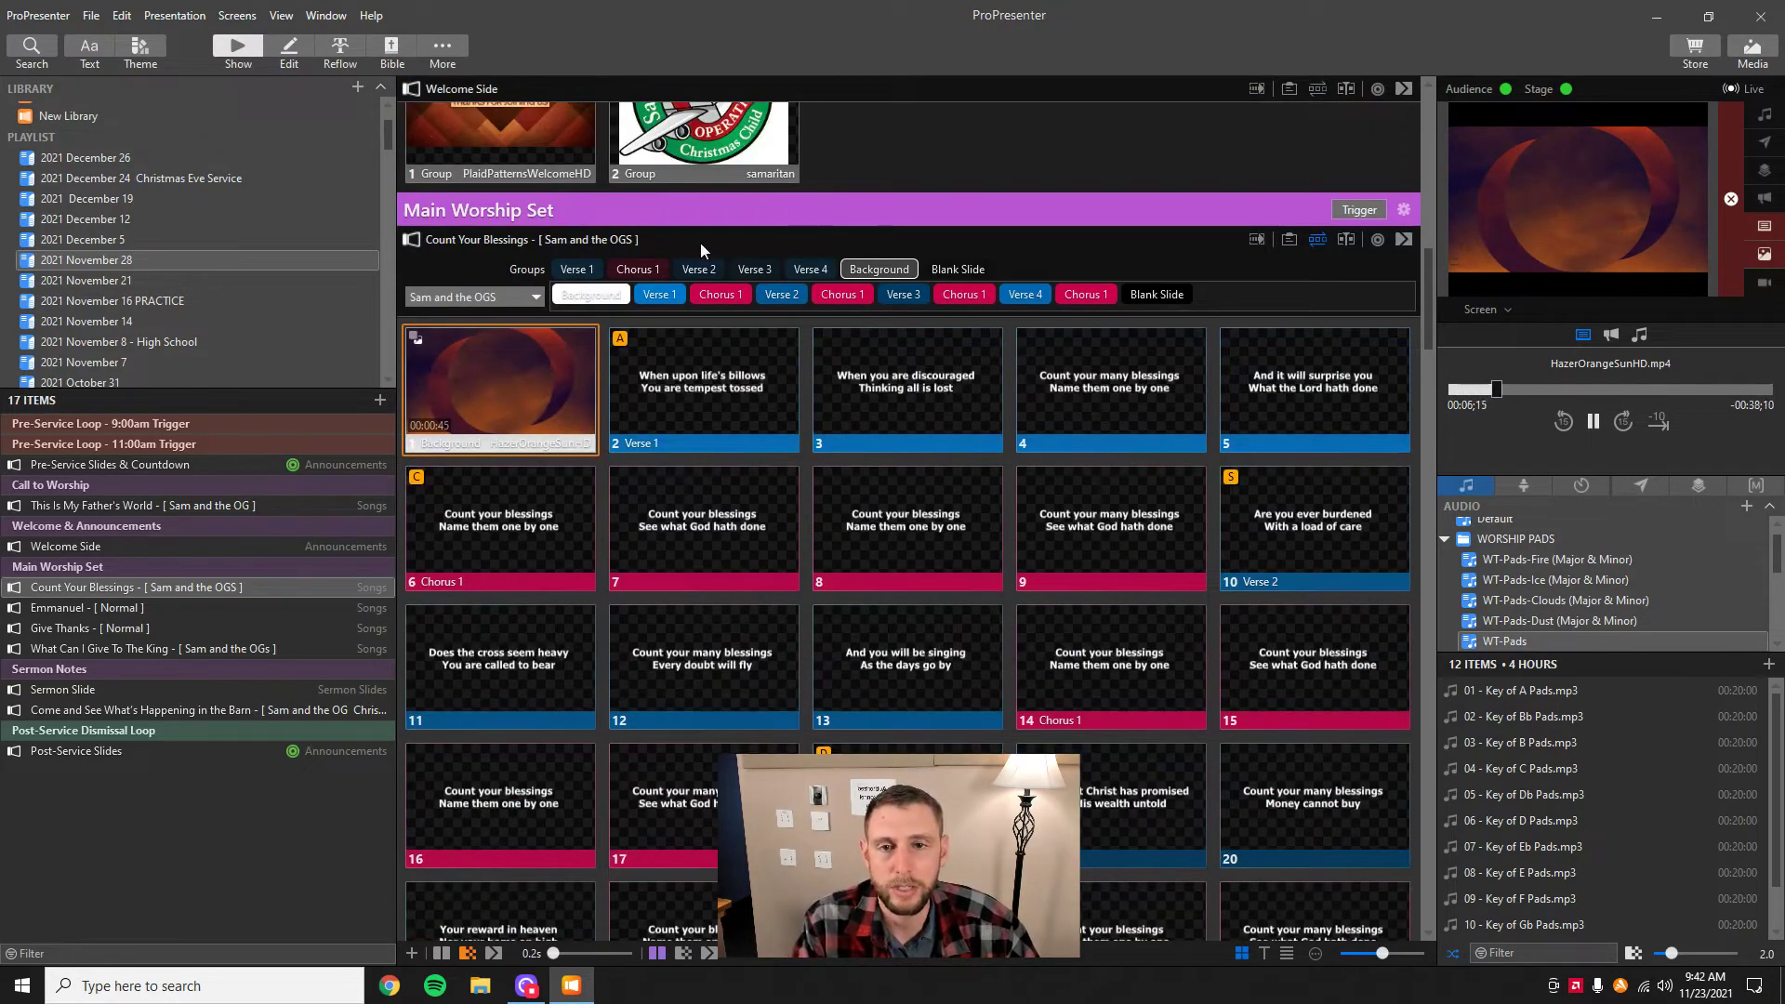
pyautogui.click(721, 394)
pyautogui.click(944, 393)
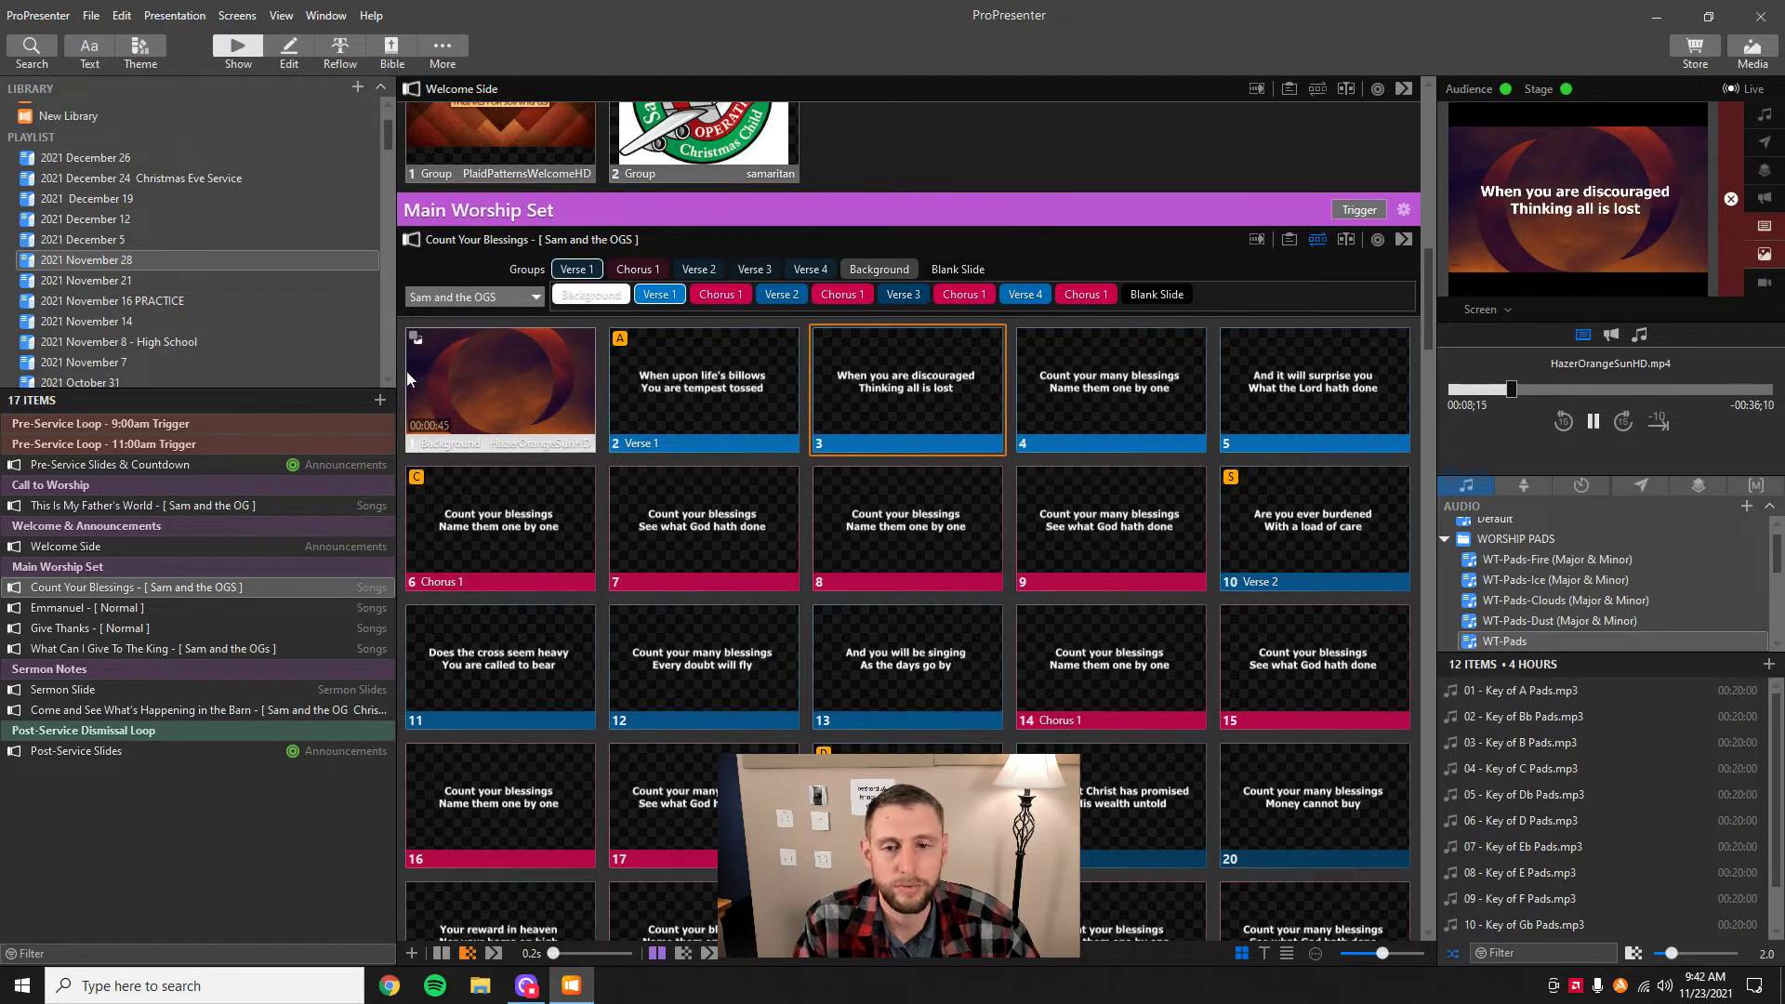
pyautogui.click(499, 548)
pyautogui.click(703, 535)
pyautogui.click(909, 519)
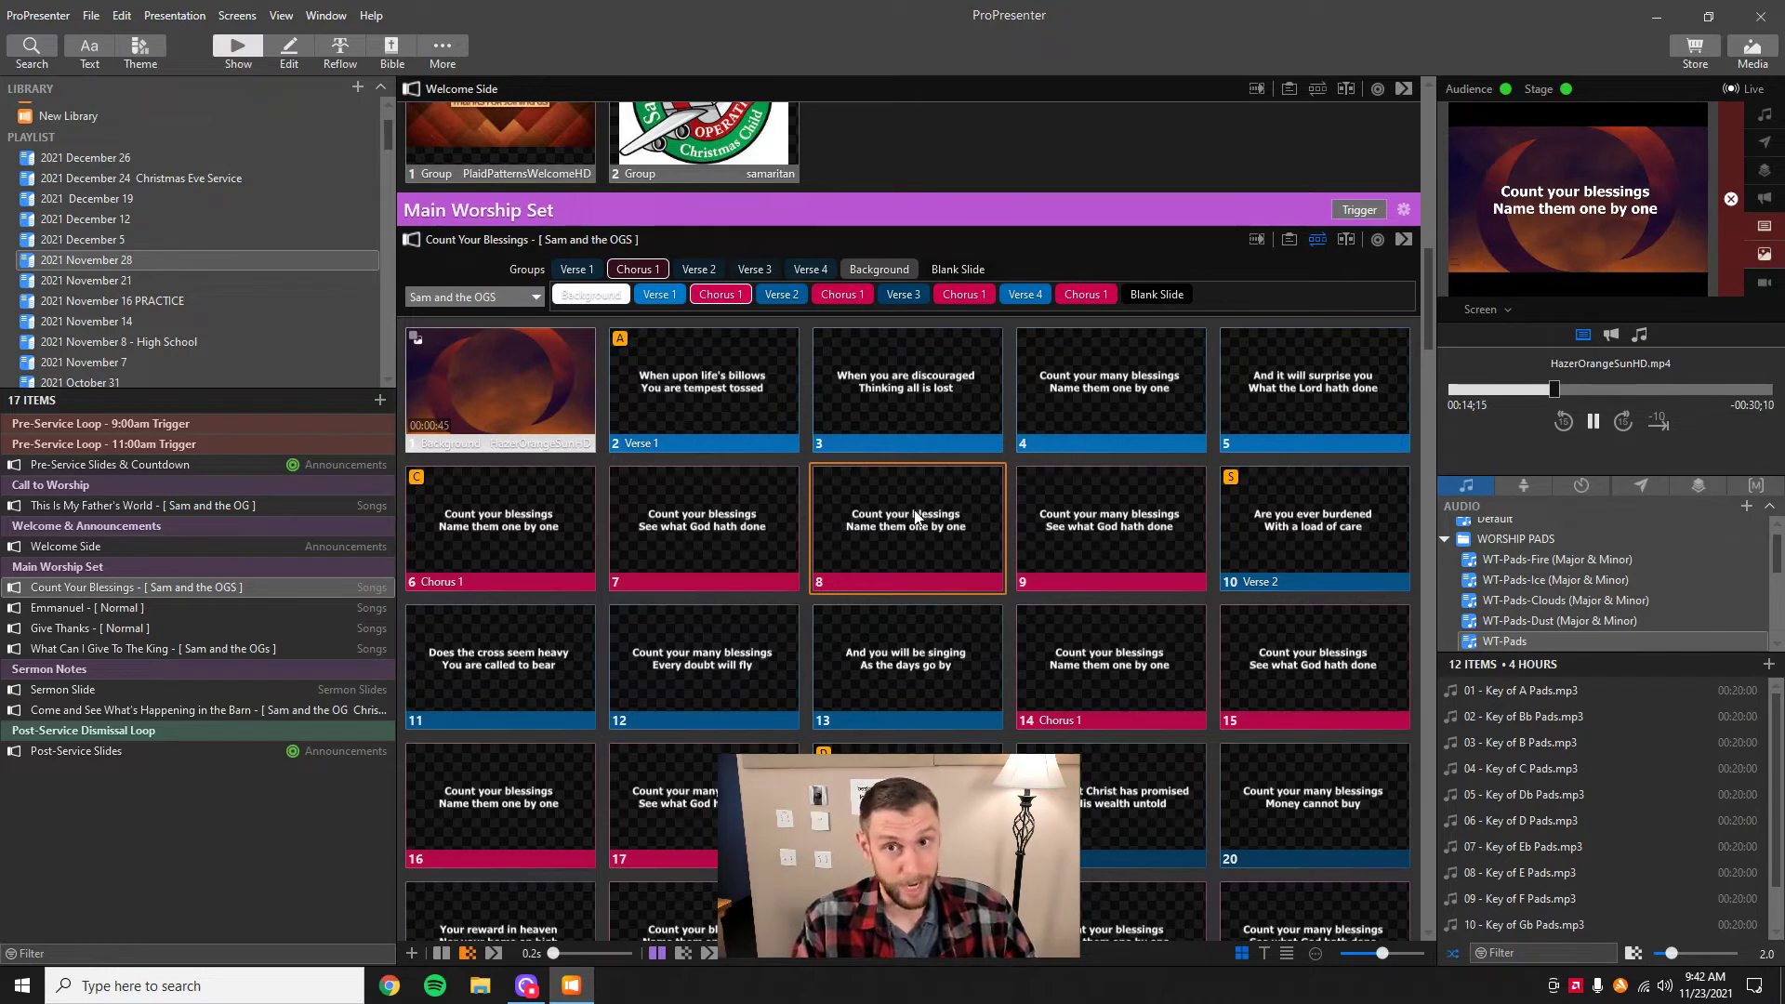
# - Put the Background slide of "Count Your Blessings" live again and advance to slide 2 of Verse 1
pyautogui.click(502, 377)
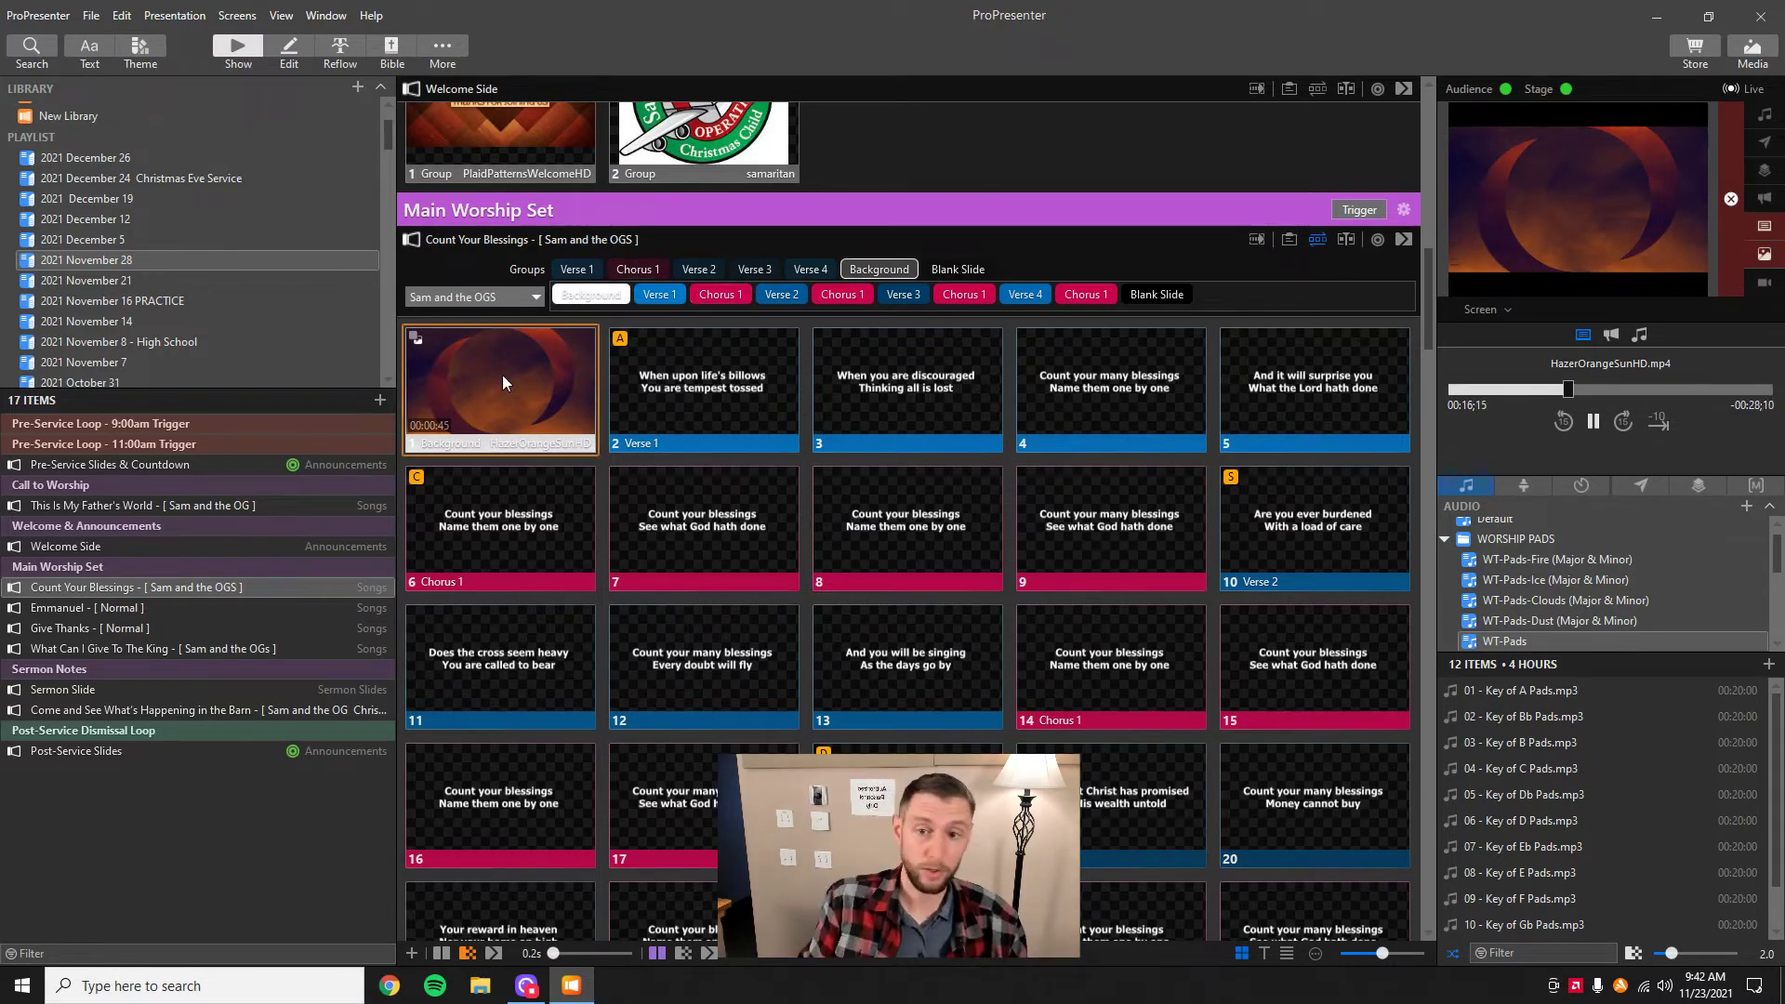
pyautogui.press('Right')
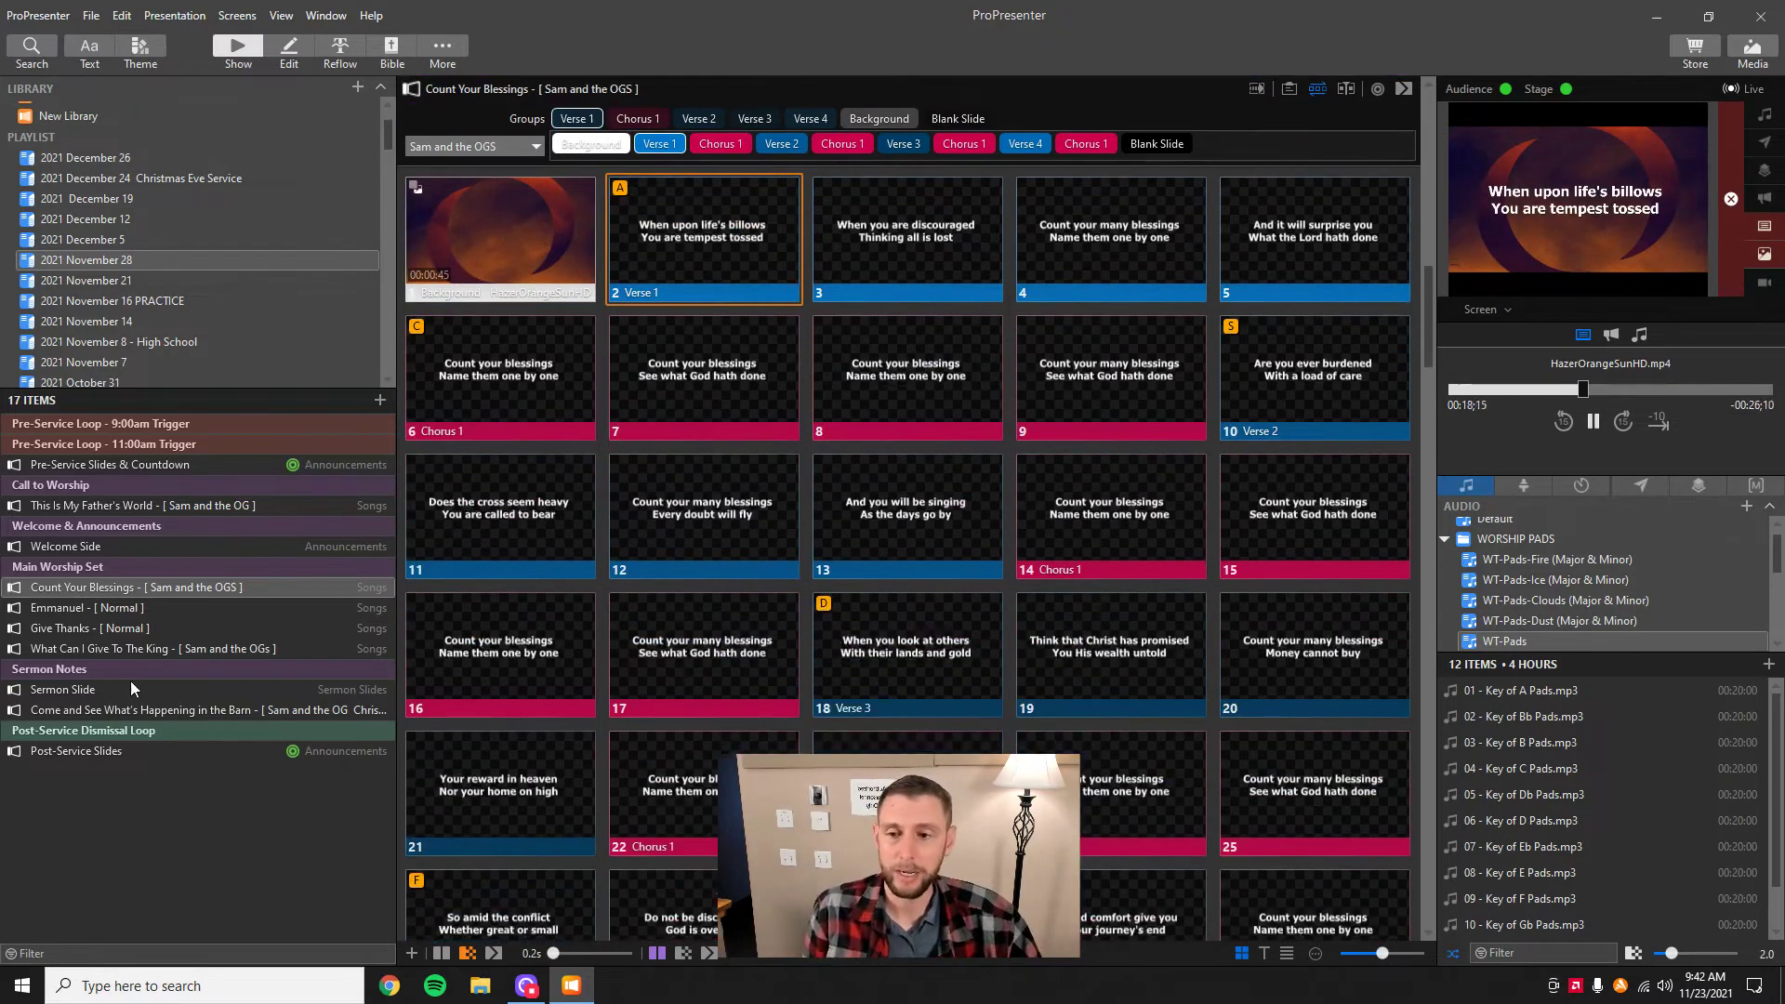
# - Go to Sermon Slide and put the Ruth logo, both Leviticus 25:47-48 slides and the second Ruth logo live in order
pyautogui.click(130, 688)
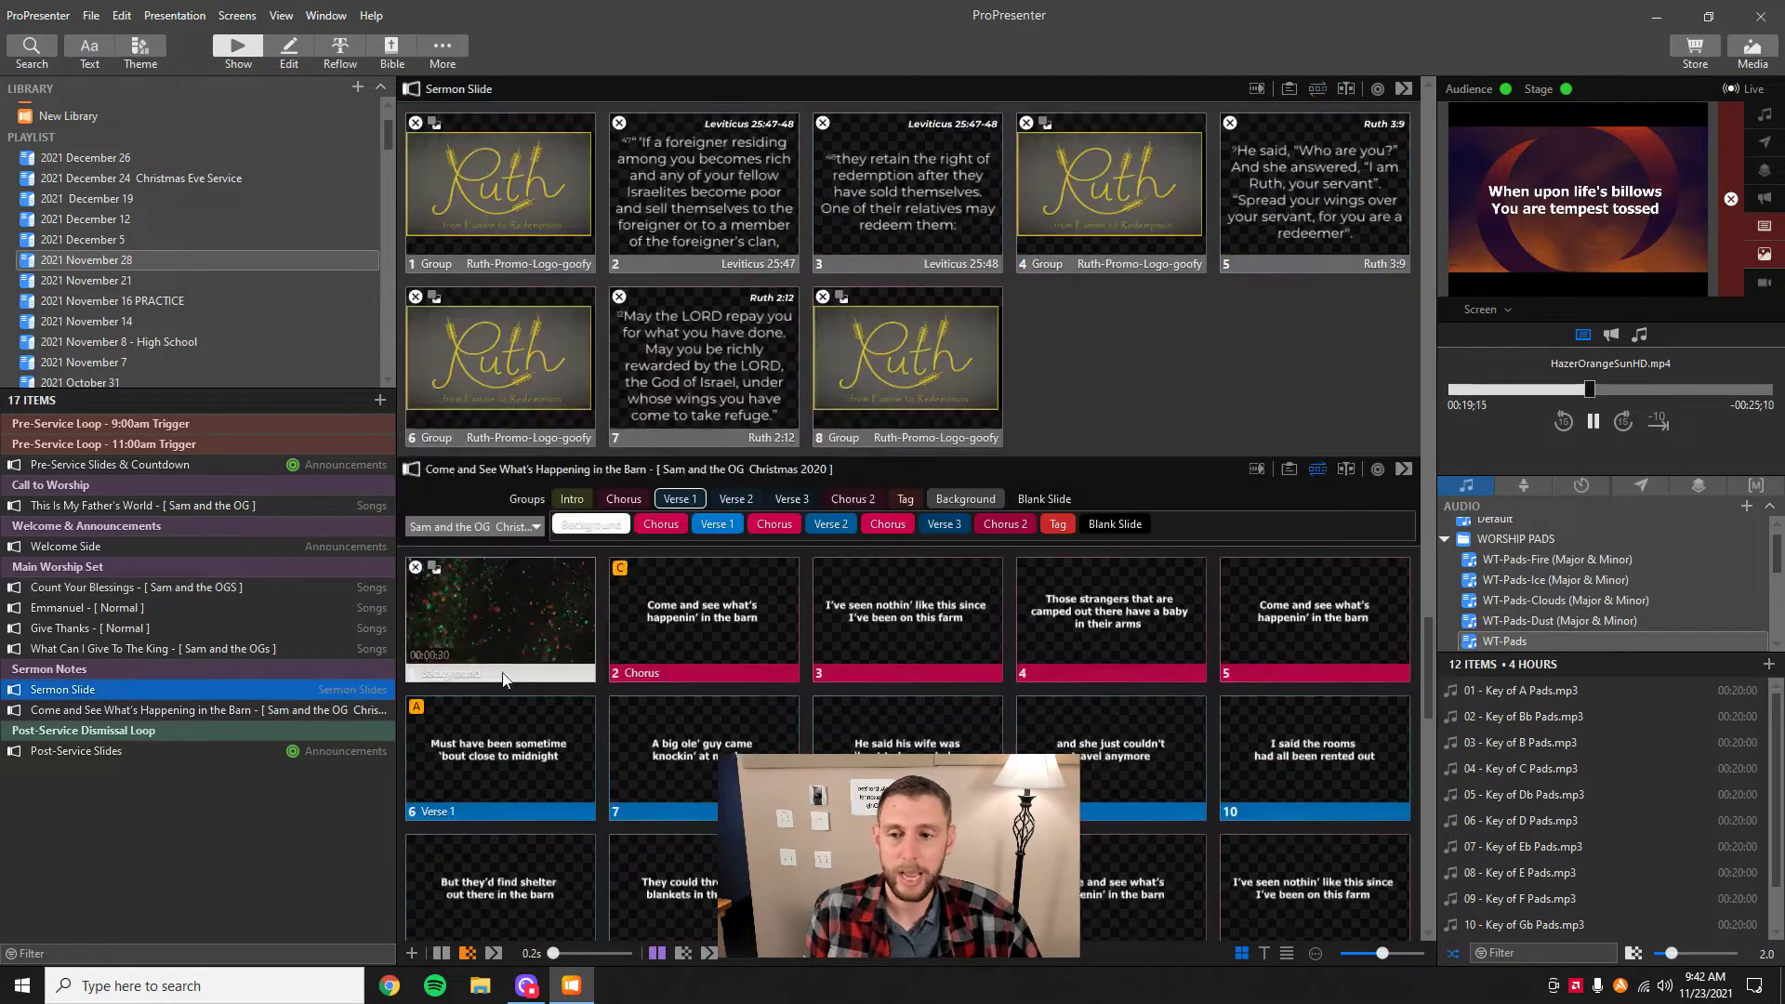
pyautogui.click(517, 166)
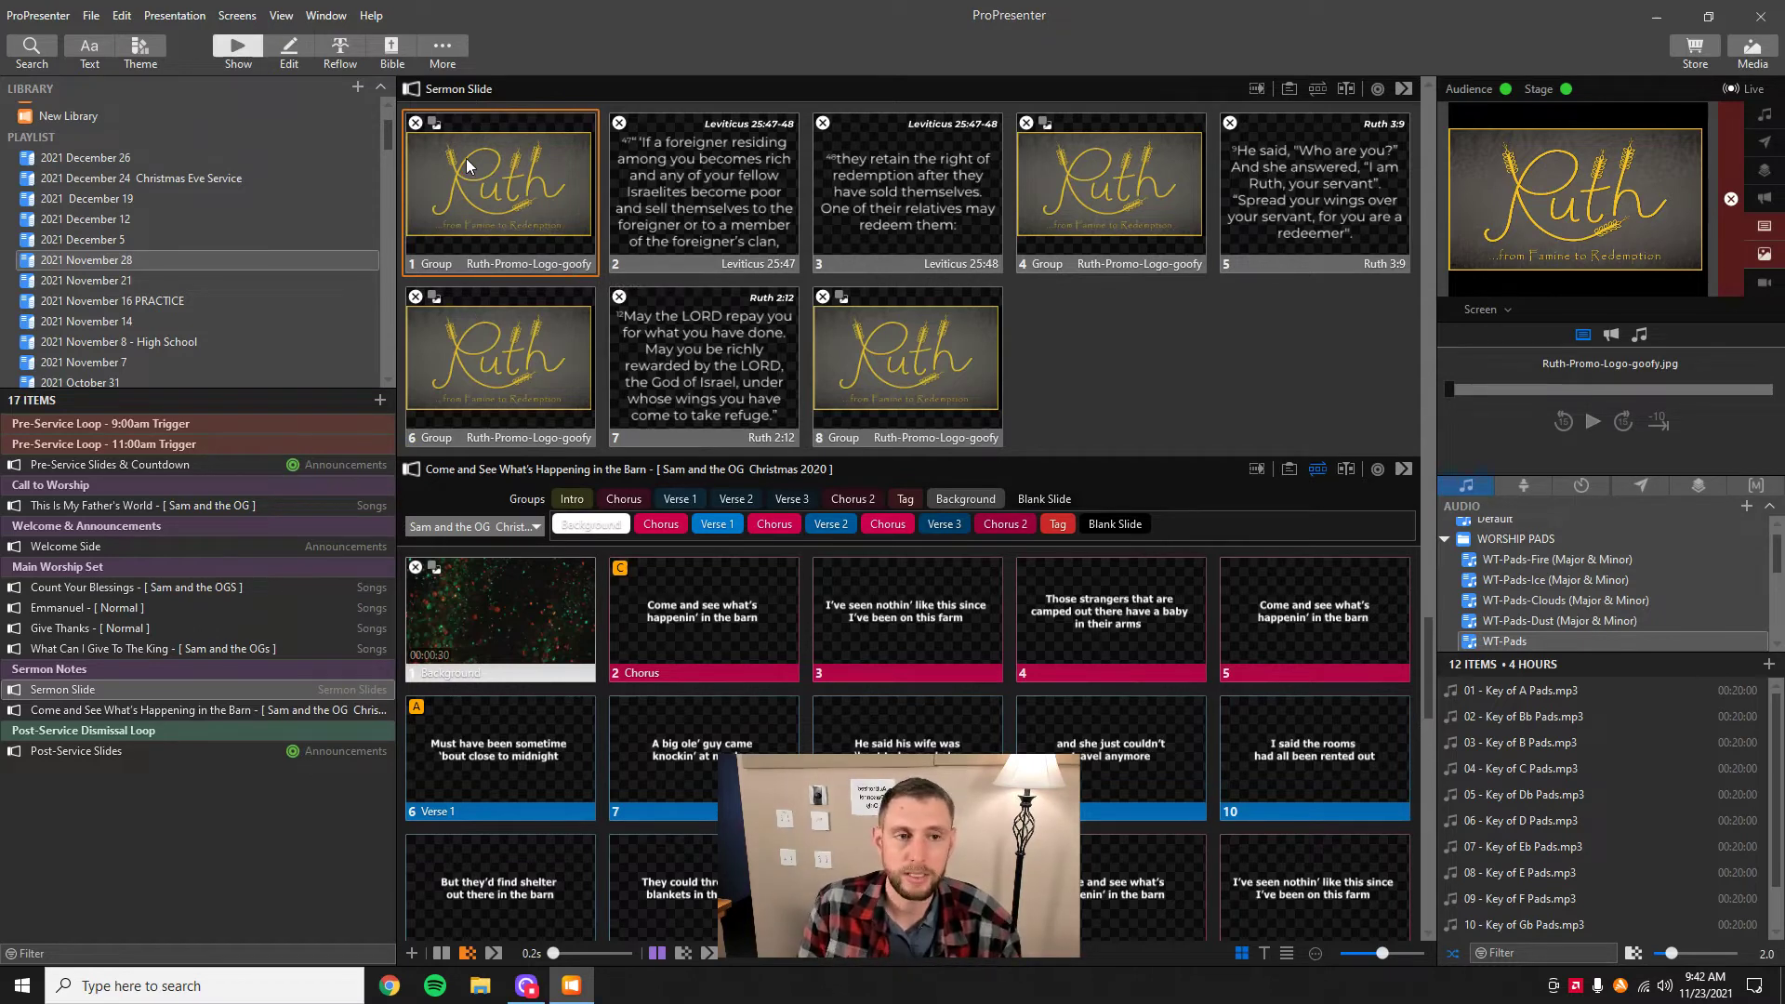
pyautogui.press('Right')
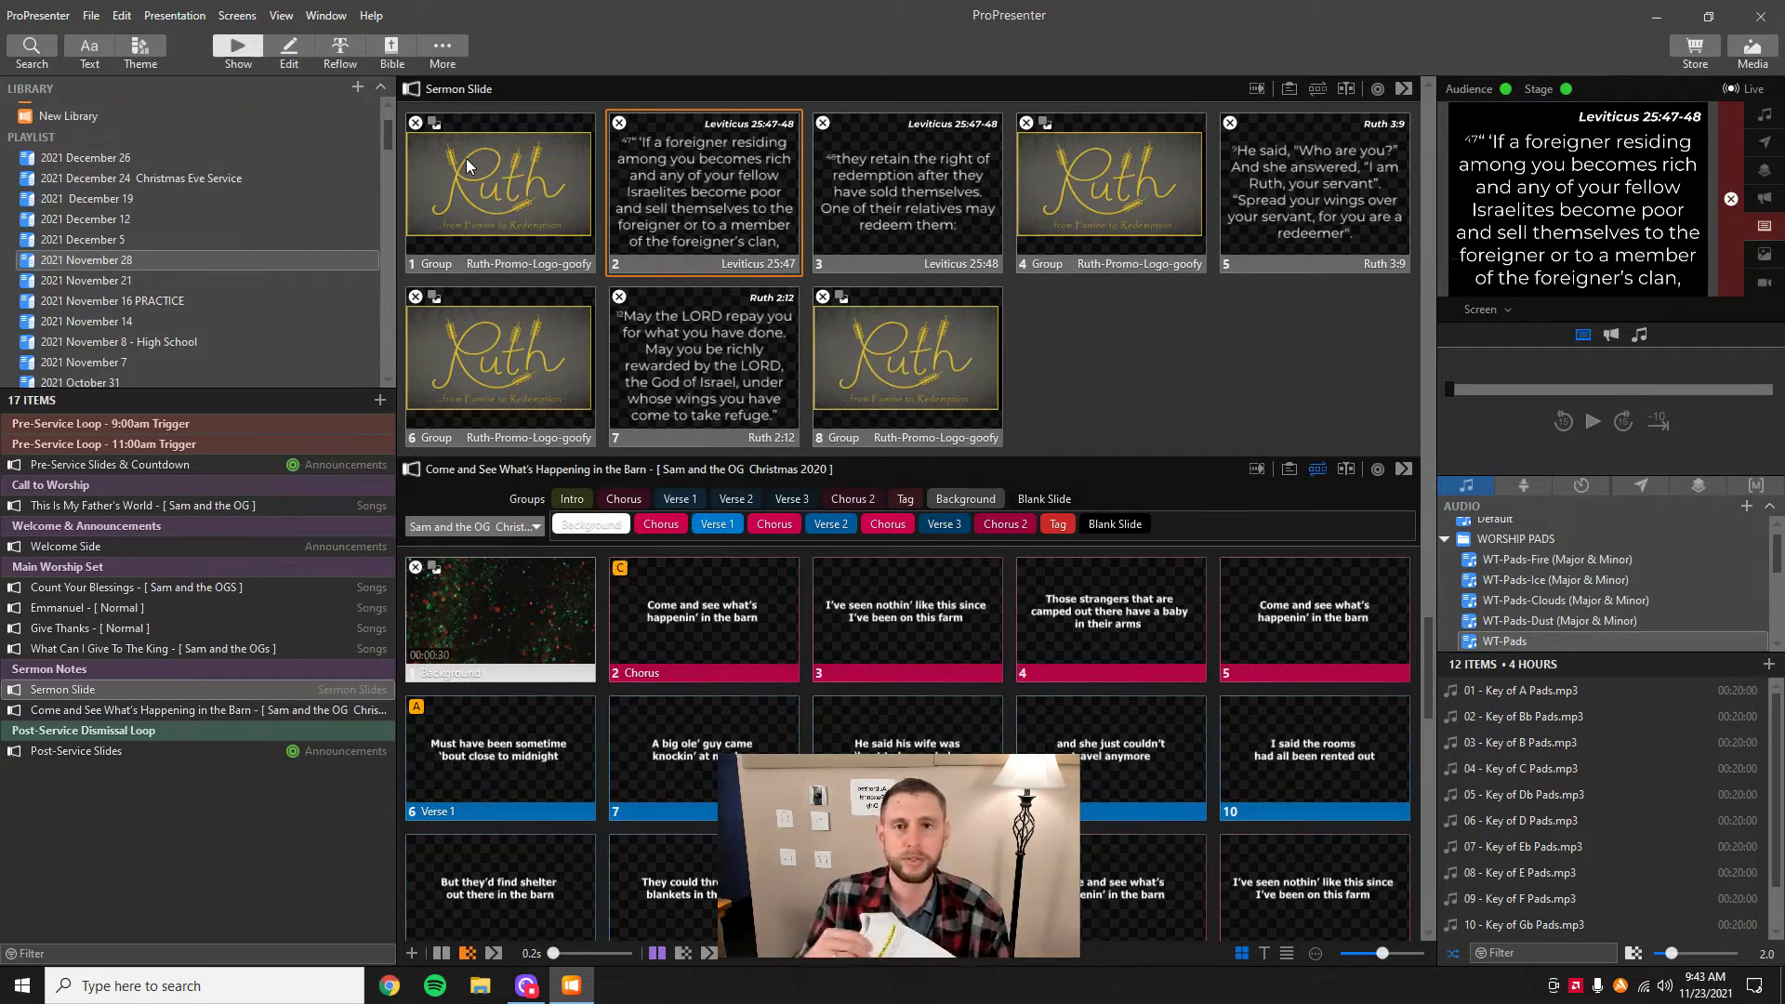
pyautogui.moveTo(545, 995)
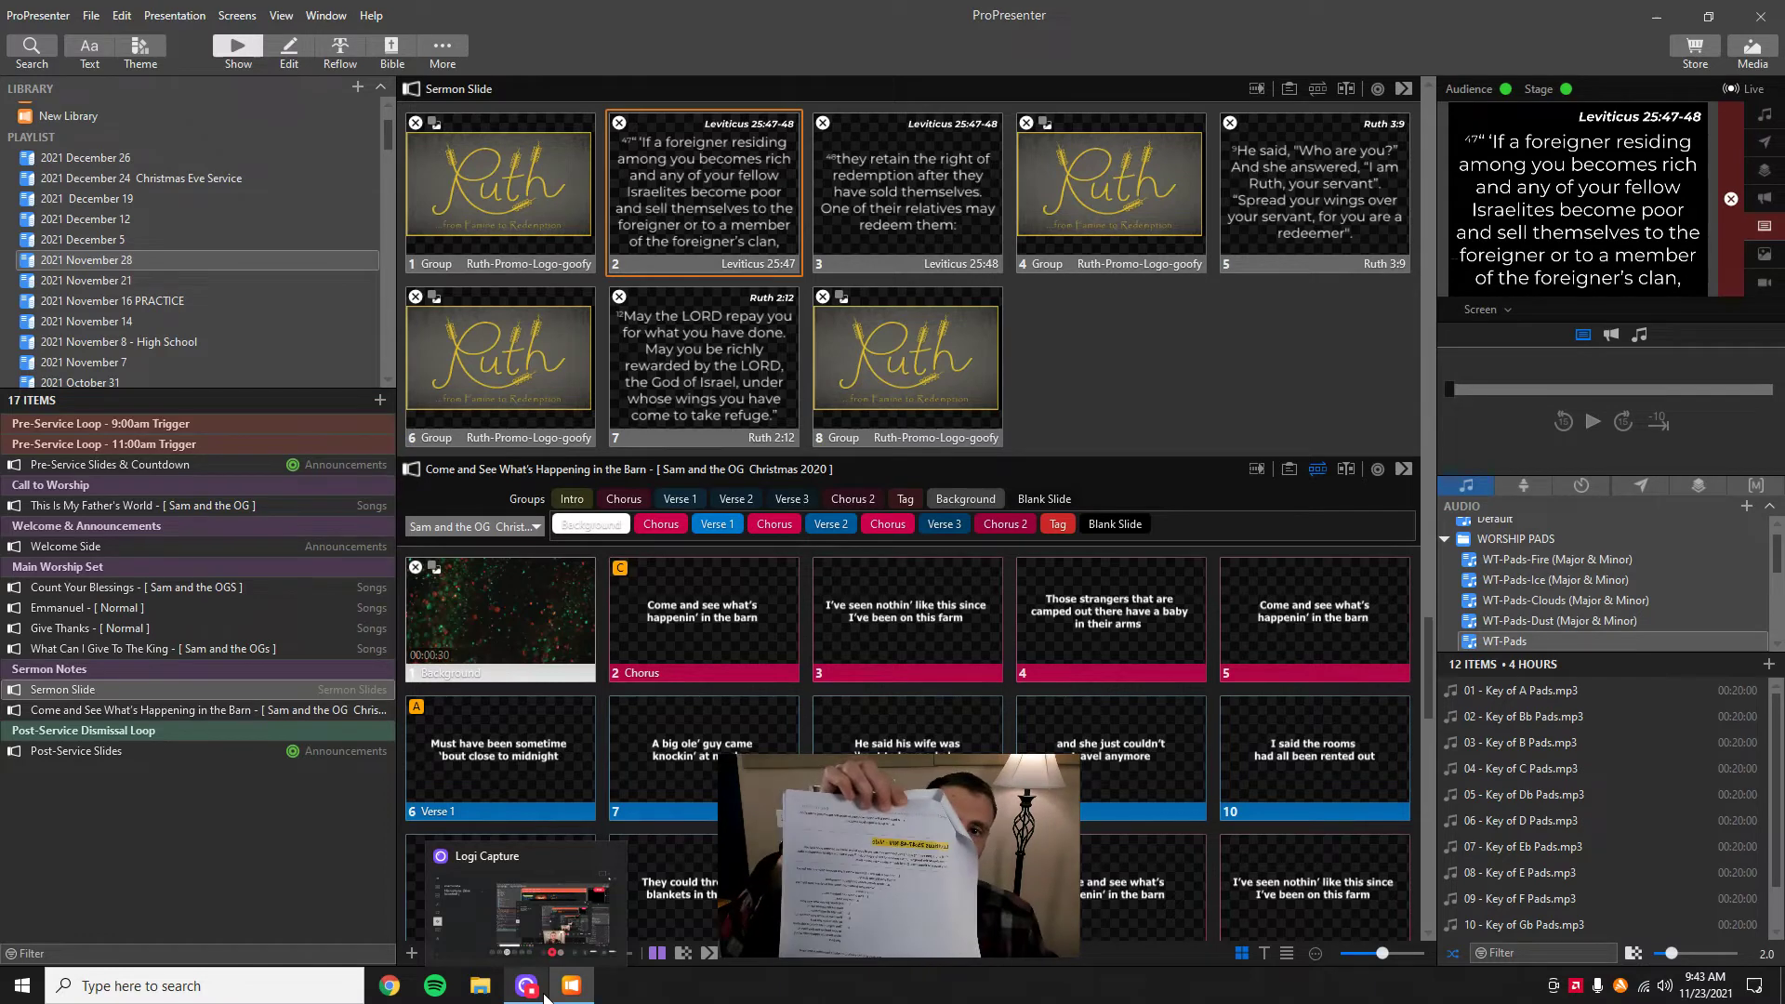
pyautogui.click(928, 196)
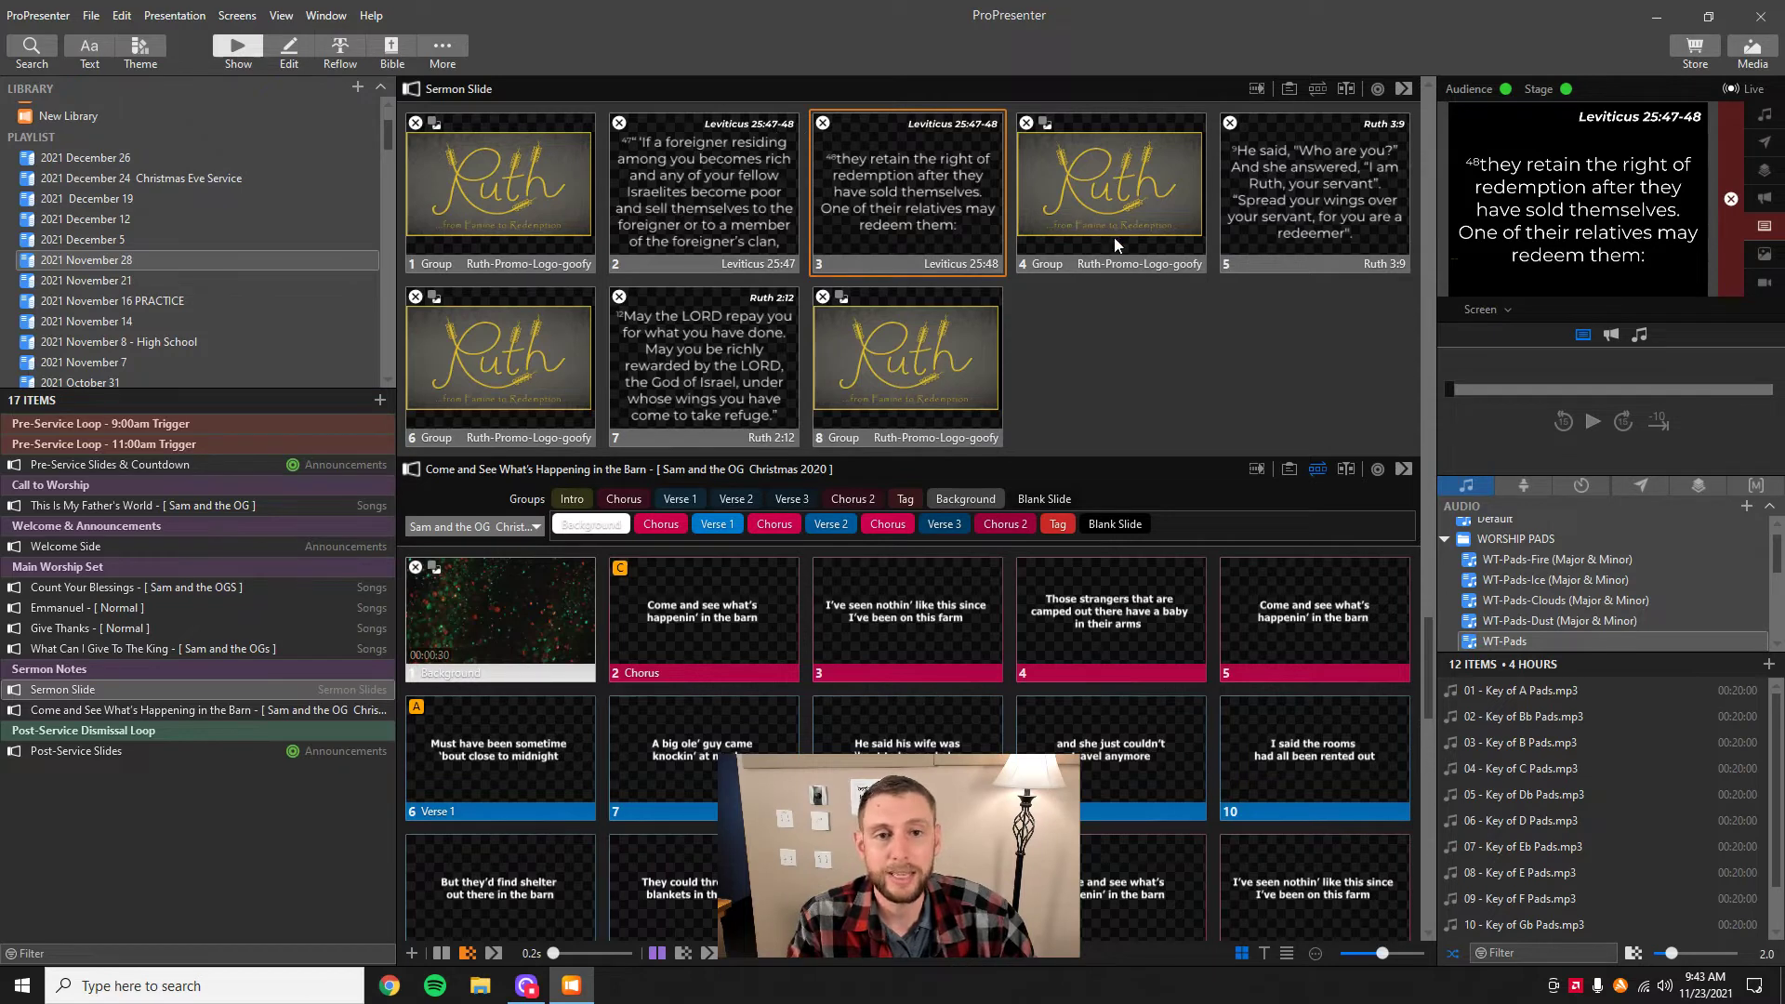
pyautogui.rightClick(1130, 181)
pyautogui.click(1066, 169)
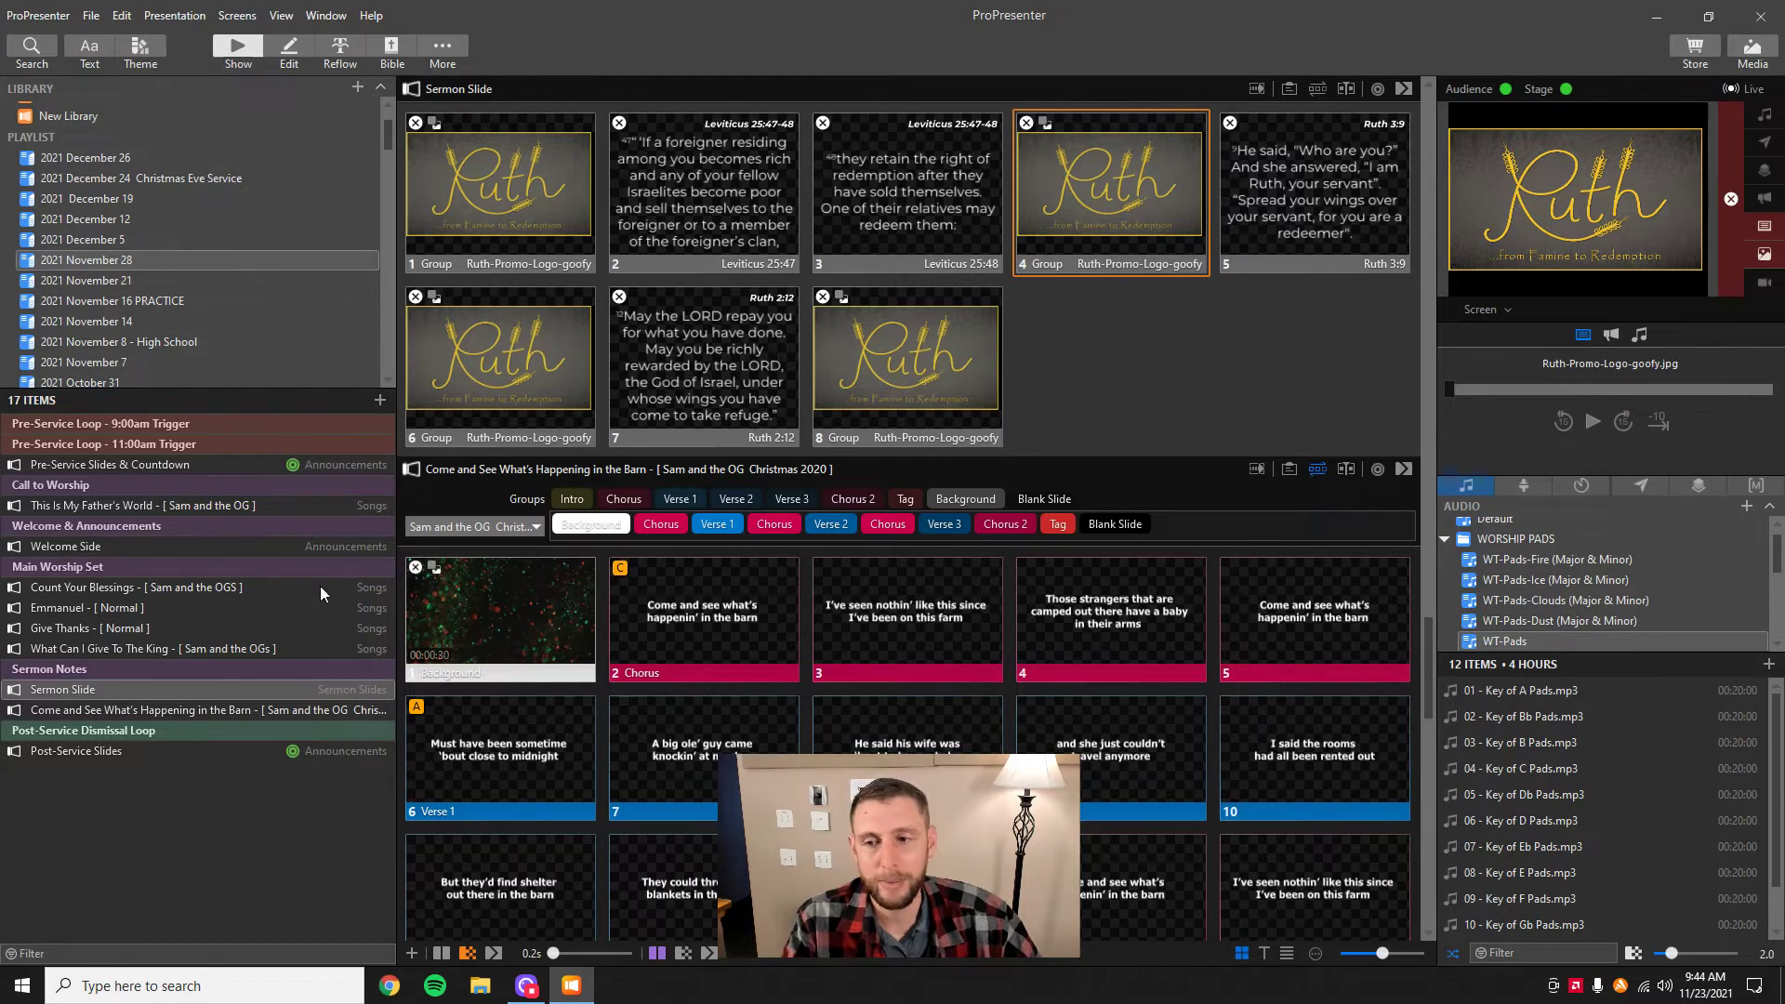
# - Go back to Pre-Service Slides & Countdown and start its announcement loop from the first slide
pyautogui.click(83, 548)
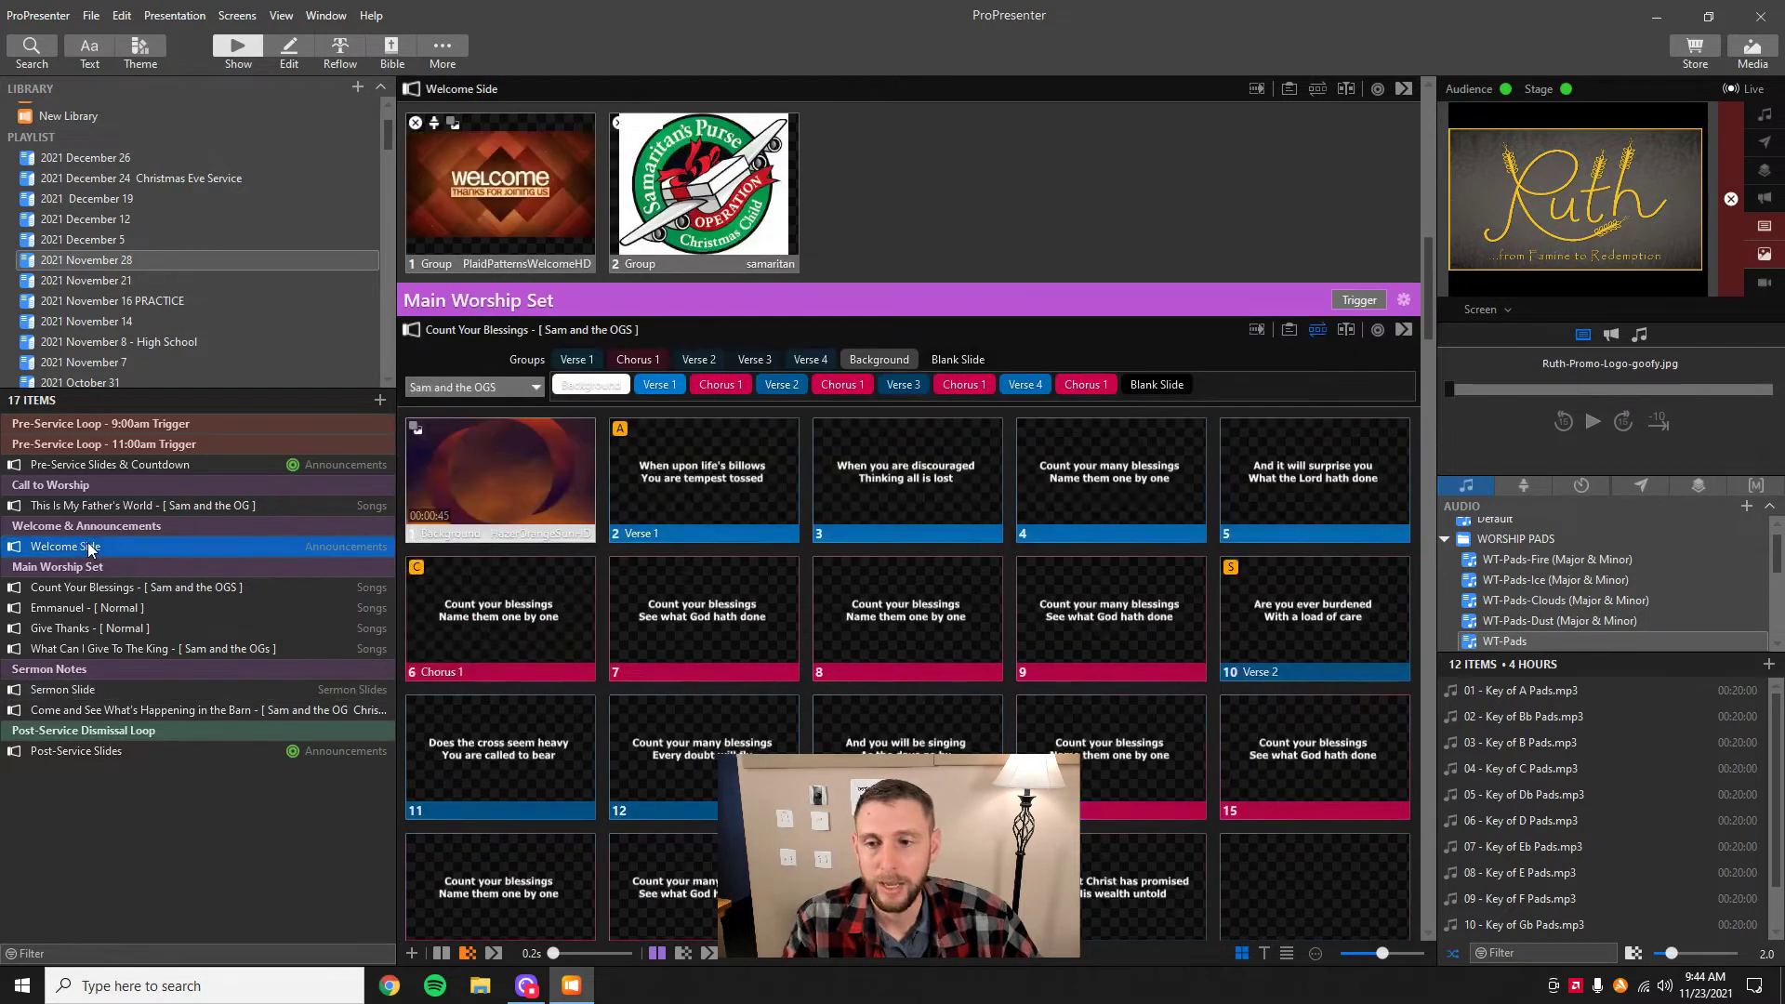
pyautogui.click(181, 465)
pyautogui.click(543, 164)
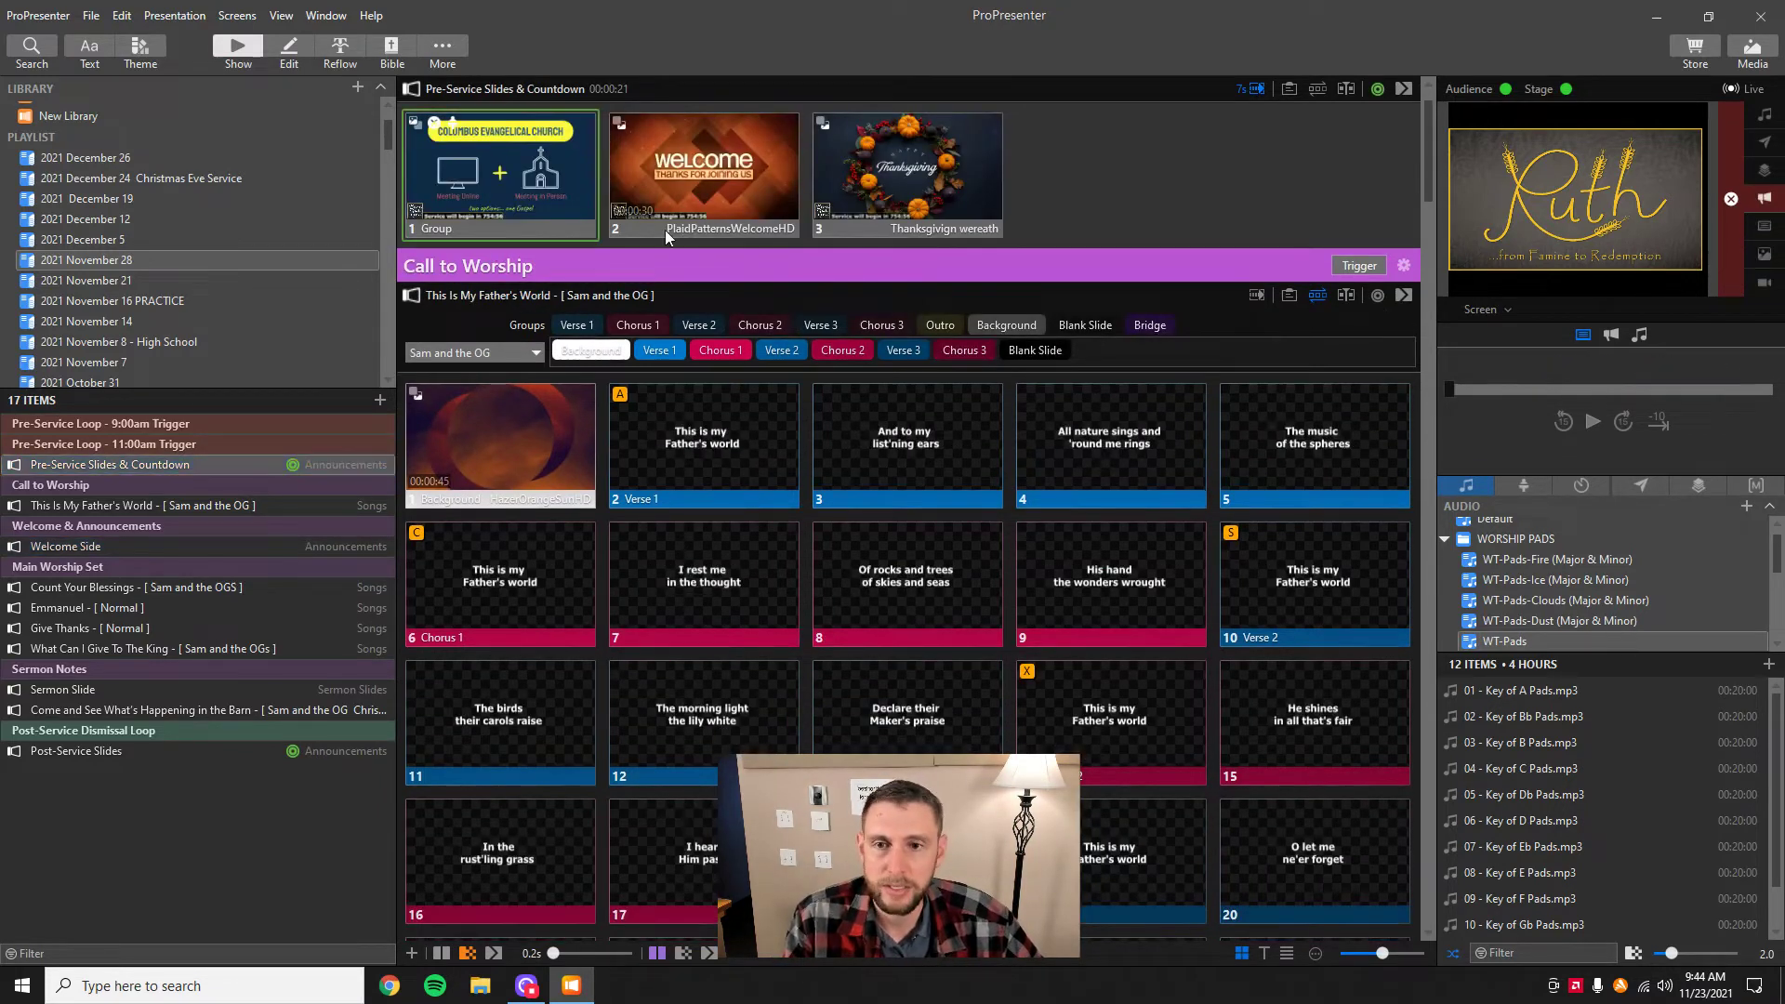
# - Trigger the Pre-Service Loop for 9:00am, followed by the Pre-Service Loop for 11:00am
pyautogui.scroll(2, 1011, 197)
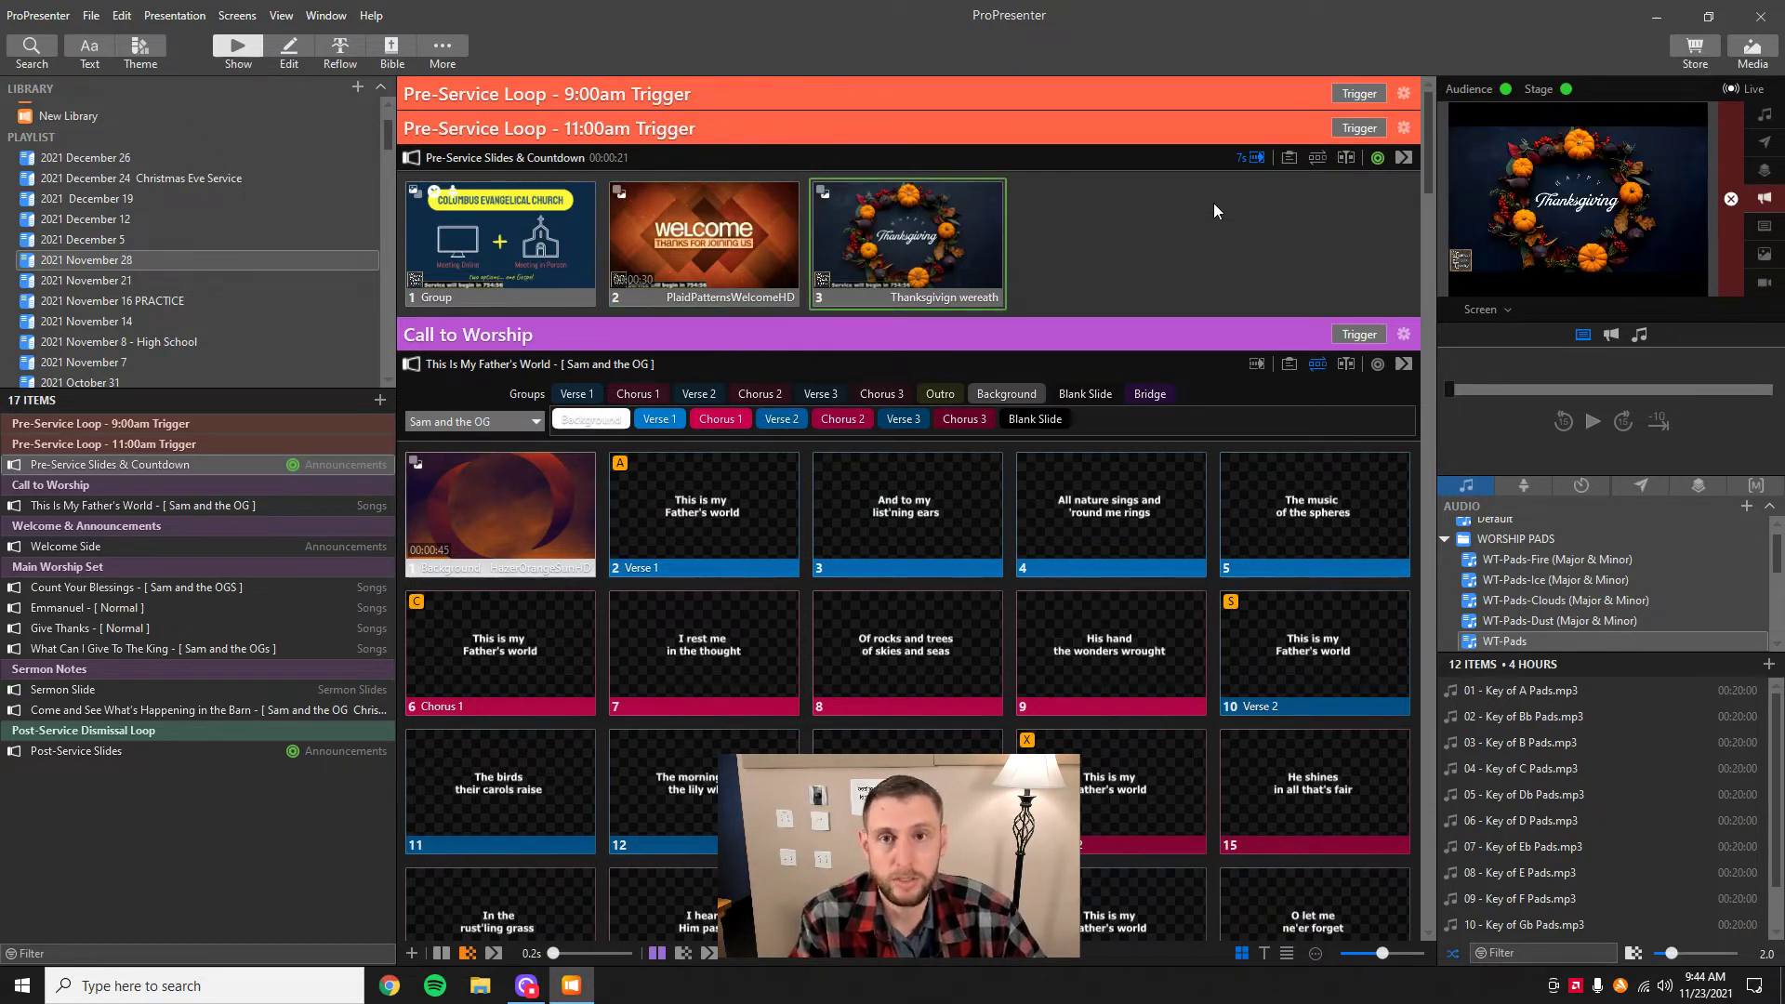
pyautogui.click(1360, 93)
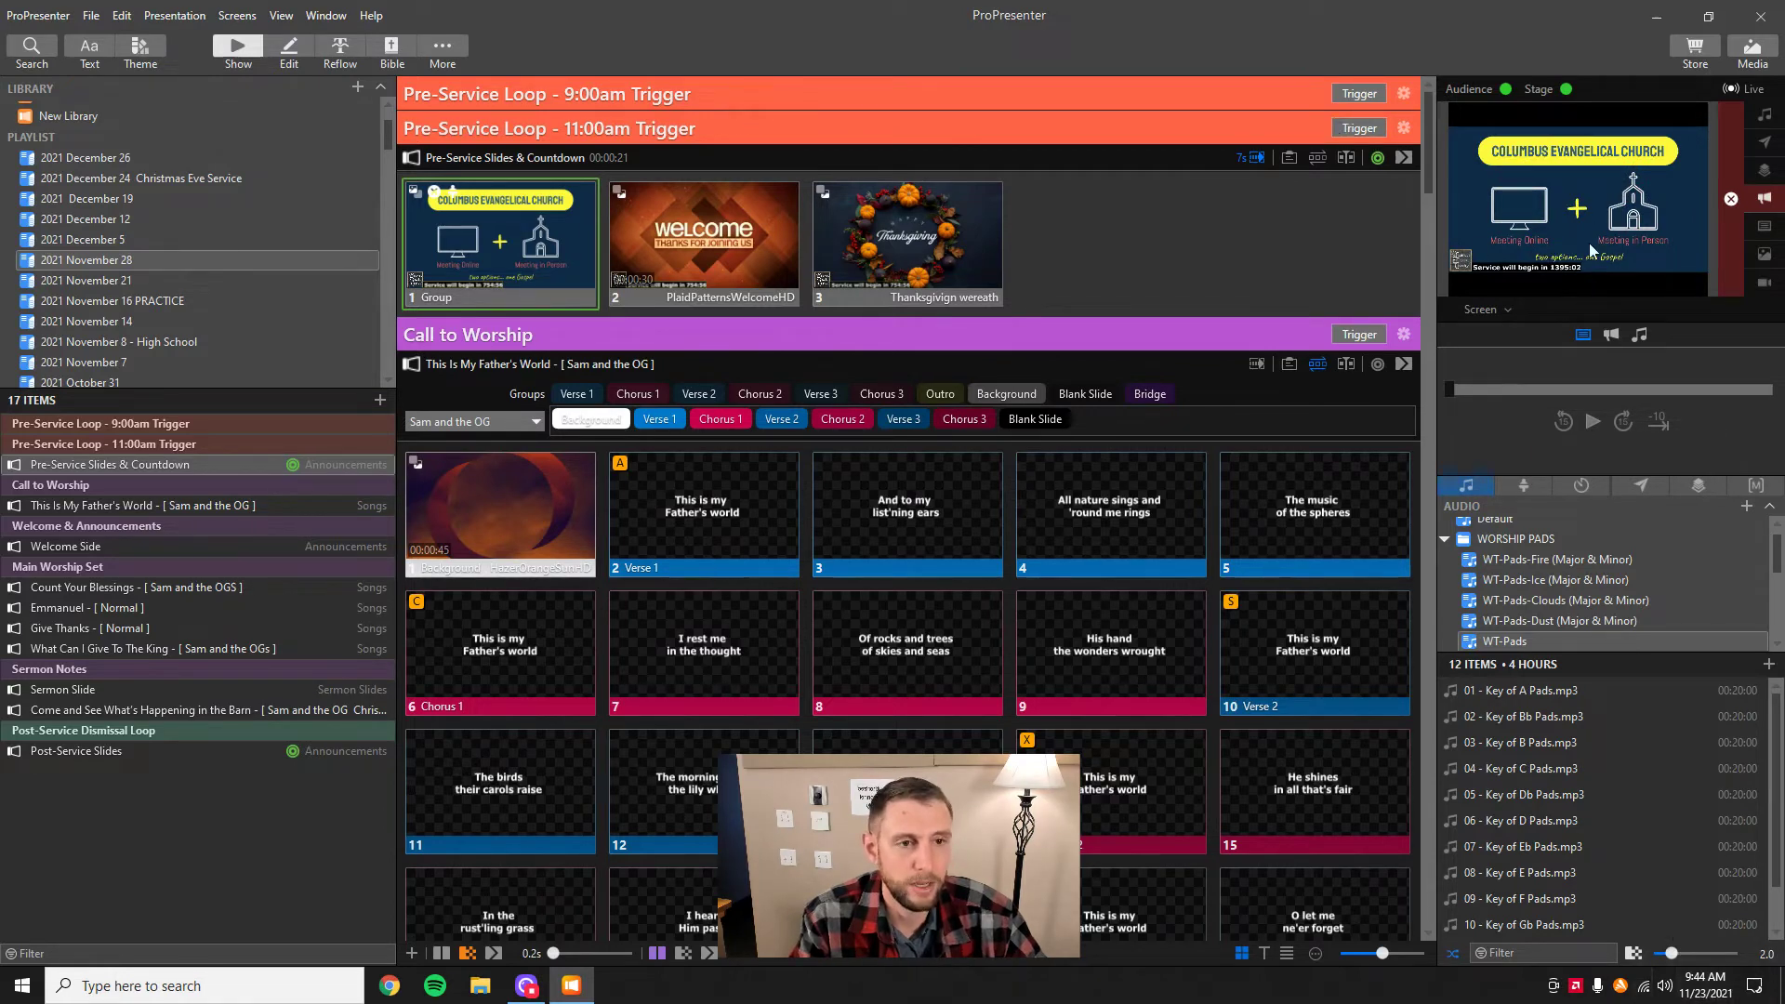
pyautogui.click(1360, 127)
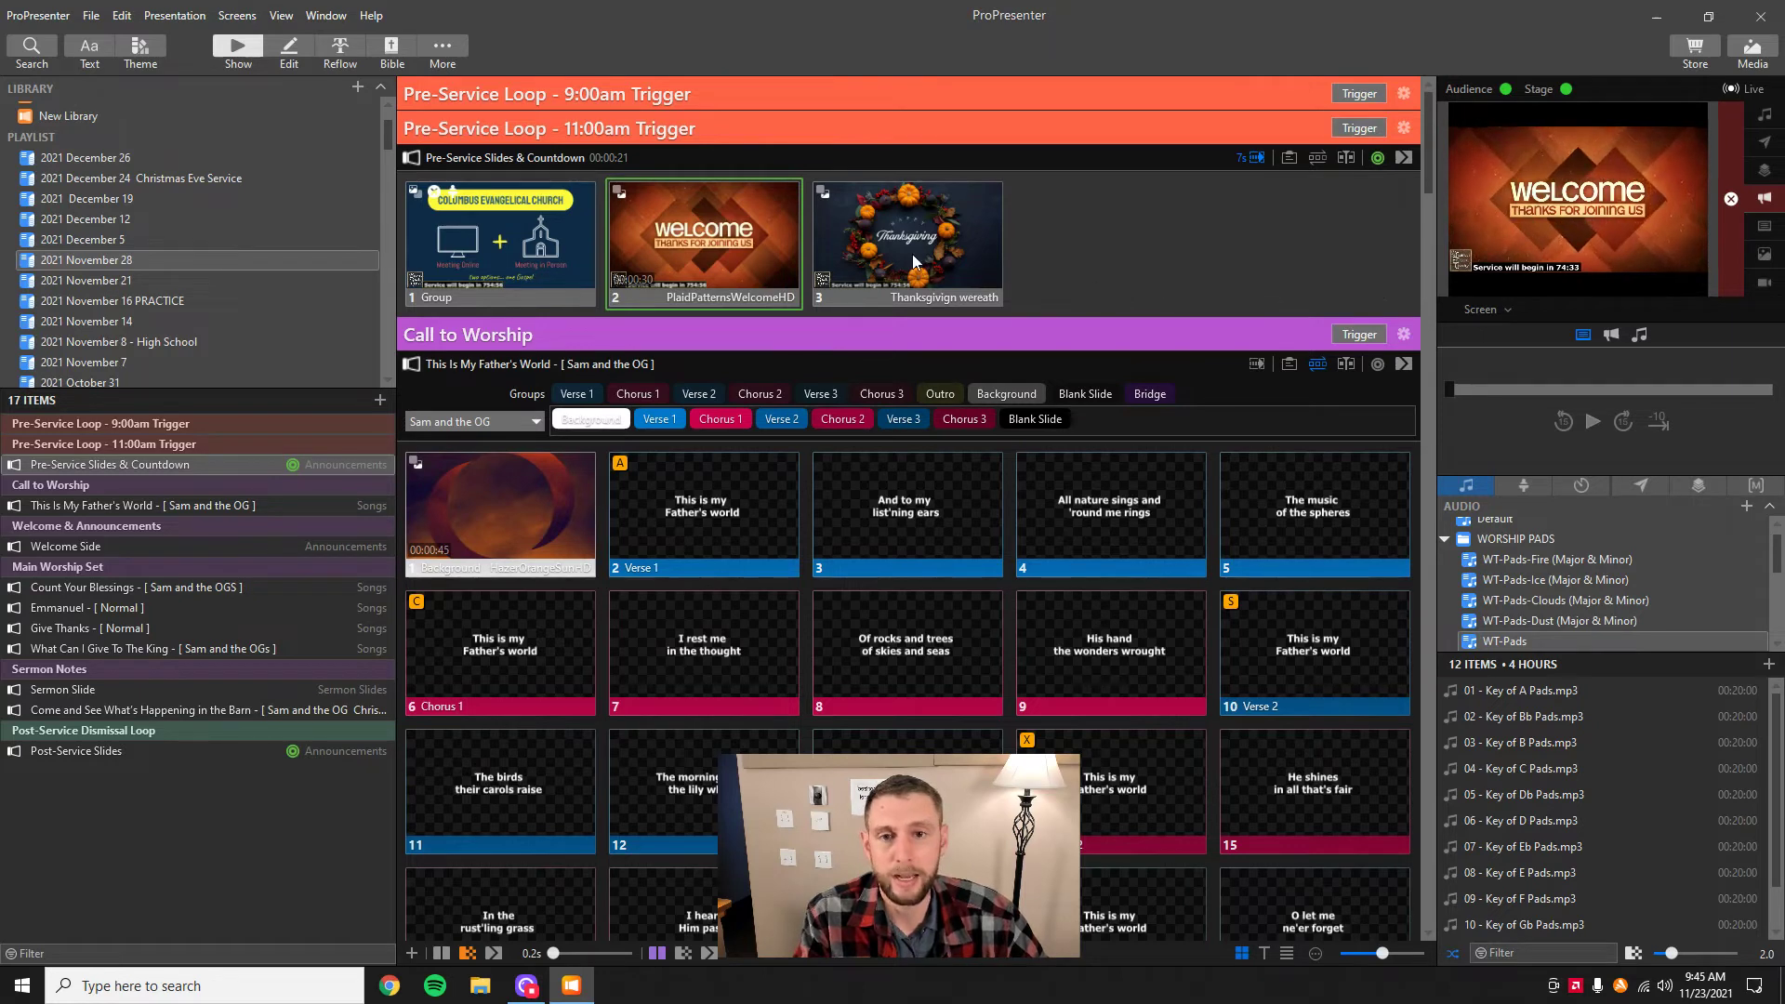
# - Add a Clear action with the Clear All group to the Background slide of "This Is My Father's World"
pyautogui.rightClick(494, 513)
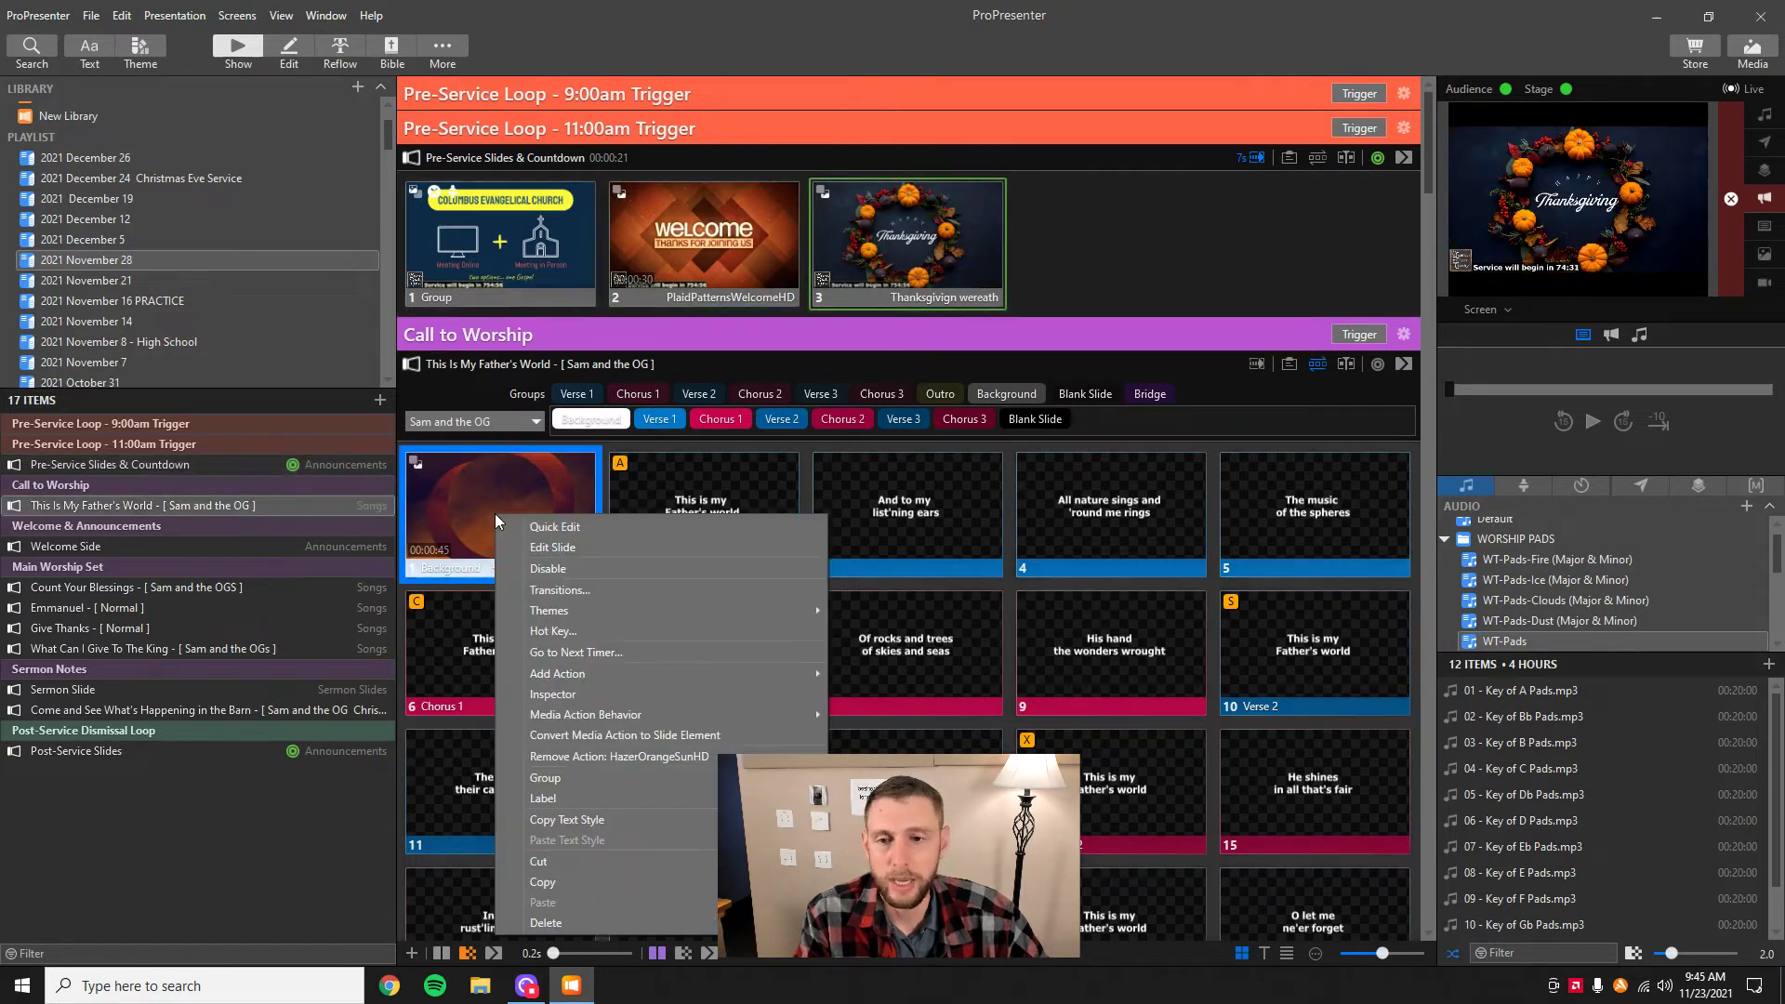
pyautogui.moveTo(621, 673)
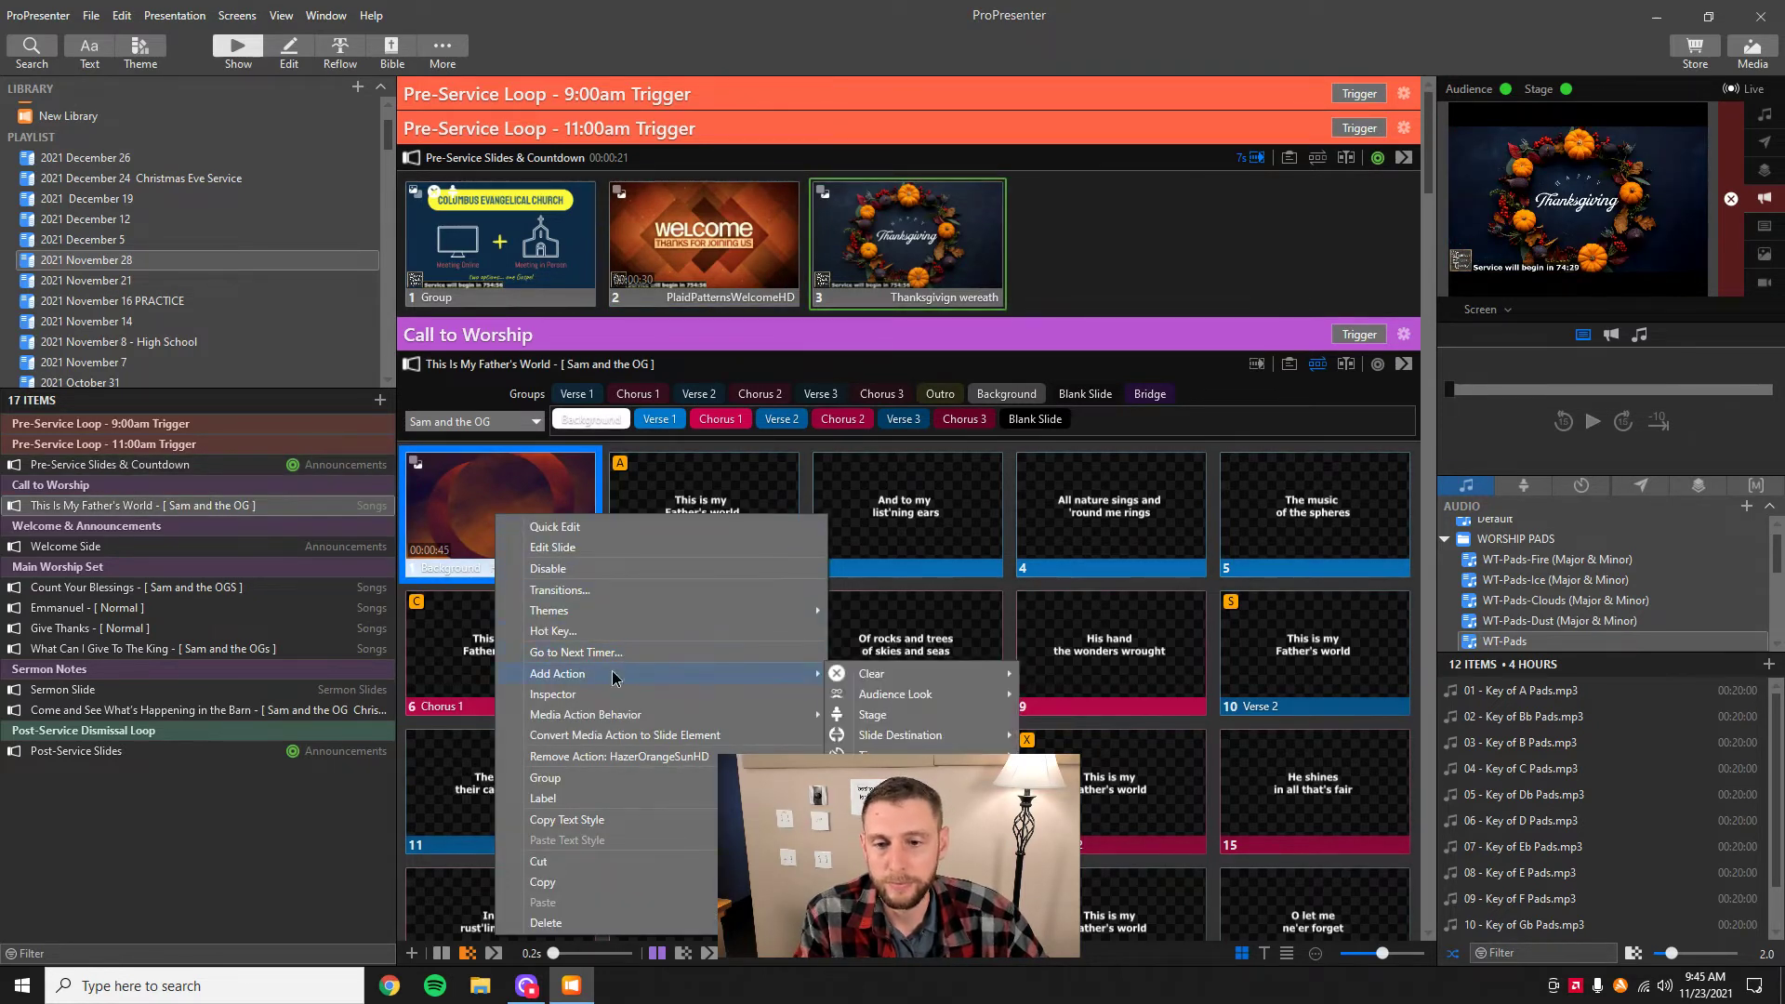
pyautogui.moveTo(869, 673)
pyautogui.click(1080, 673)
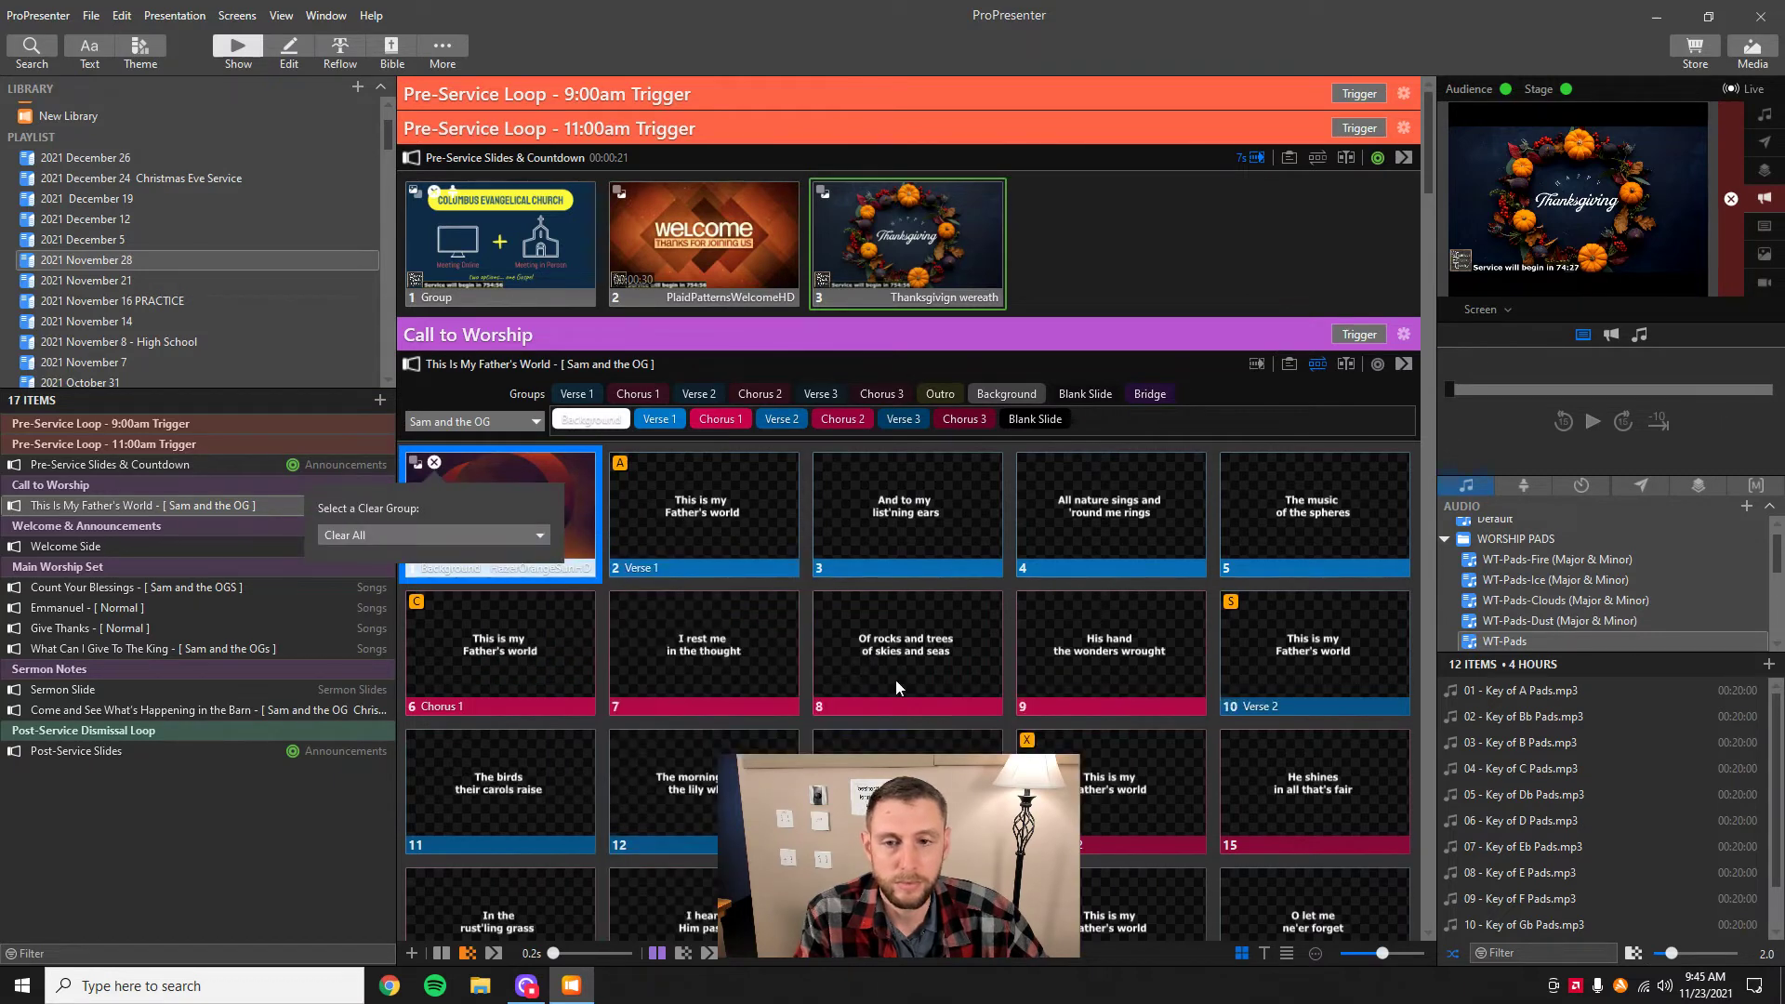
# - Test the Clear action by putting the Background slide live, showing the Thanksgiving wreath announcement and returning to the Background slide
pyautogui.click(539, 516)
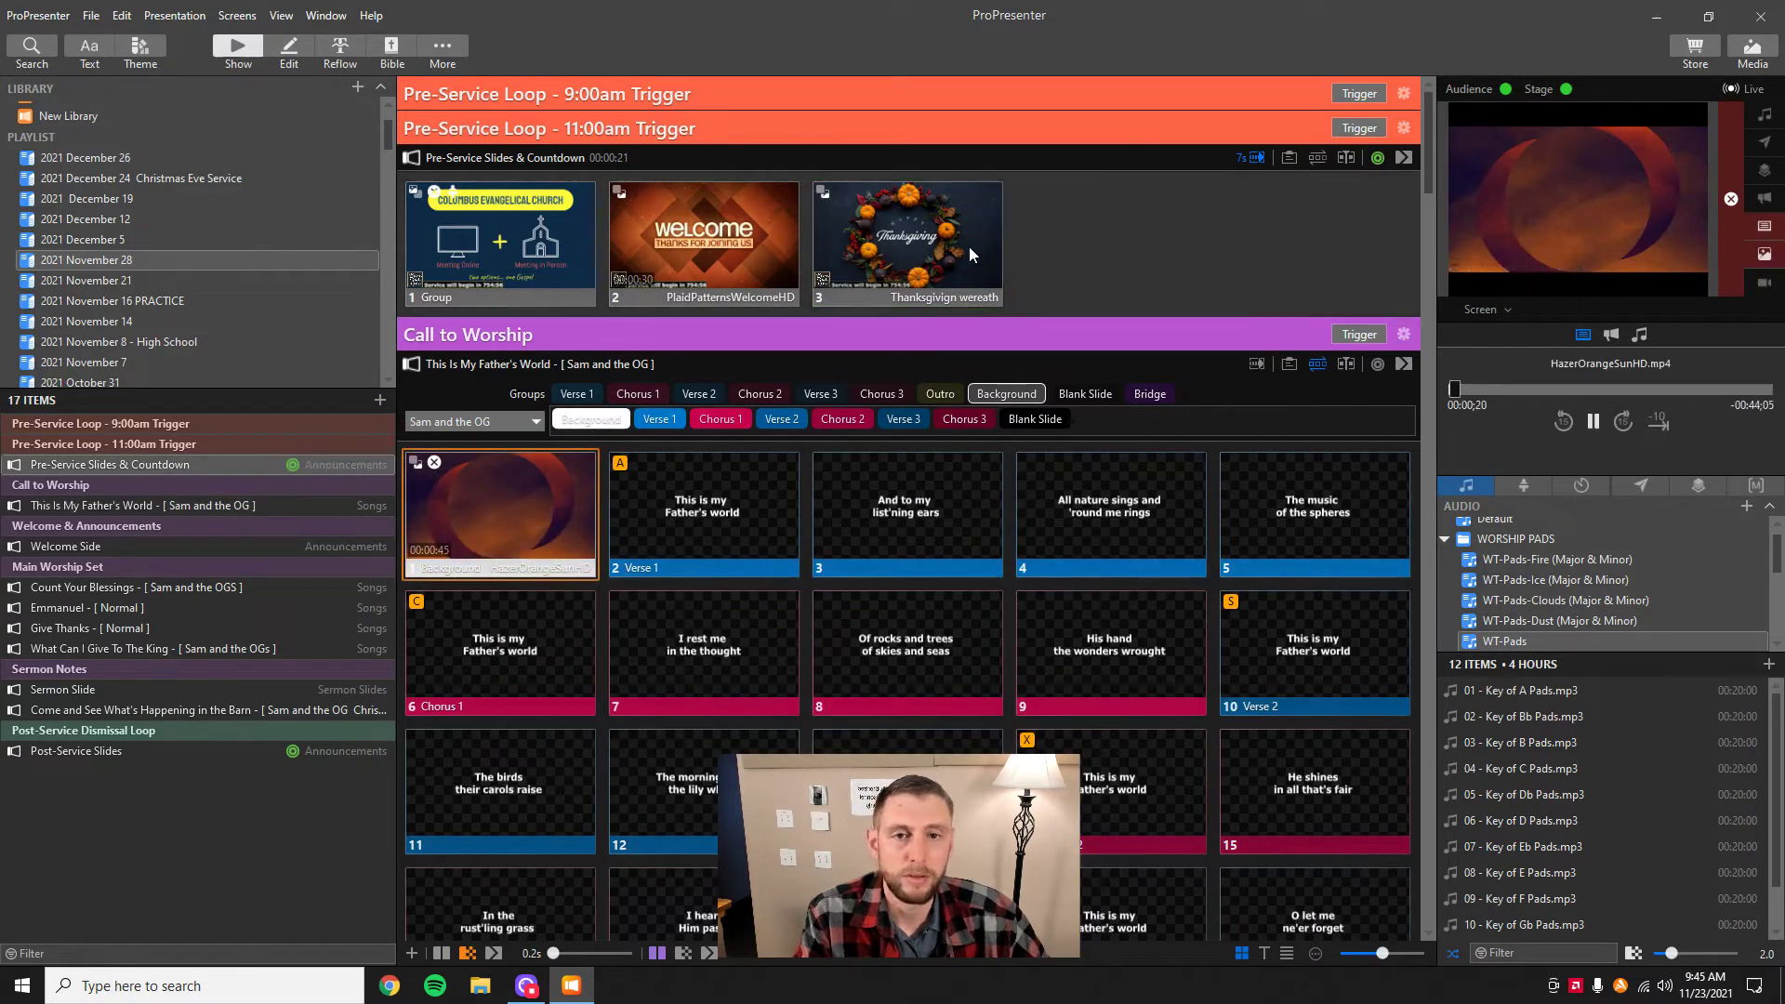
pyautogui.click(969, 247)
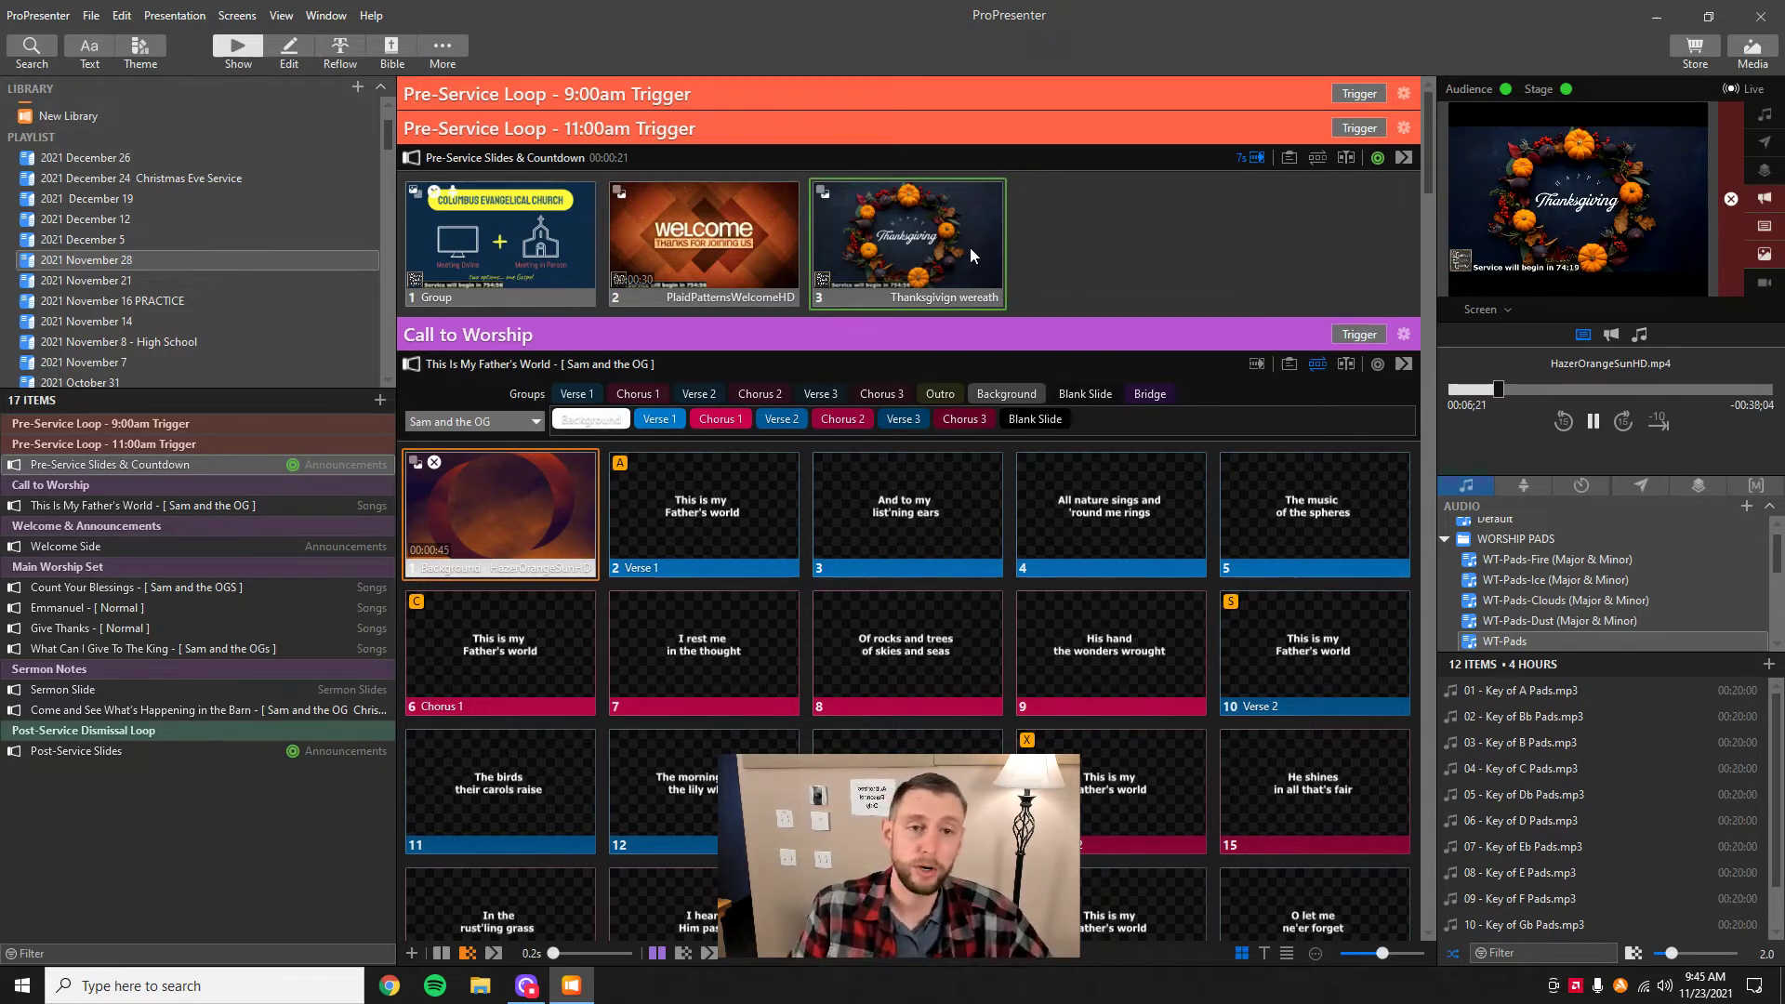
pyautogui.click(496, 515)
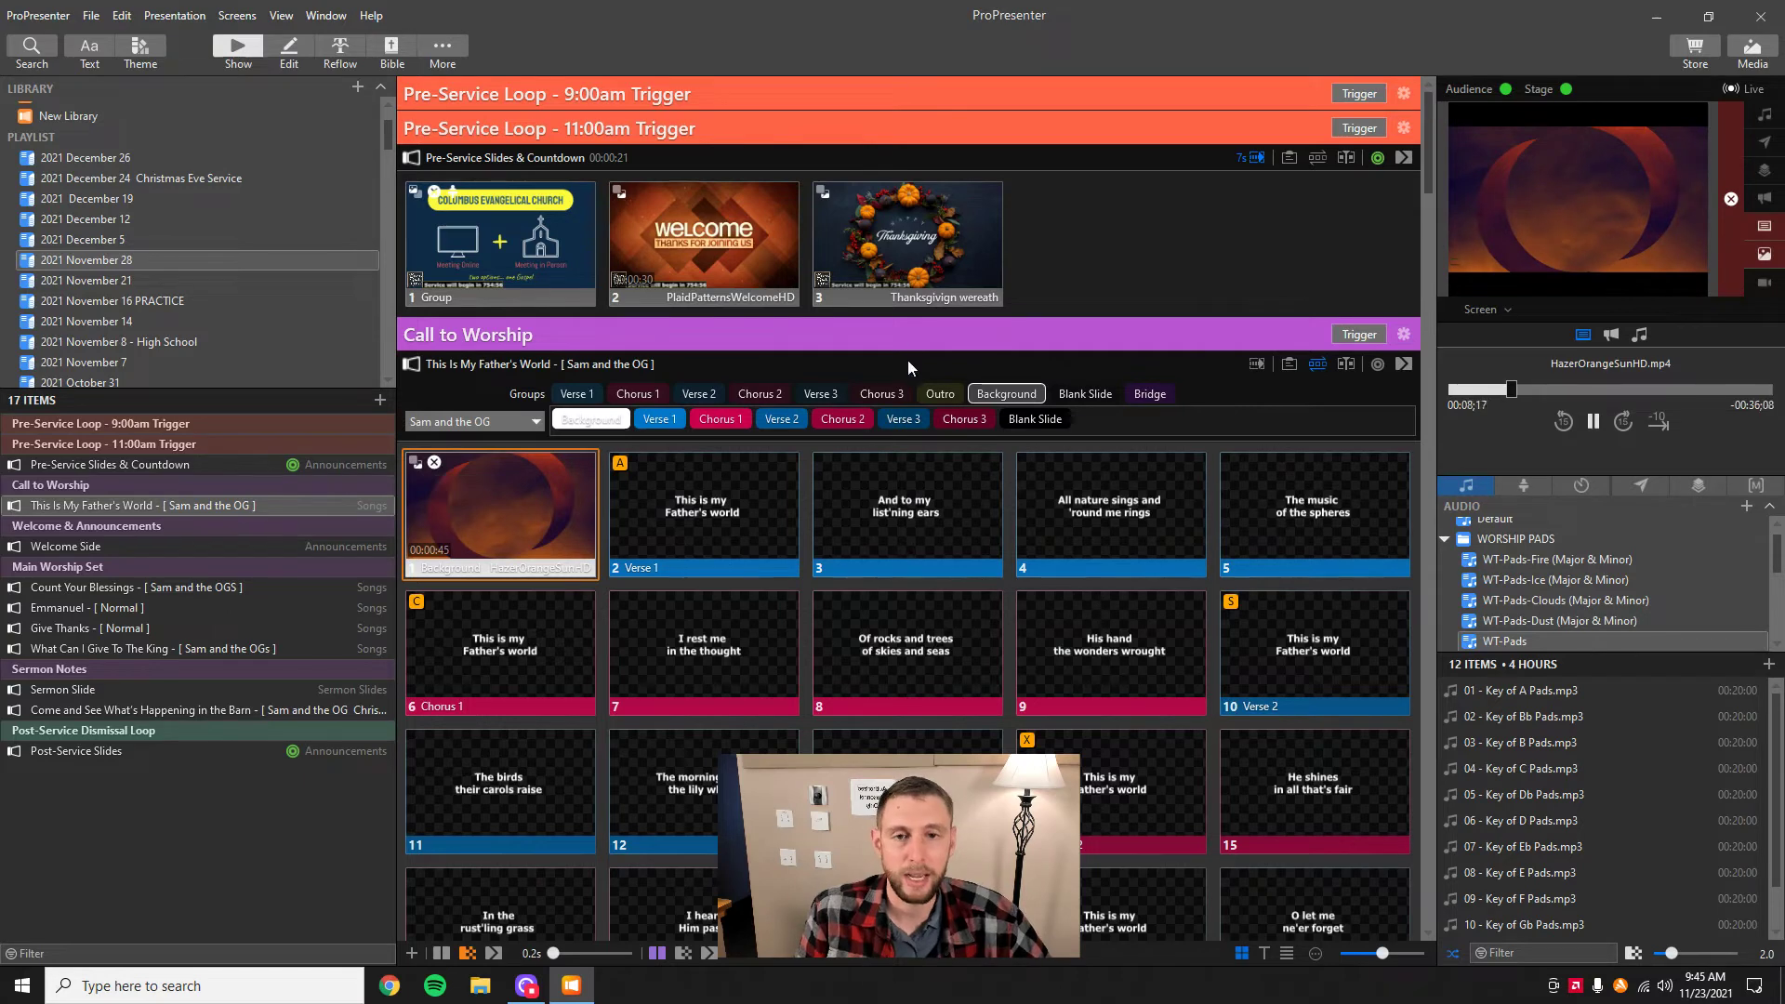
# - Show the welcome announcement, clear all output layers and put the Background slide live, running this sequence twice
pyautogui.click(730, 253)
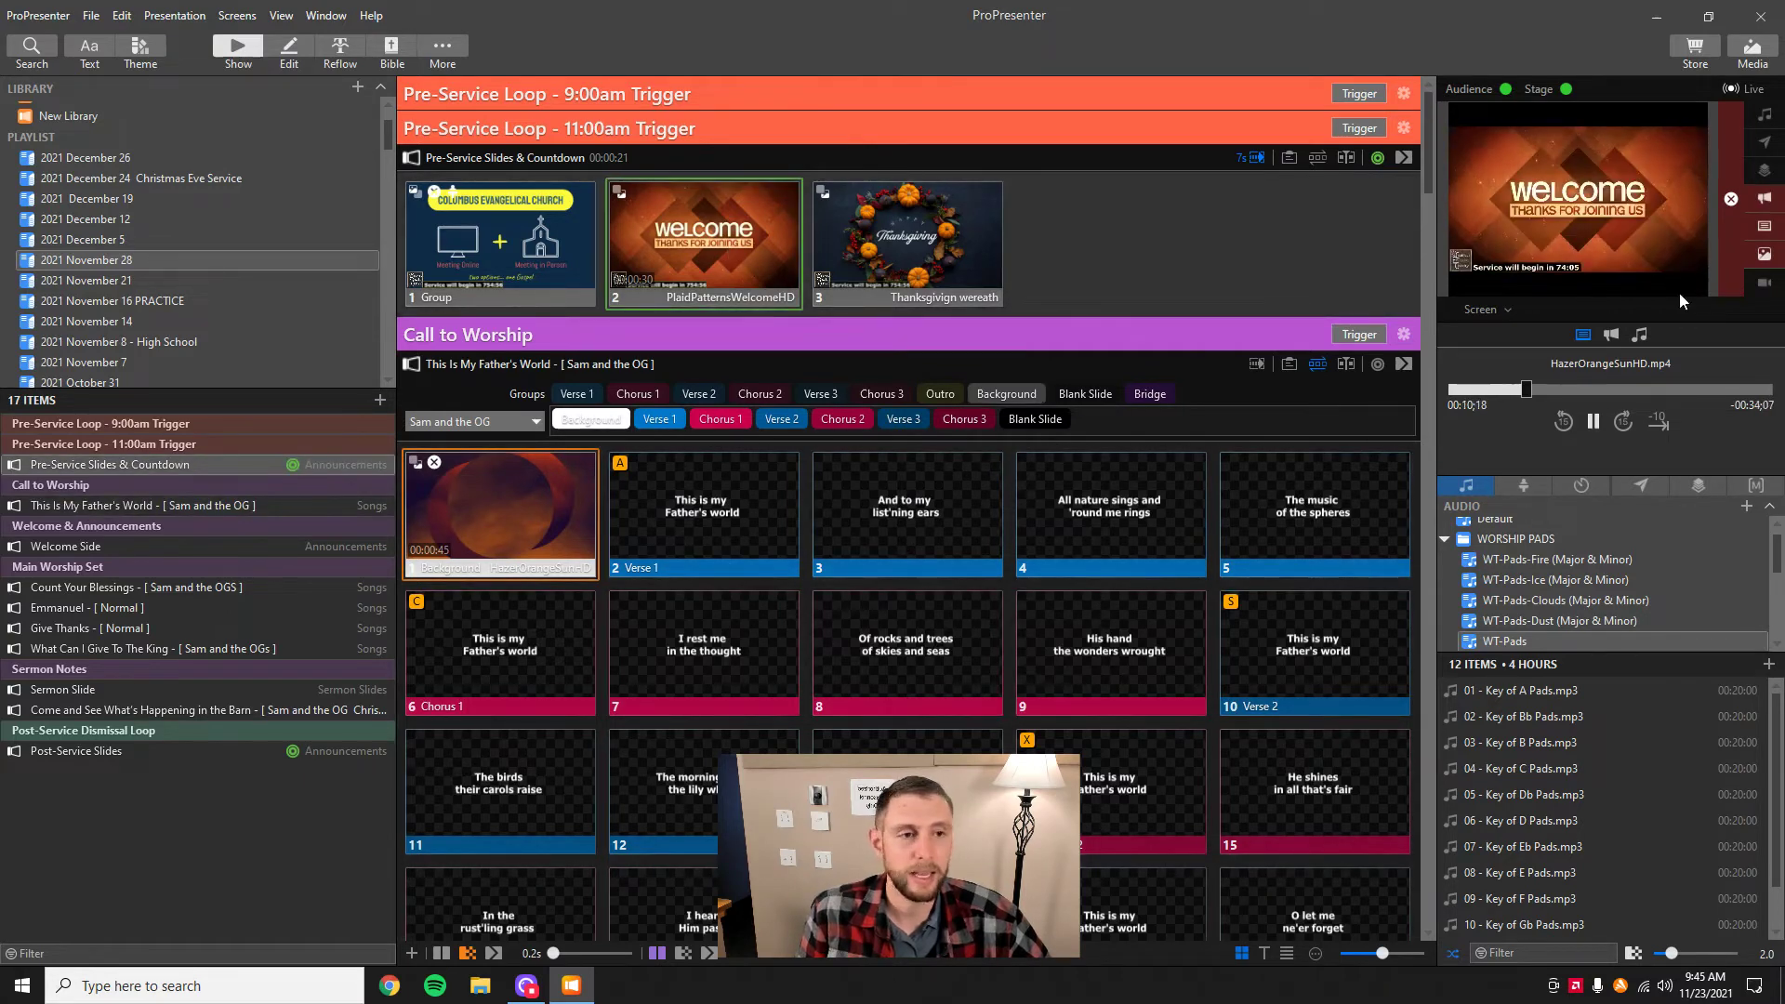
pyautogui.click(1731, 199)
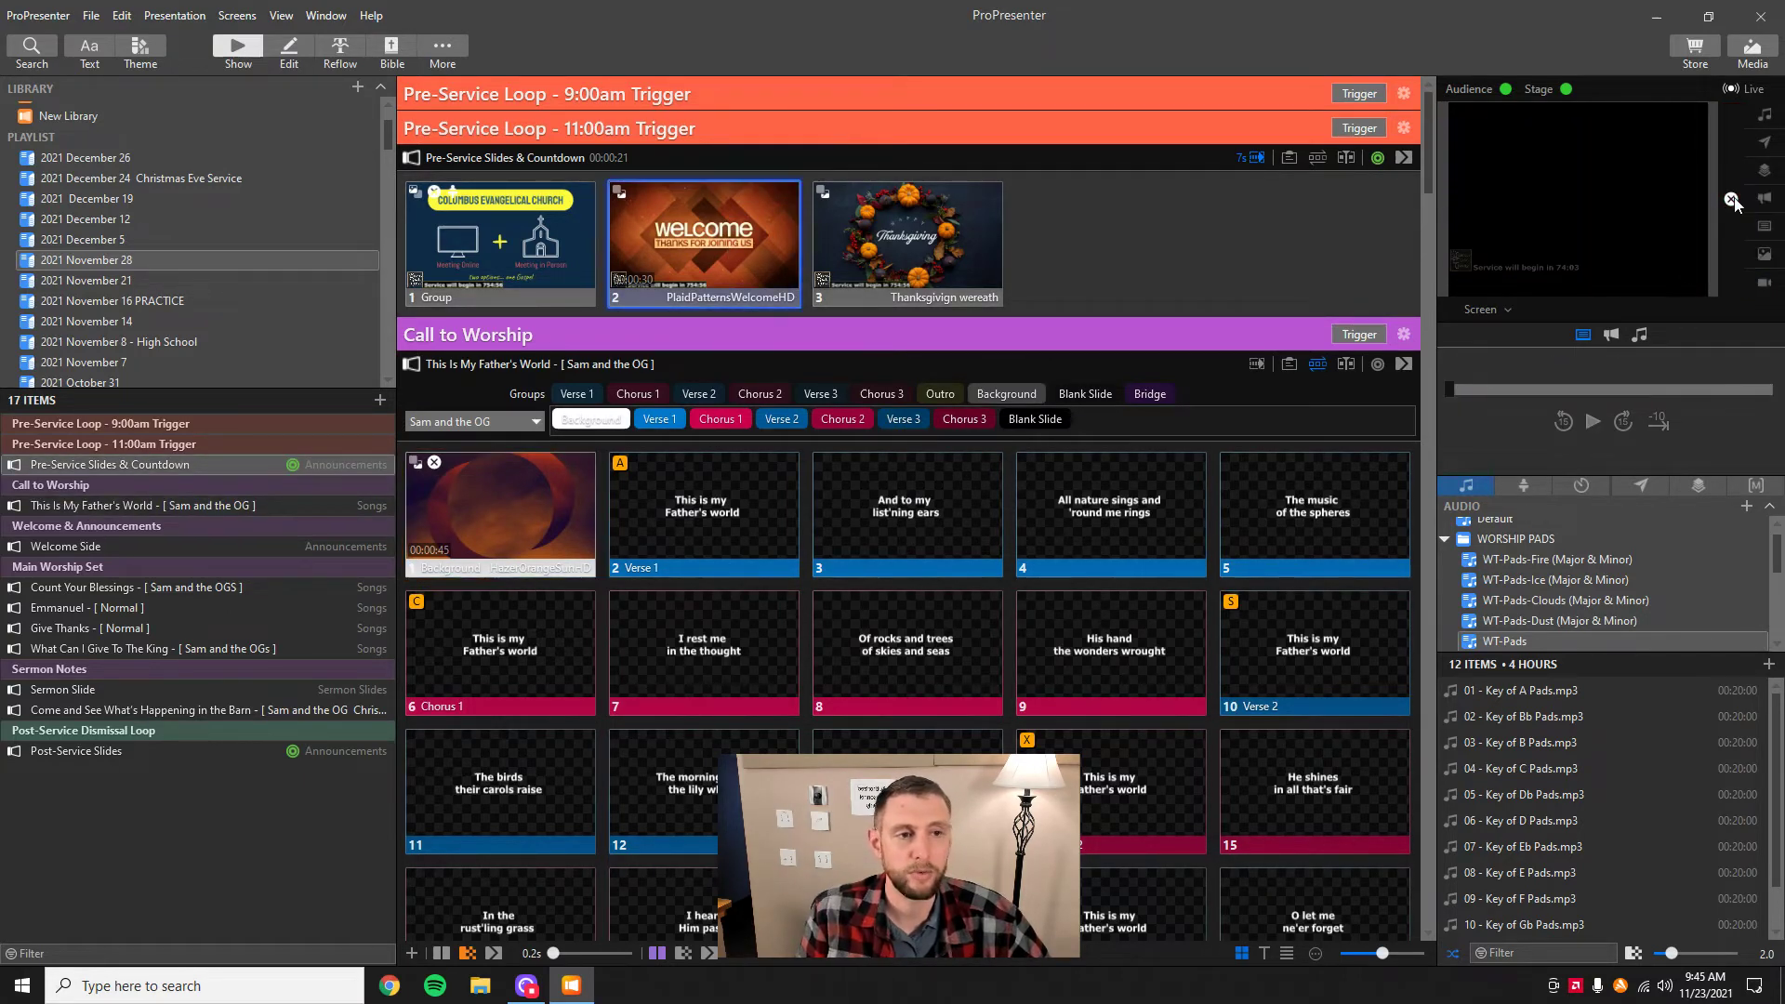
pyautogui.click(500, 511)
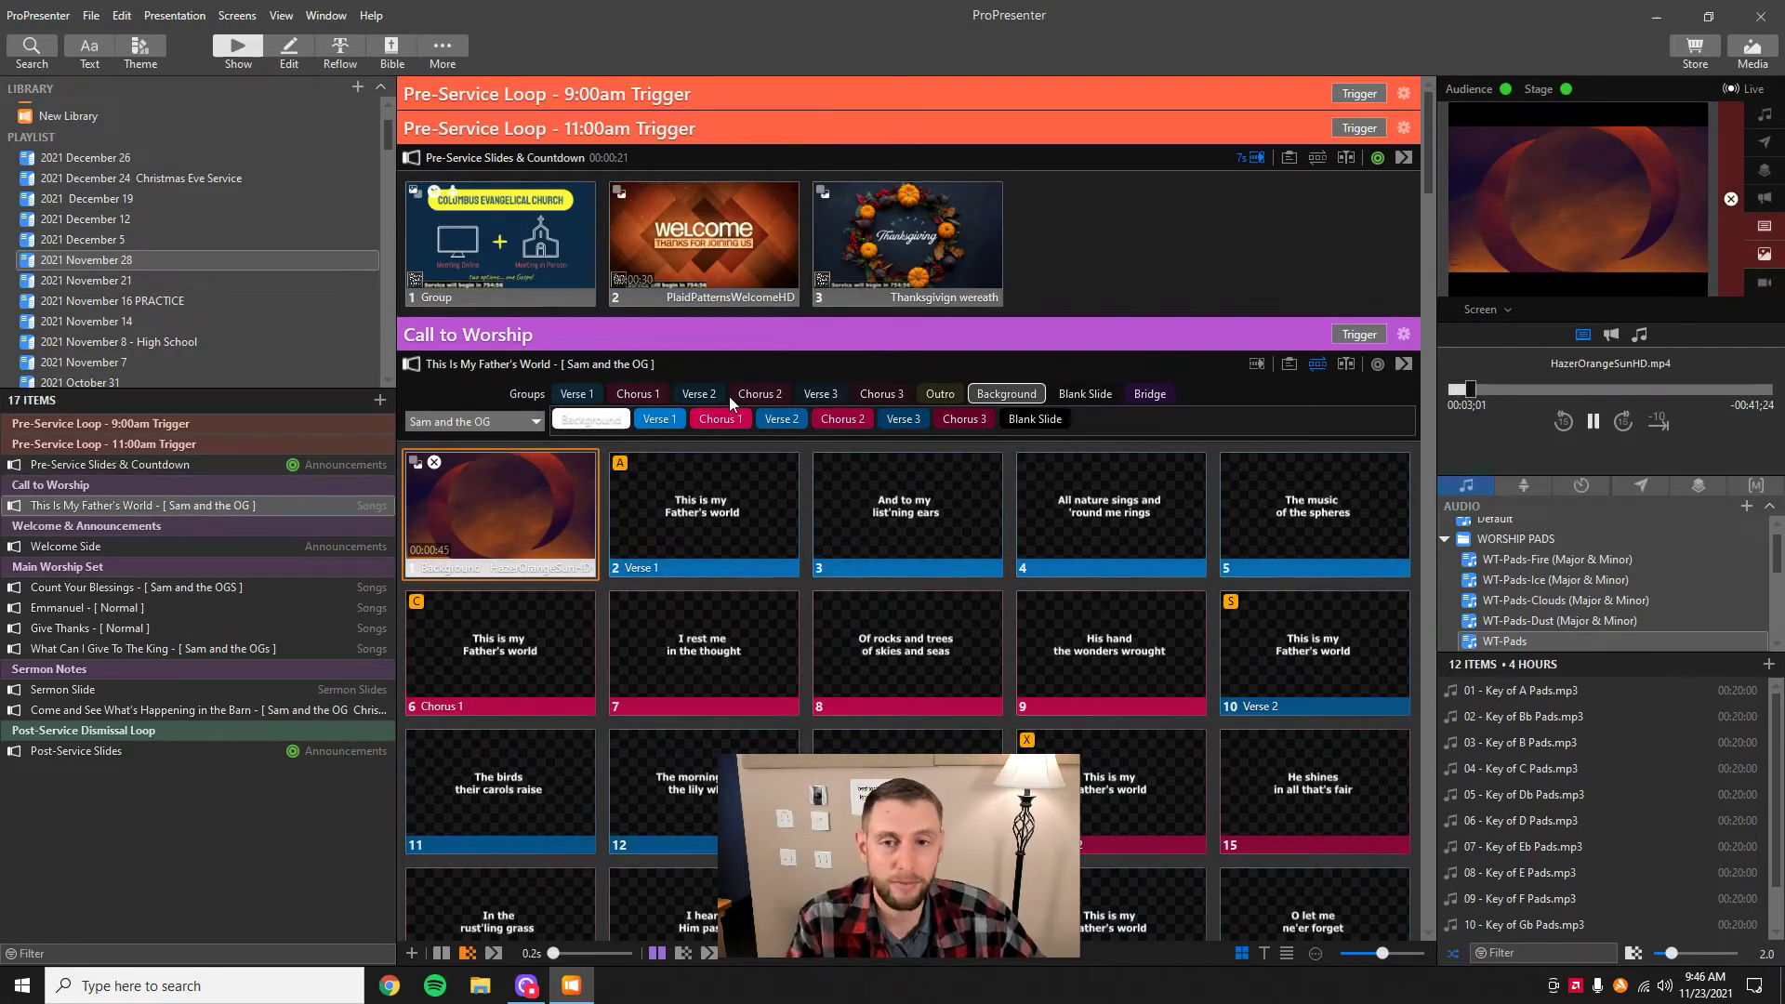
pyautogui.click(703, 240)
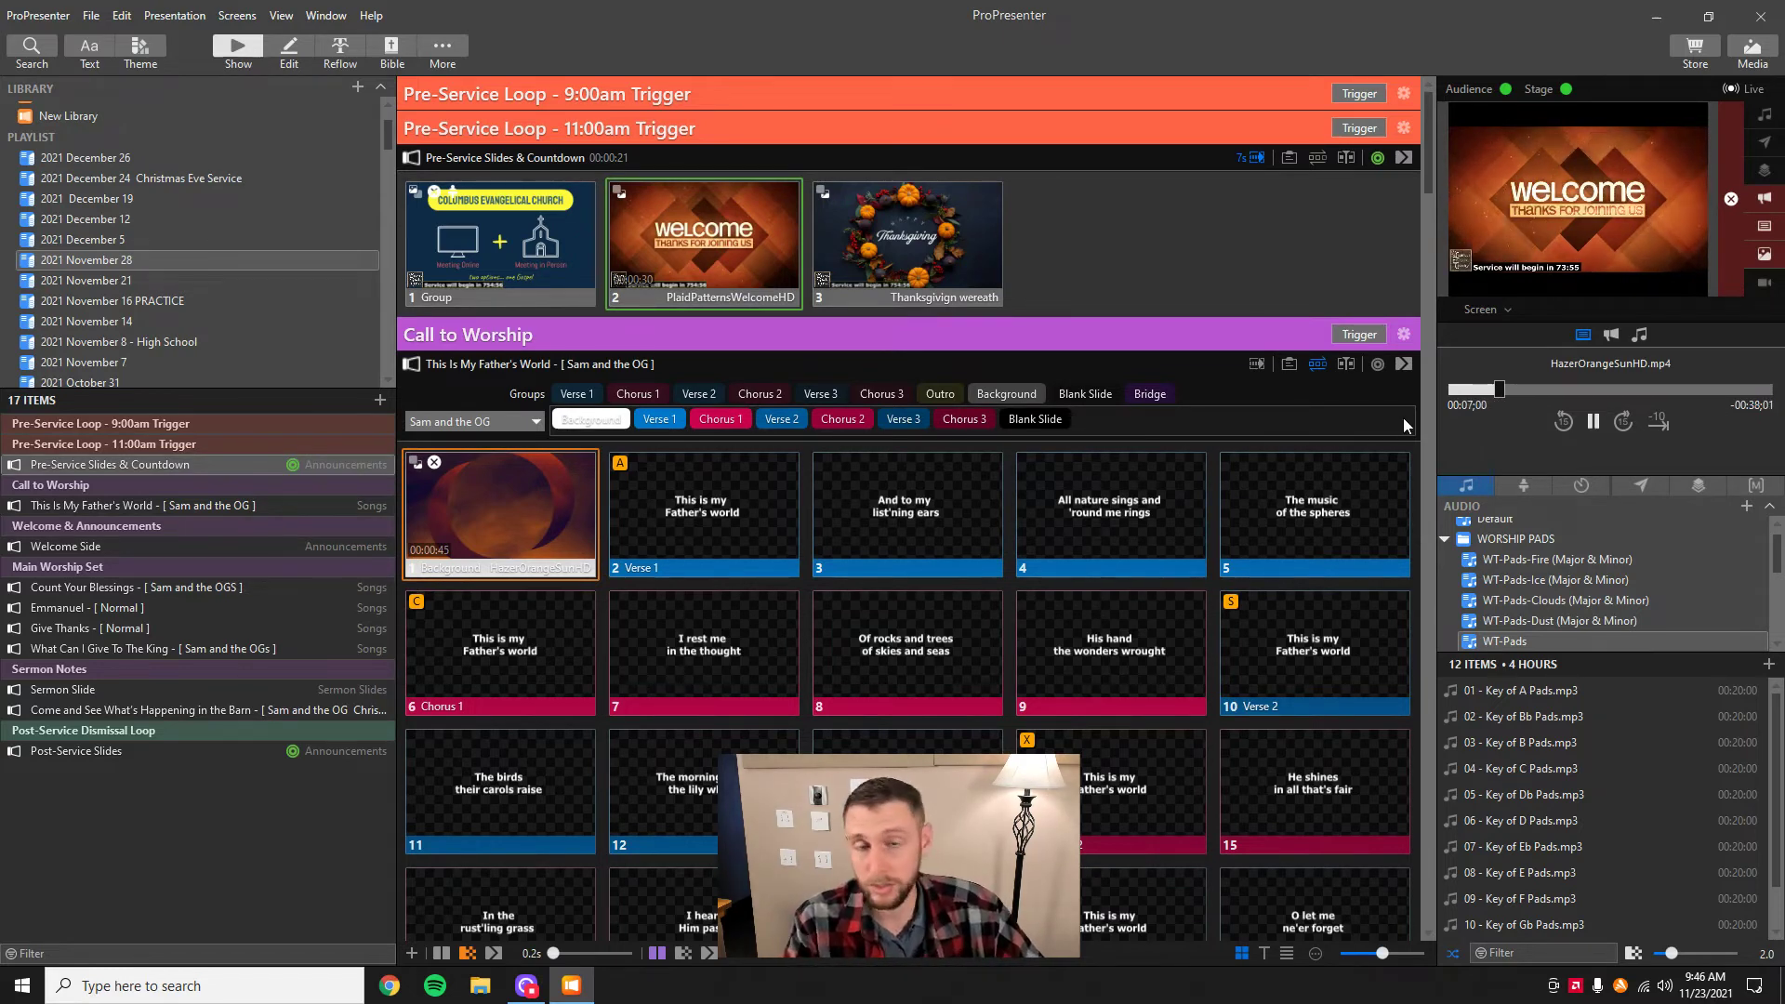
pyautogui.click(1730, 198)
pyautogui.click(483, 523)
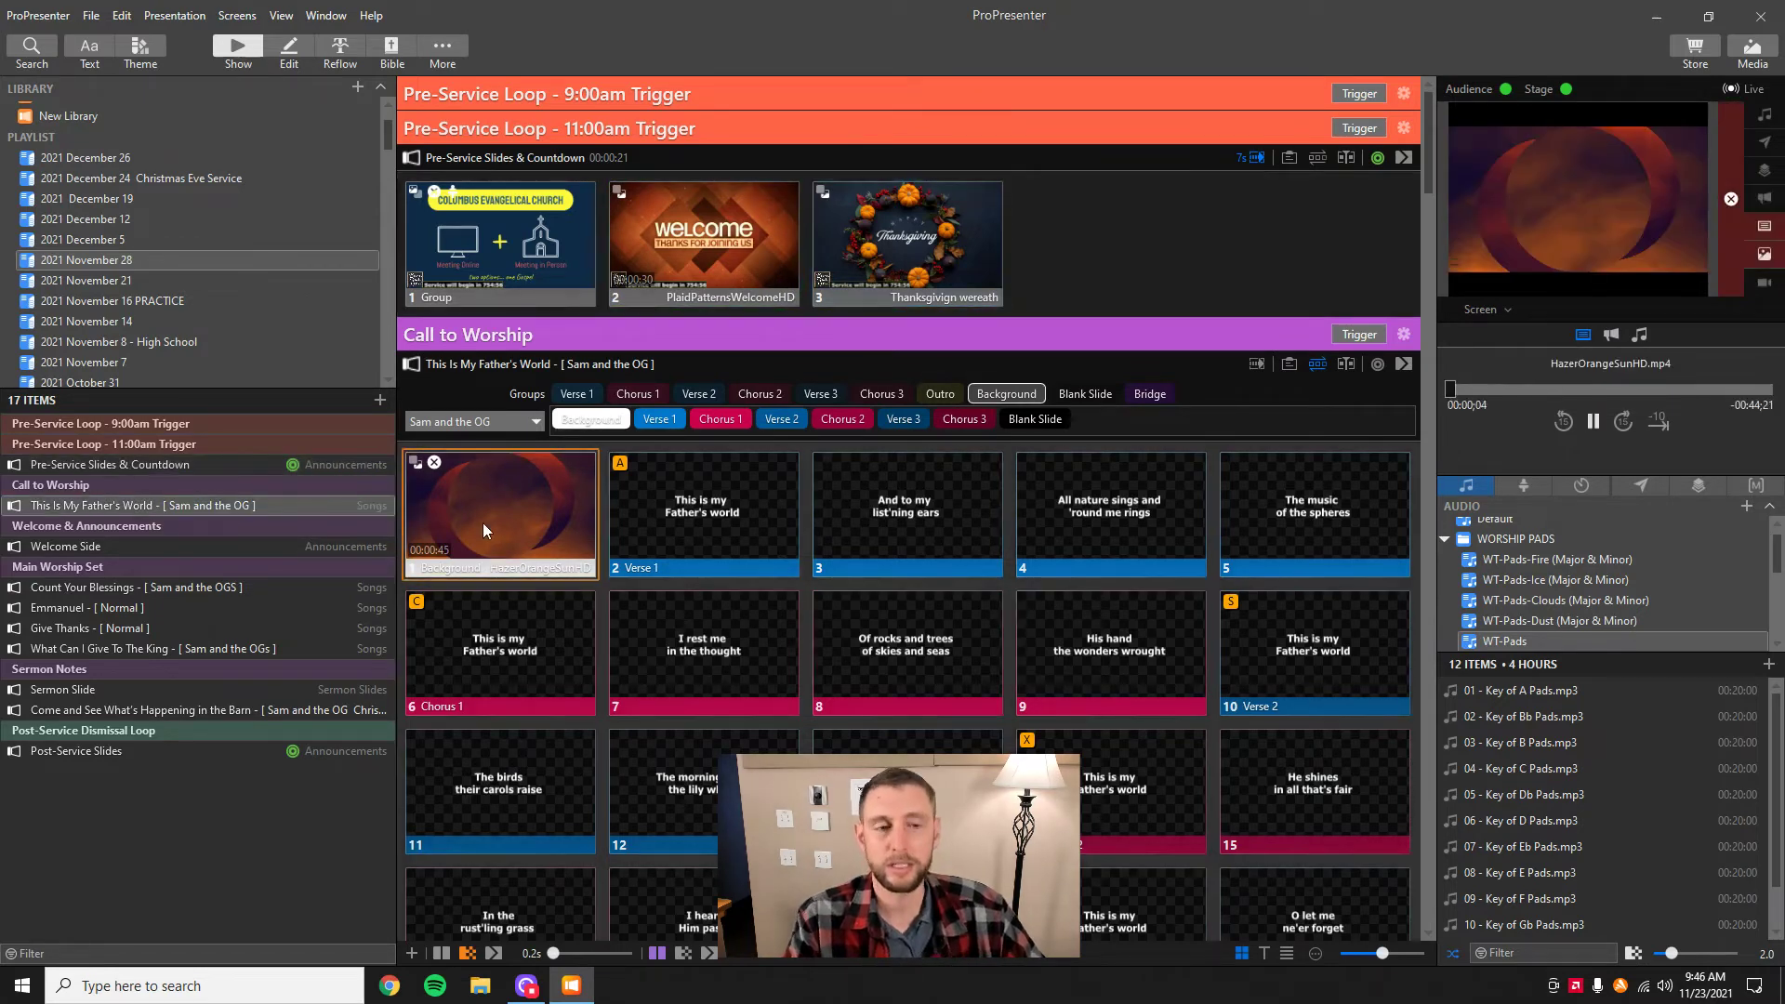
# - Put slide 2 of Verse 1 in "This Is My Father's World" live and return to its Background slide
pyautogui.click(734, 517)
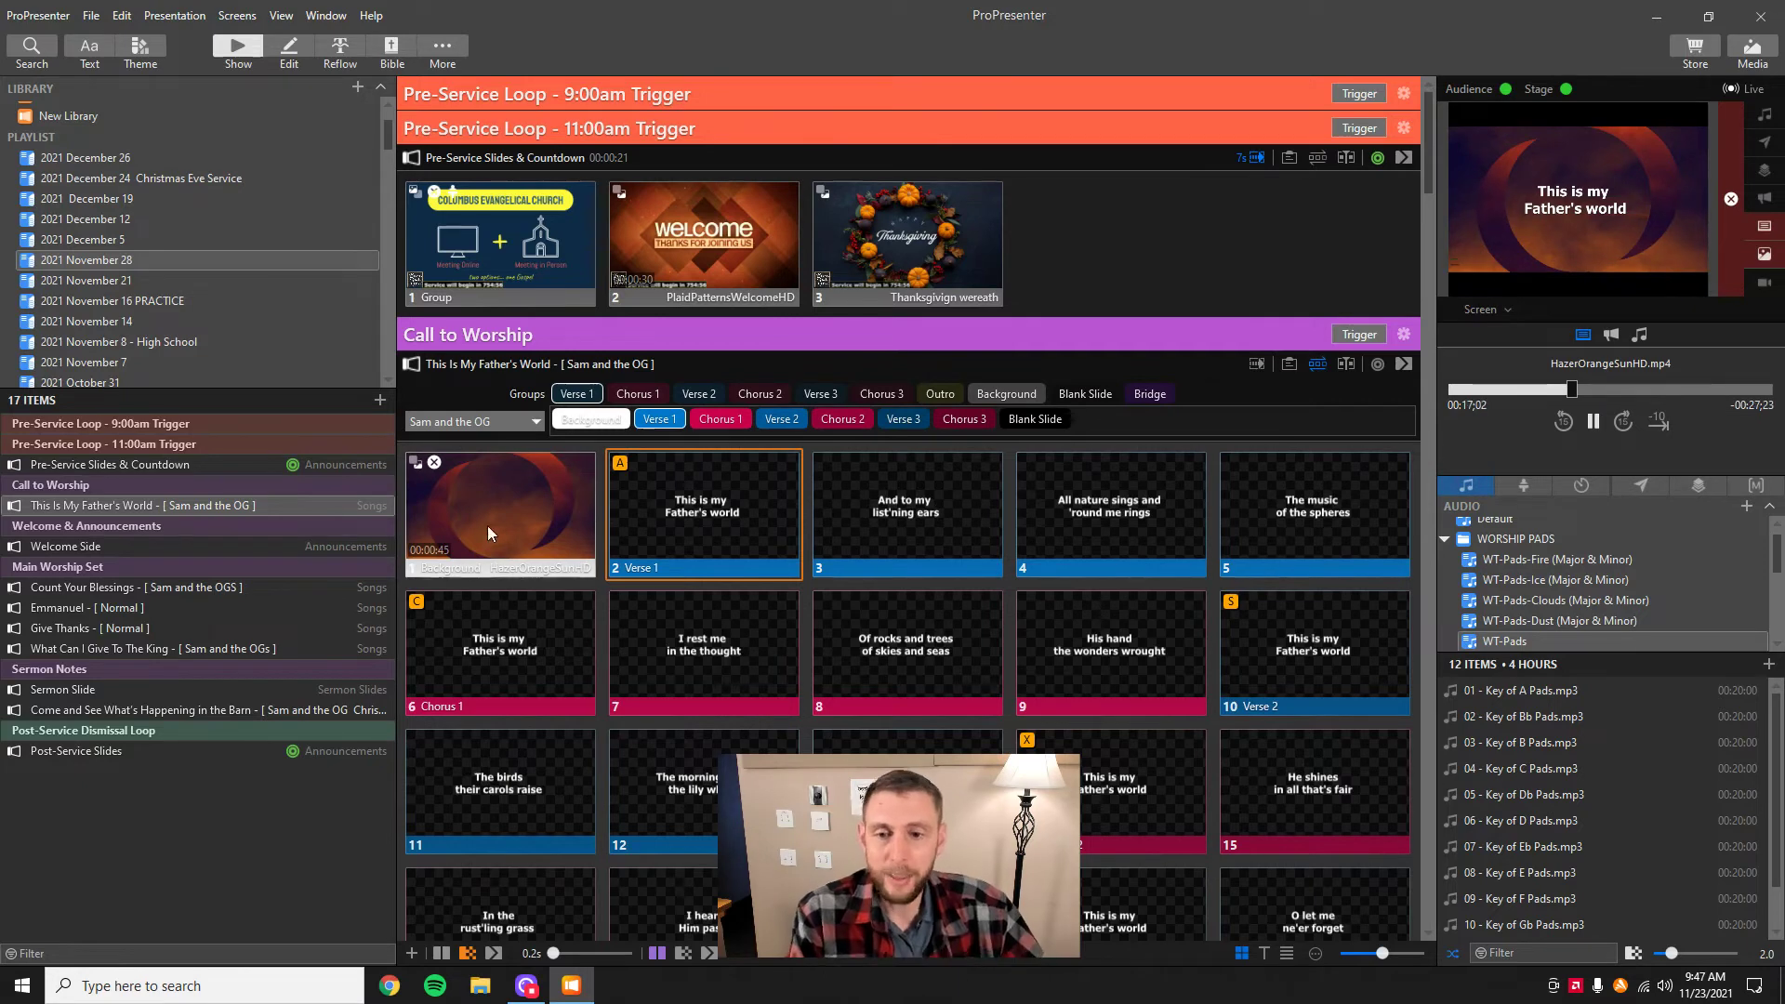
pyautogui.click(549, 520)
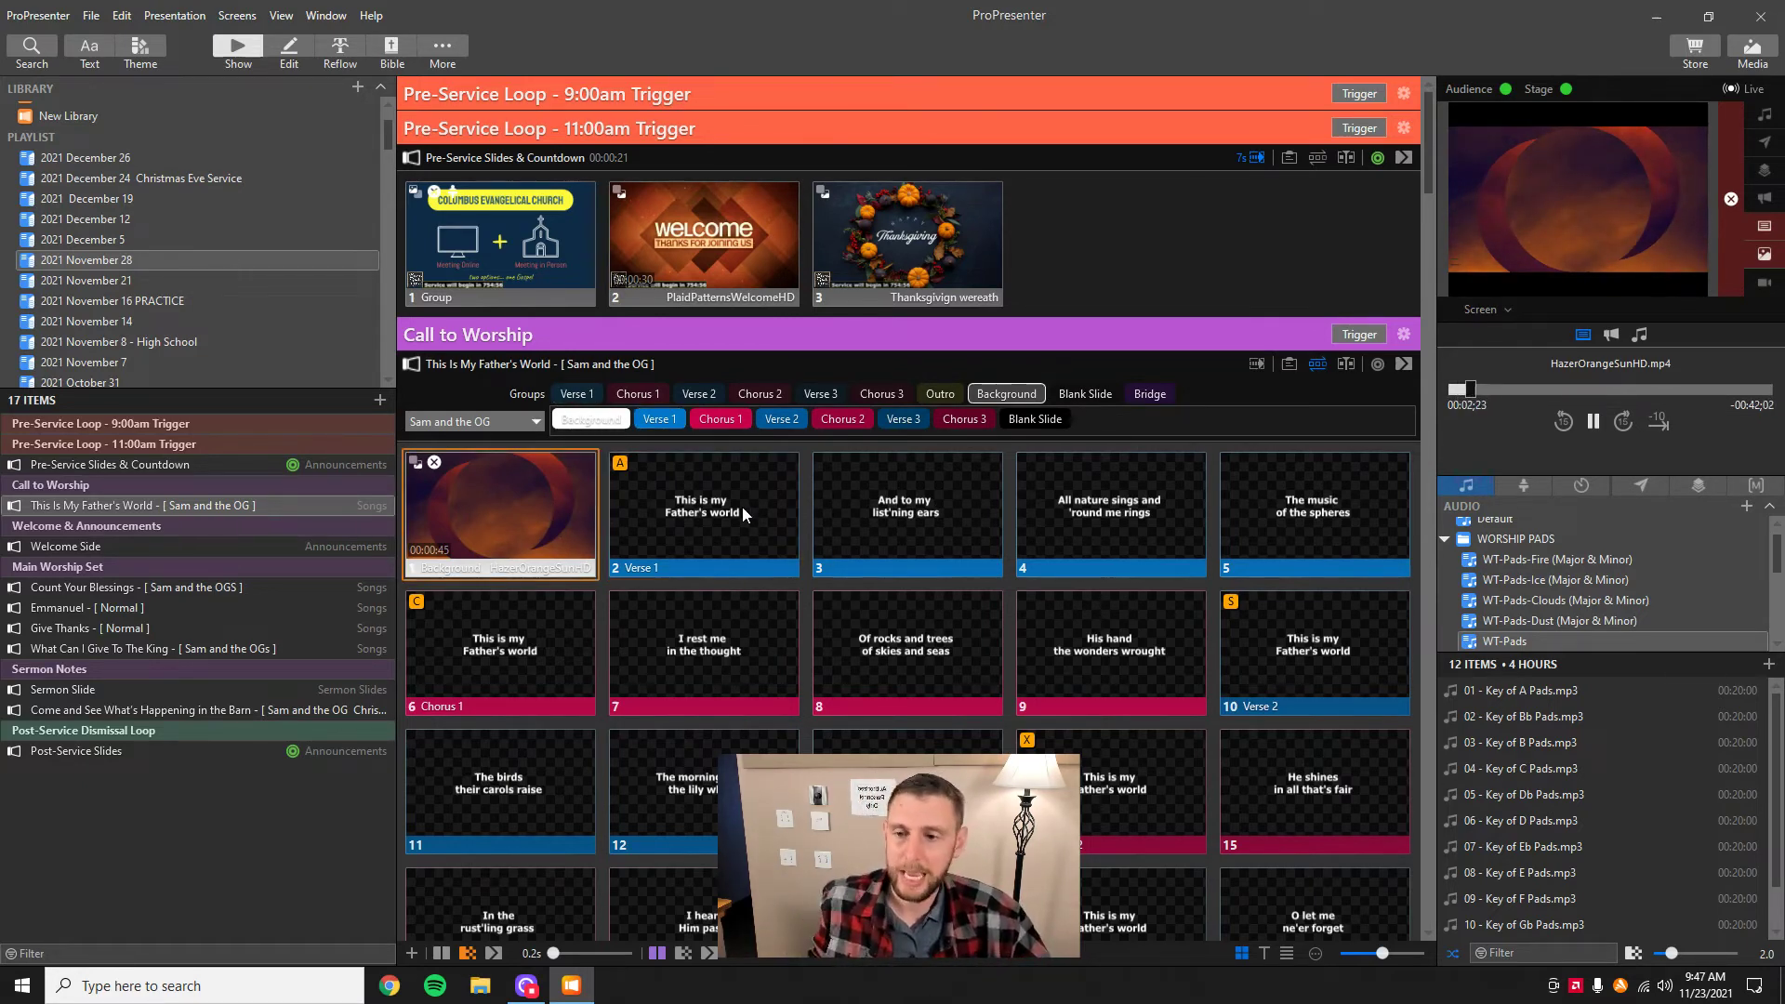
pyautogui.scroll(-3, 716, 532)
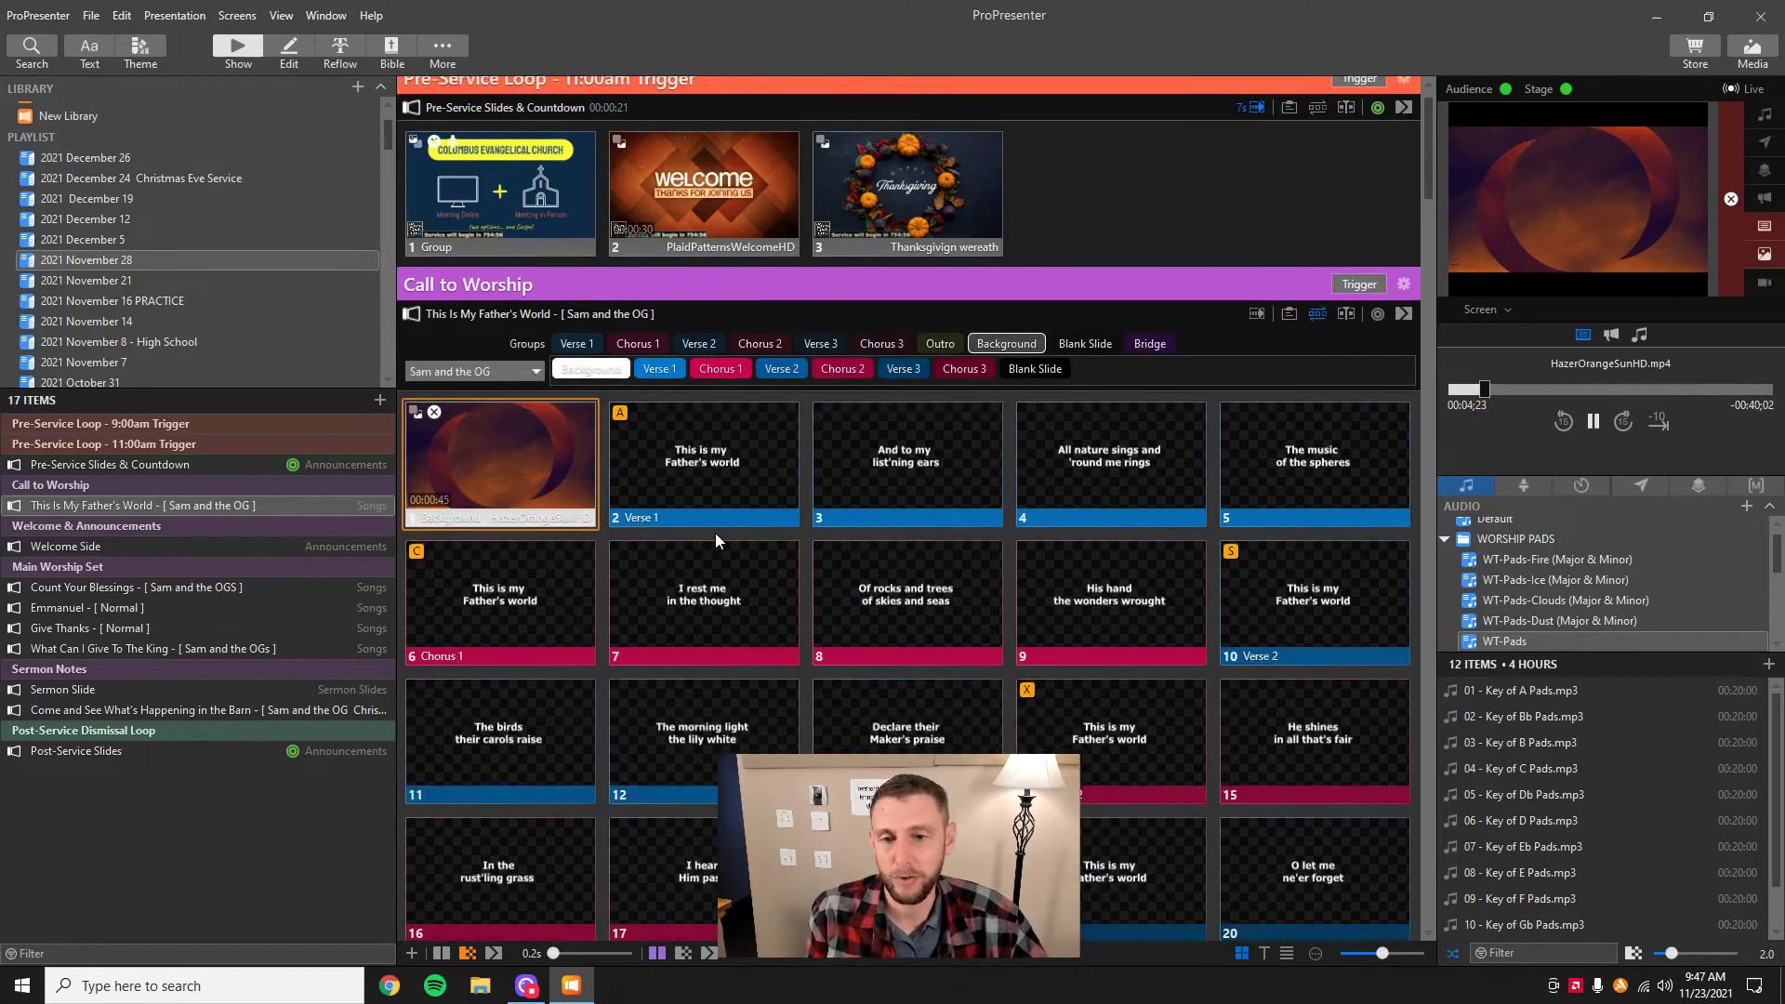
pyautogui.scroll(1, 563, 490)
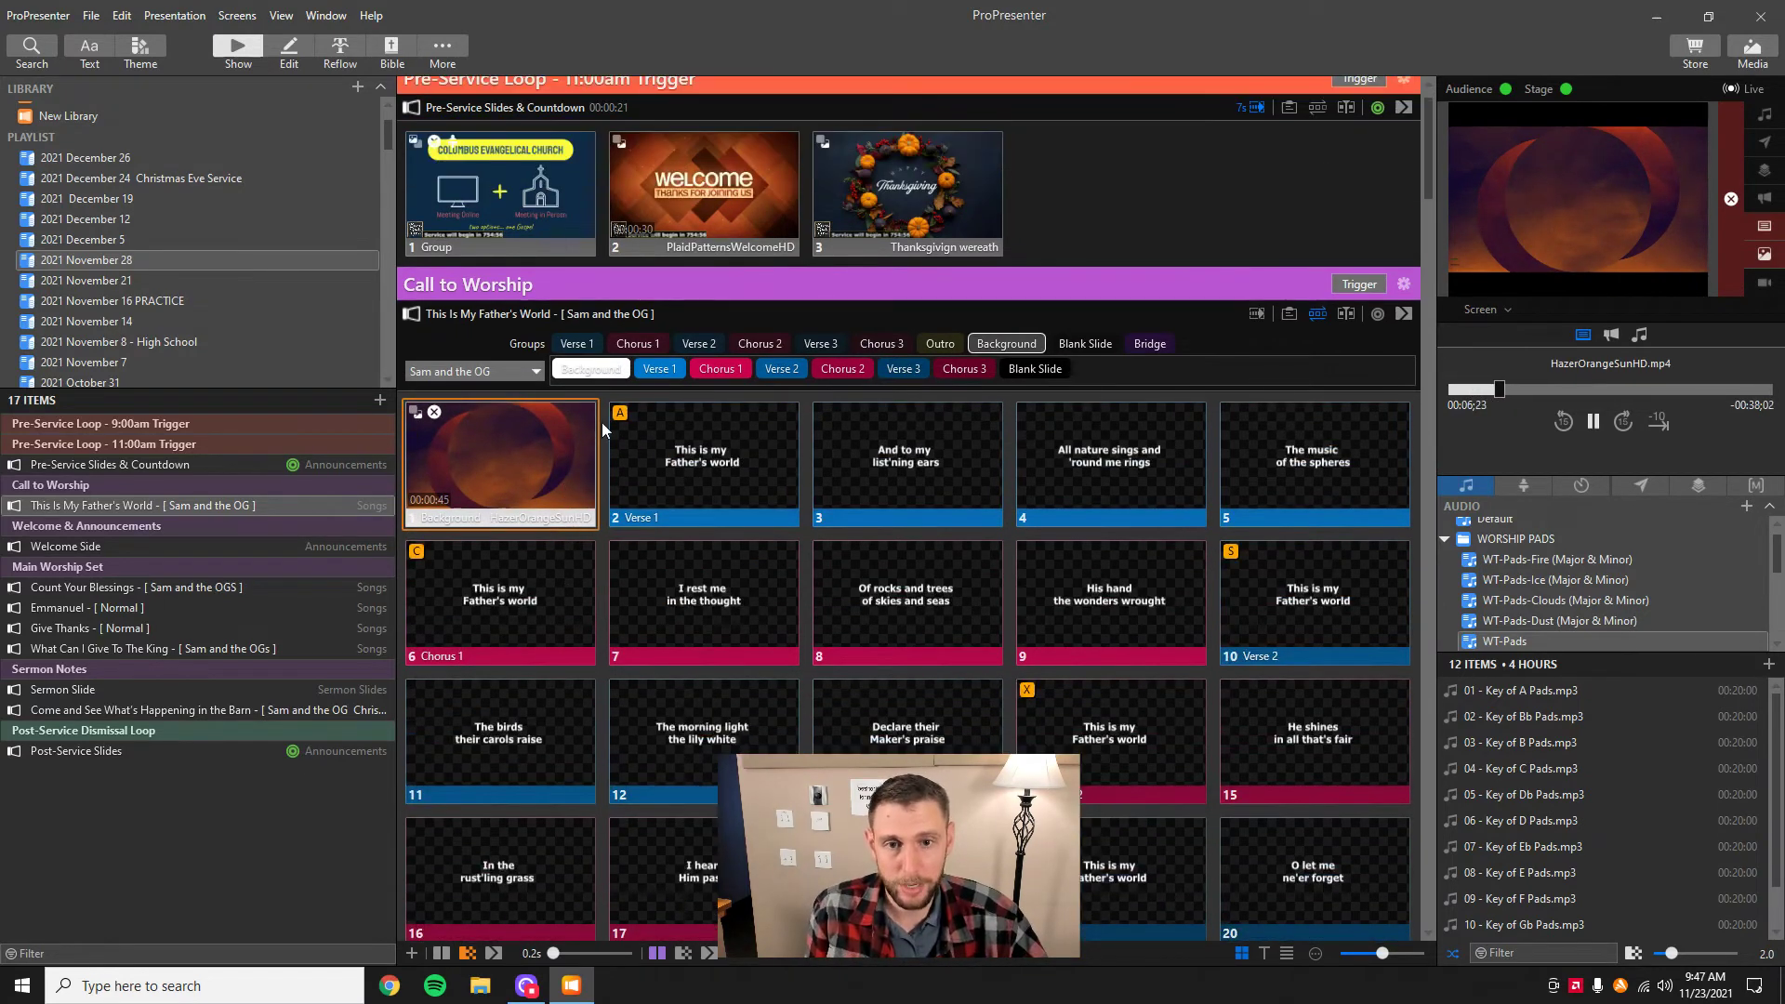
pyautogui.click(522, 429)
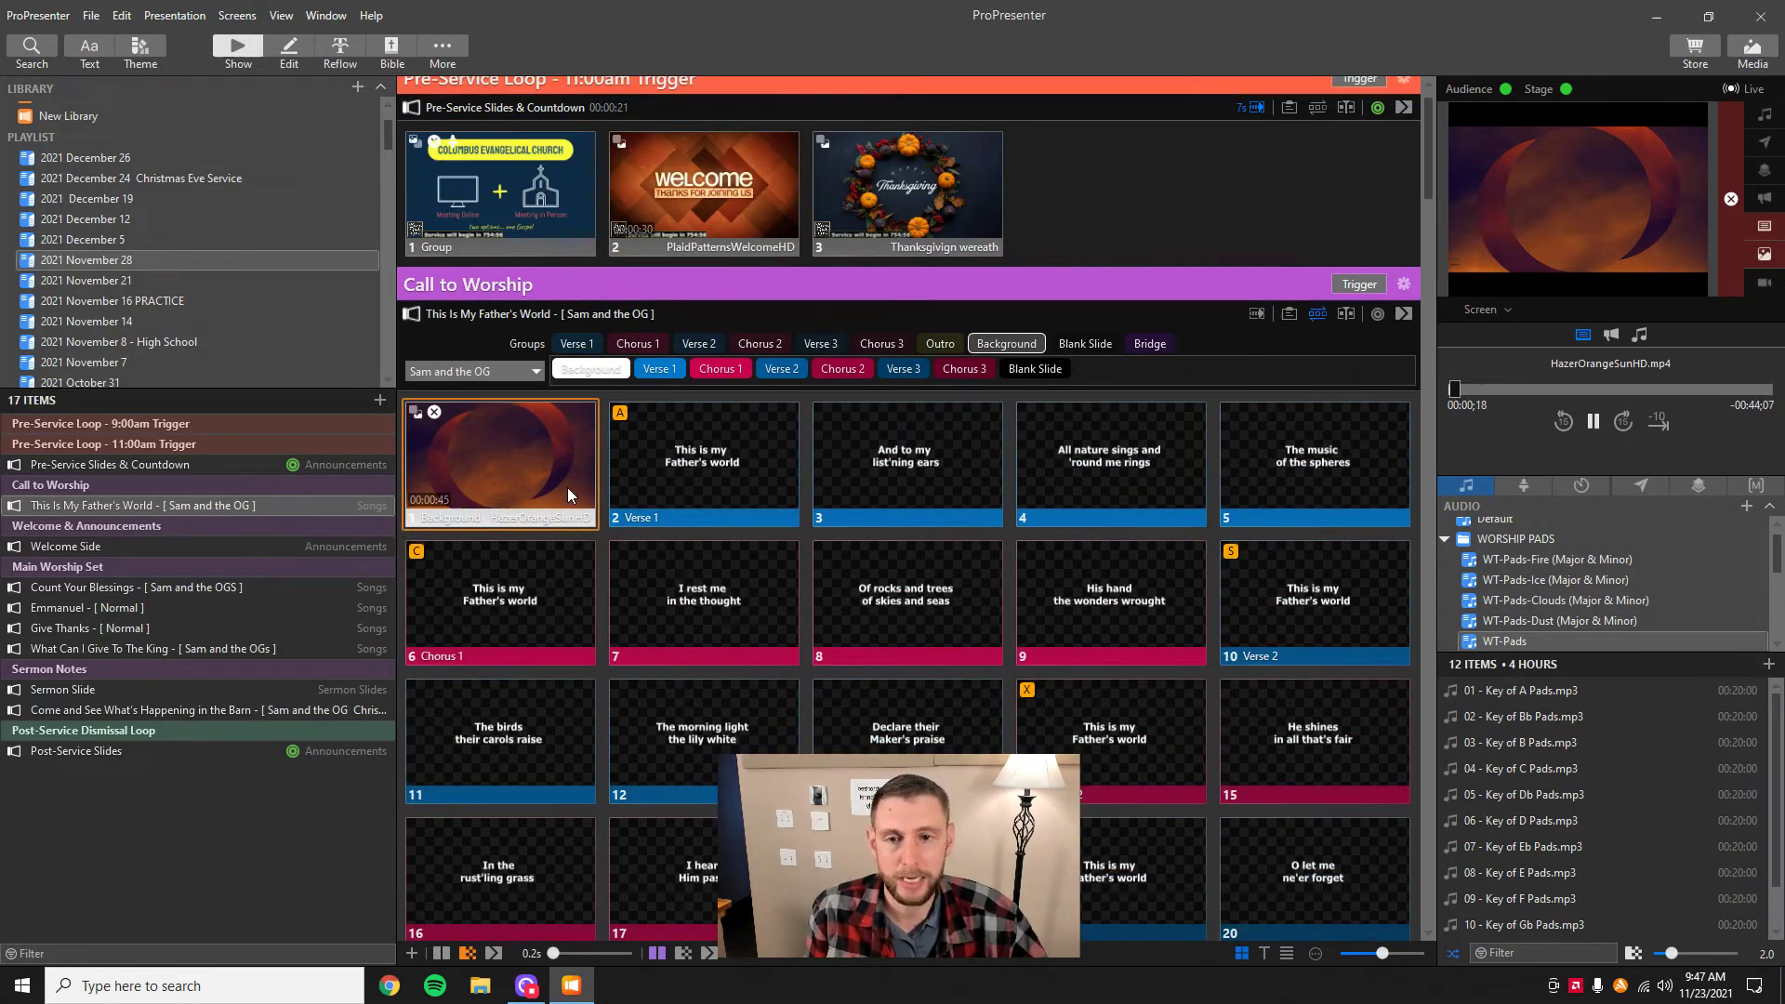
pyautogui.click(498, 450)
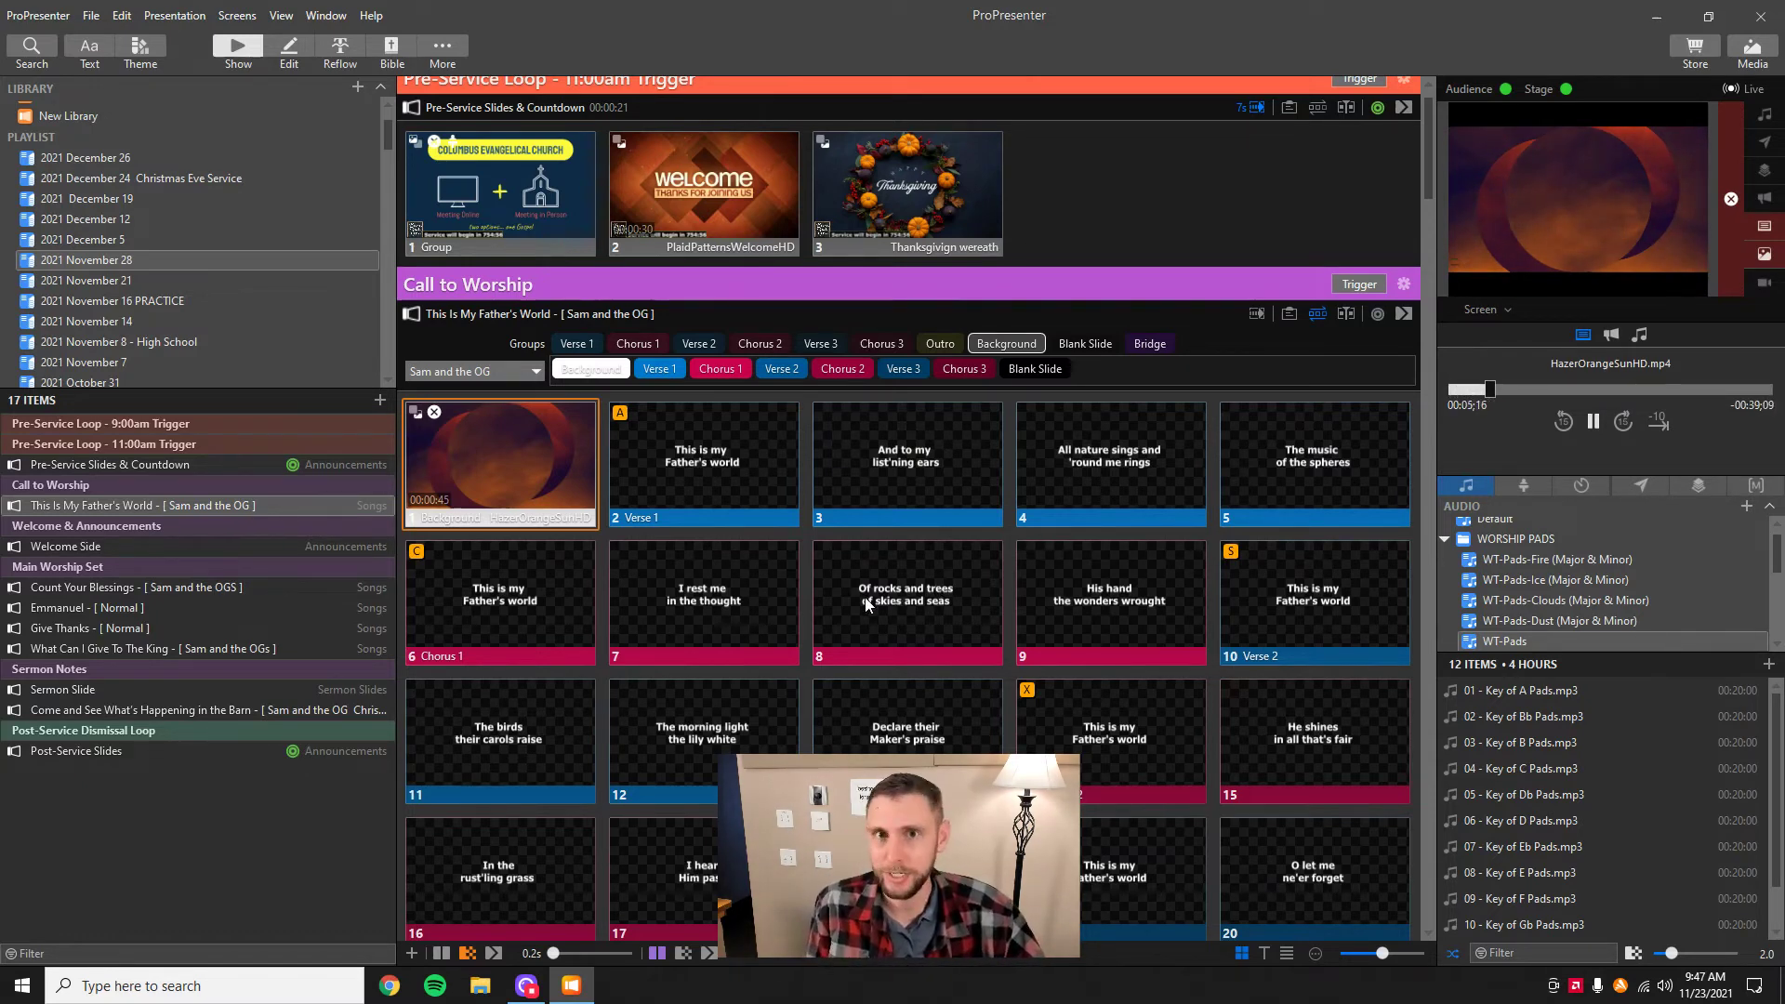
# - Run "This Is My Father's World" from its Background slide through the Verse 1 slides into Chorus 1
pyautogui.click(521, 465)
pyautogui.click(741, 468)
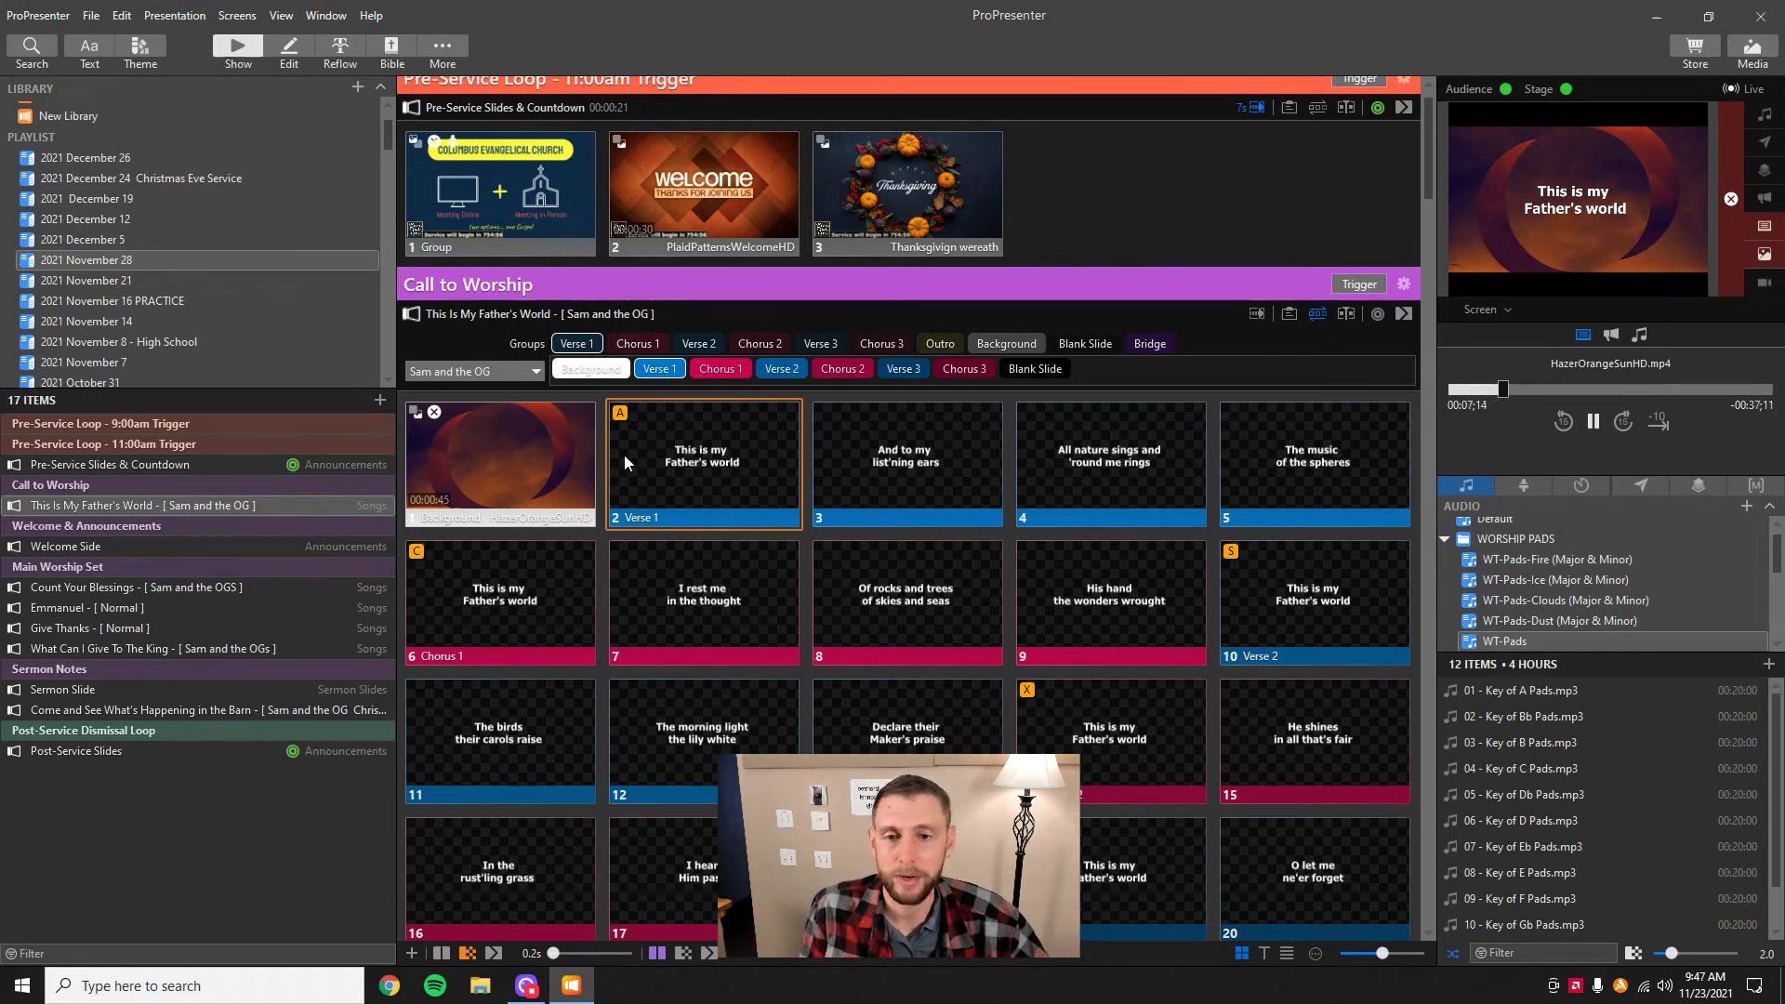
pyautogui.click(853, 461)
pyautogui.press('Right')
pyautogui.press('Right')
pyautogui.press('Right')
pyautogui.press('Right')
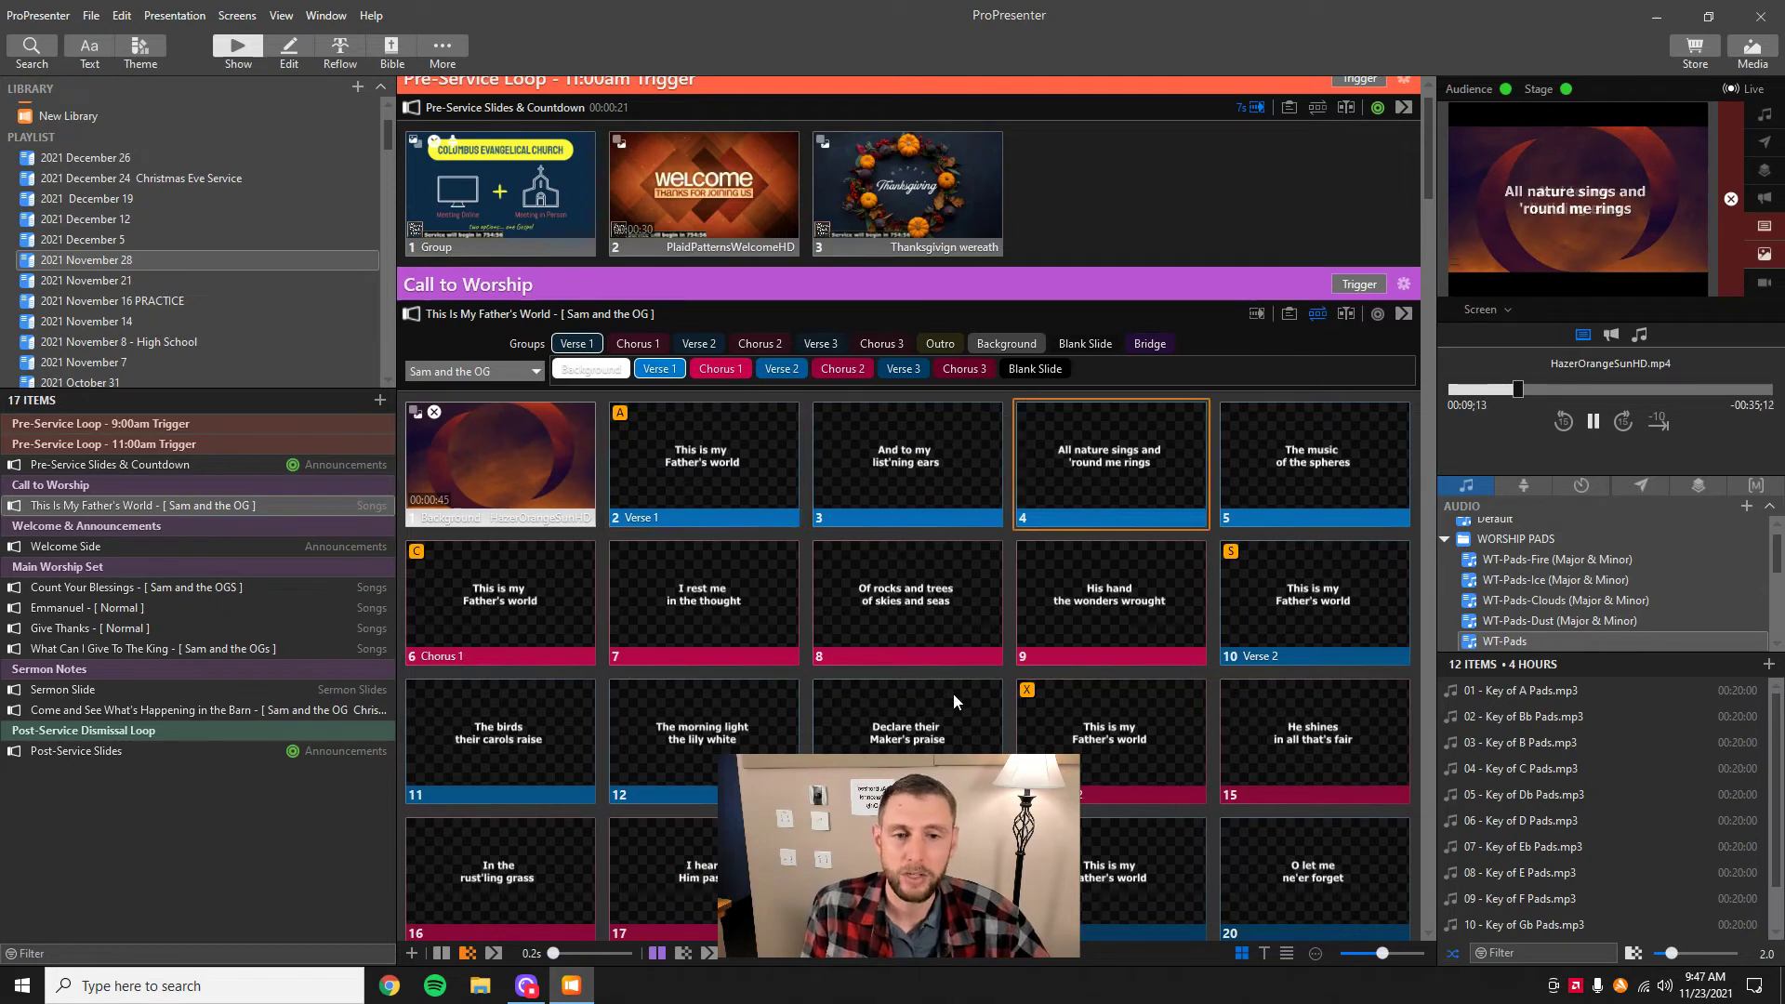
# - Put the Blank Slide ending "This Is My Father's World" live and bring the Welcome & Announcements slides into view
pyautogui.scroll(-2, 946, 719)
pyautogui.scroll(-3, 940, 719)
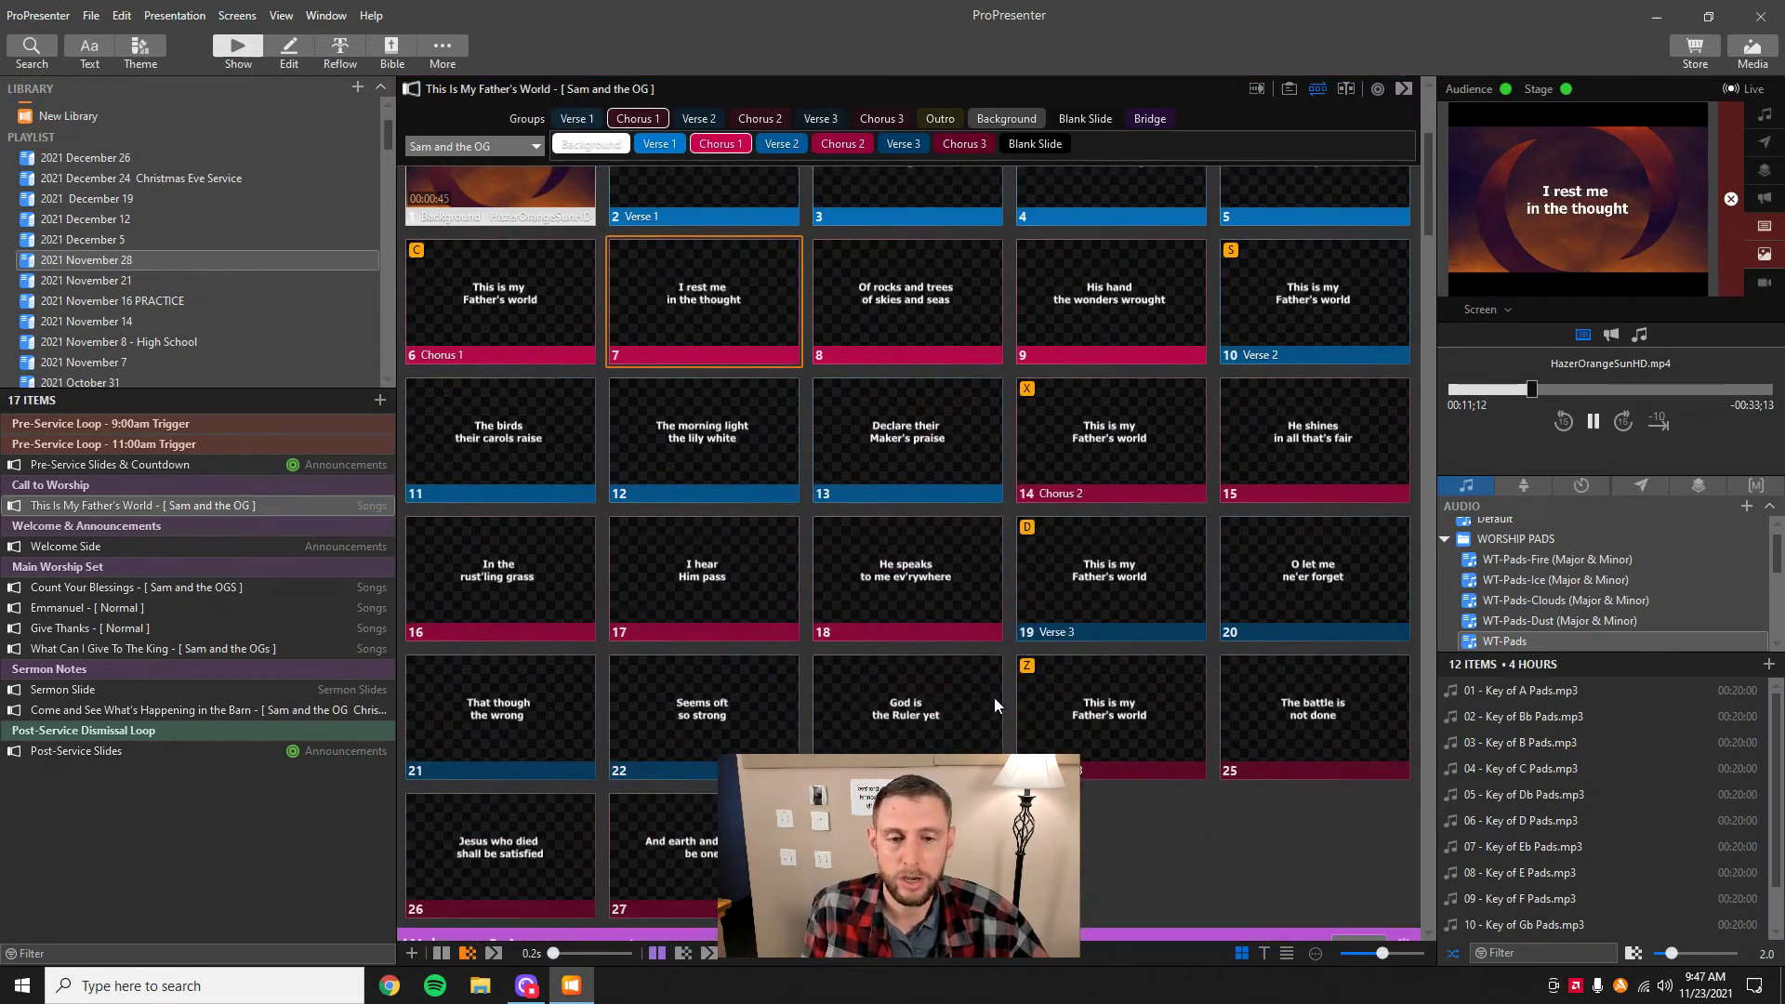
pyautogui.click(995, 706)
pyautogui.scroll(-1, 1063, 657)
pyautogui.scroll(-2, 1064, 657)
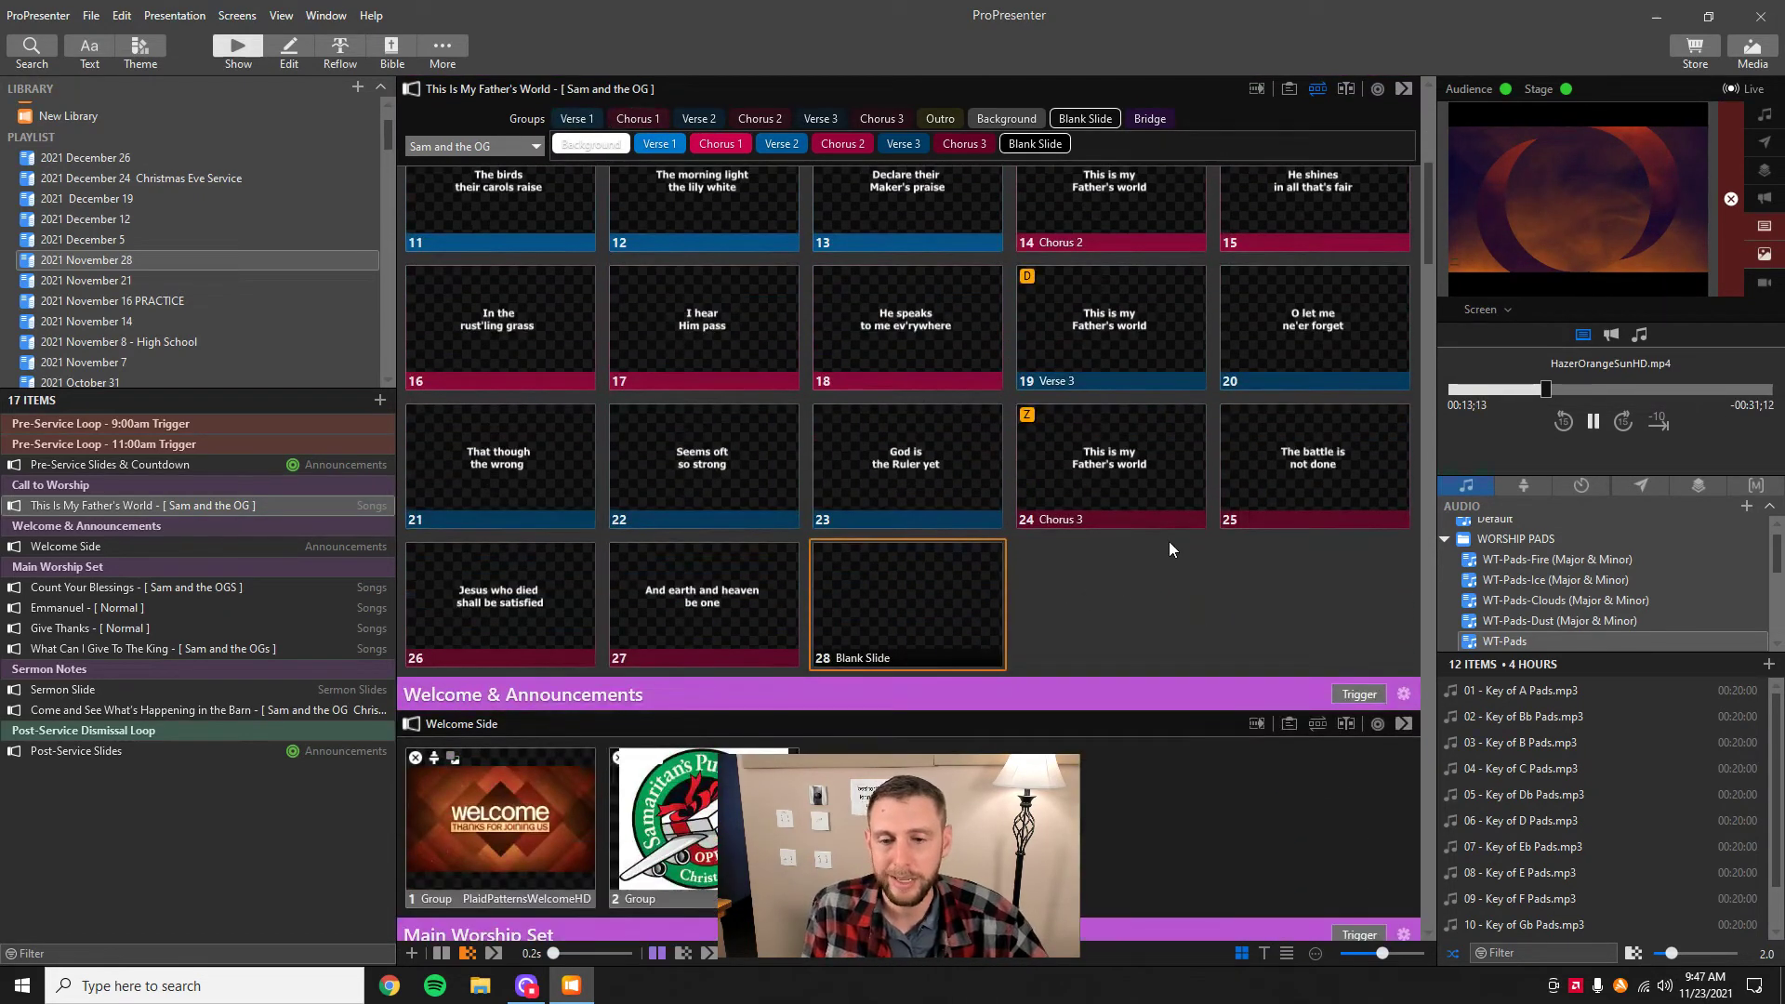
pyautogui.scroll(-1, 1195, 649)
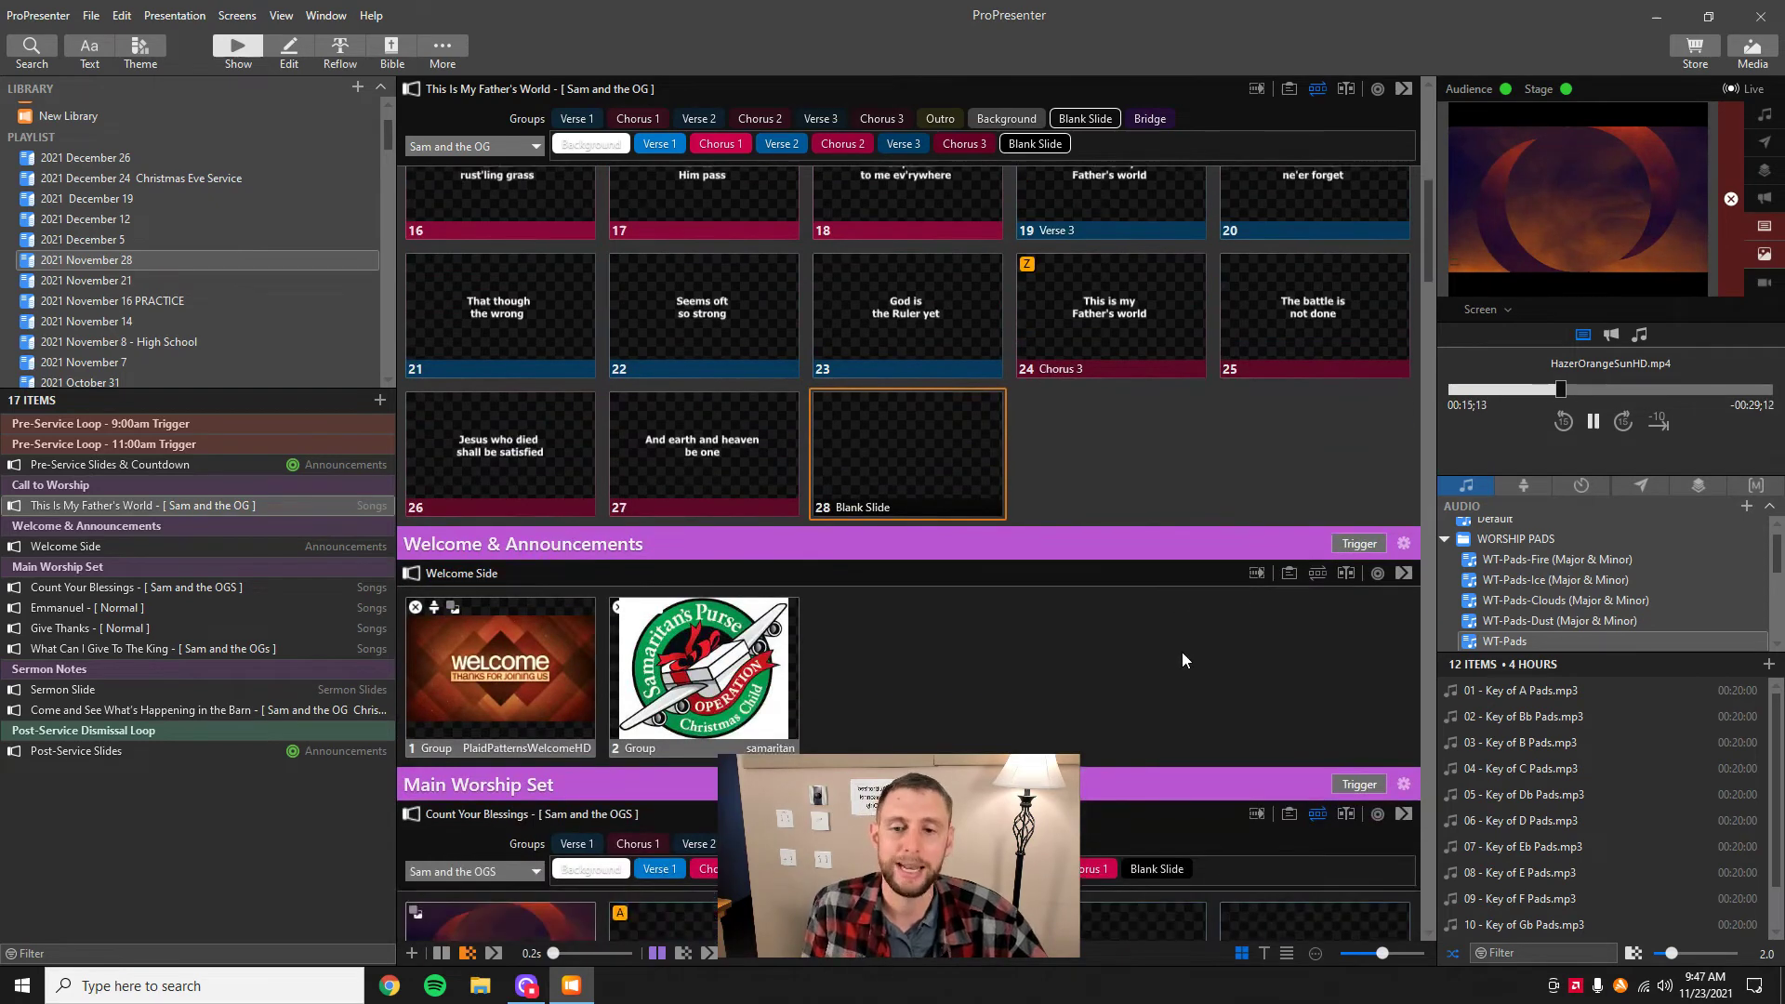
# - Run the Welcome & Announcements section by putting the Welcome slide and the Operation Christmas Child slide live
pyautogui.click(477, 680)
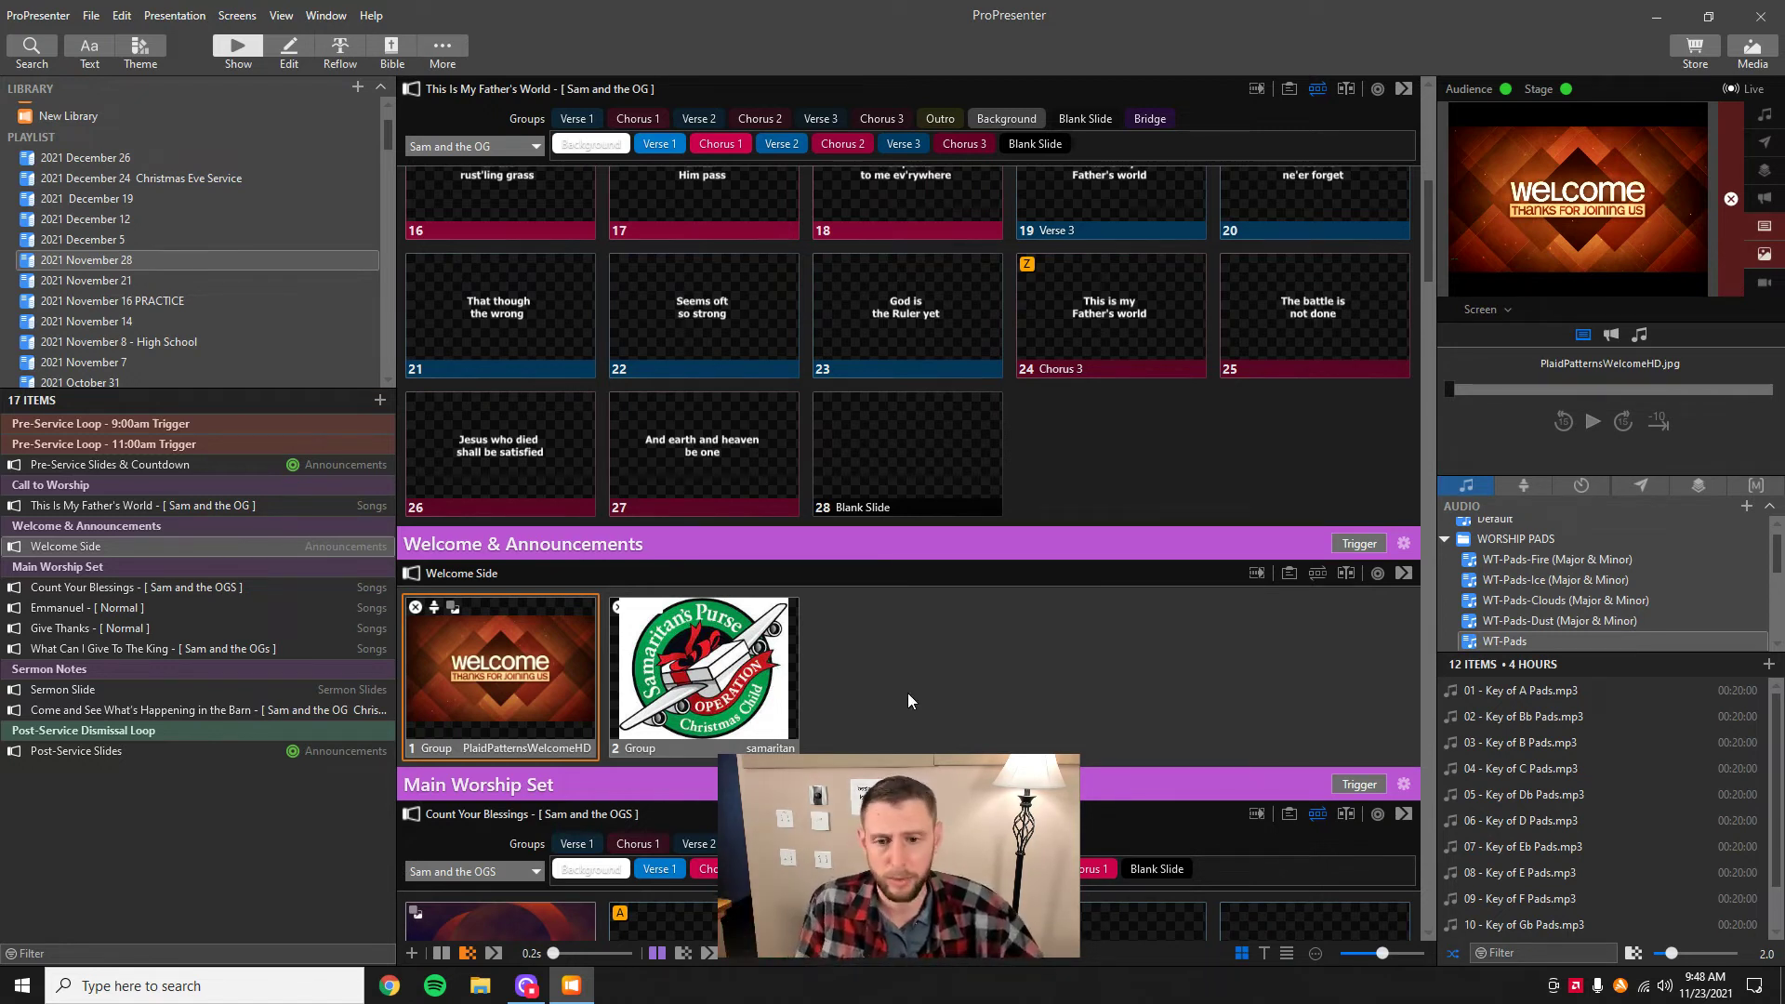
pyautogui.click(716, 666)
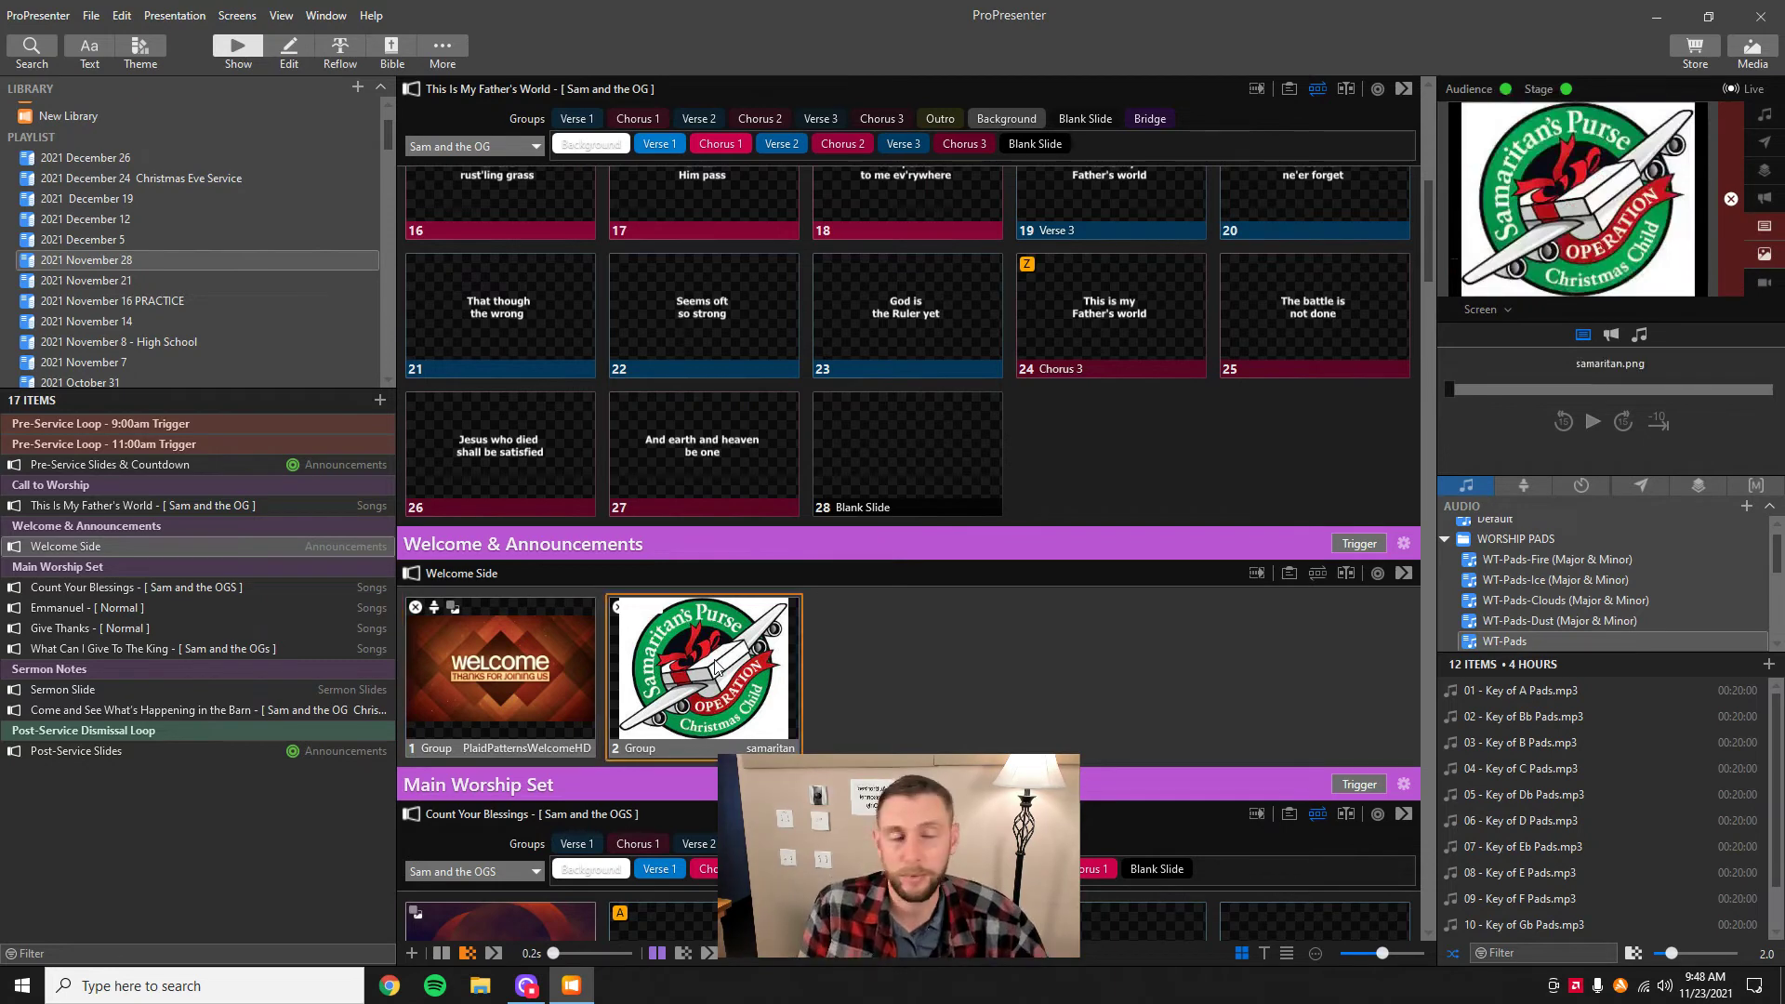
# - Run "Count Your Blessings" from its Background slide through the Verse 1 slides into Chorus 1
pyautogui.scroll(-5, 806, 611)
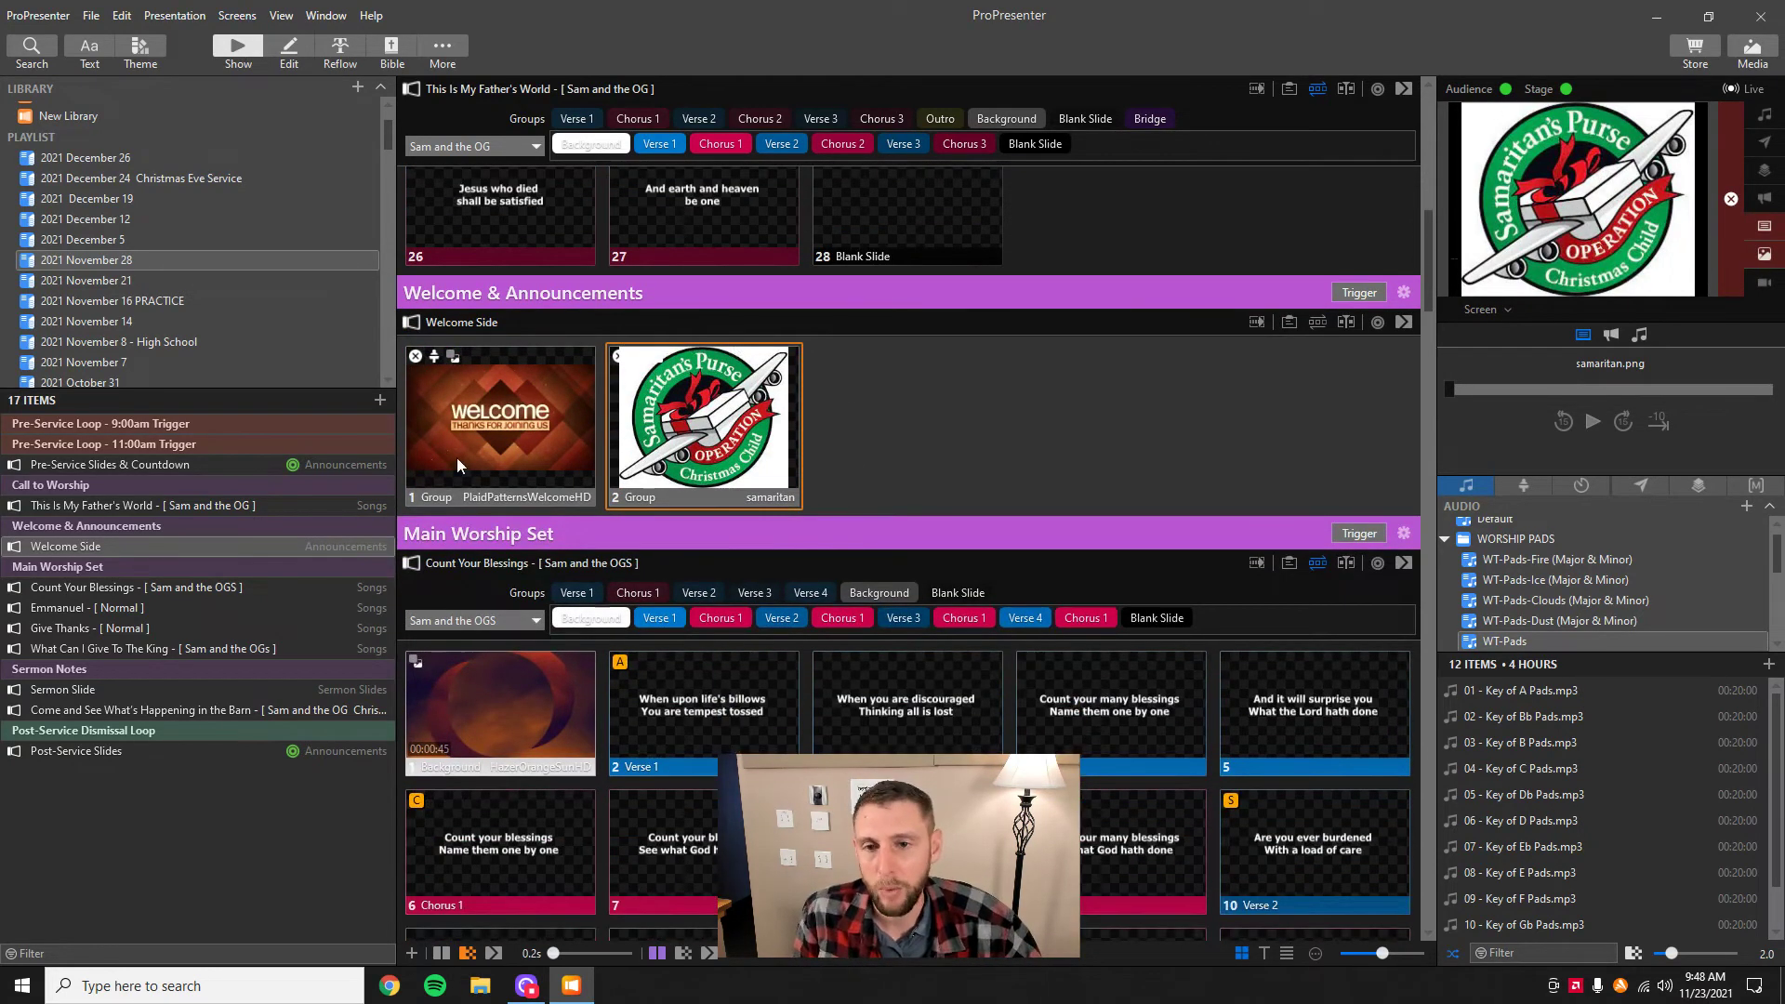
pyautogui.scroll(-1, 797, 478)
pyautogui.click(524, 664)
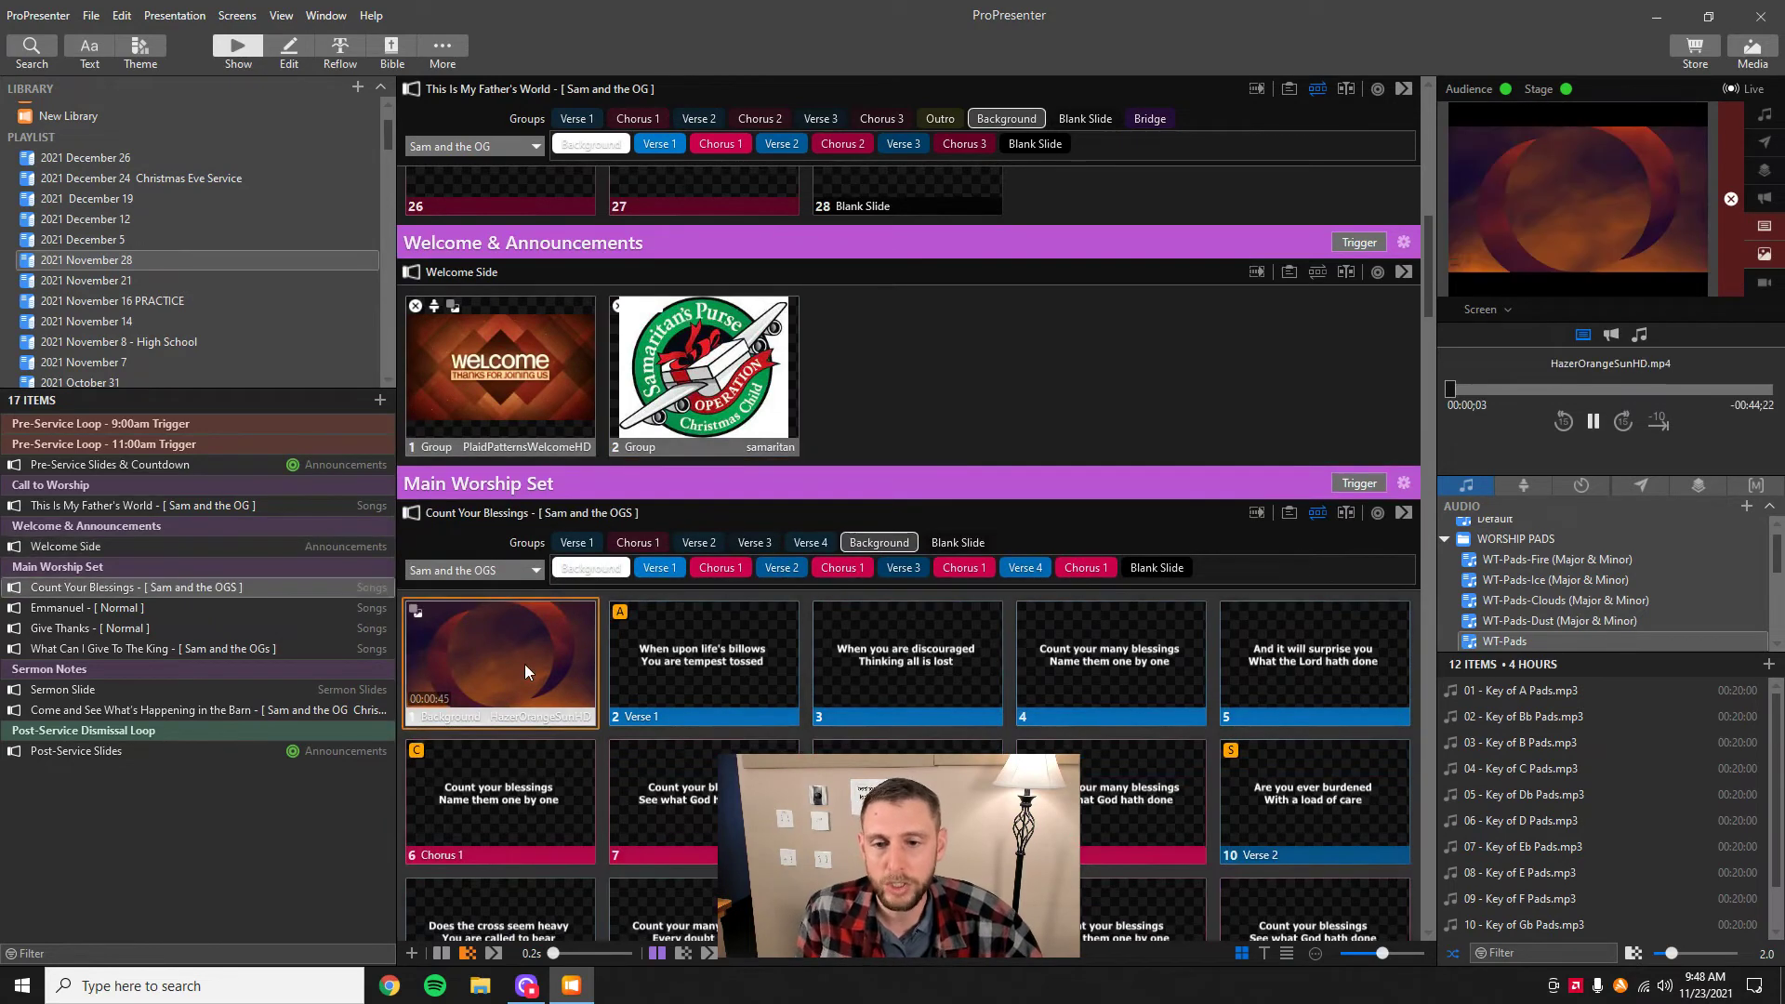
pyautogui.press('Right')
pyautogui.press('Right')
pyautogui.press('Right')
pyautogui.press('Right')
pyautogui.press('Right')
pyautogui.press('Right')
pyautogui.press('Right')
pyautogui.press('Right')
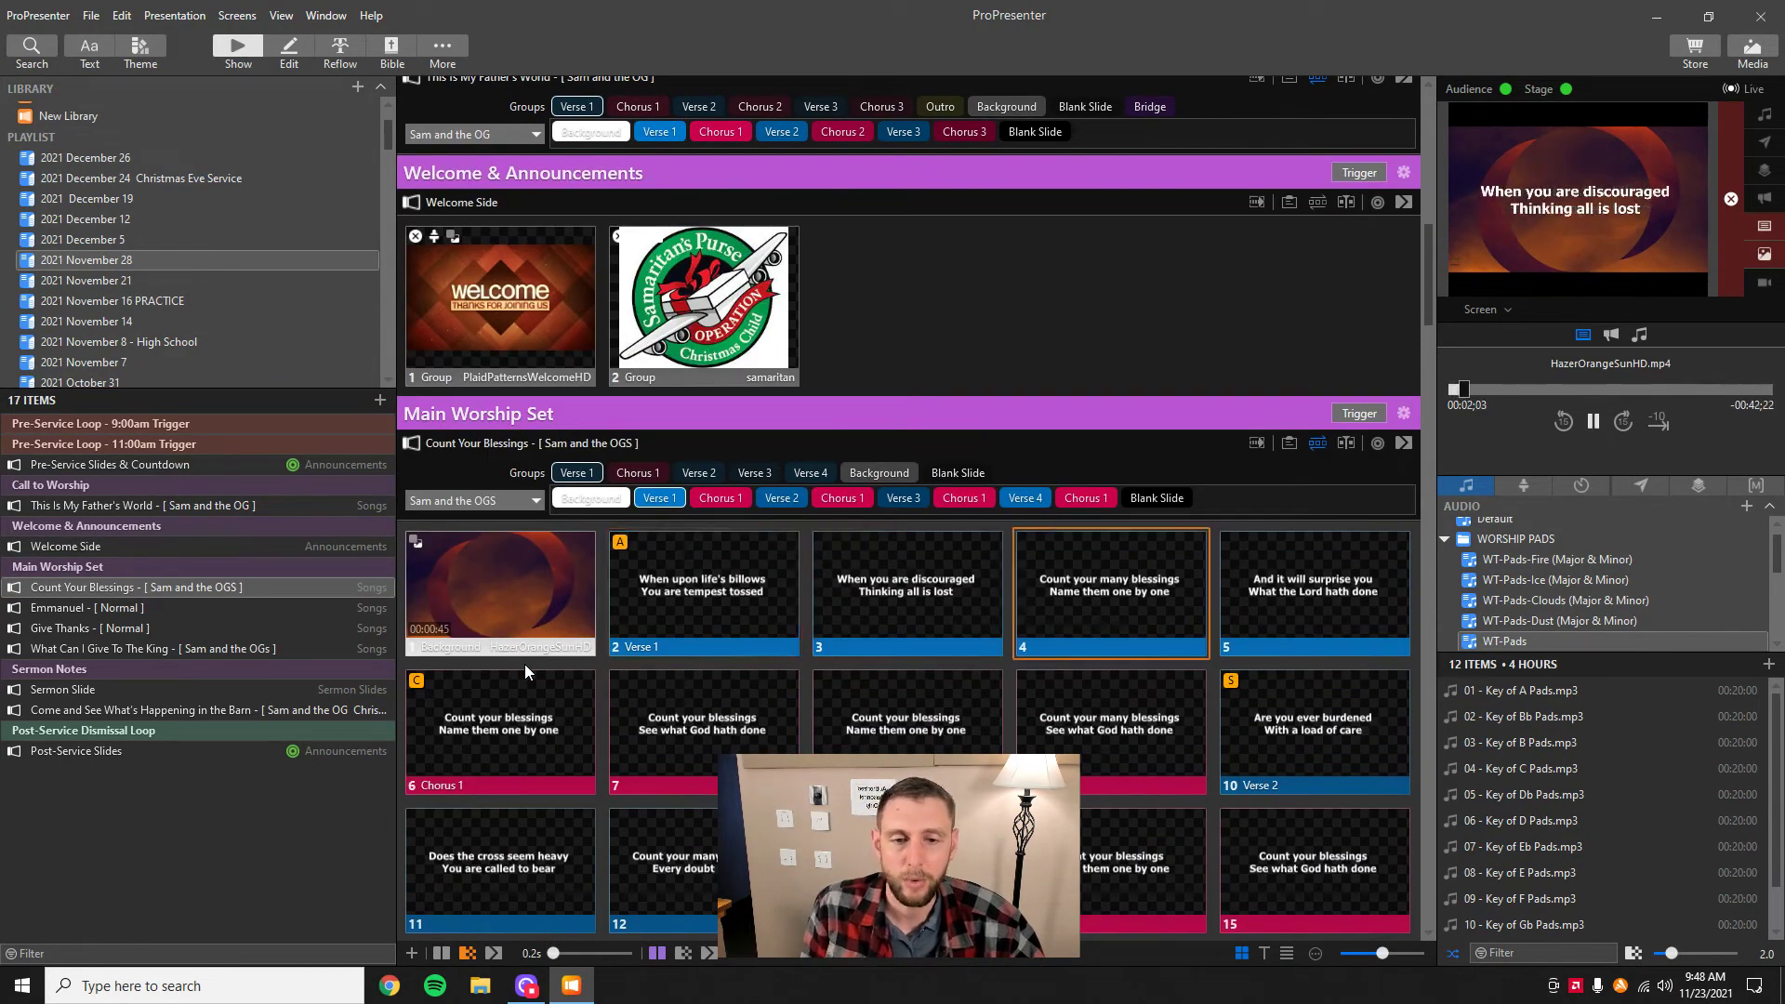
# - Put the Background slide of "Emmanuel" live and advance through Verse 1 to slide 4, "God with us revealed in us"
pyautogui.scroll(-15, 546, 656)
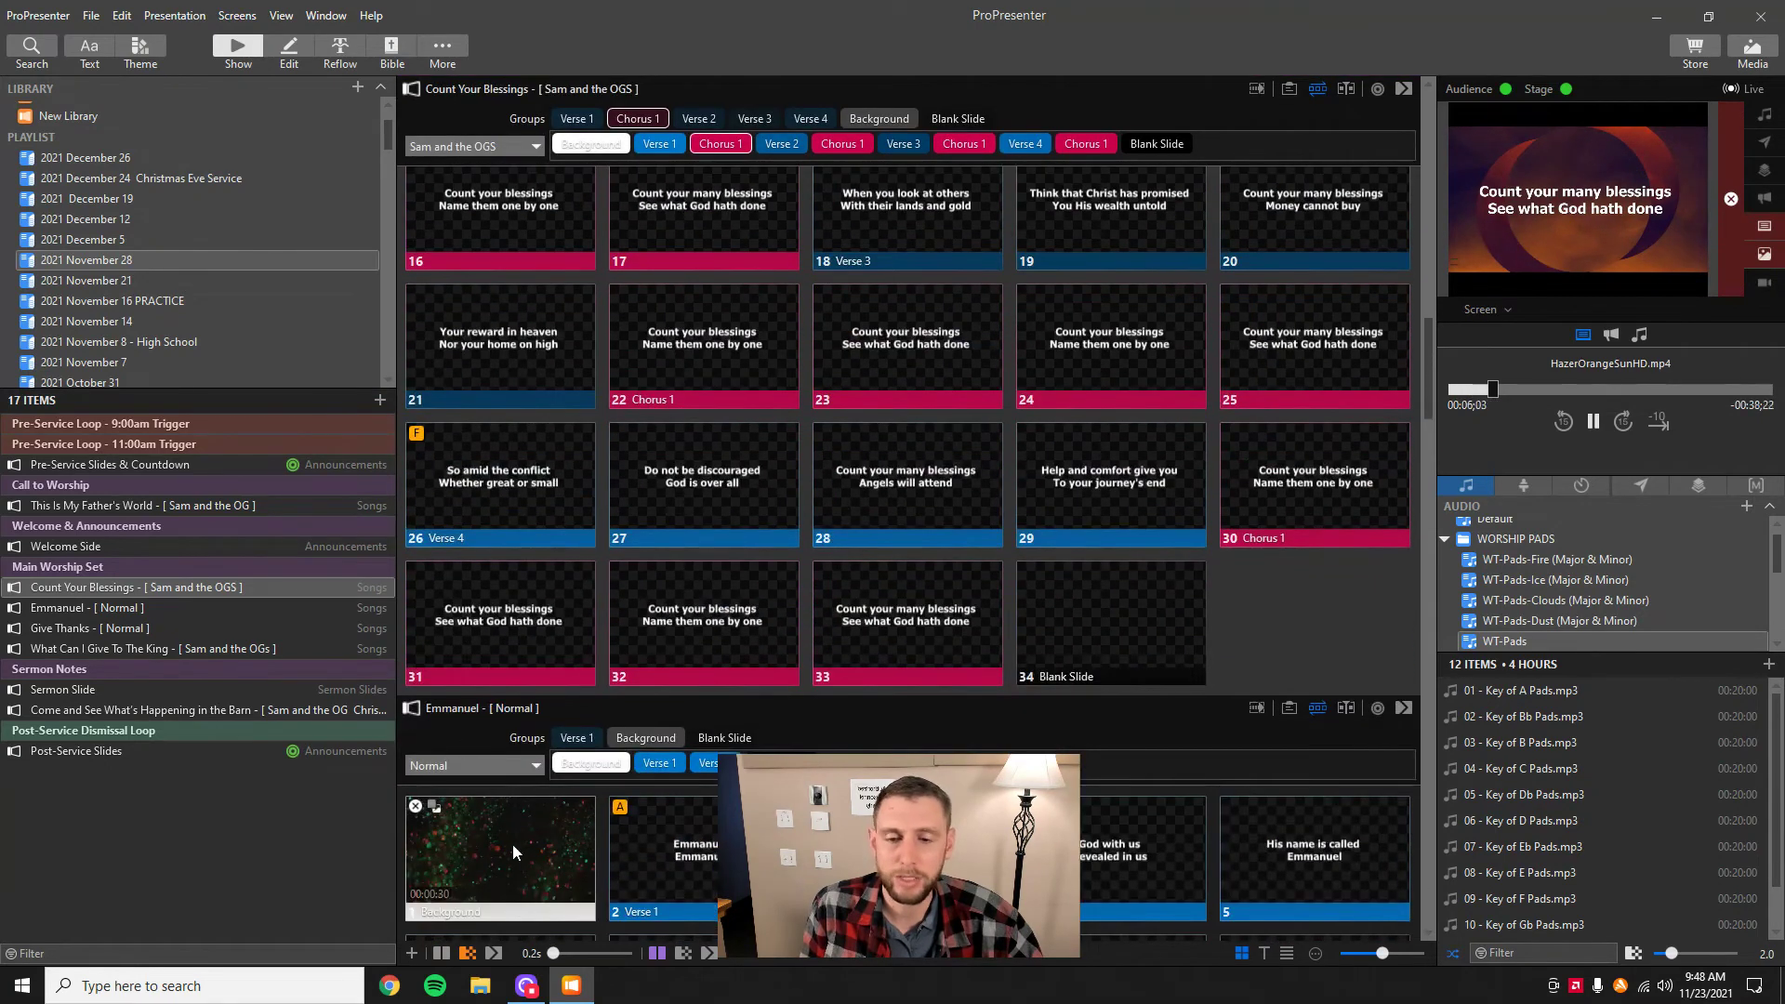
pyautogui.scroll(-1, 623, 810)
pyautogui.click(472, 749)
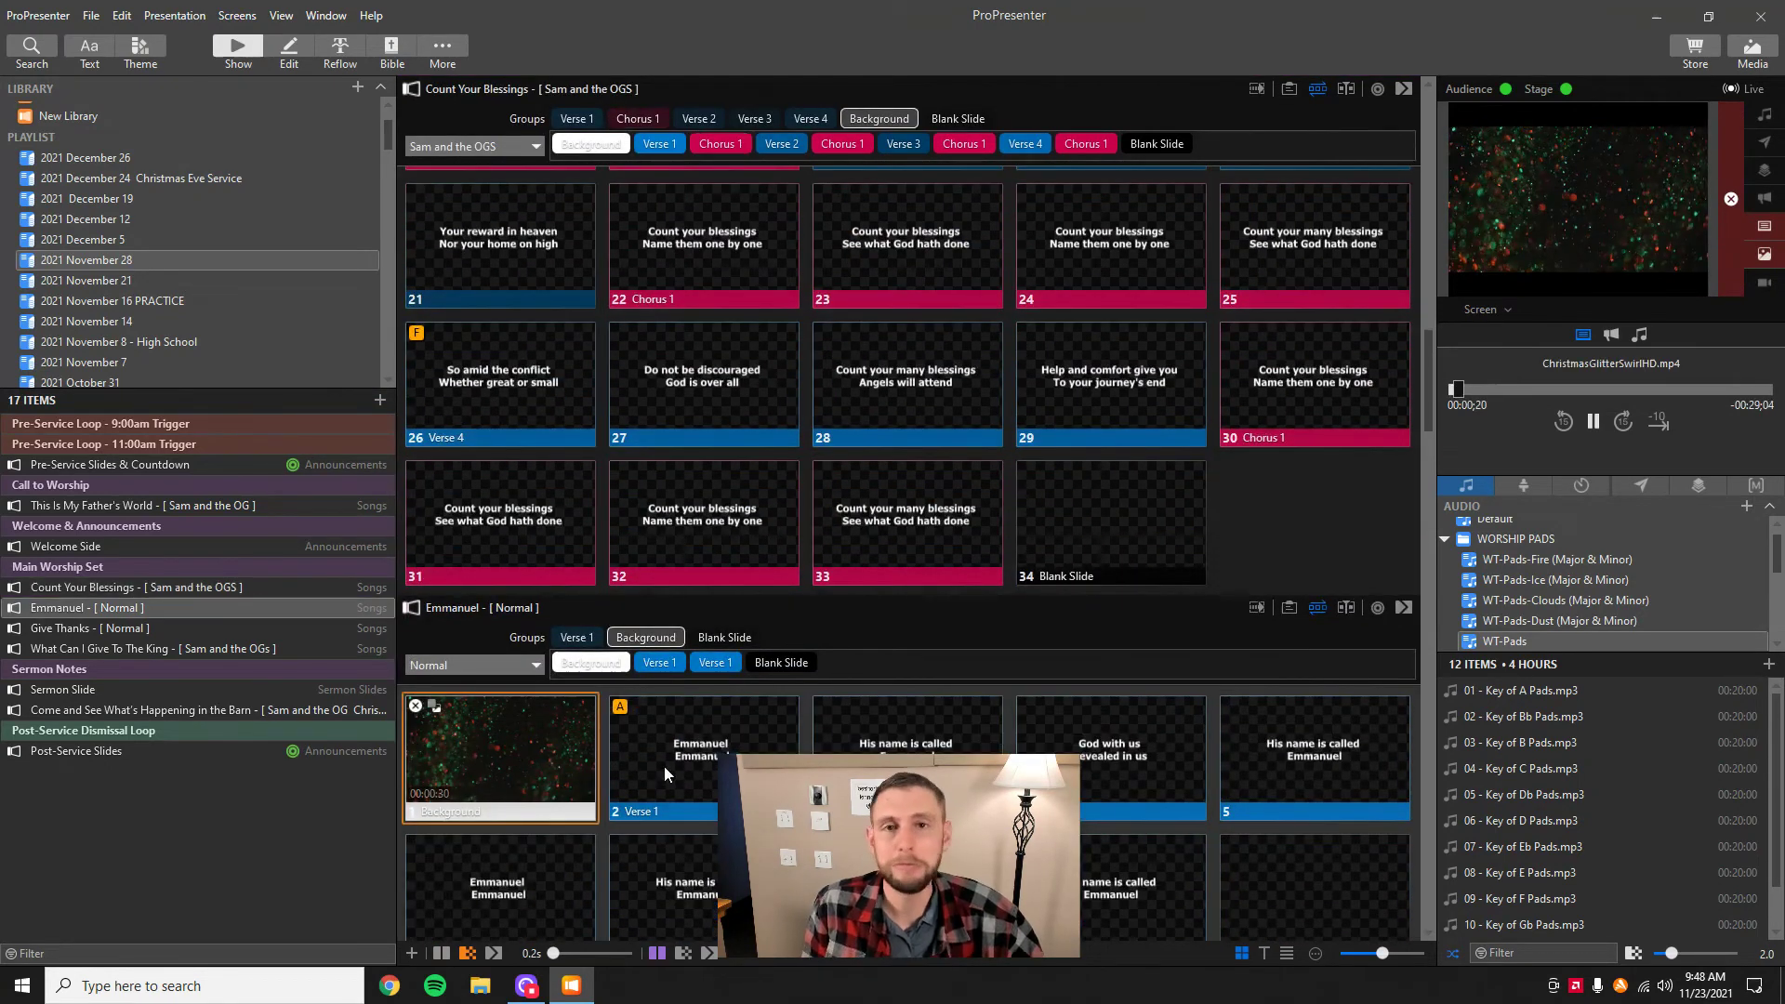
pyautogui.press('Right')
pyautogui.press('Right')
pyautogui.press('Right')
# - Put the Background slide of "Give Thanks" live and advance through Verse 1 to slide 4
pyautogui.scroll(-10, 687, 764)
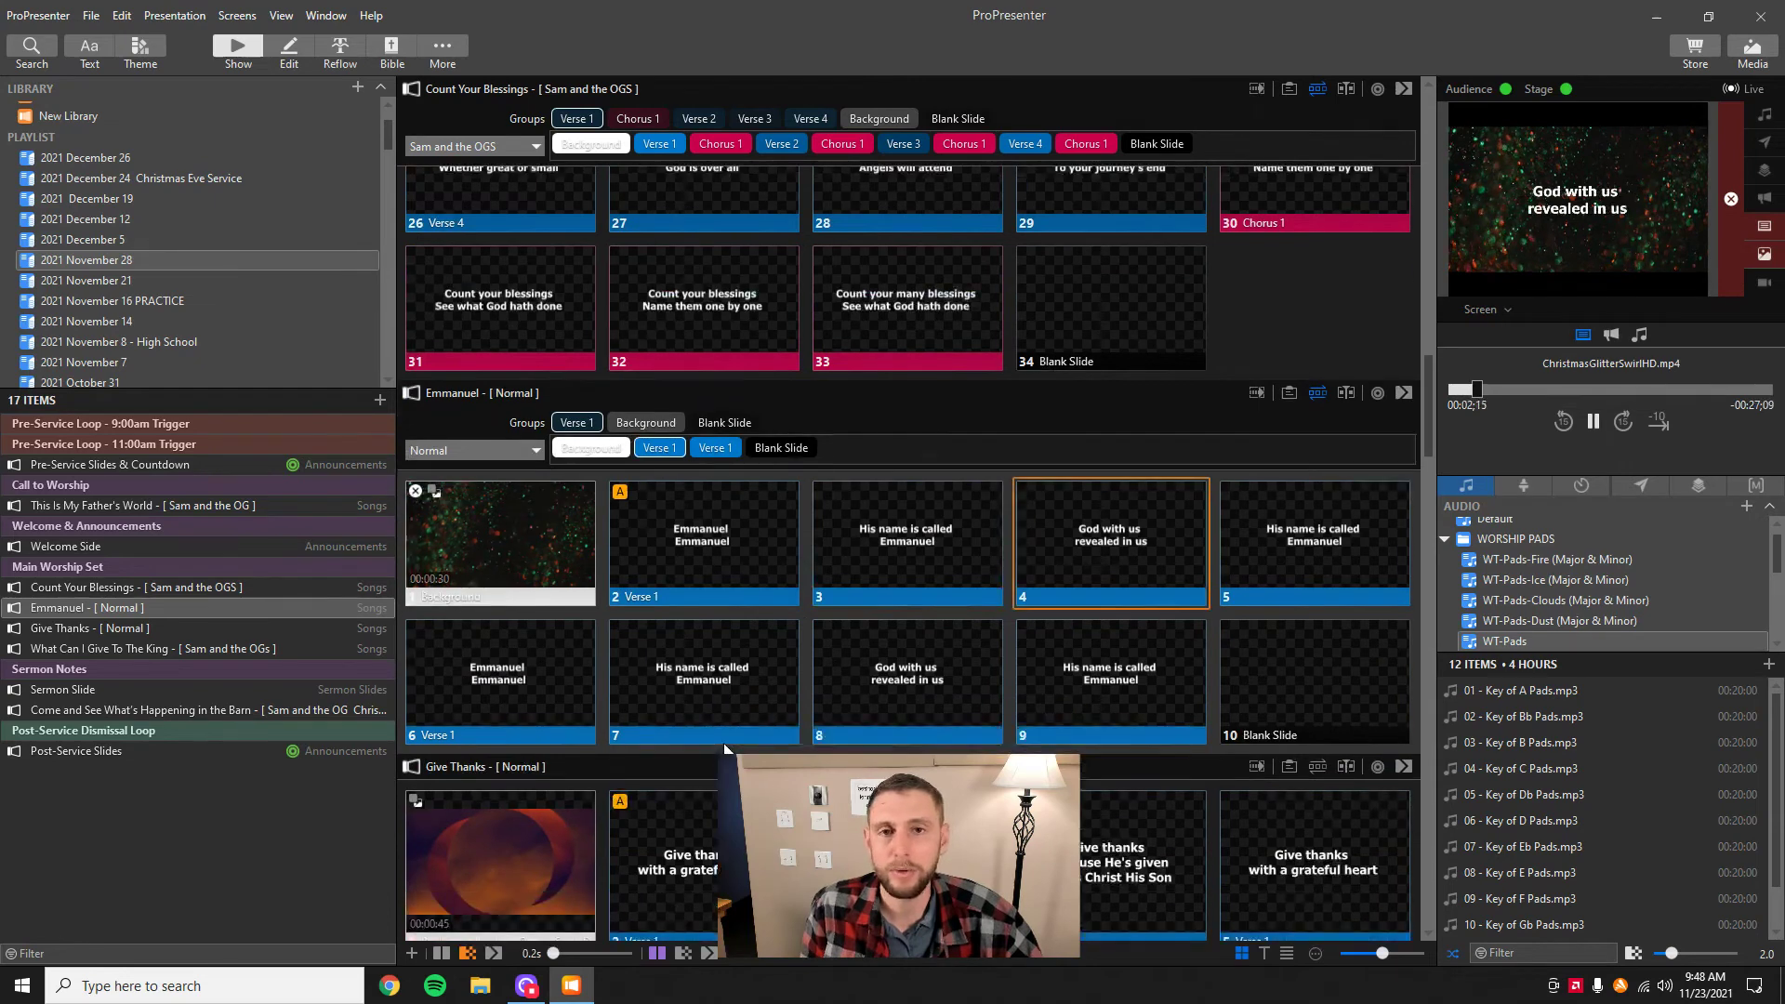
pyautogui.scroll(-1, 649, 700)
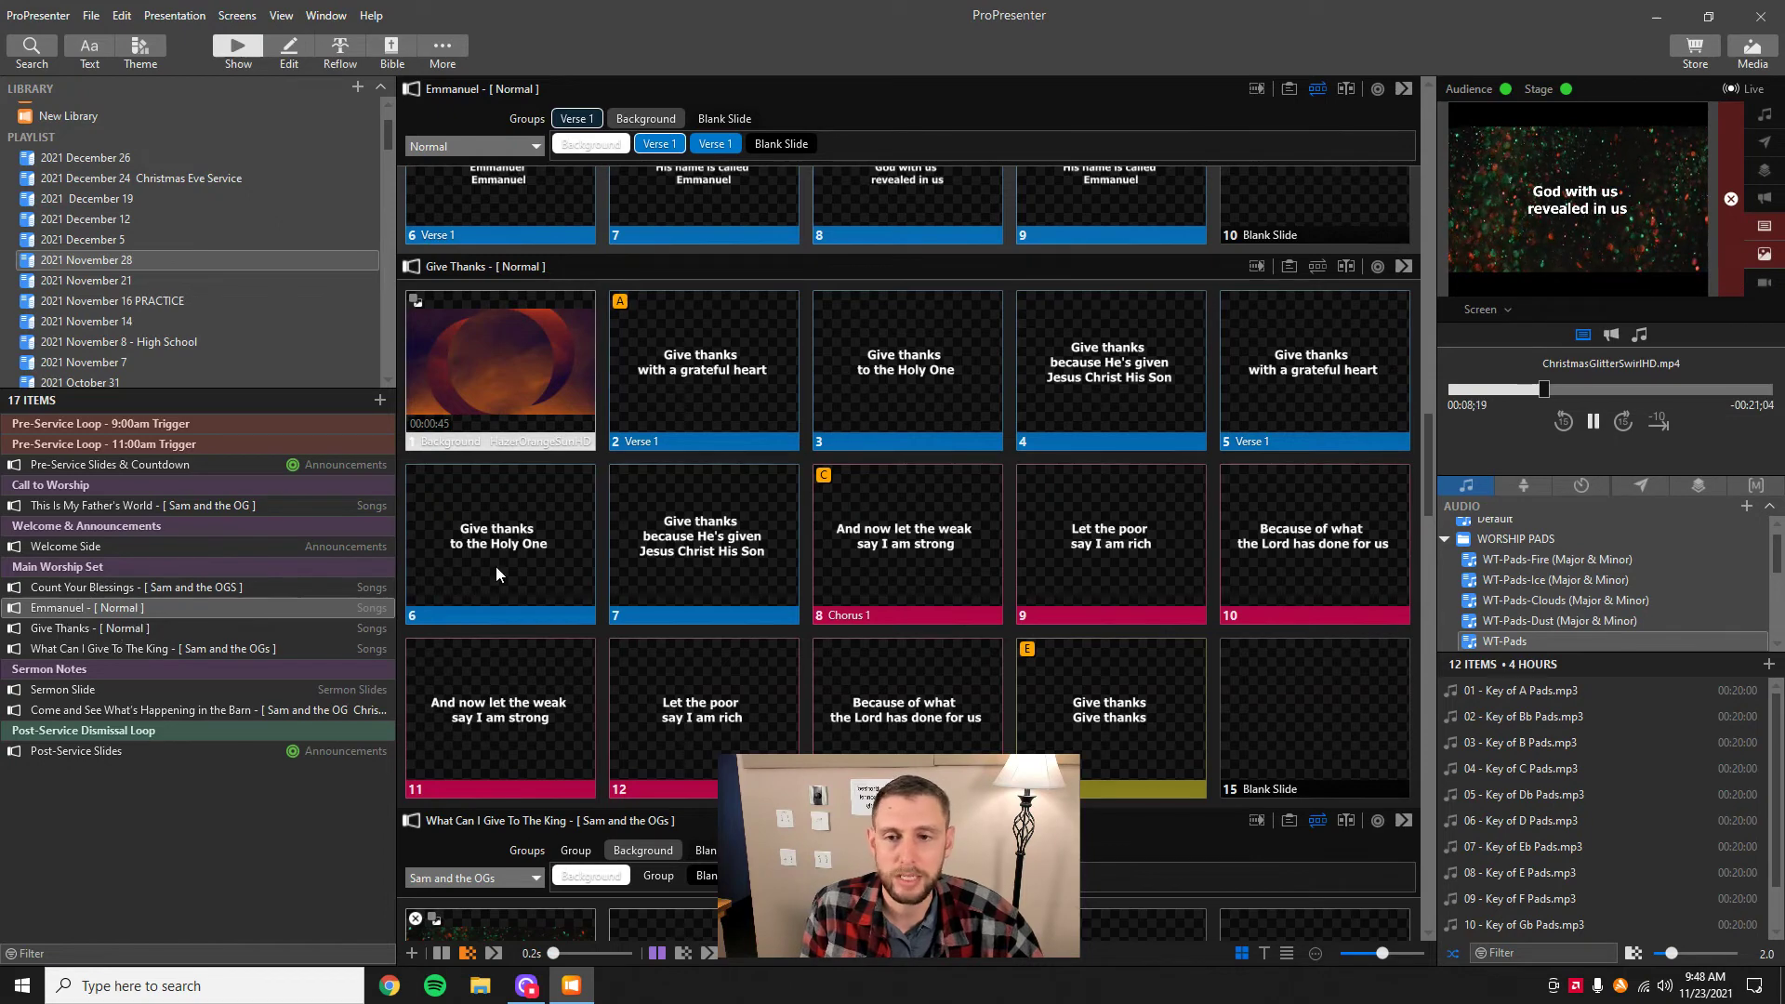
pyautogui.click(502, 381)
pyautogui.press('Right')
pyautogui.press('Right')
pyautogui.press('Right')
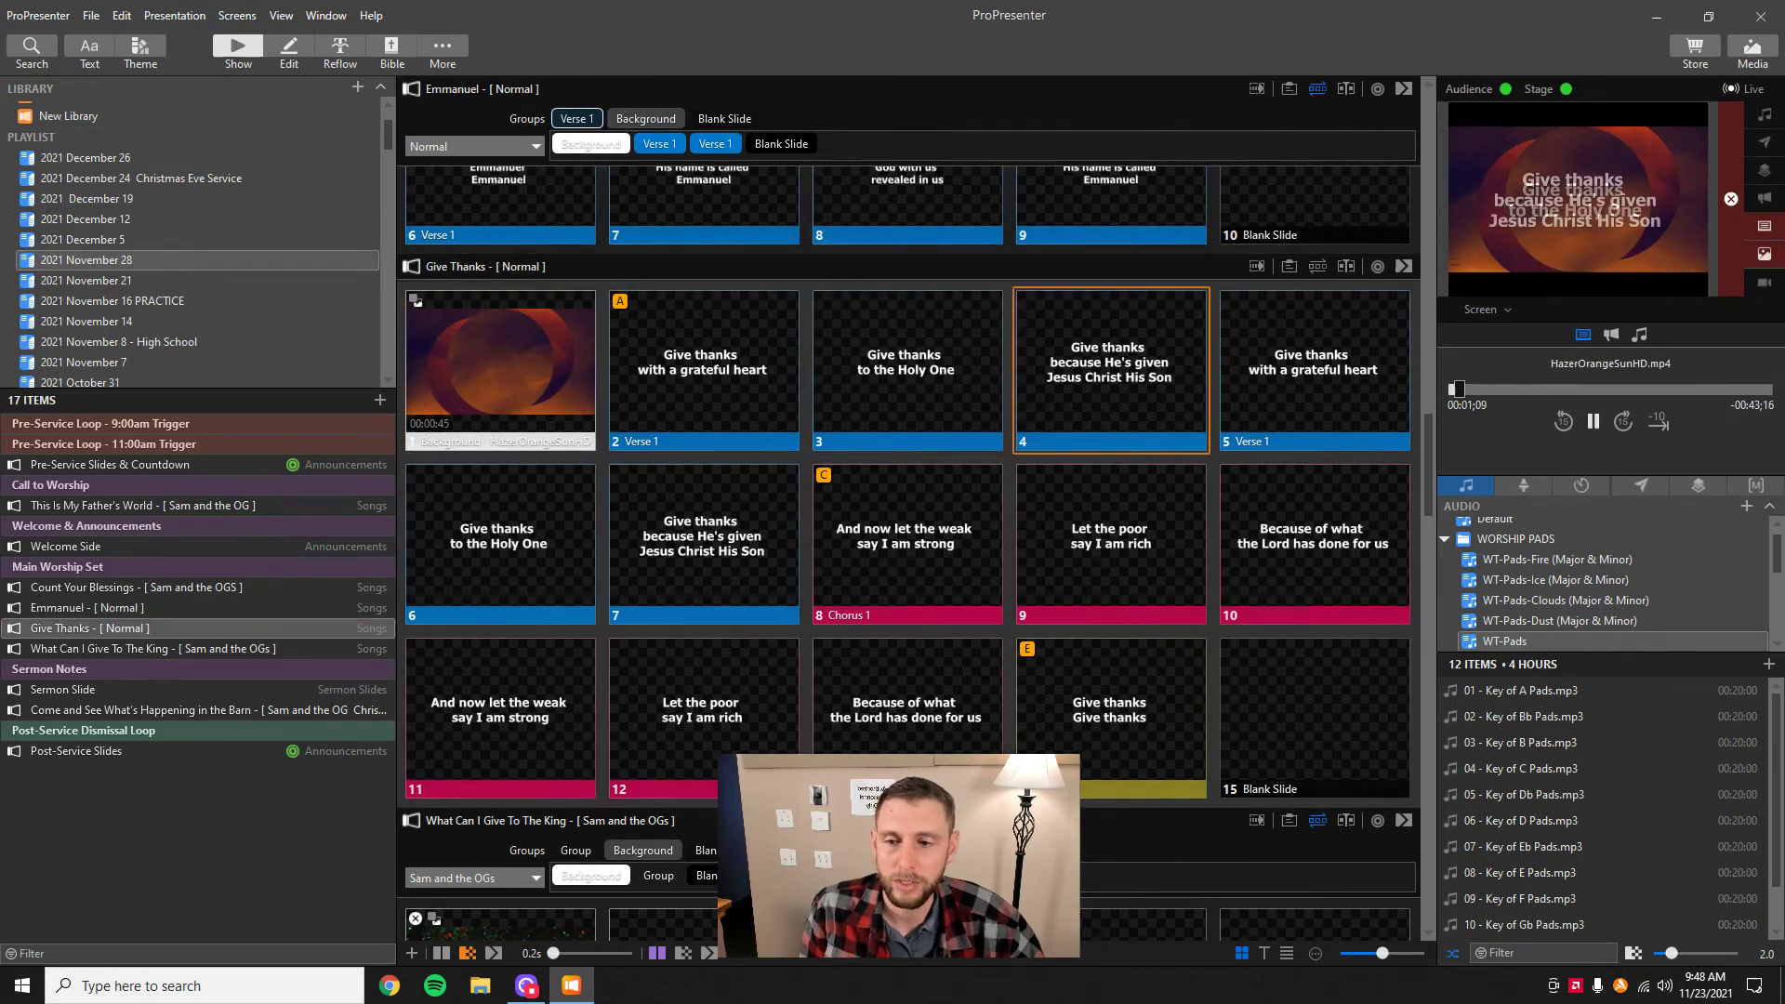
pyautogui.scroll(-7, 865, 634)
pyautogui.click(370, 671)
pyautogui.click(478, 666)
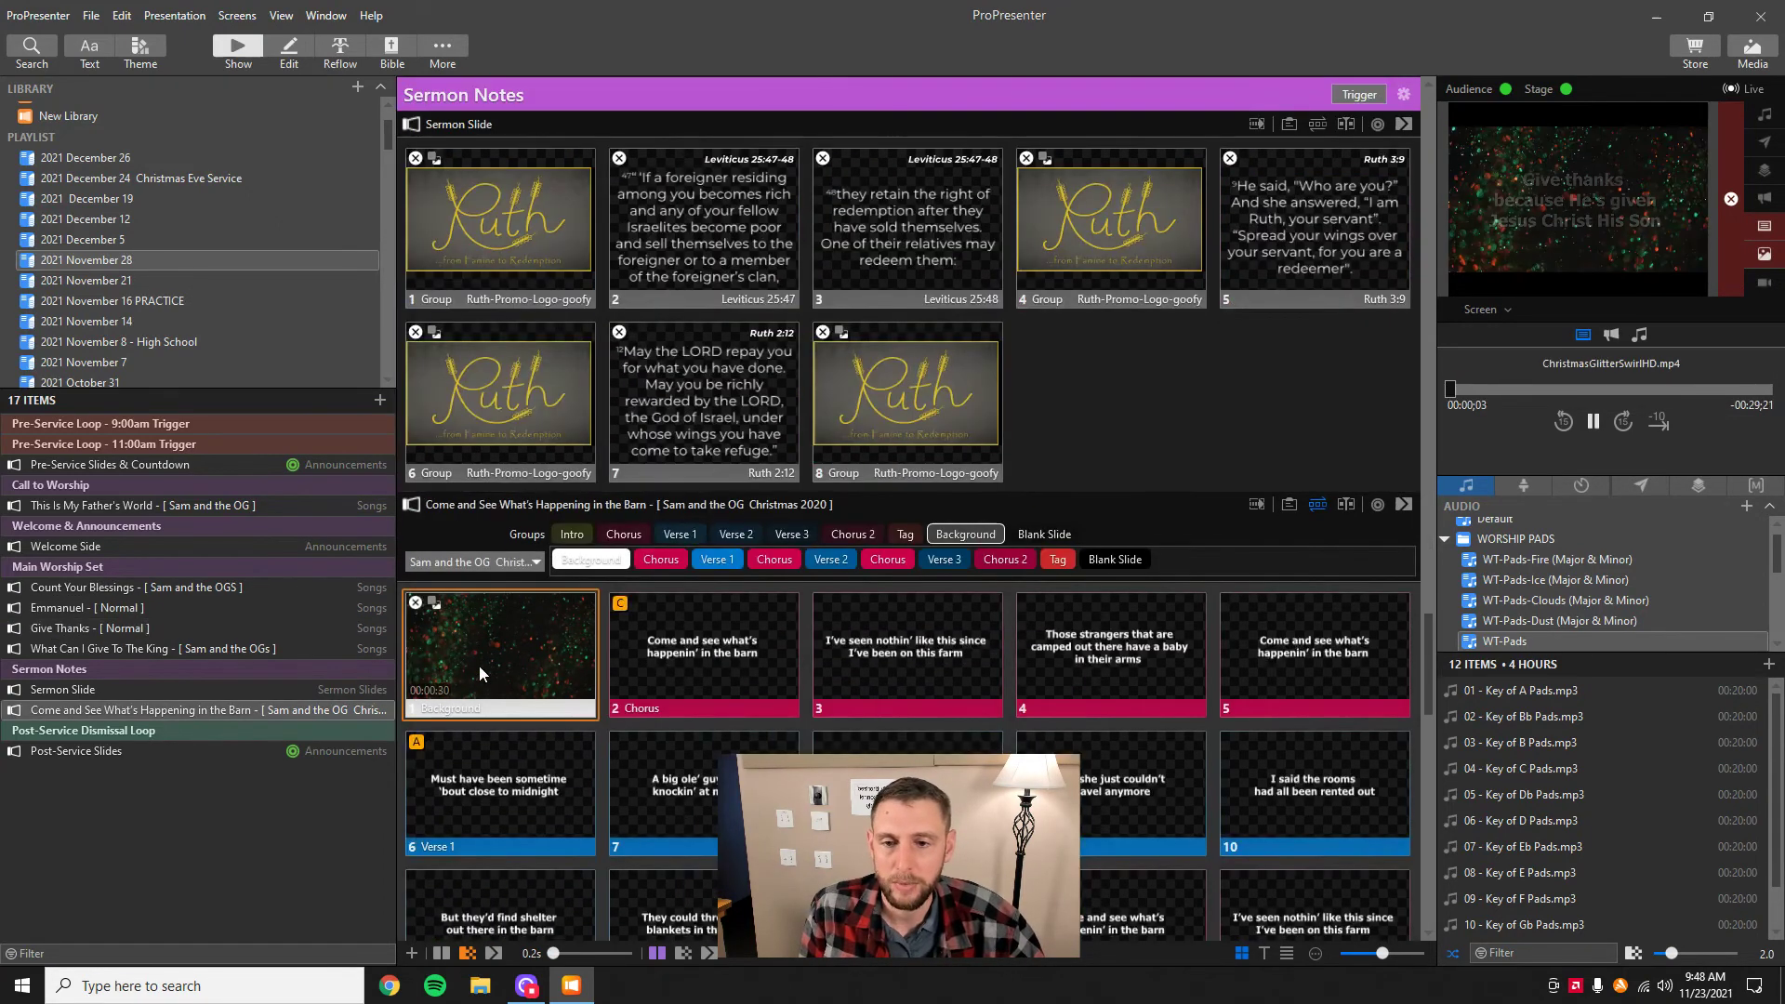
# - Go to "What Can I Give To The King" in the playlist and run its Background slide into slide 2
pyautogui.click(117, 649)
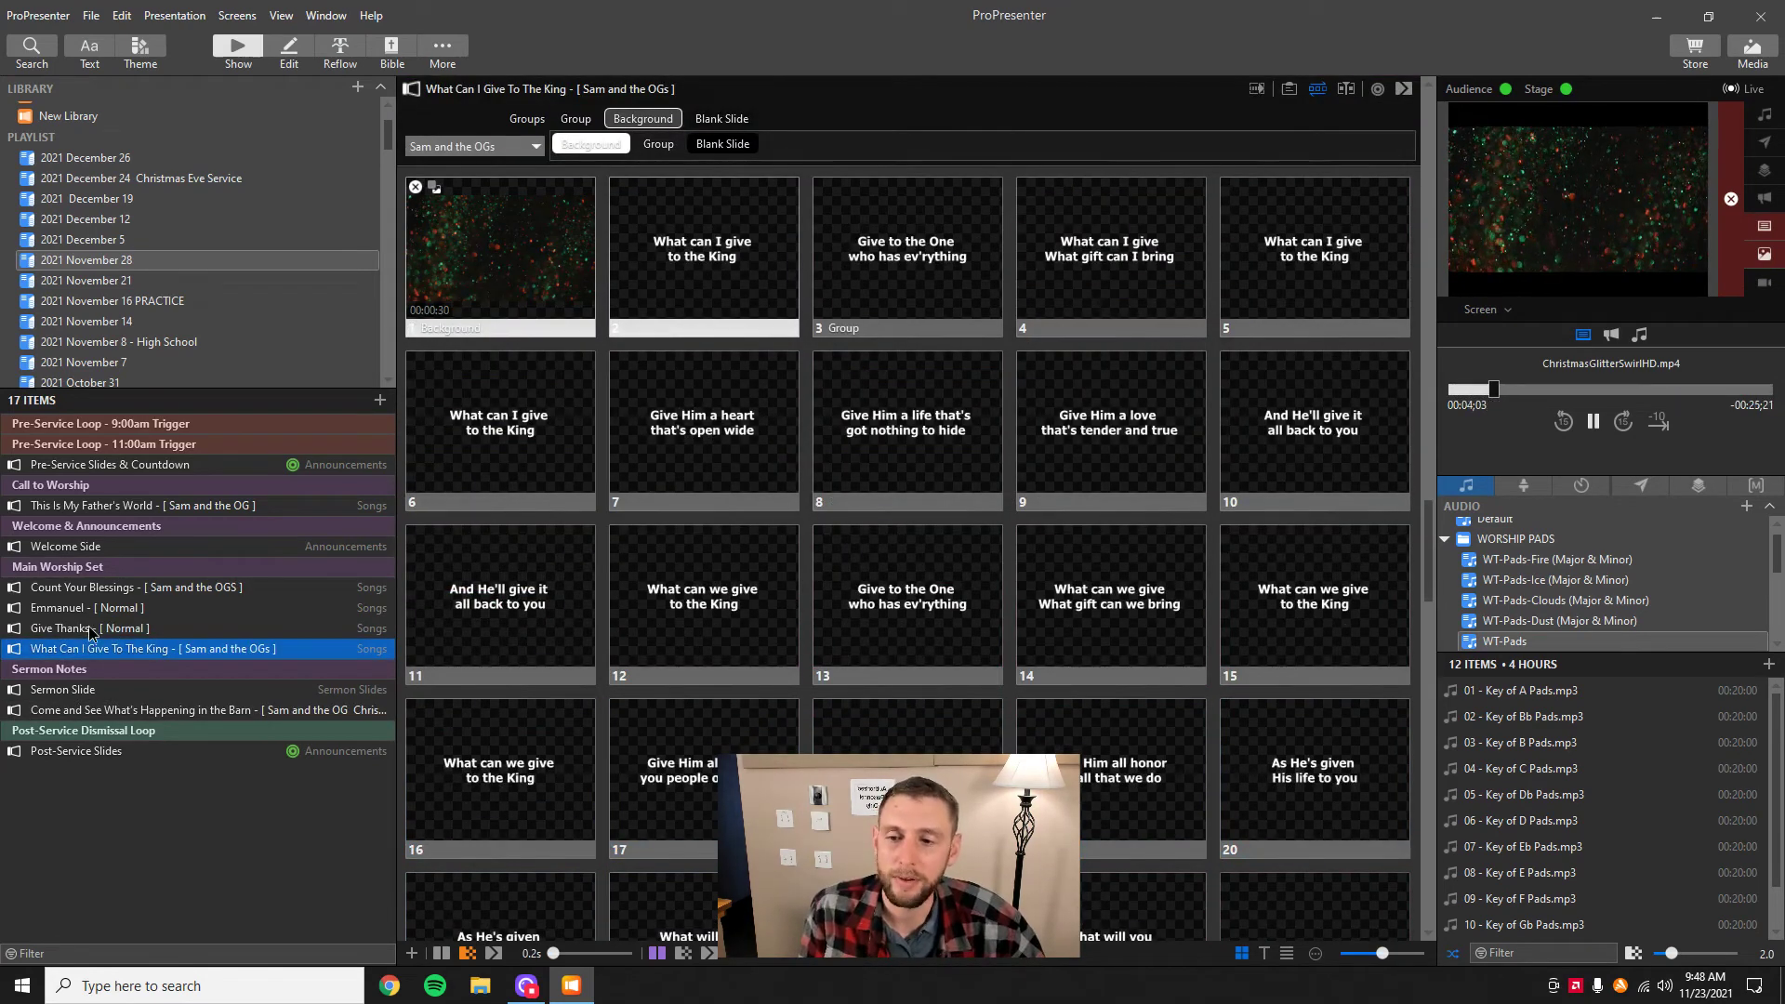
pyautogui.click(89, 627)
pyautogui.click(114, 650)
pyautogui.click(113, 626)
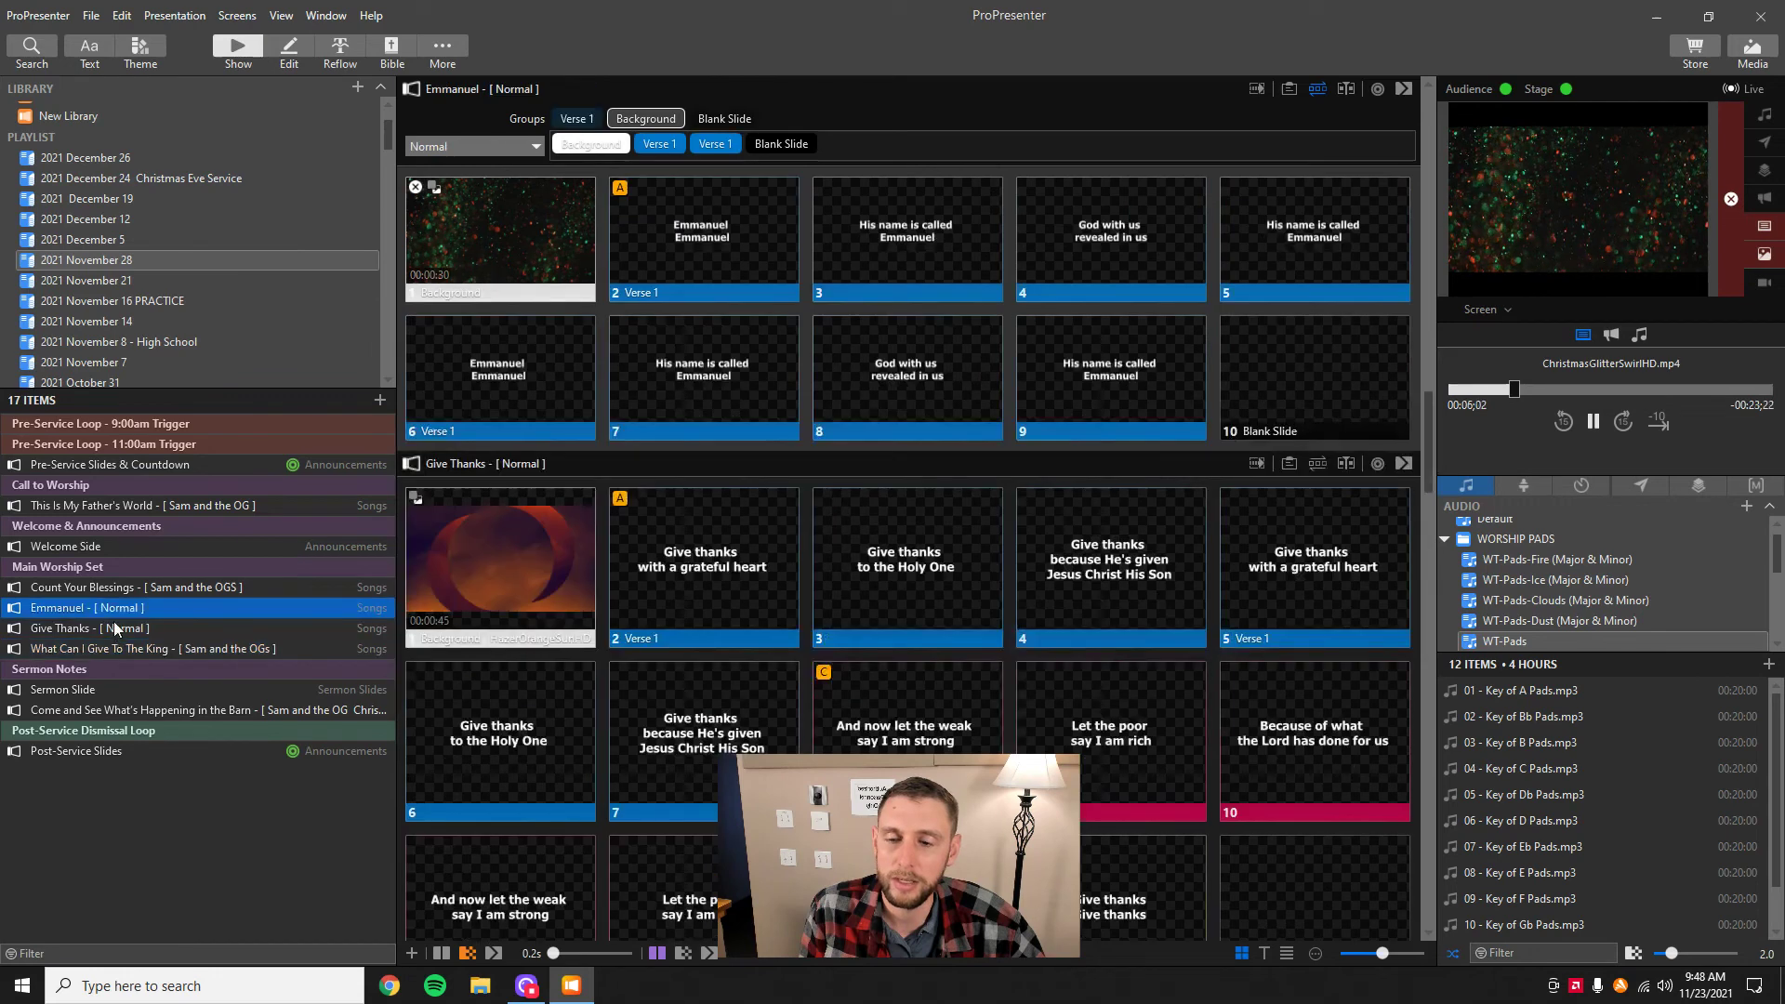
pyautogui.click(154, 648)
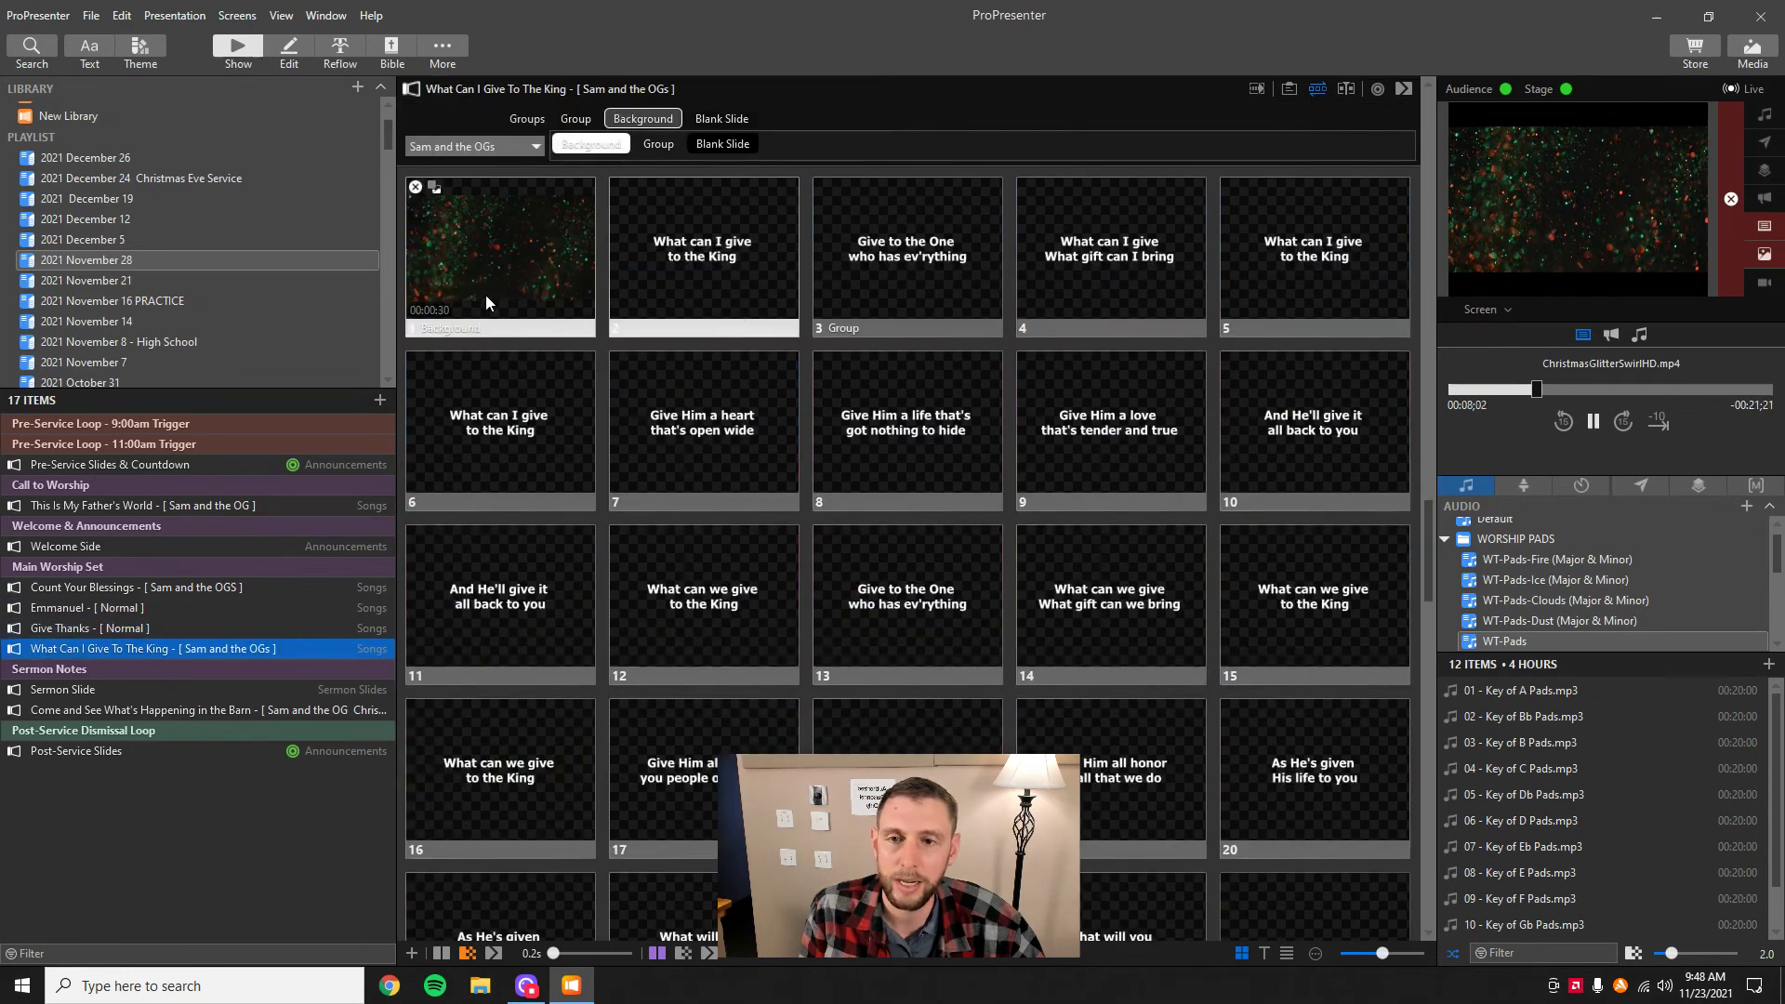
pyautogui.click(495, 271)
pyautogui.press('Right')
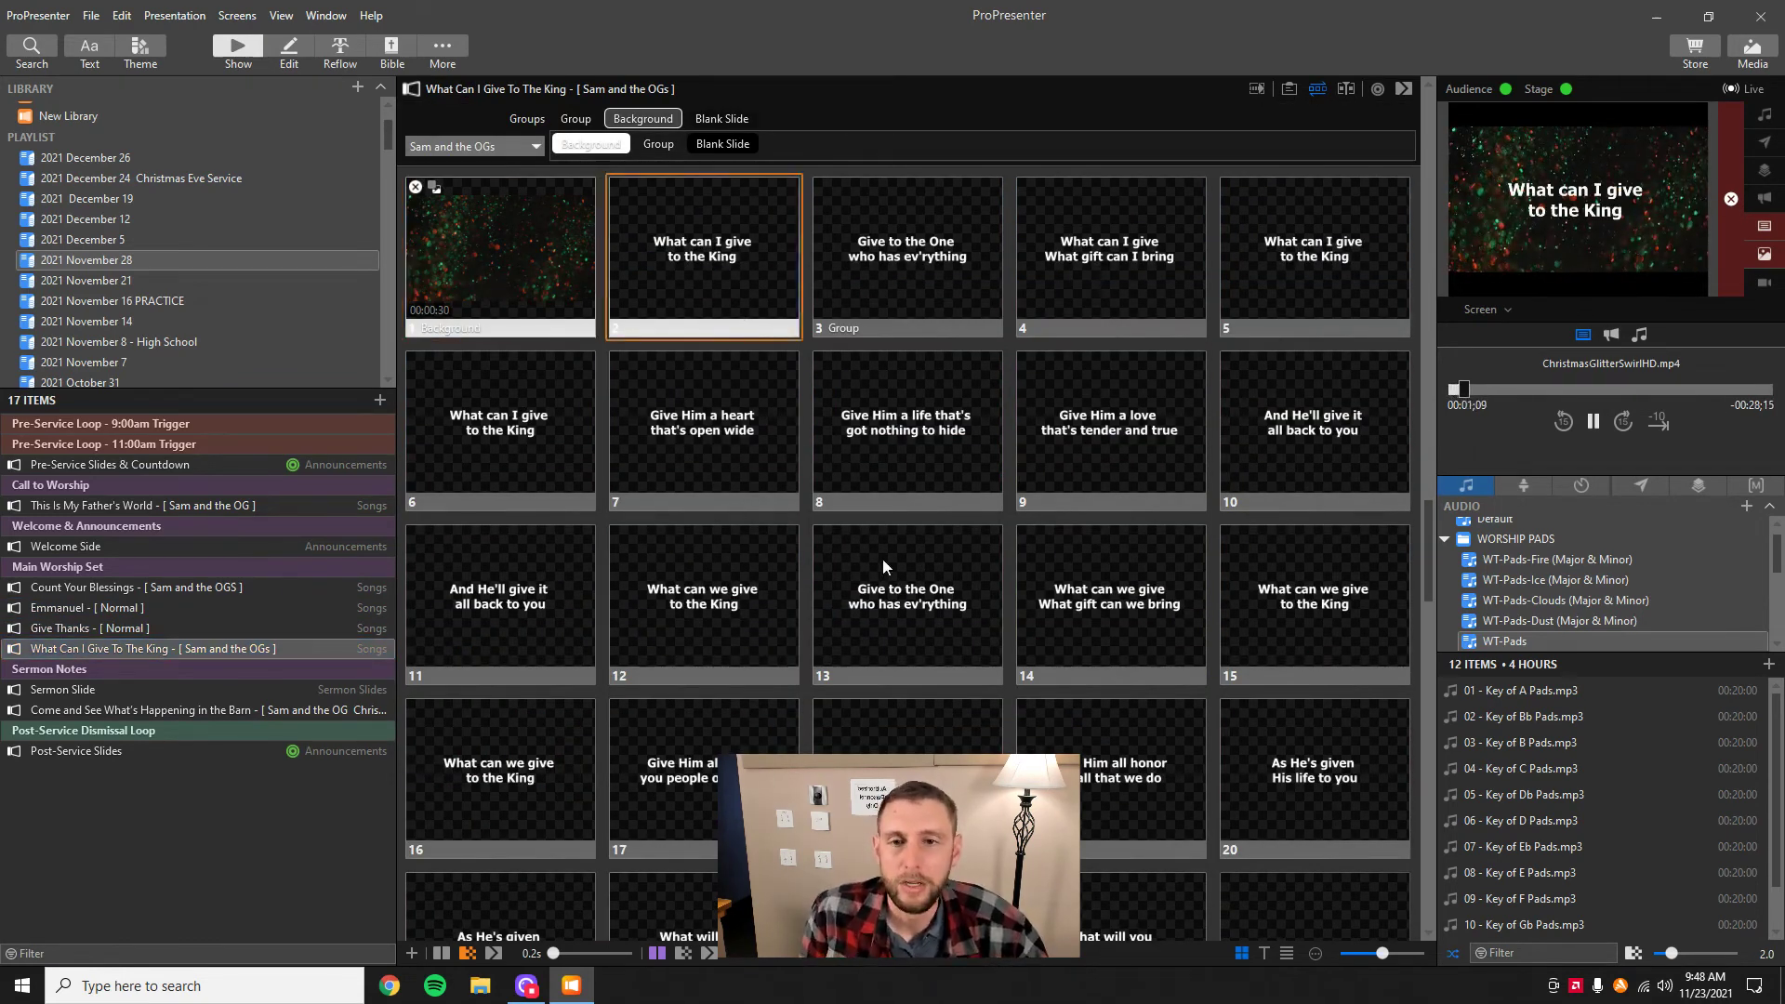
# - Put the Blank Slide ending "What Can I Give To The King" live and switch to the first Ruth sermon slide, running this transition twice
pyautogui.scroll(-6, 883, 559)
pyautogui.click(1346, 370)
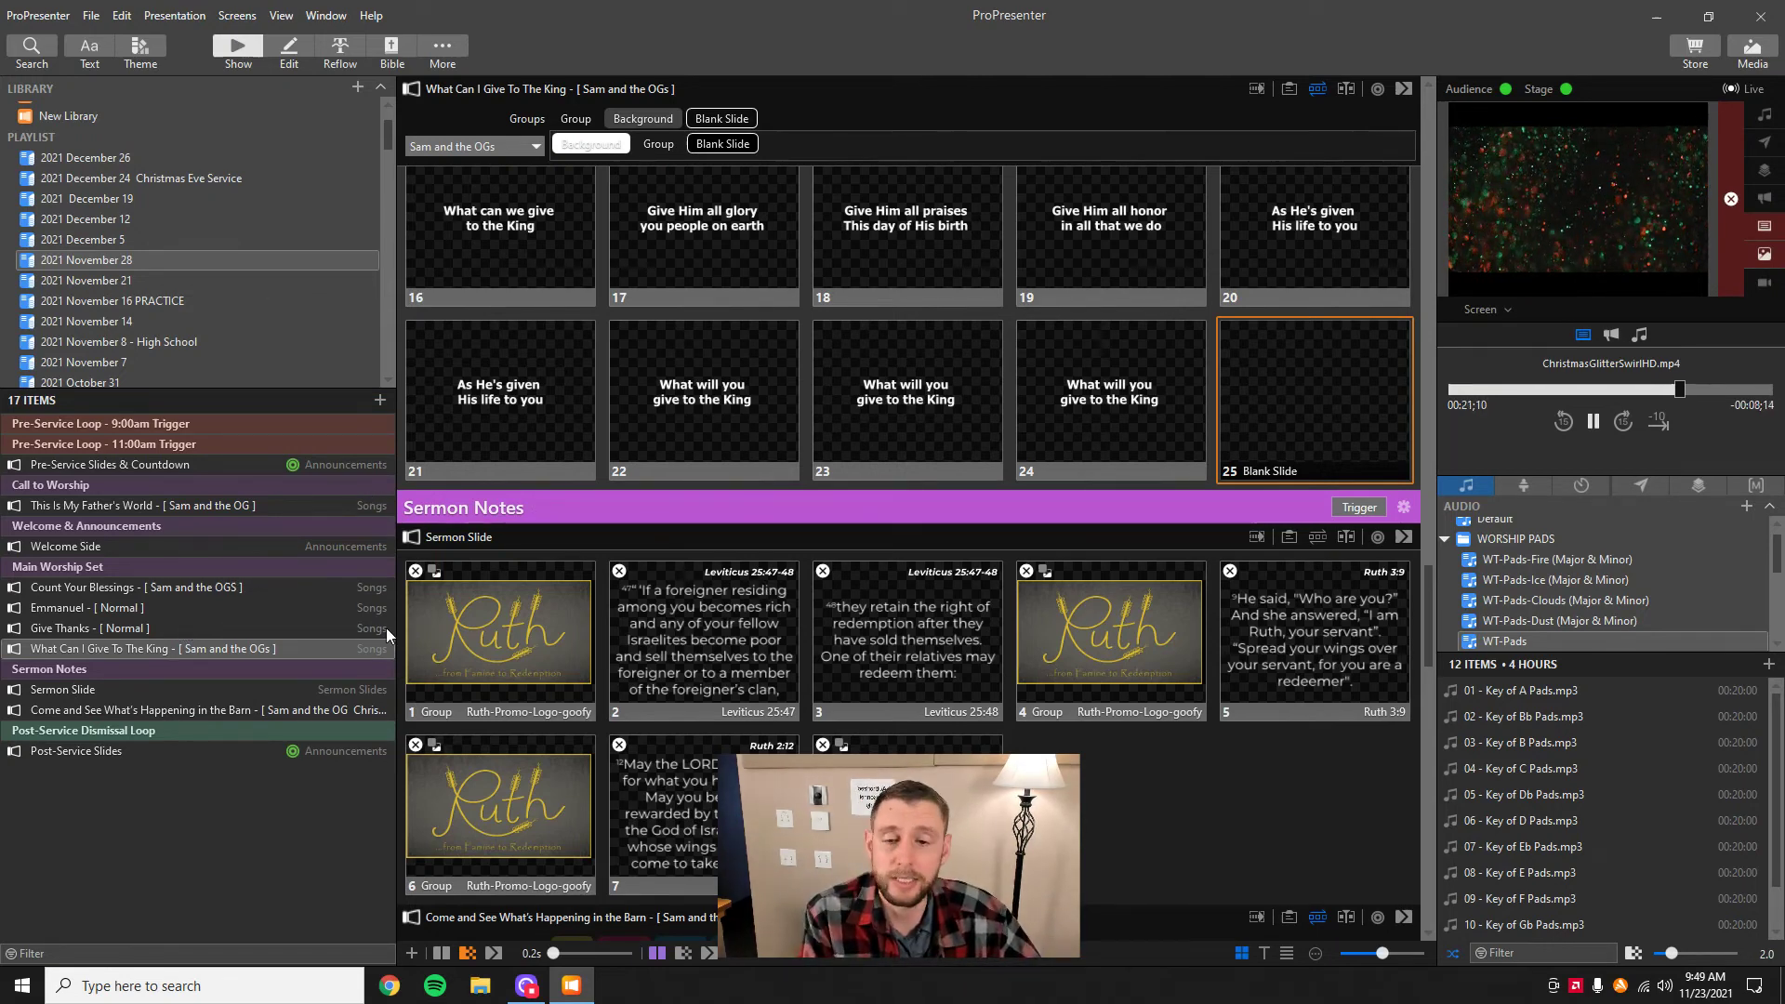
pyautogui.click(455, 612)
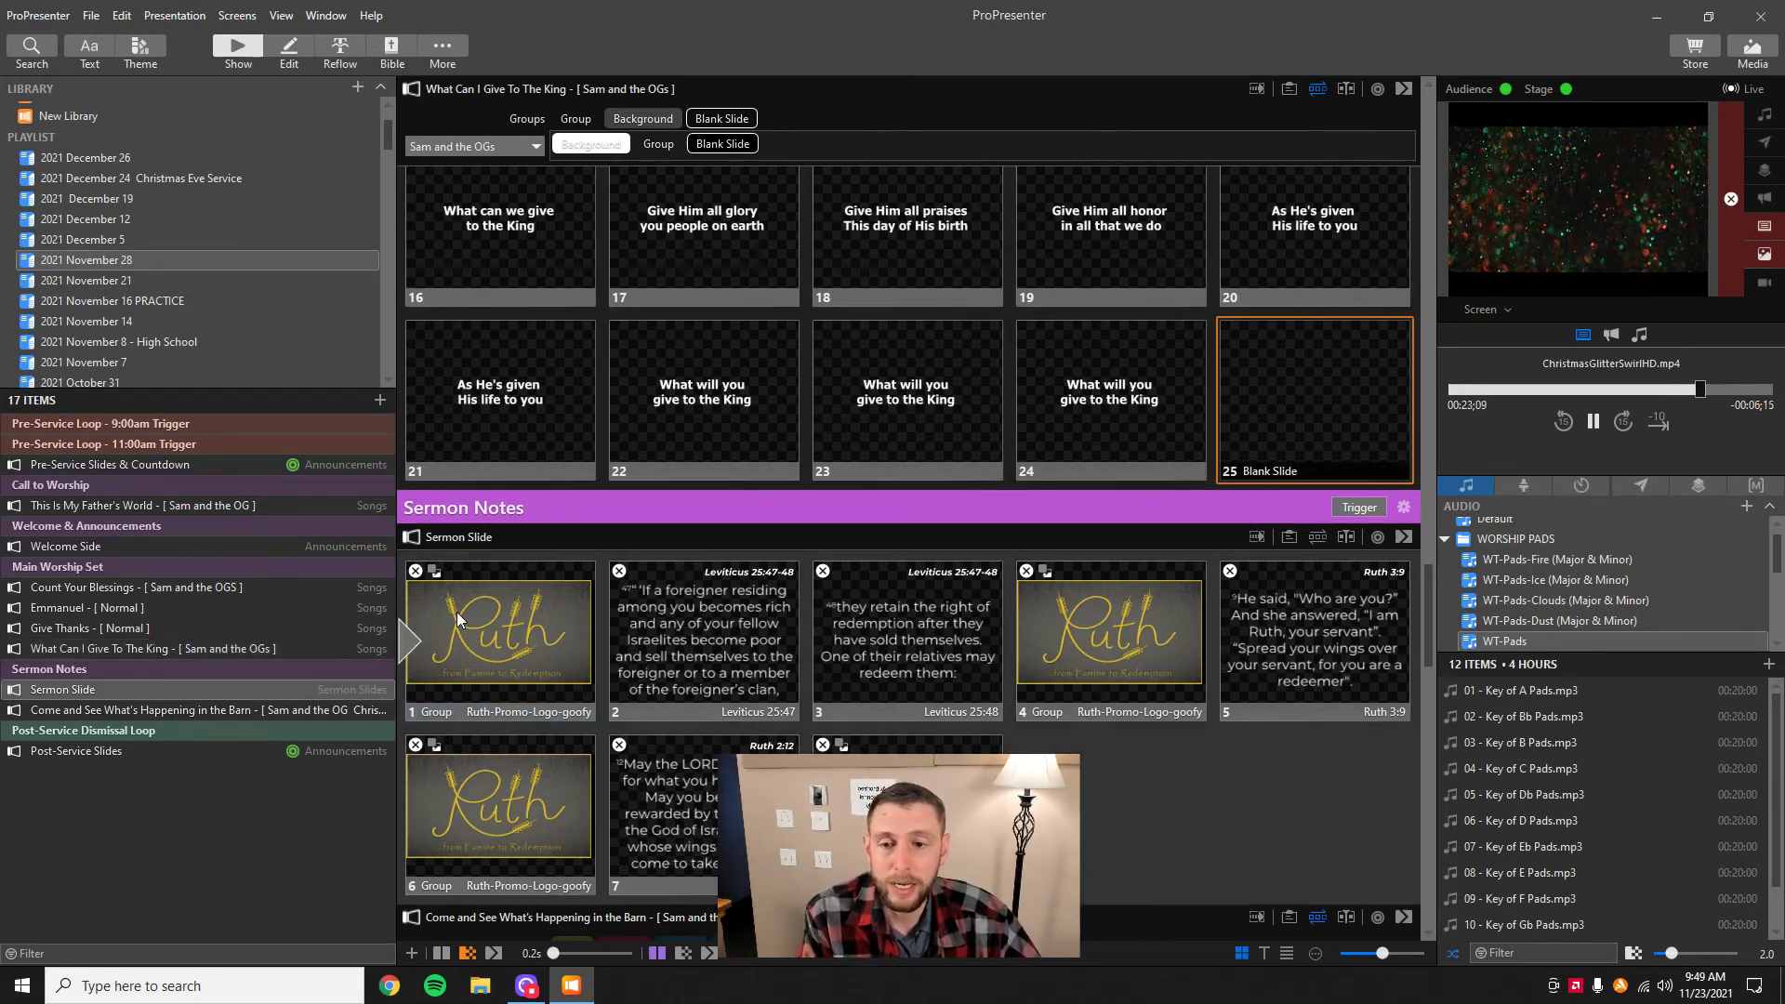
pyautogui.click(456, 612)
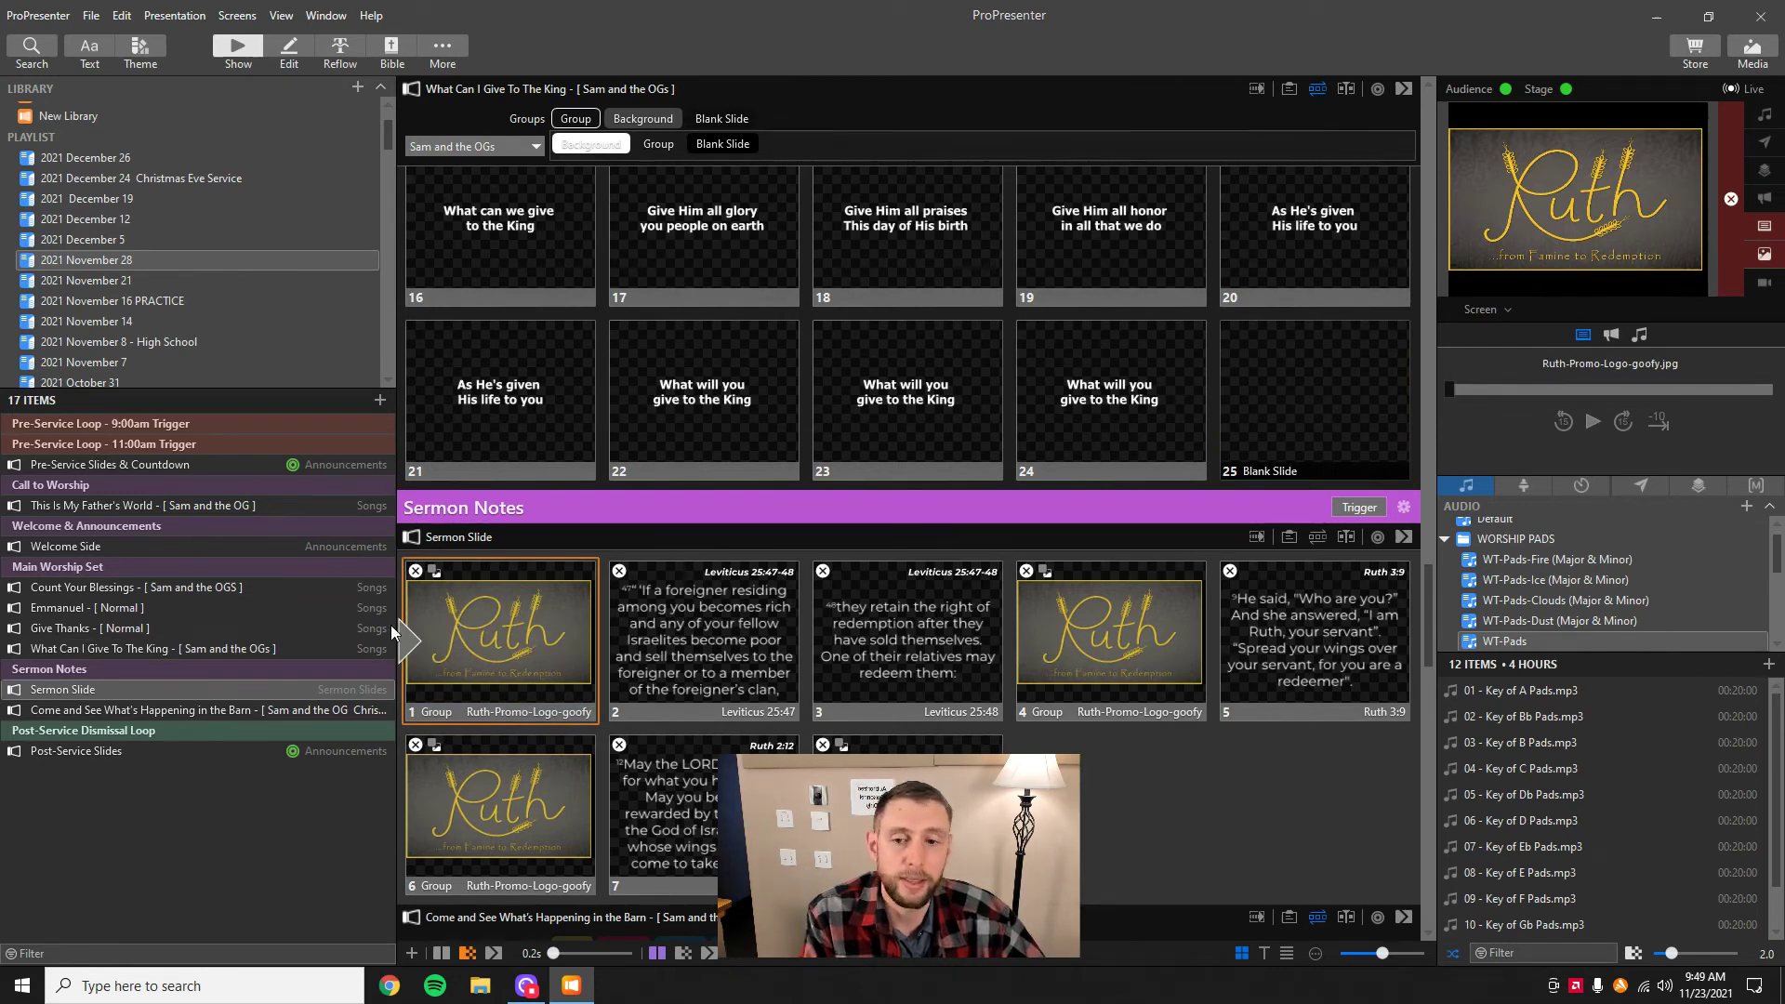
pyautogui.click(1300, 391)
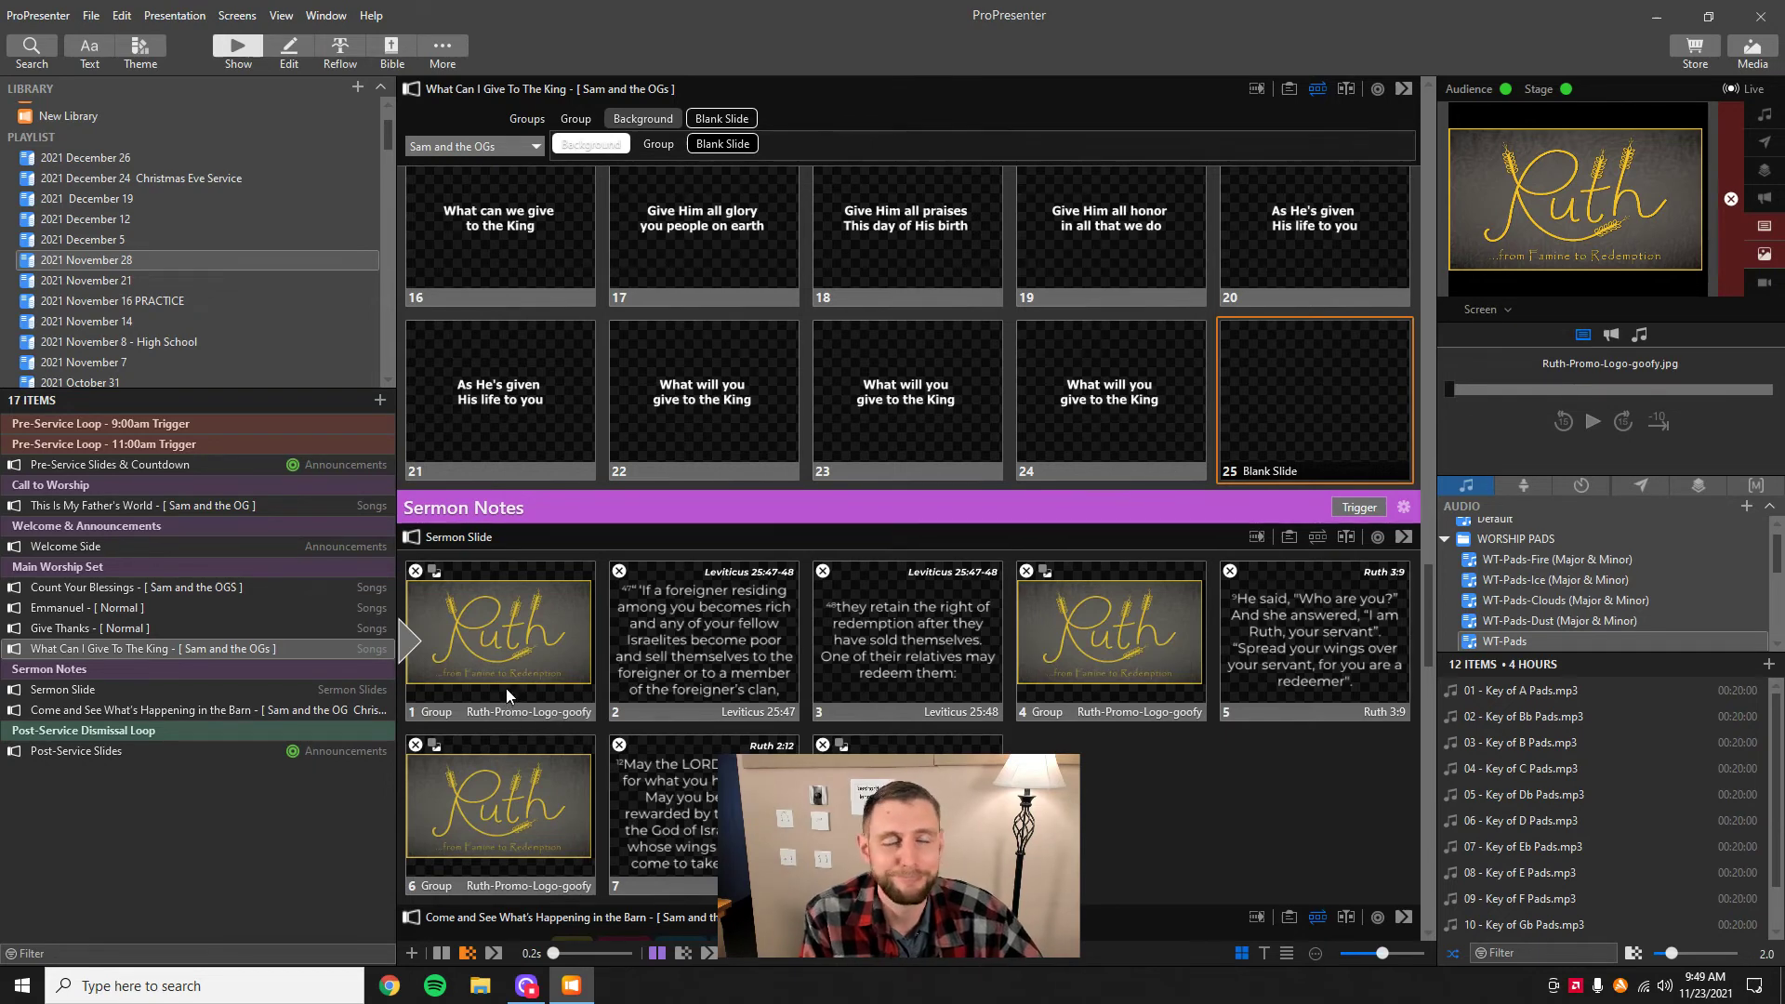
pyautogui.click(549, 632)
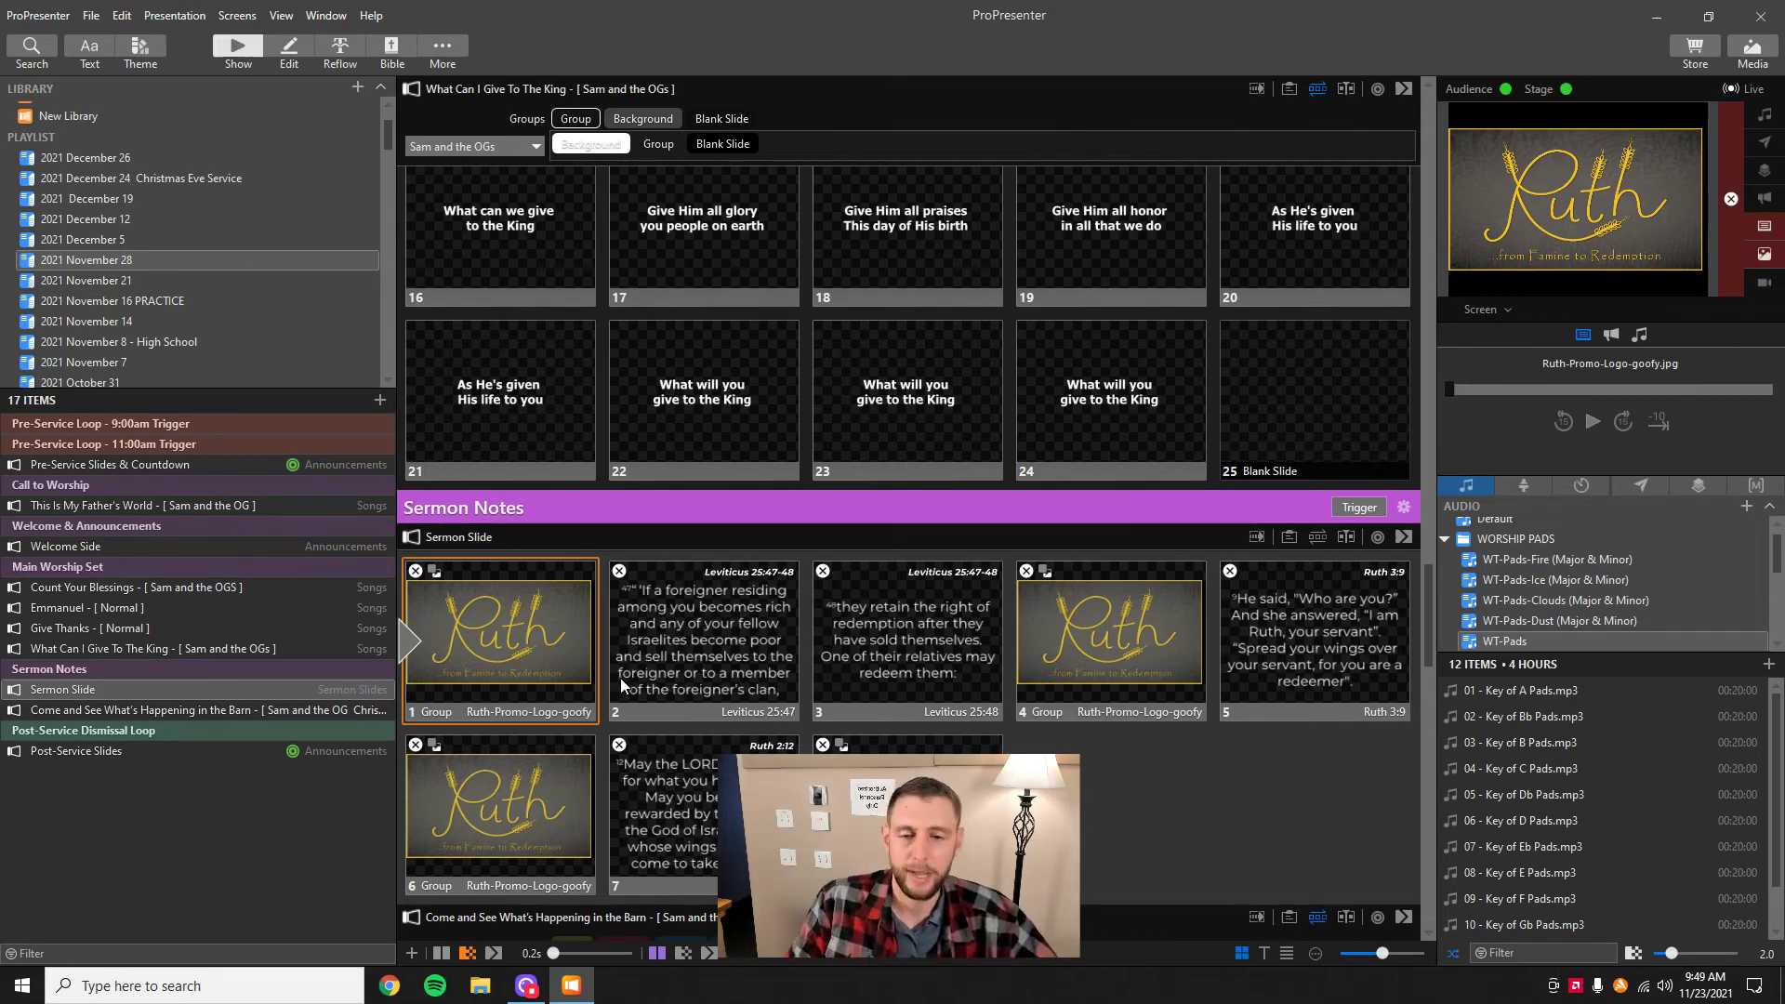
# - Run the Sermon Slide presentation from the Leviticus 25:47 slide through the scripture slides to the closing Ruth slide 8
pyautogui.click(717, 631)
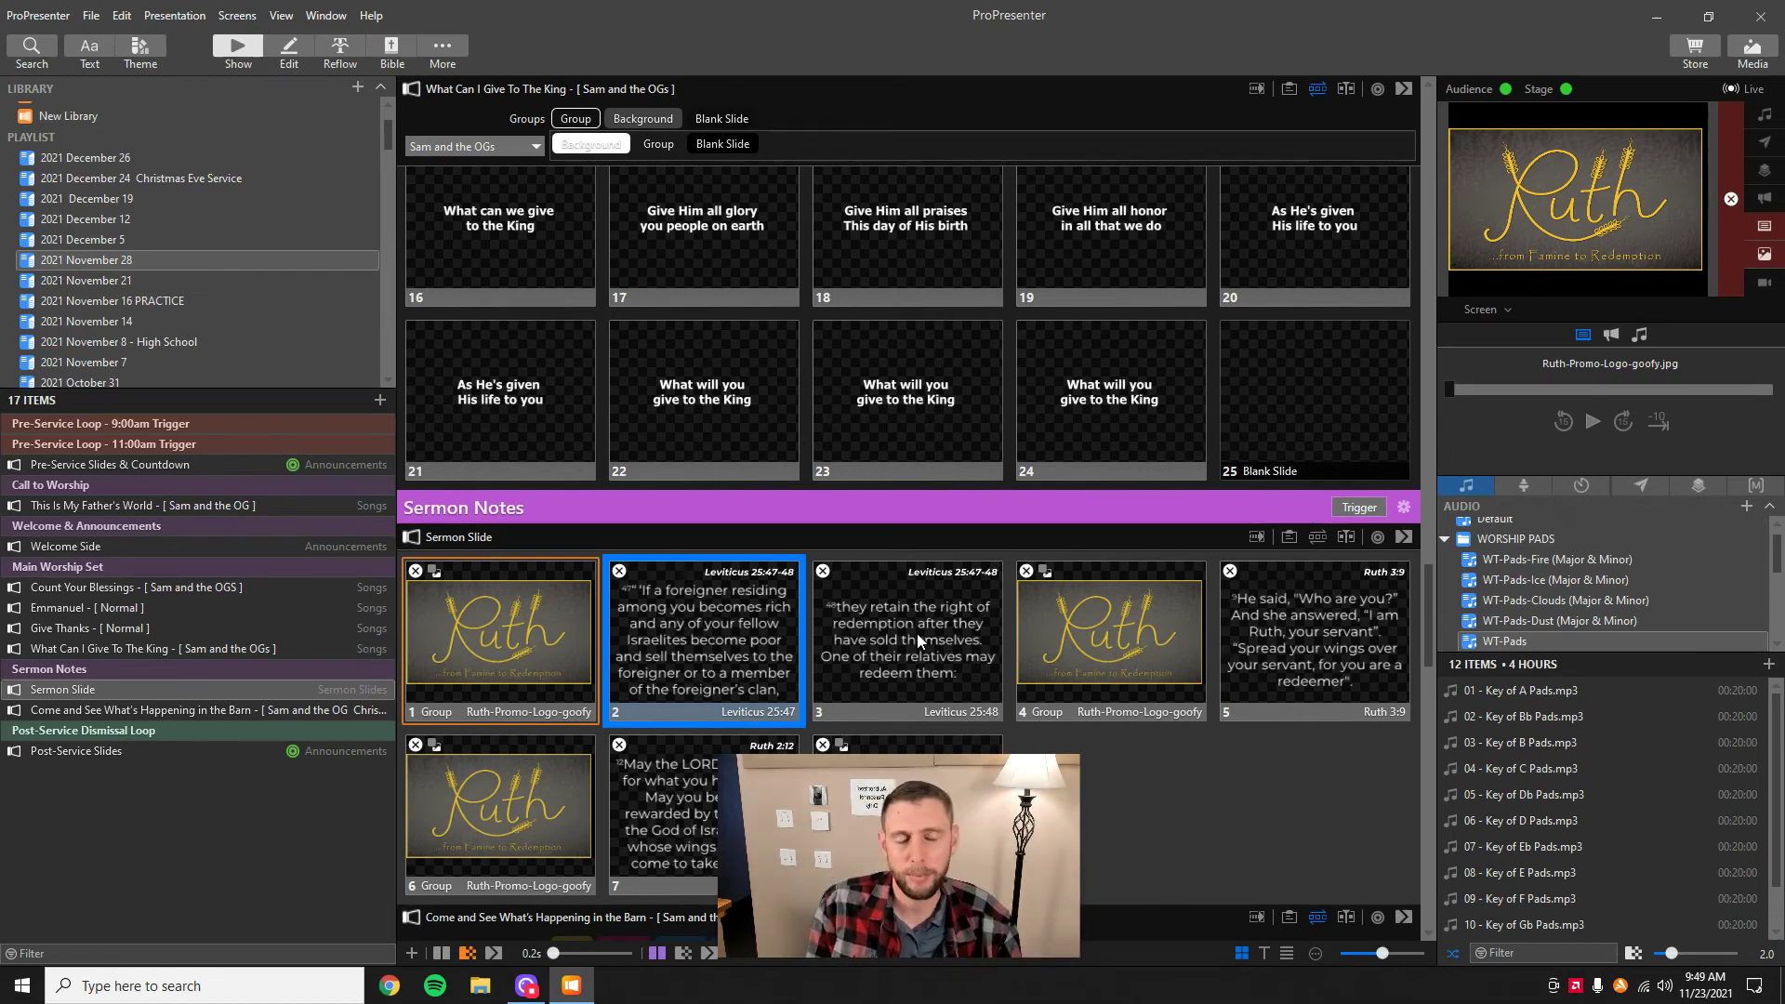
pyautogui.press('Right')
pyautogui.scroll(-2, 916, 633)
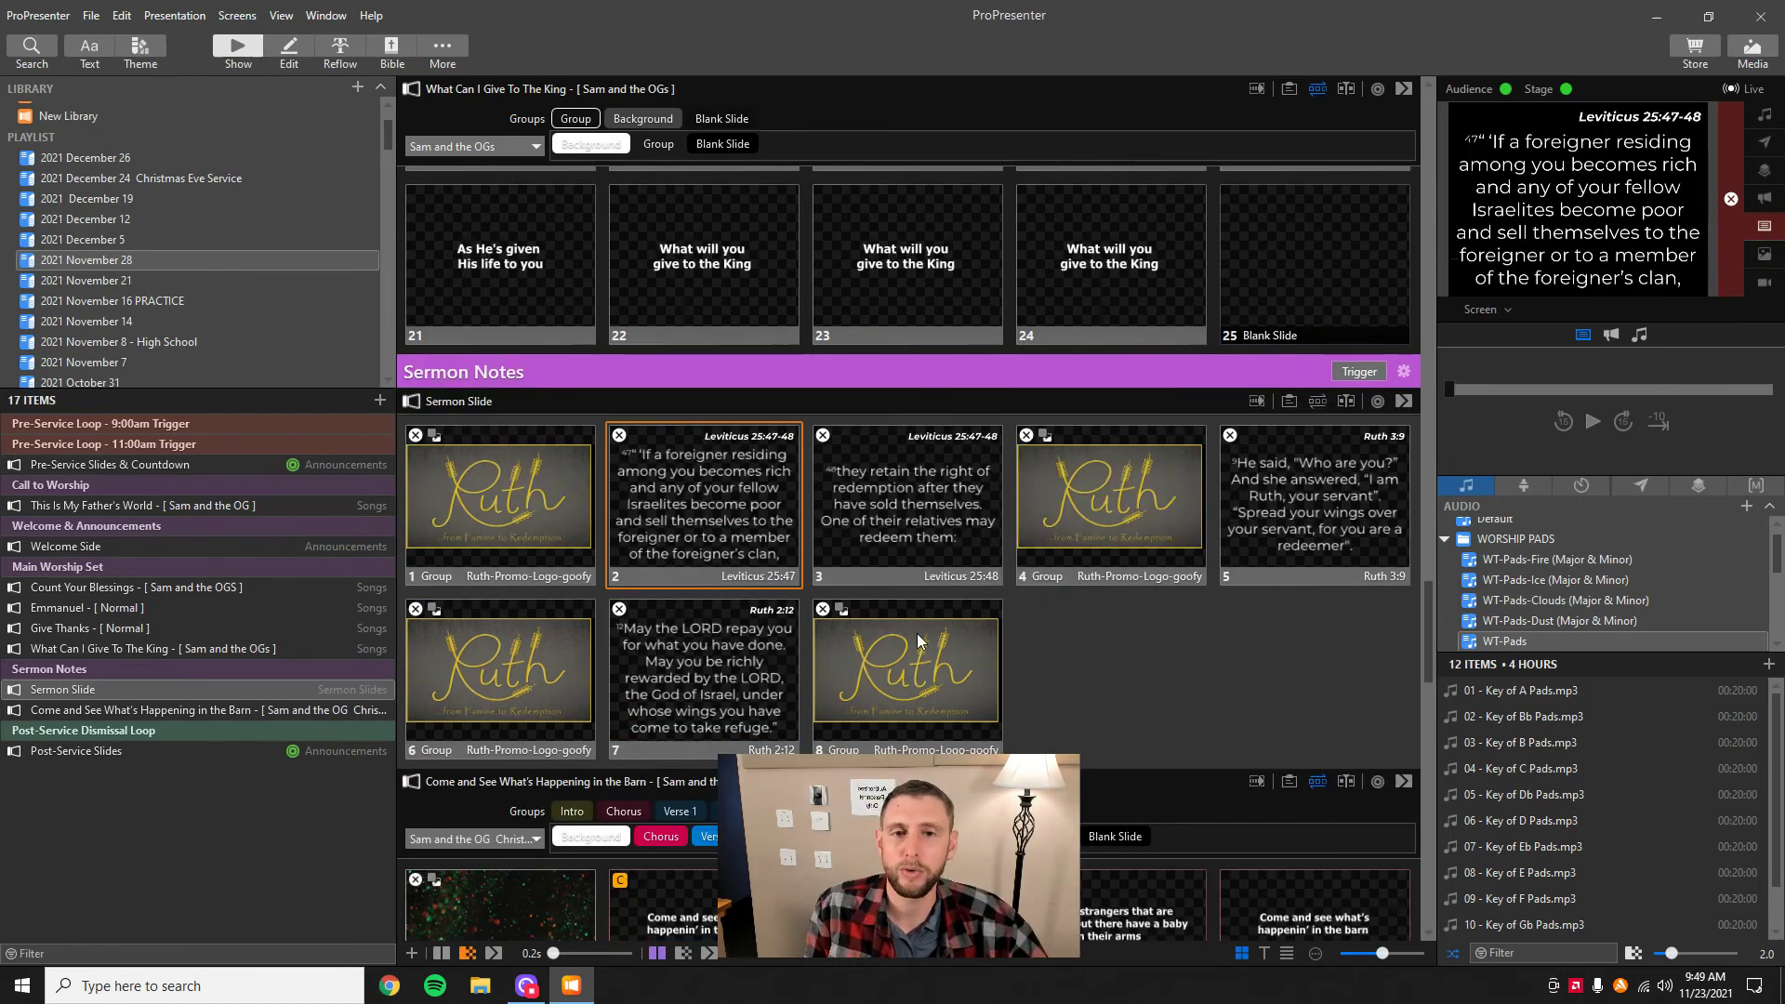
pyautogui.click(934, 535)
pyautogui.press('Right')
pyautogui.press('Right')
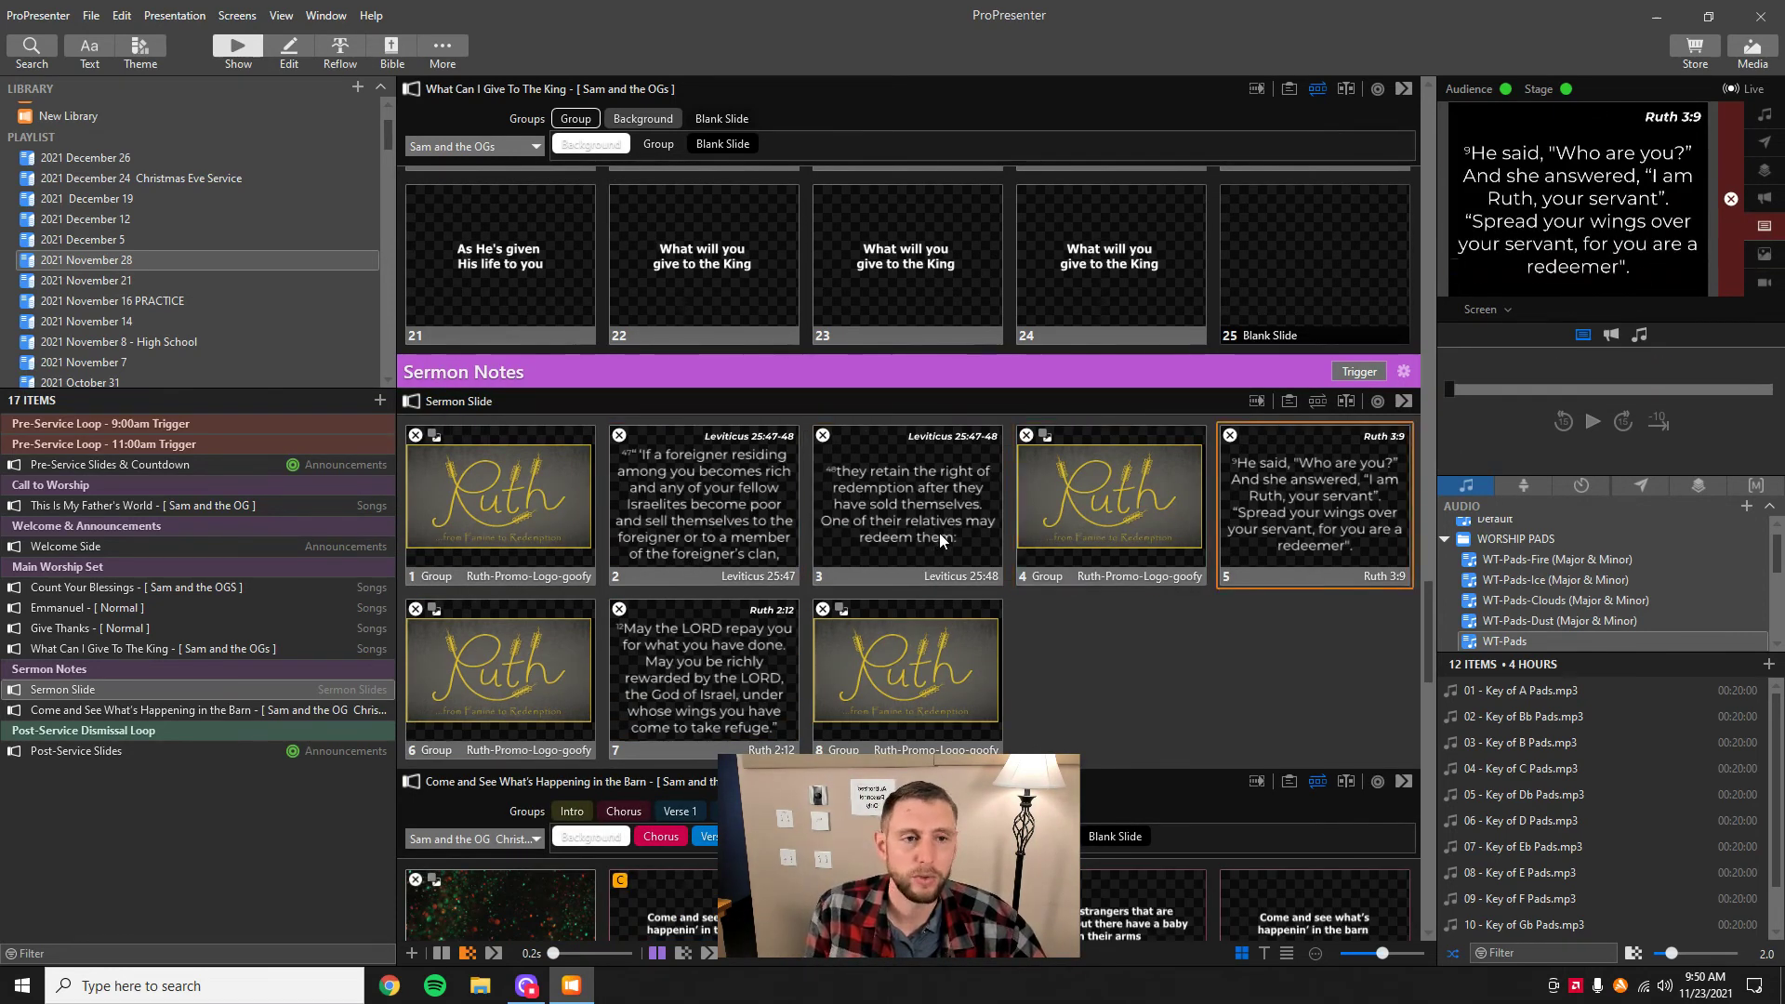
pyautogui.press('Right')
pyautogui.press('Right')
pyautogui.press('Right')
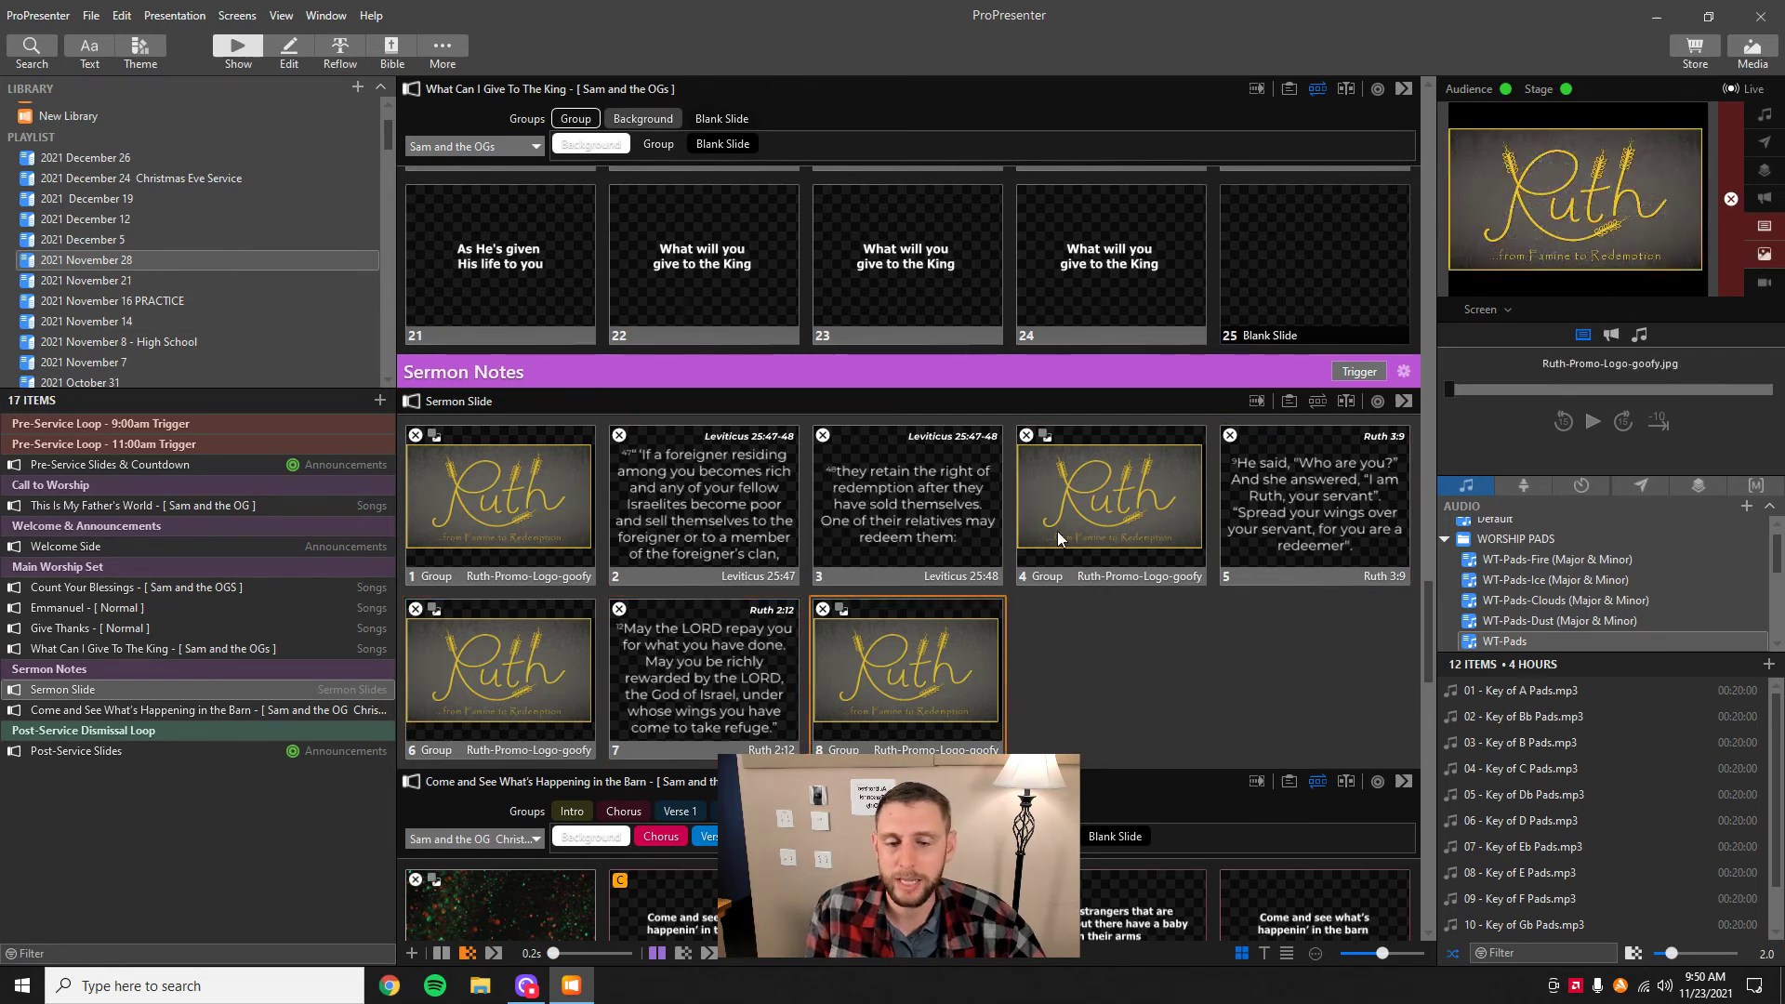
# - Run "Come and See What's Happening in the Barn" from its Background slide into the Chorus and finish on its Blank Slide
pyautogui.scroll(-2, 1069, 583)
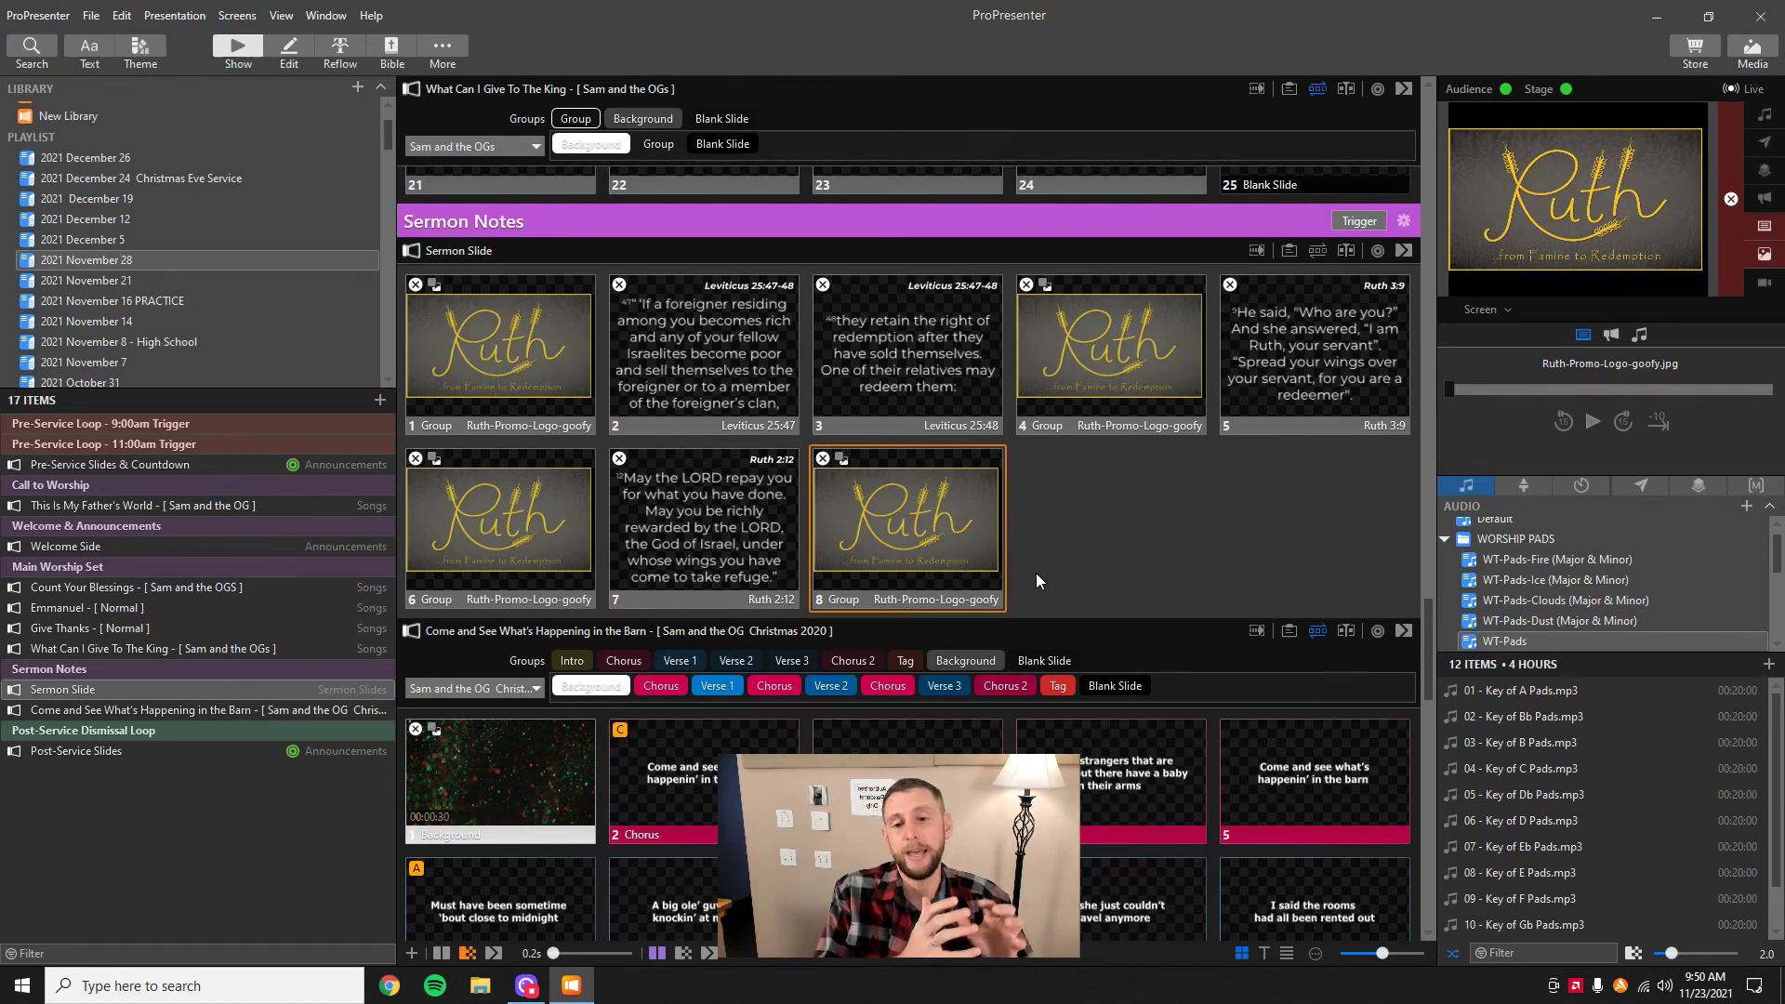
pyautogui.click(521, 795)
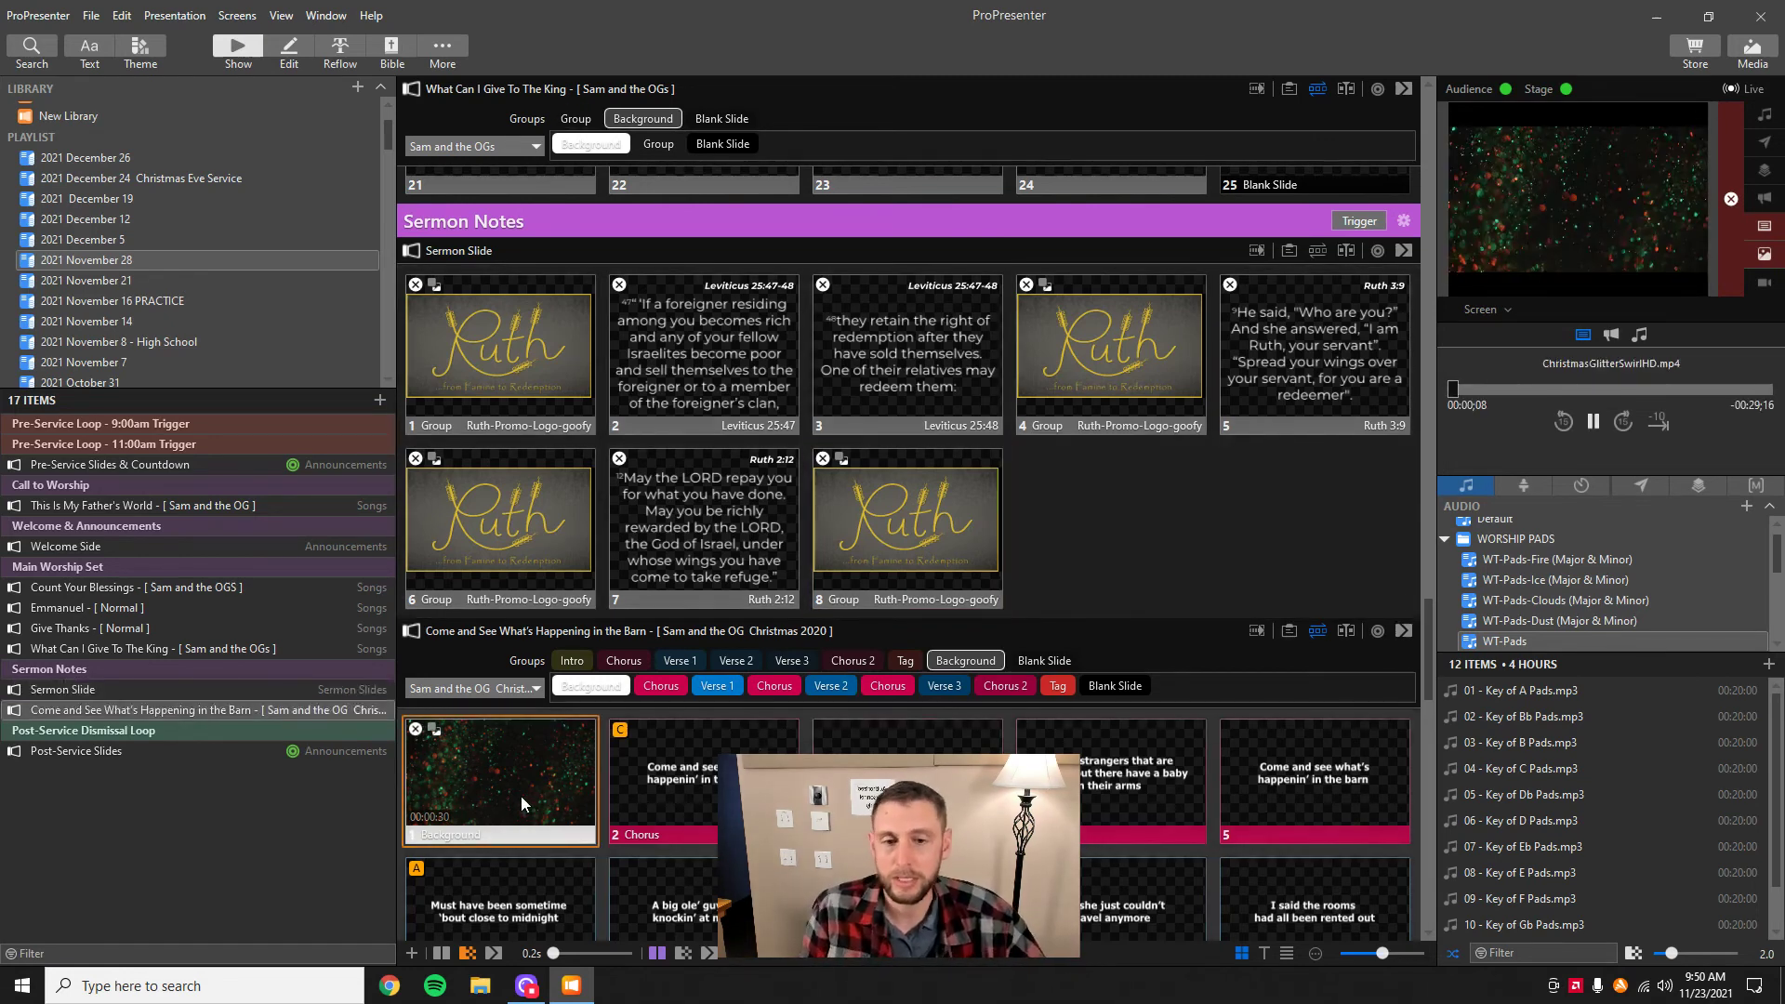
pyautogui.press('Right')
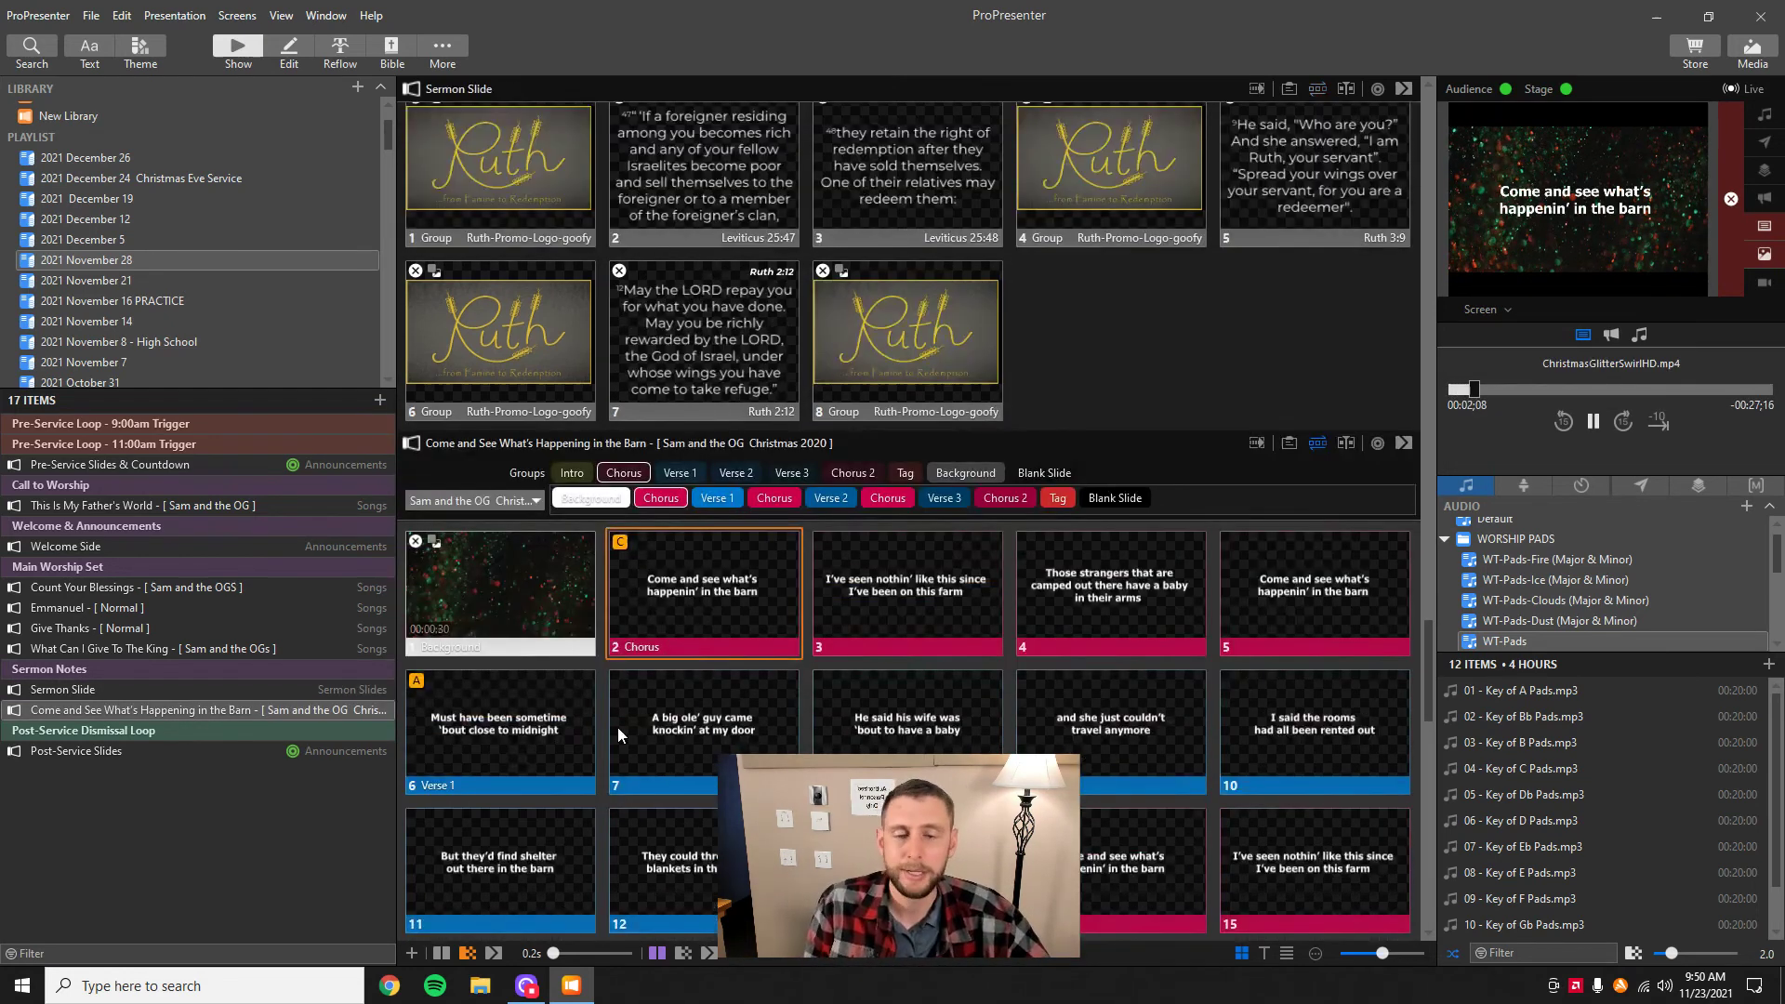
pyautogui.scroll(-5, 868, 685)
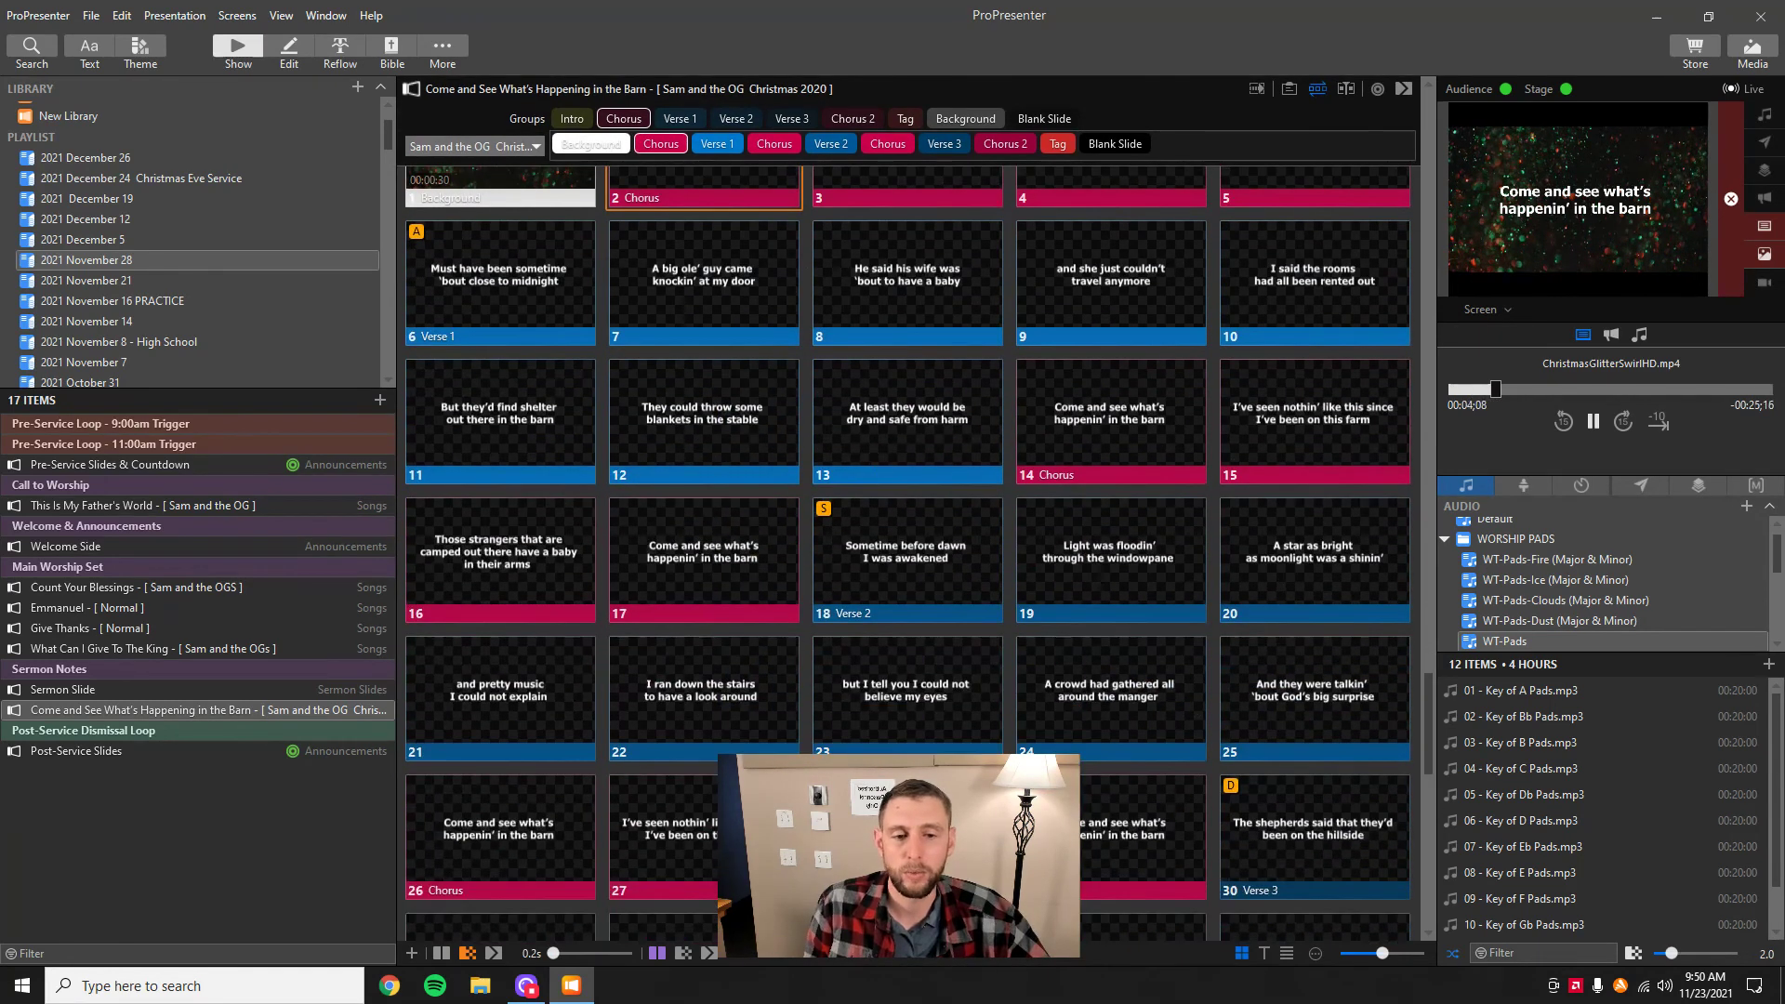
pyautogui.scroll(-5, 915, 697)
pyautogui.scroll(-2, 961, 746)
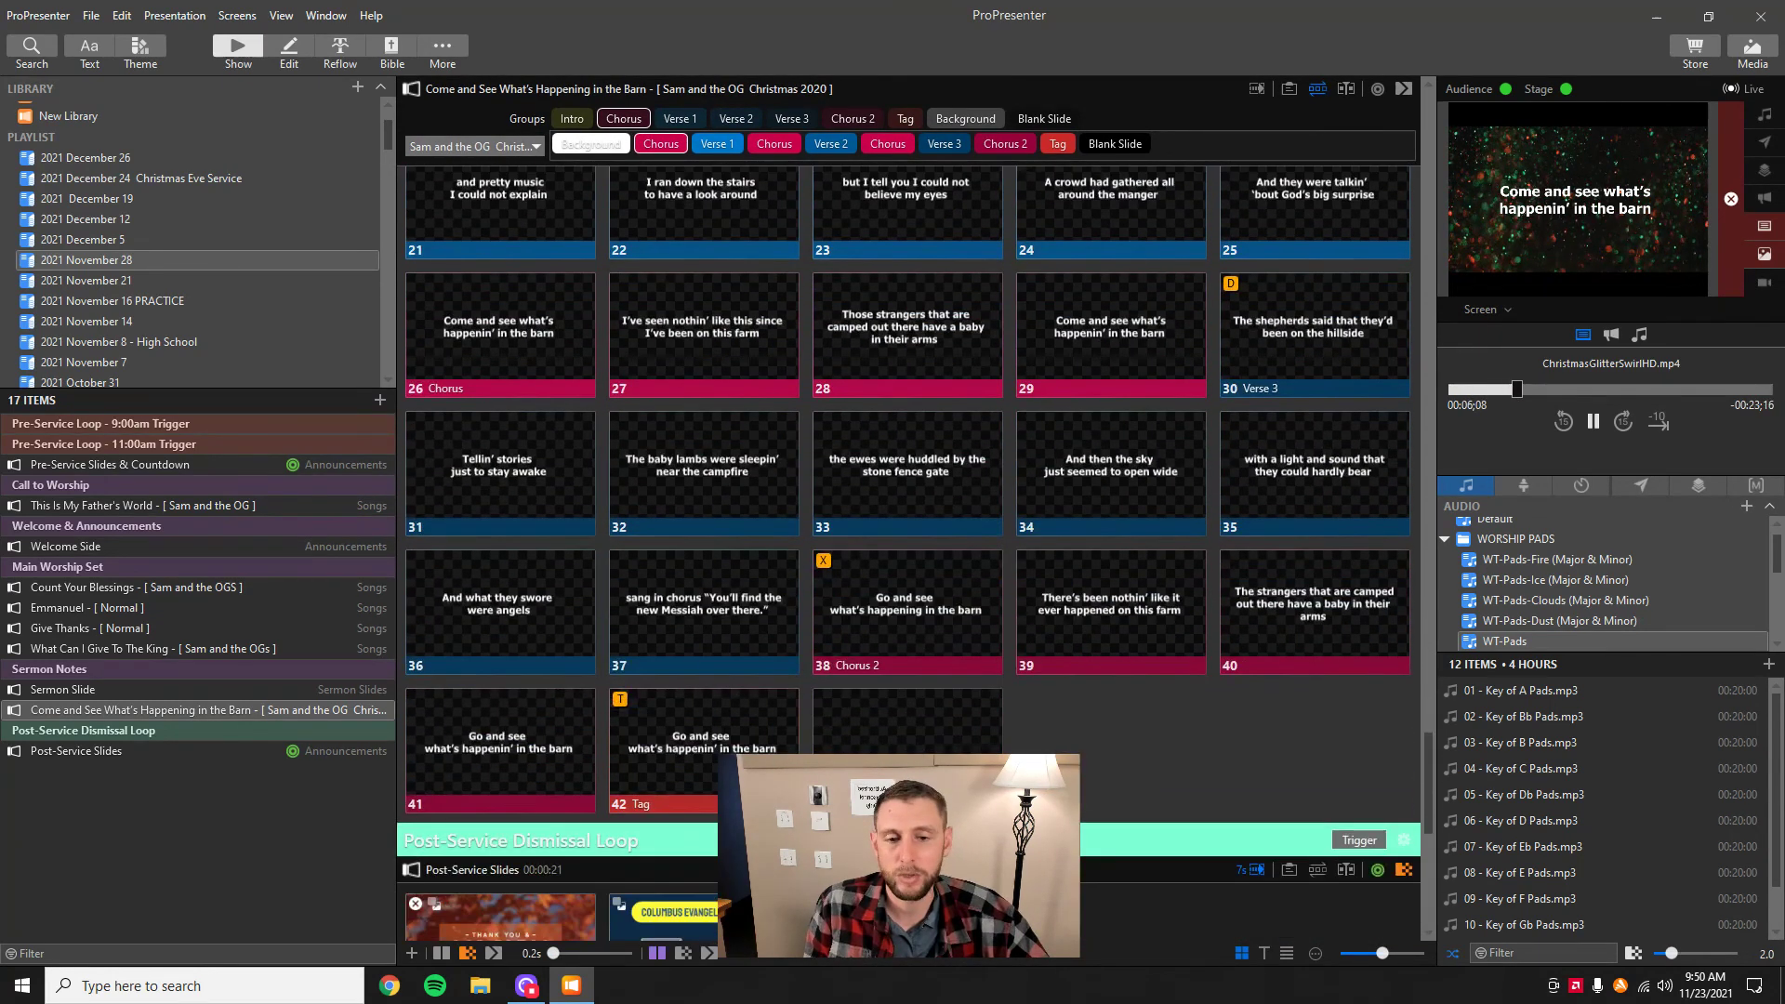
pyautogui.click(960, 745)
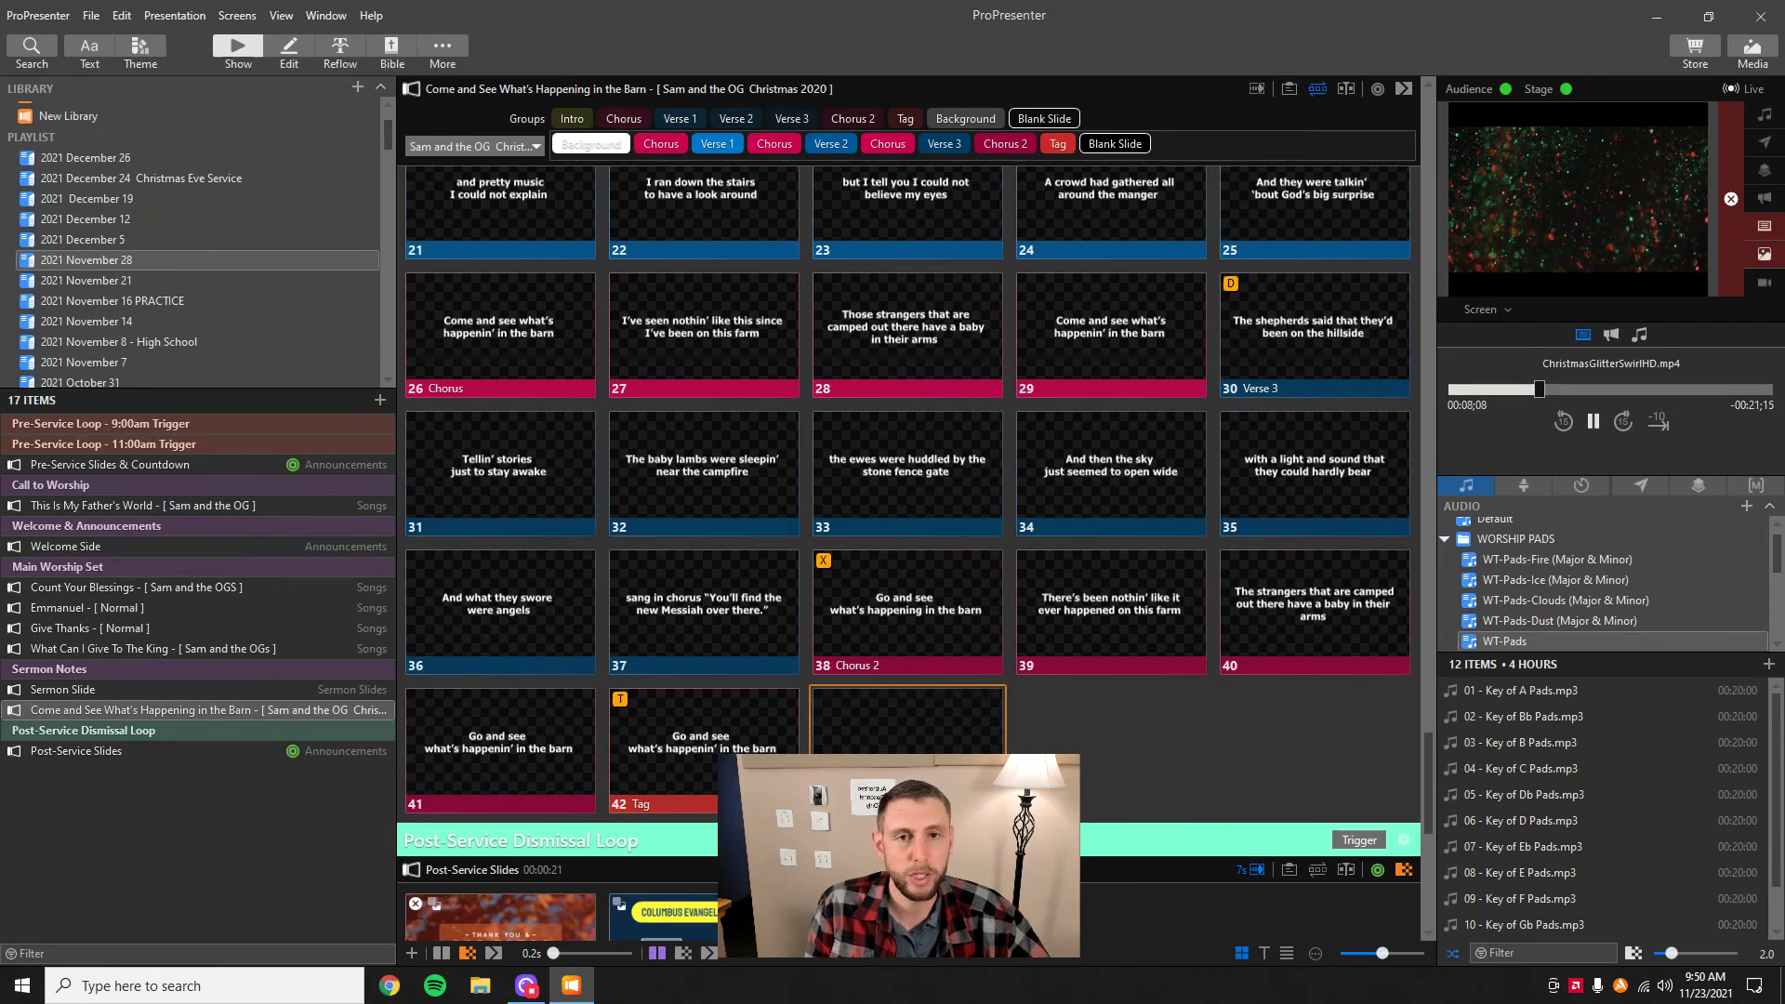
# - Start the Post-Service Dismissal Loop by putting the "Thank You & God Bless" slide live
pyautogui.scroll(-2, 917, 744)
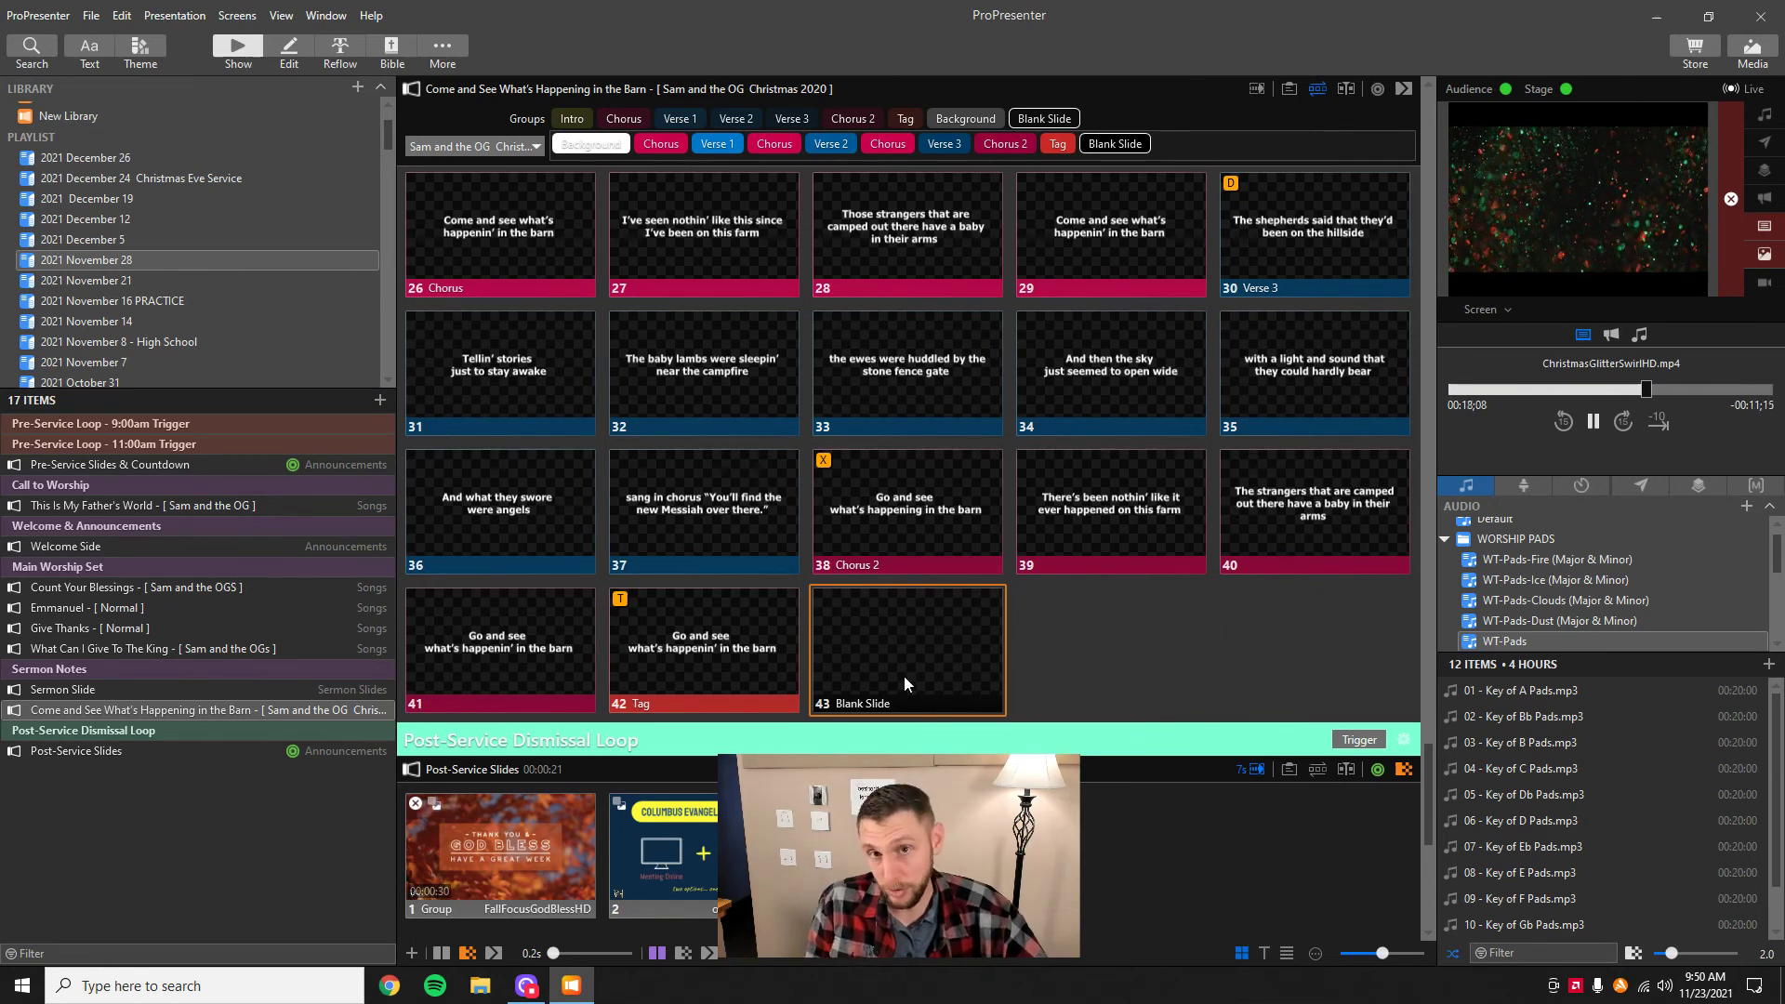
pyautogui.click(506, 863)
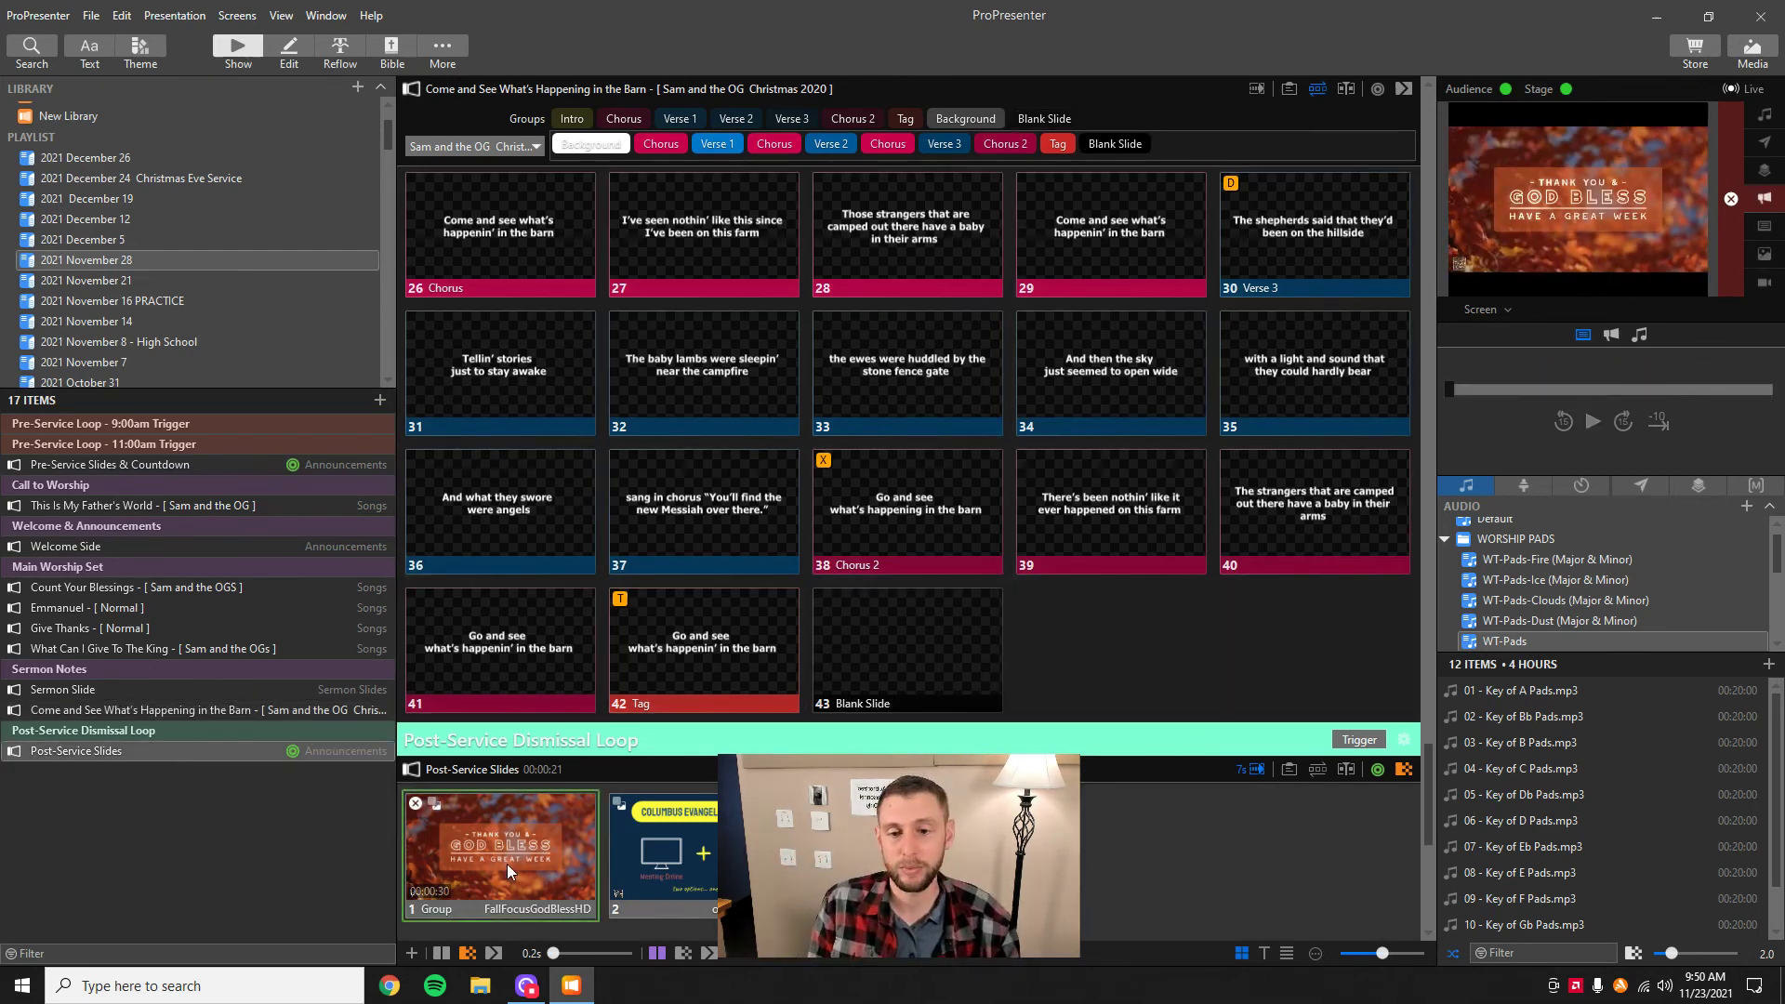